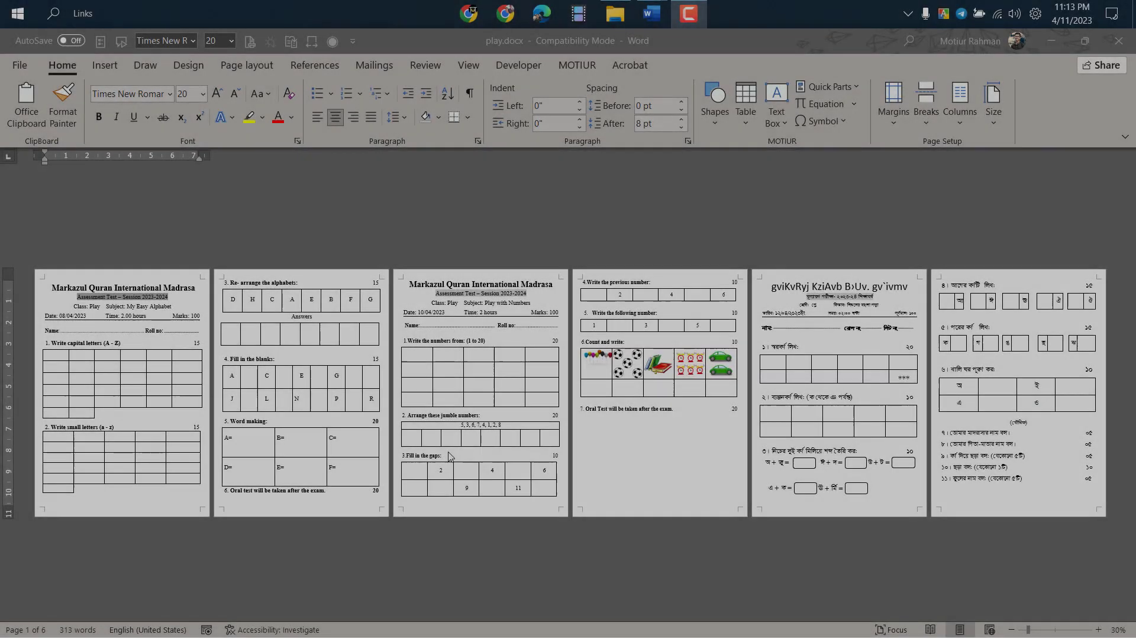
Step: Select the Name and Roll no line of the Bengali membership form
scroll(115, 386, up, 7)
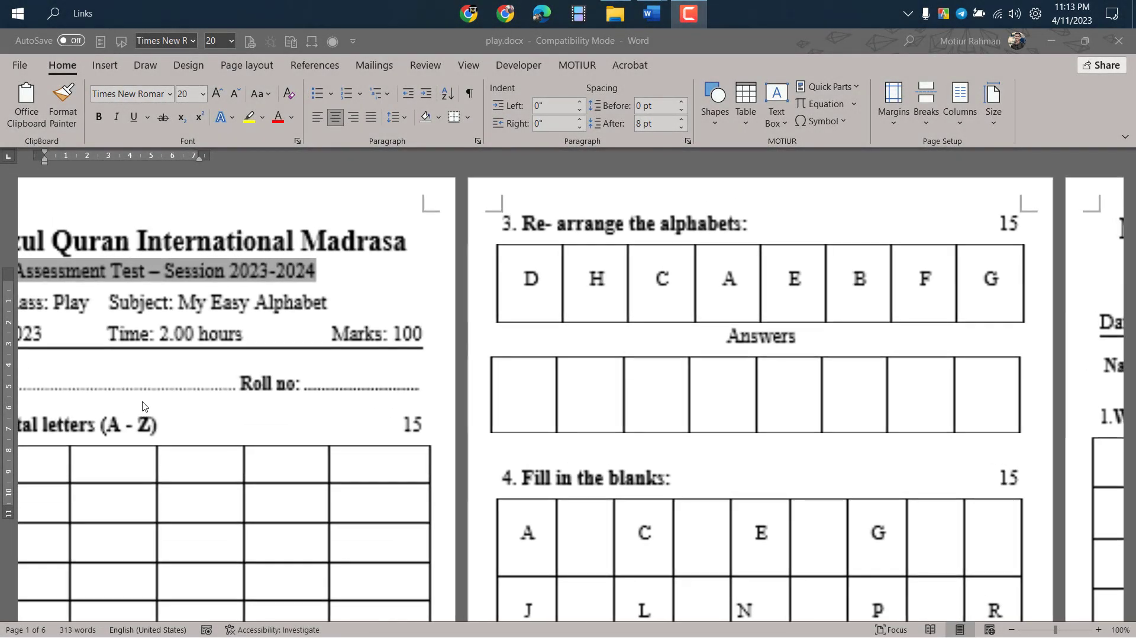
scroll(386, 395, up, 1)
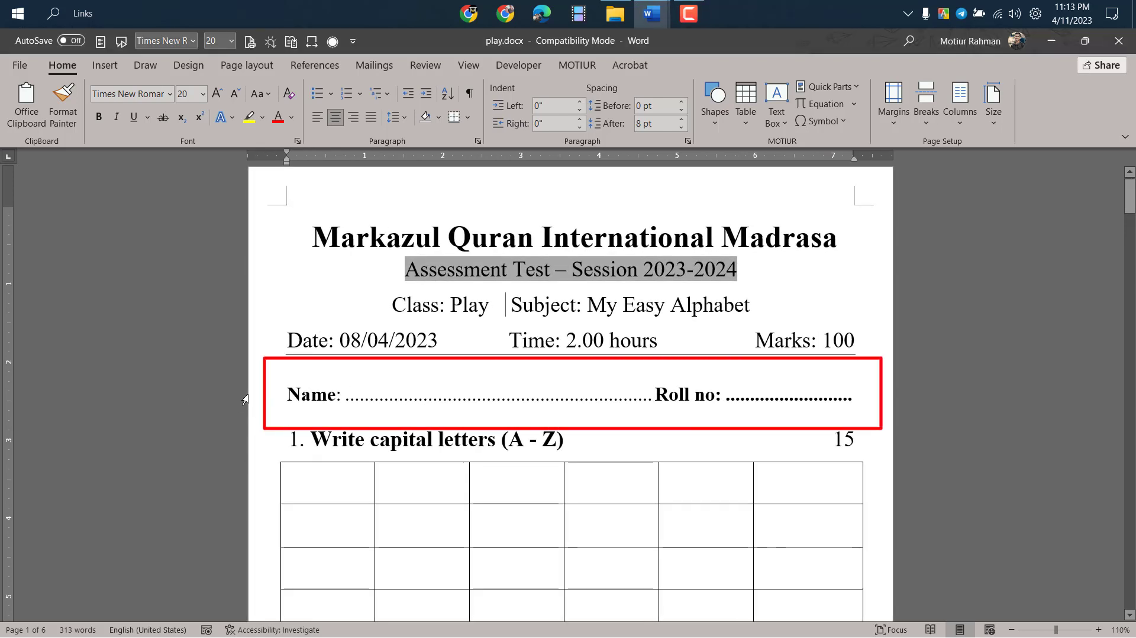
click(245, 400)
click(379, 404)
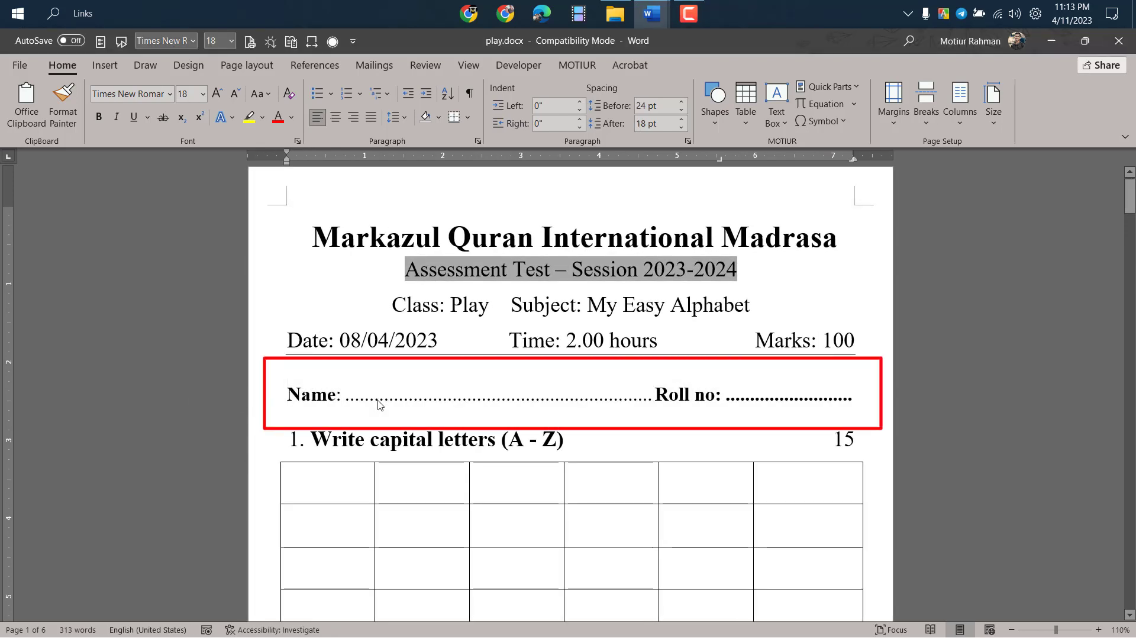
Step: Select the dotted leader after Name and add four dots after the capital letters heading
scroll(379, 404, down, 1)
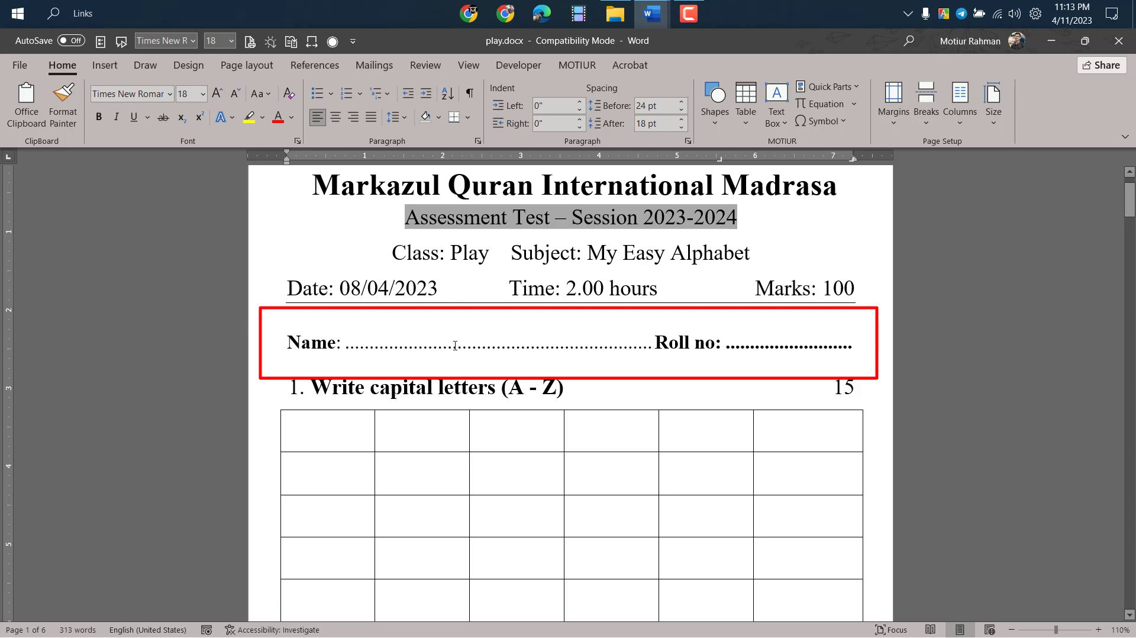
click(515, 346)
key(Right)
click(593, 389)
text(....)
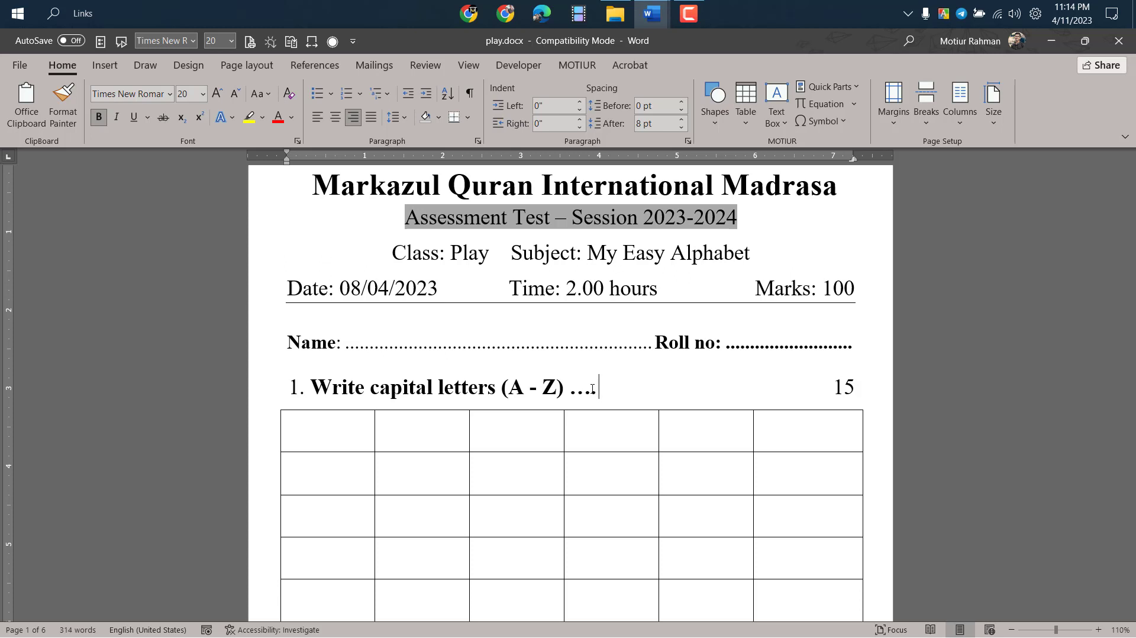
Step: Try typing 'mr' after Name: and 'class name' after Roll no, then remove both
click(343, 342)
text(mr)
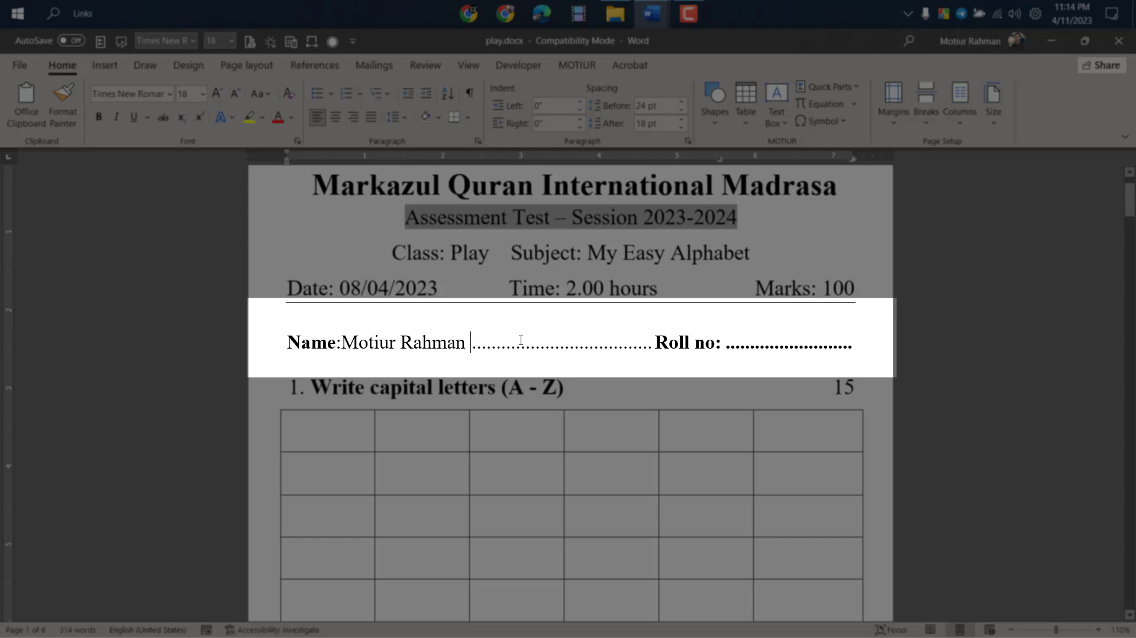
key(ctrl+z)
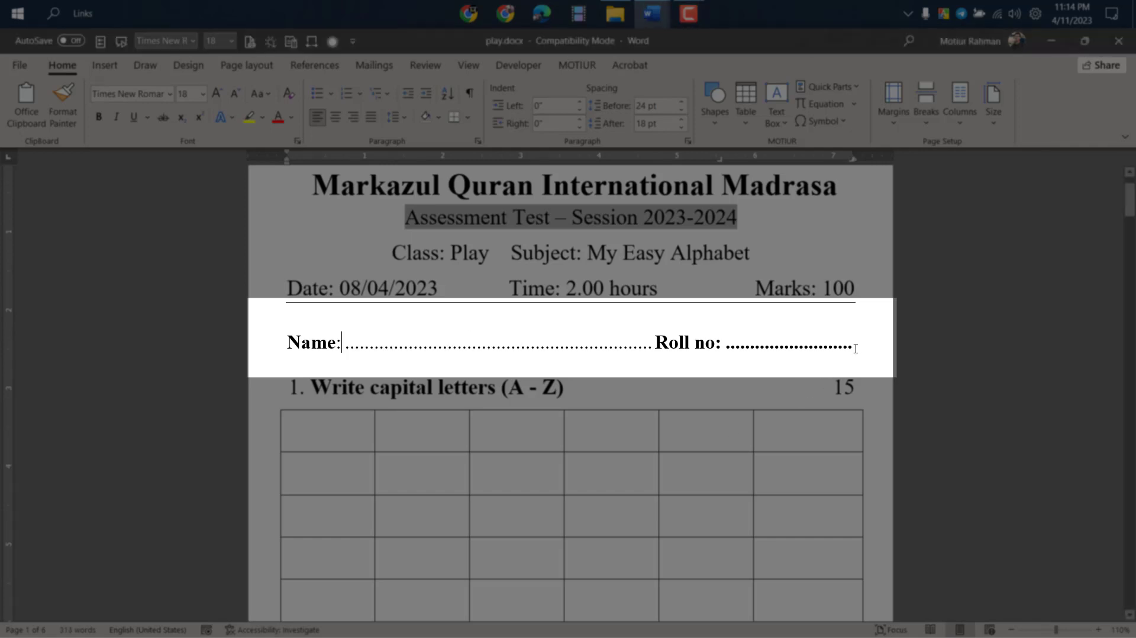
click(854, 343)
text(cla)
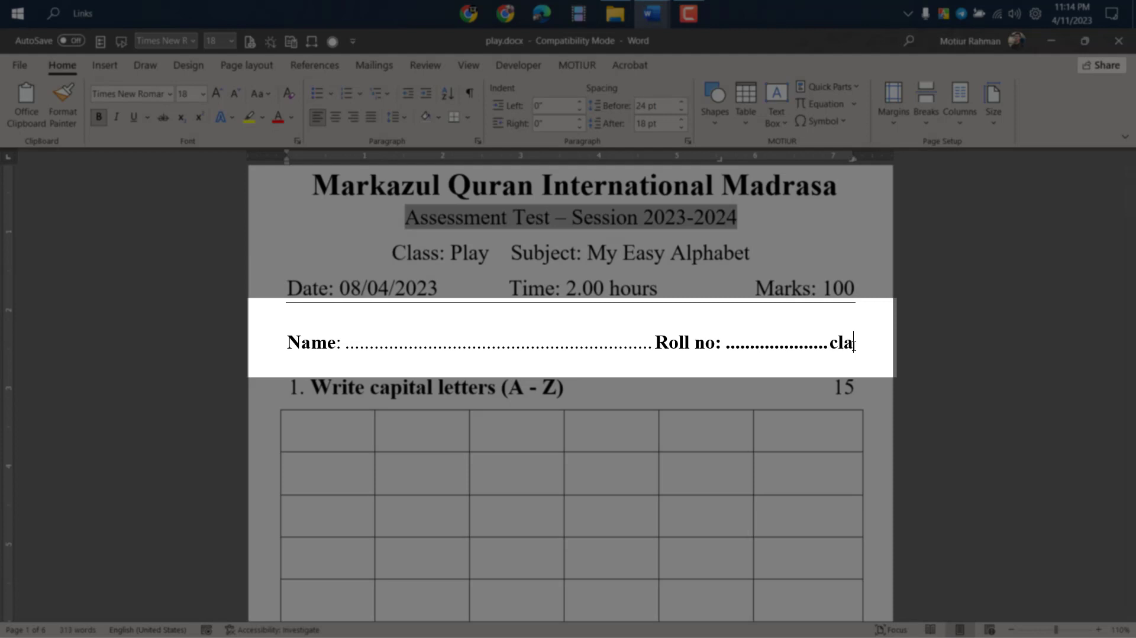
text(ss name)
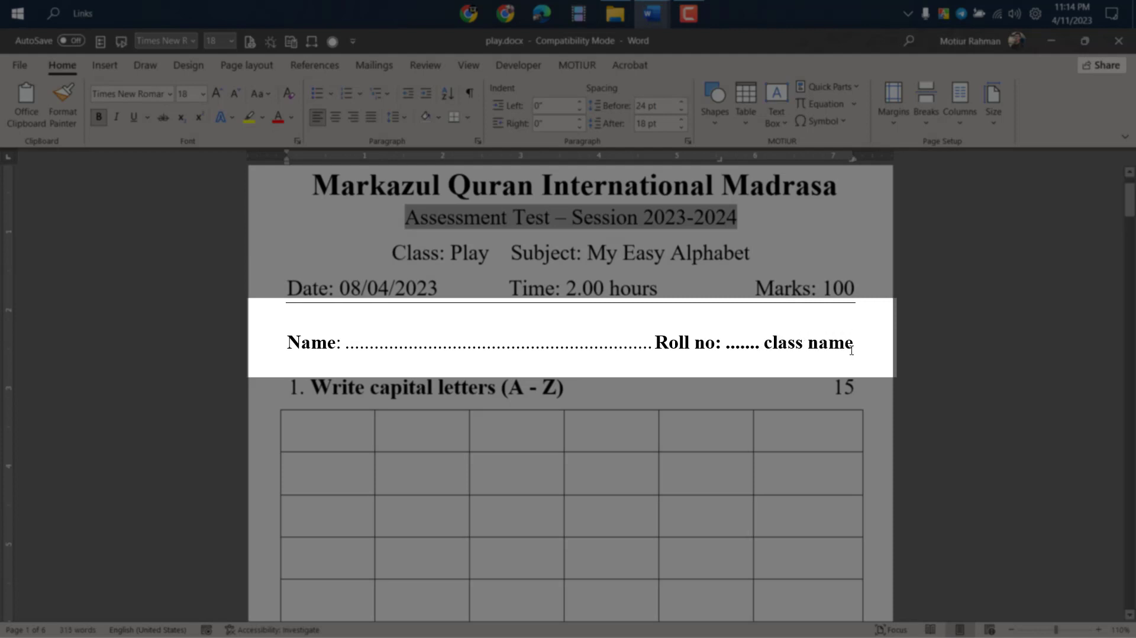
key(BackSpace)
key(BackSpace)
key(BackSpace)
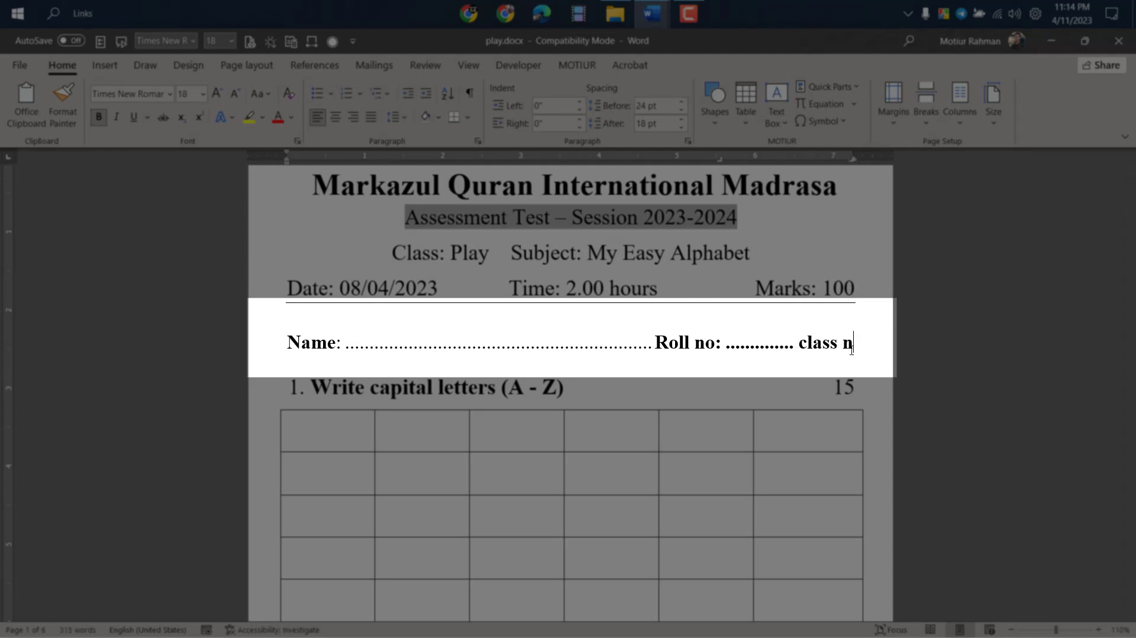
key(BackSpace)
key(BackSpace)
key(BackSpace)
key(BackSpace)
key(BackSpace)
key(BackSpace)
key(BackSpace)
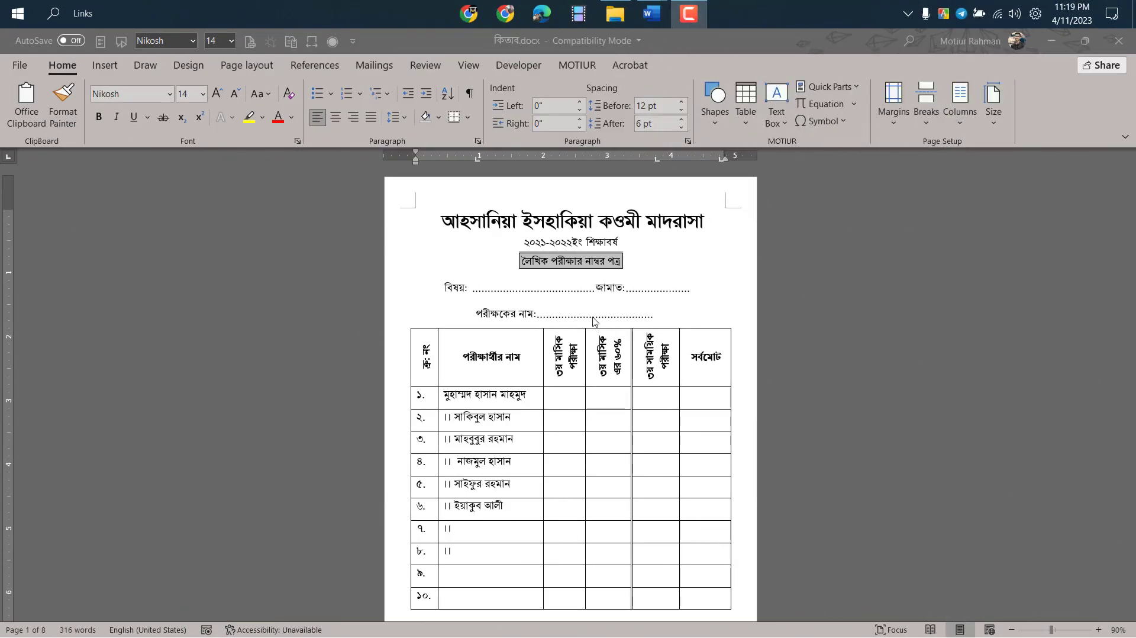
Step: Select the dotted leader after বিষয়: and move to the examiner's name line end
scroll(591, 321, up, 2)
scroll(592, 321, up, 2)
scroll(592, 321, up, 2)
scroll(592, 321, up, 1)
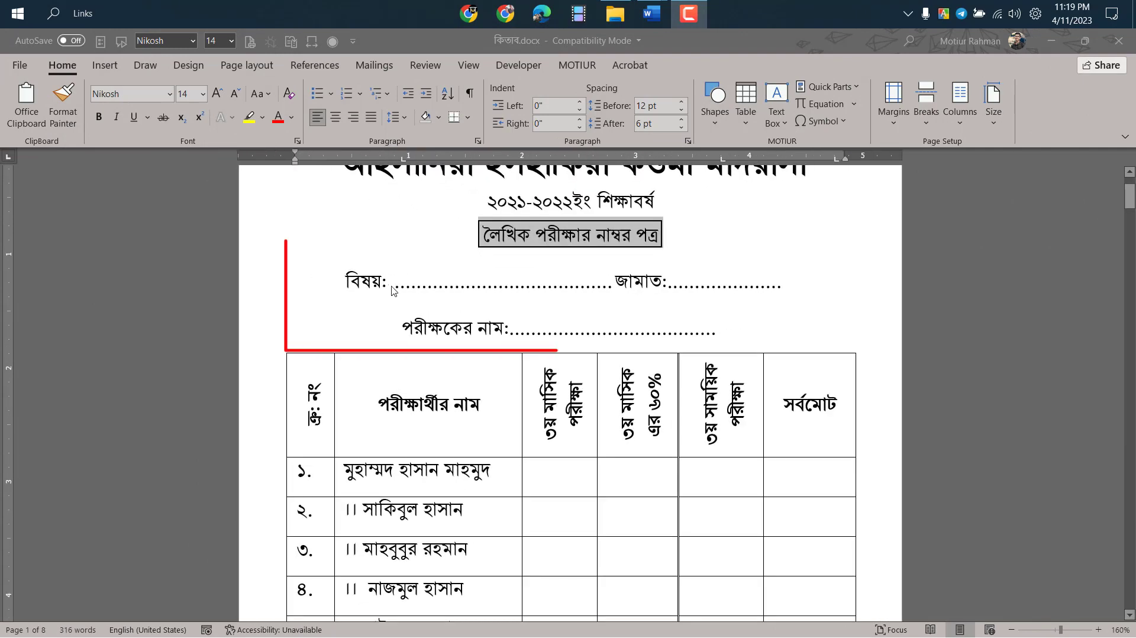
drag(392, 289, 582, 288)
click(708, 312)
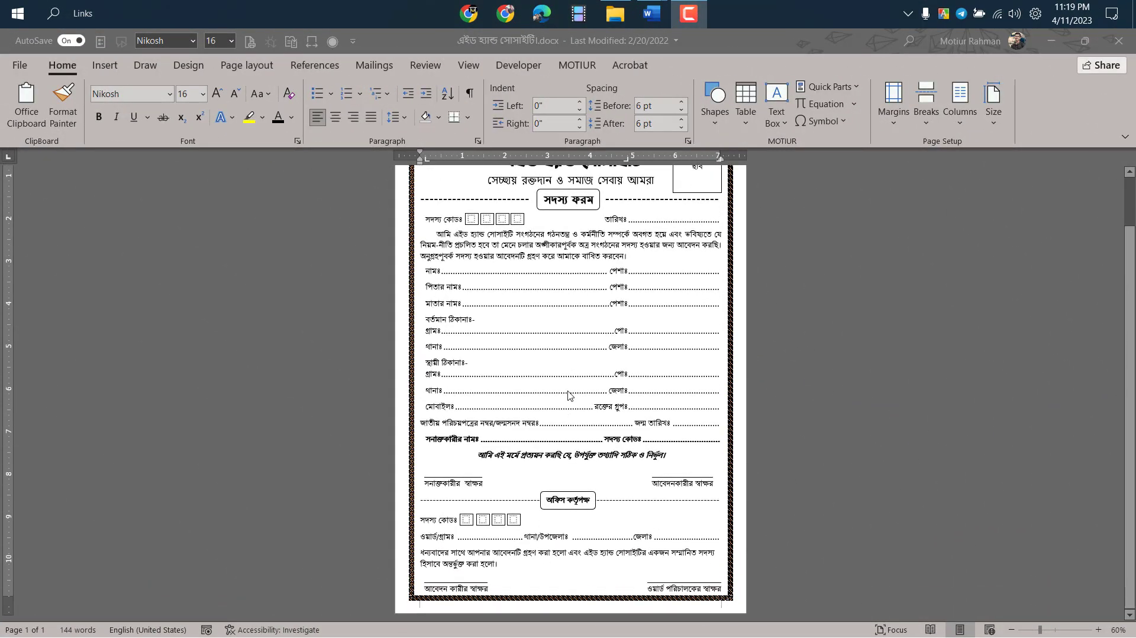
Step: Select the name-through-village rows and add leader dots after the father's name label, trimming two
scroll(559, 391, up, 5)
scroll(551, 387, up, 1)
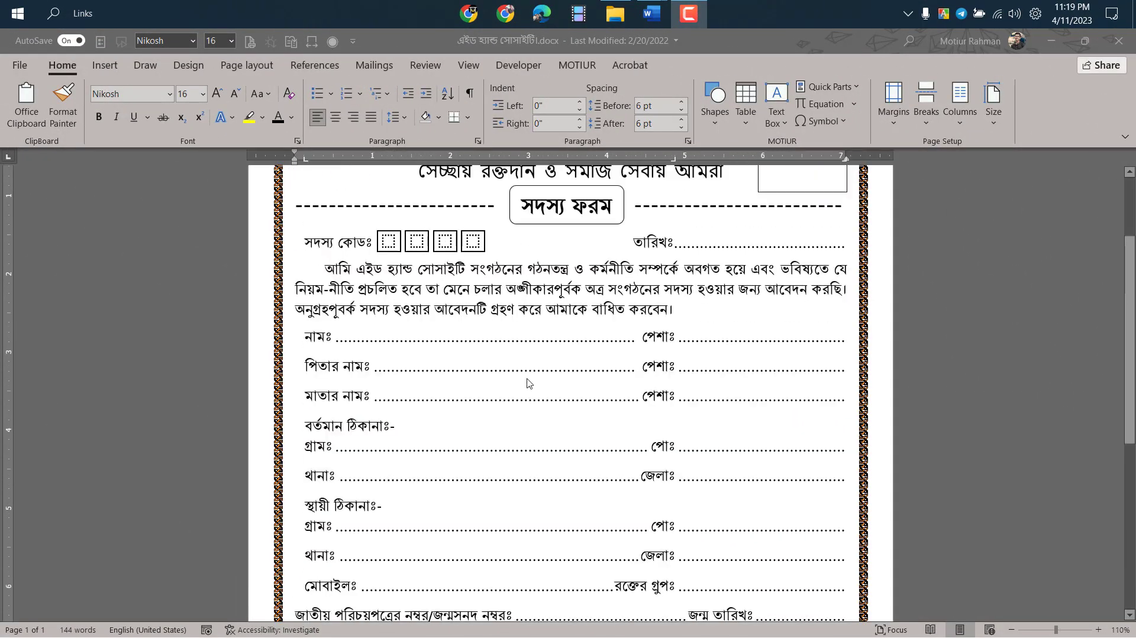
drag(286, 365, 759, 466)
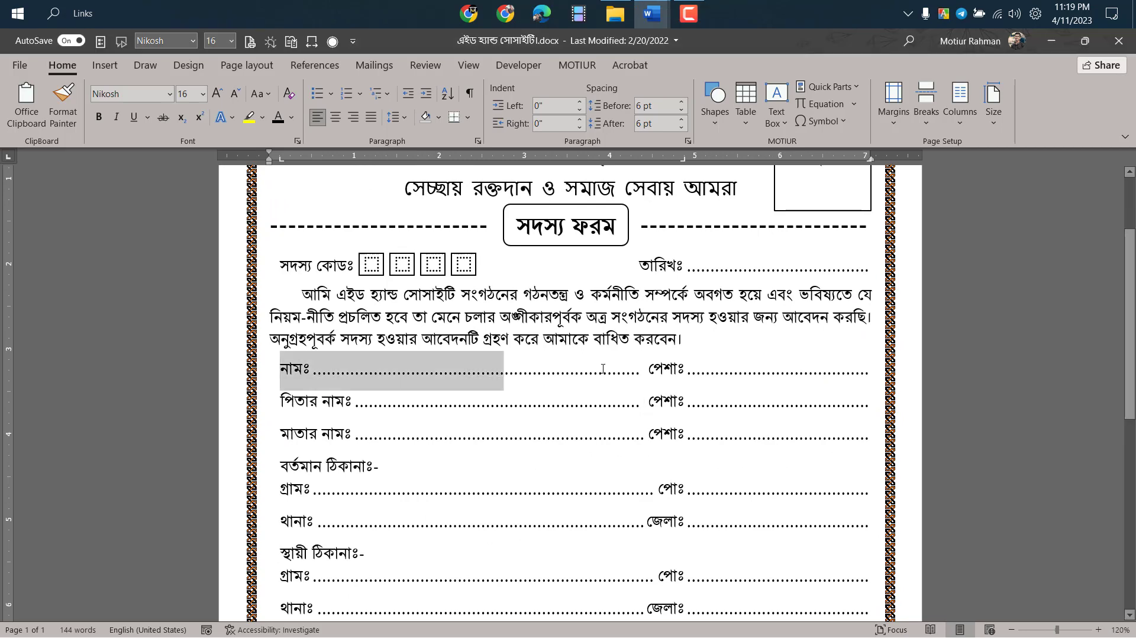
scroll(760, 466, down, 1)
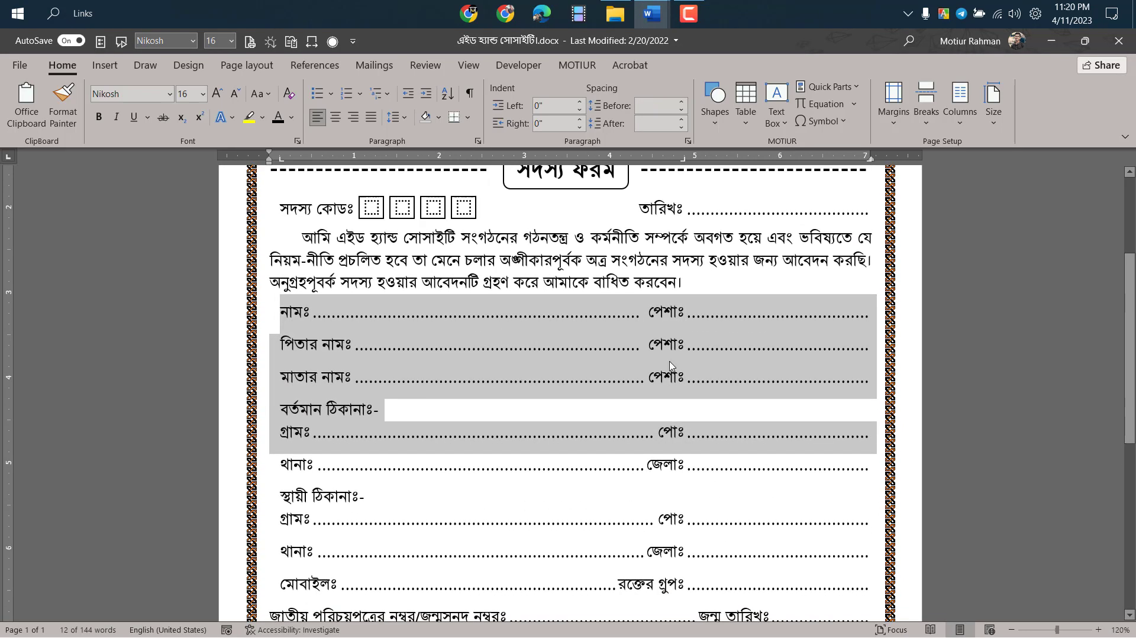
click(642, 316)
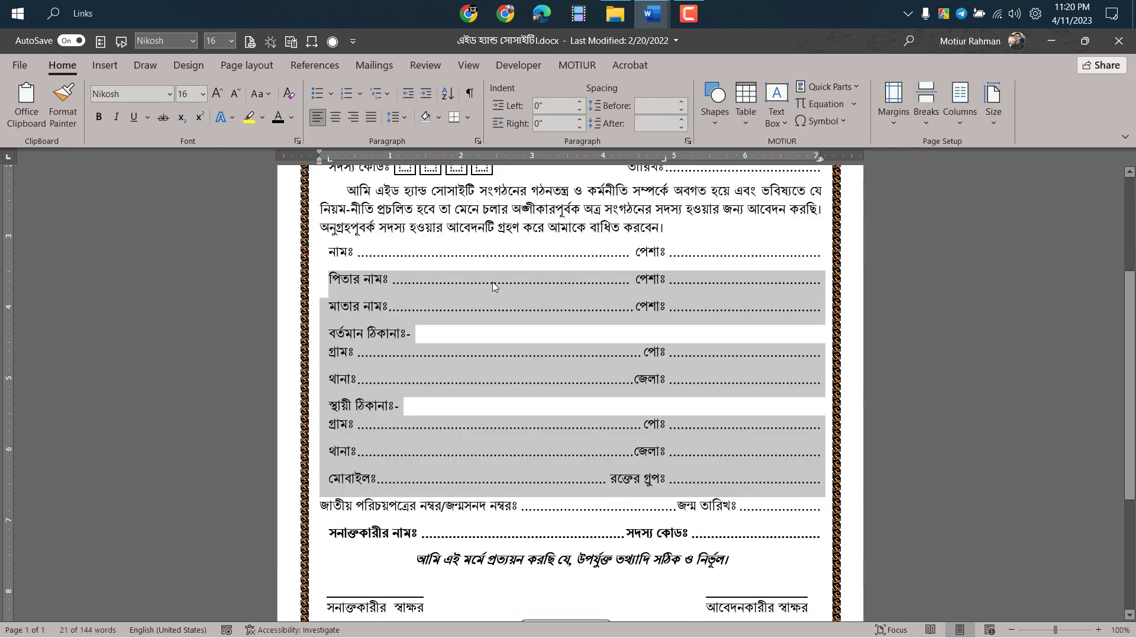
click(496, 288)
text(.....)
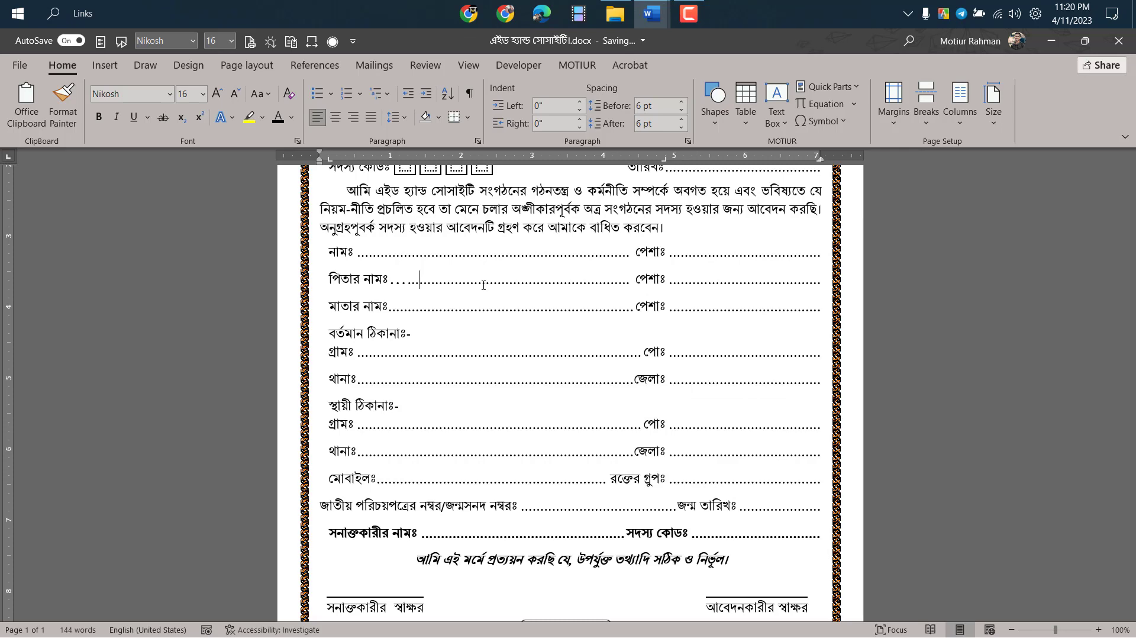
key(BackSpace)
key(BackSpace)
scroll(484, 285, down, 4)
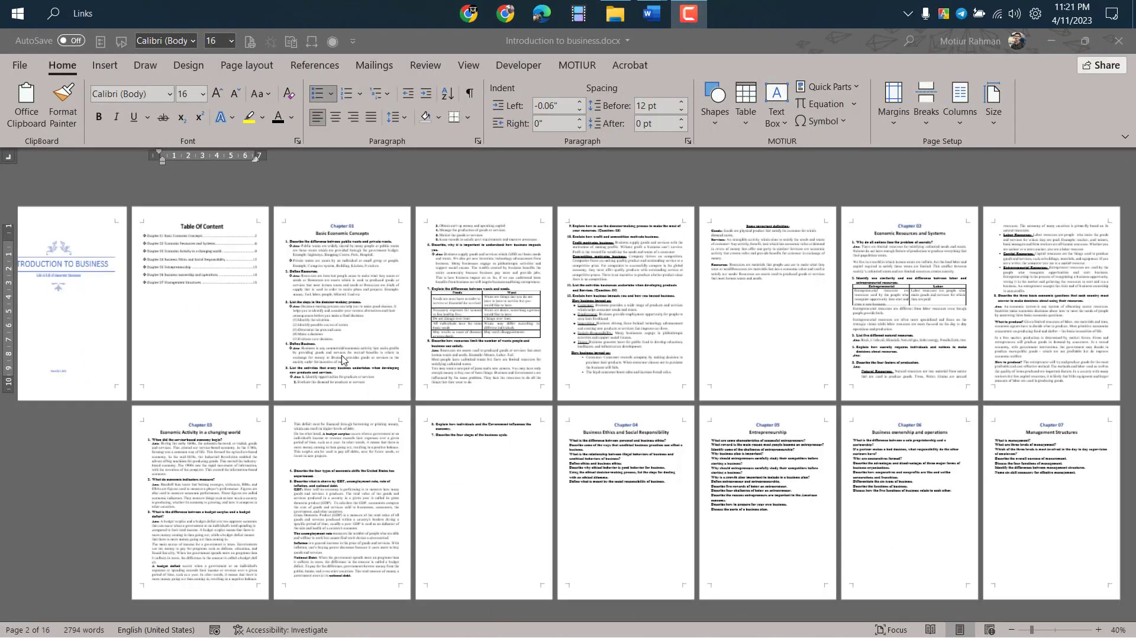
Step: Type a person's name after the Chapter 01 title in the Table Of Content and select it
scroll(342, 359, up, 5)
scroll(556, 367, up, 2)
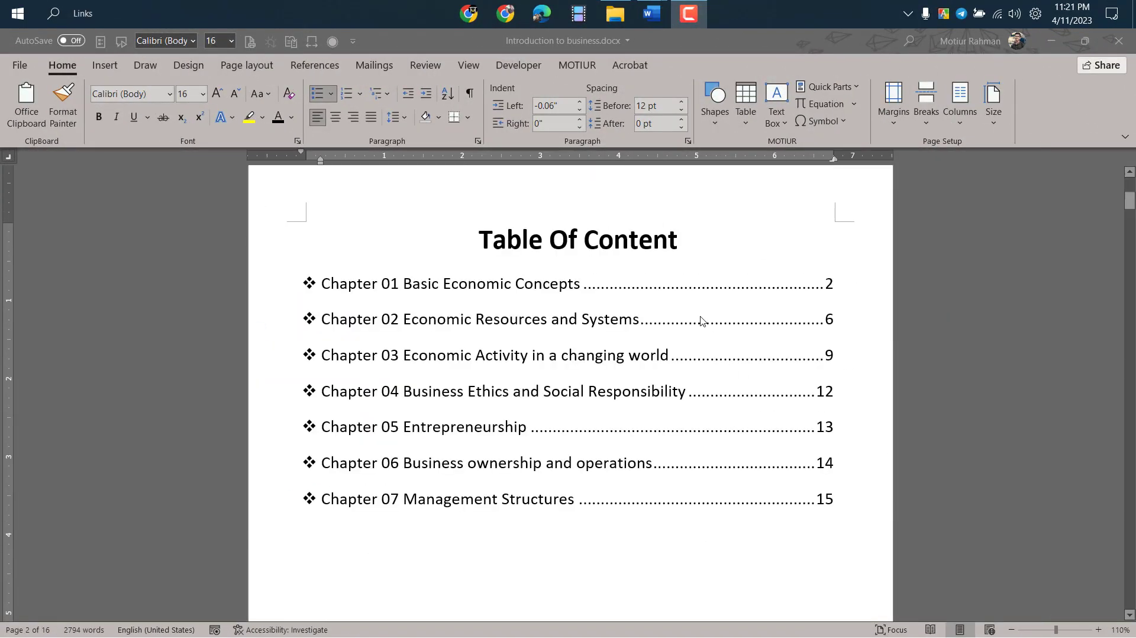
scroll(520, 344, down, 1)
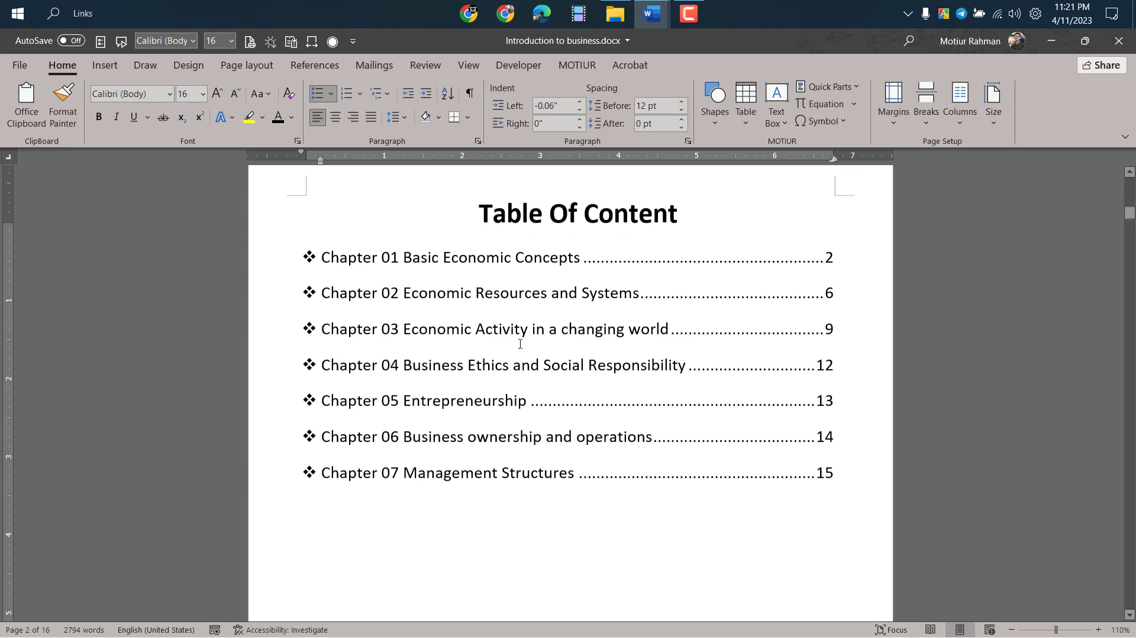
scroll(521, 344, up, 1)
click(586, 283)
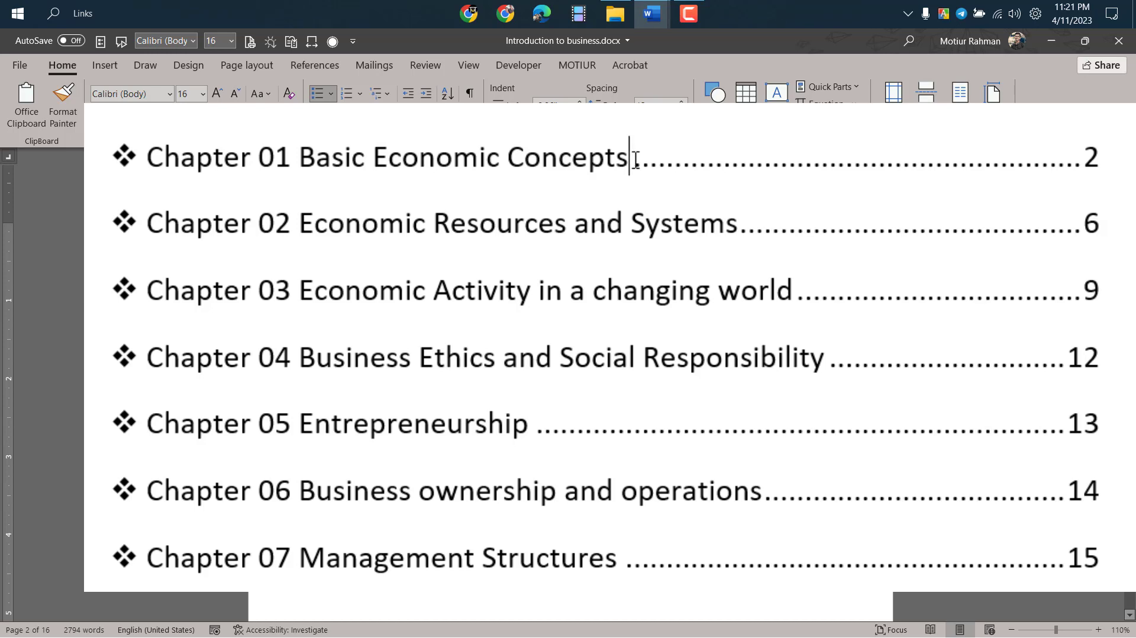
text( Motiur Rahman)
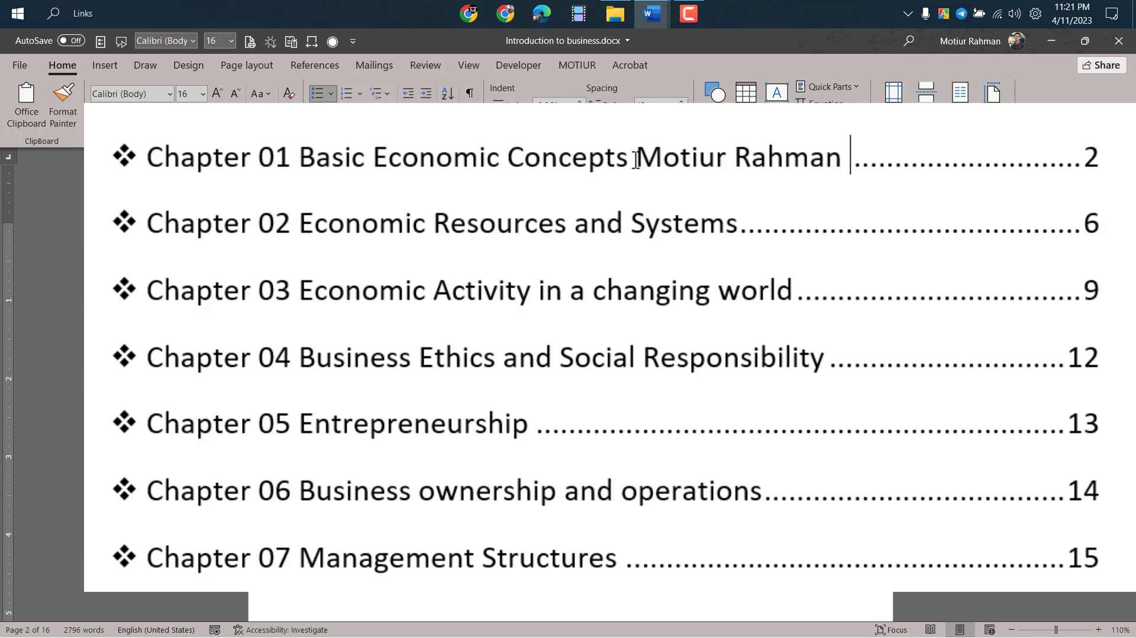
drag(849, 151, 667, 148)
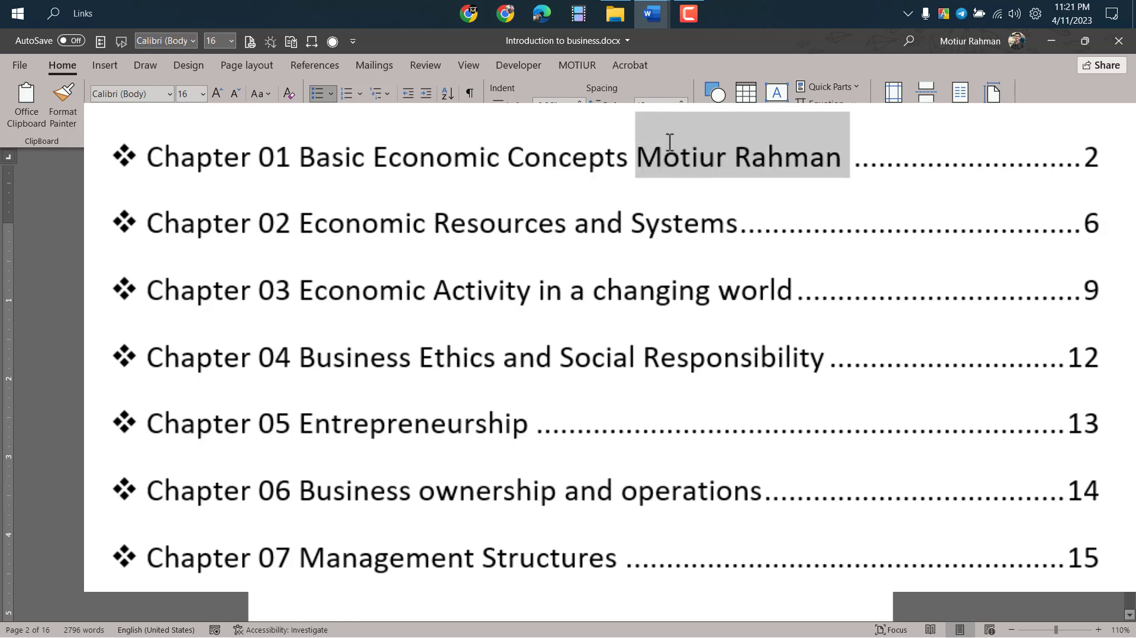
Step: Edit Chapter 01's page number, typing and trimming zeros, then inserting a 0 before it
click(1106, 159)
text(000)
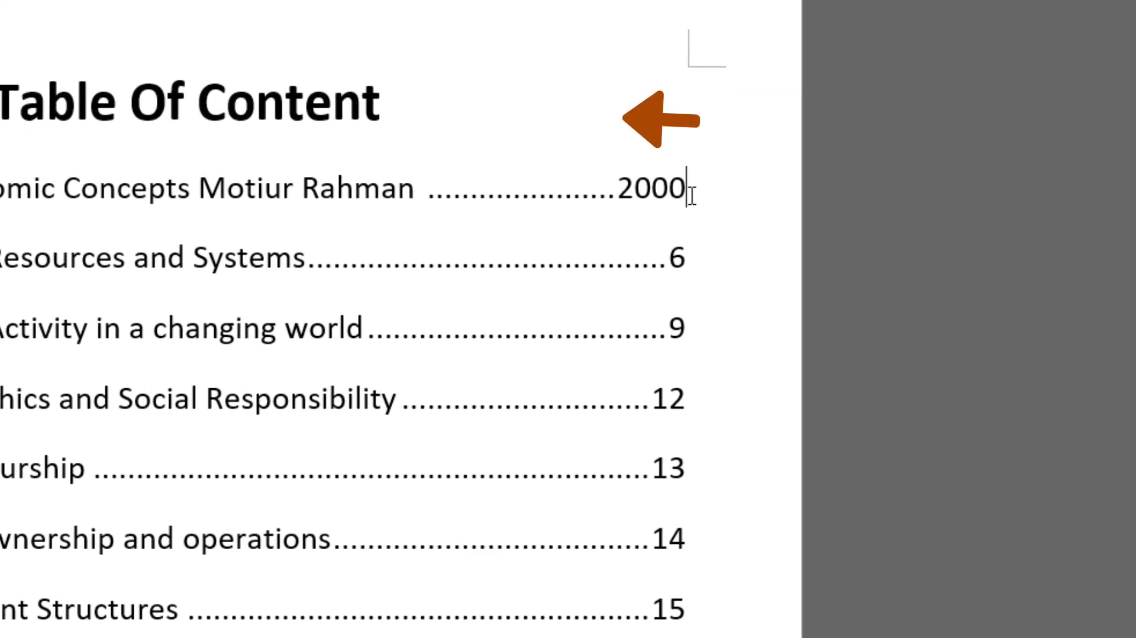
text(00000)
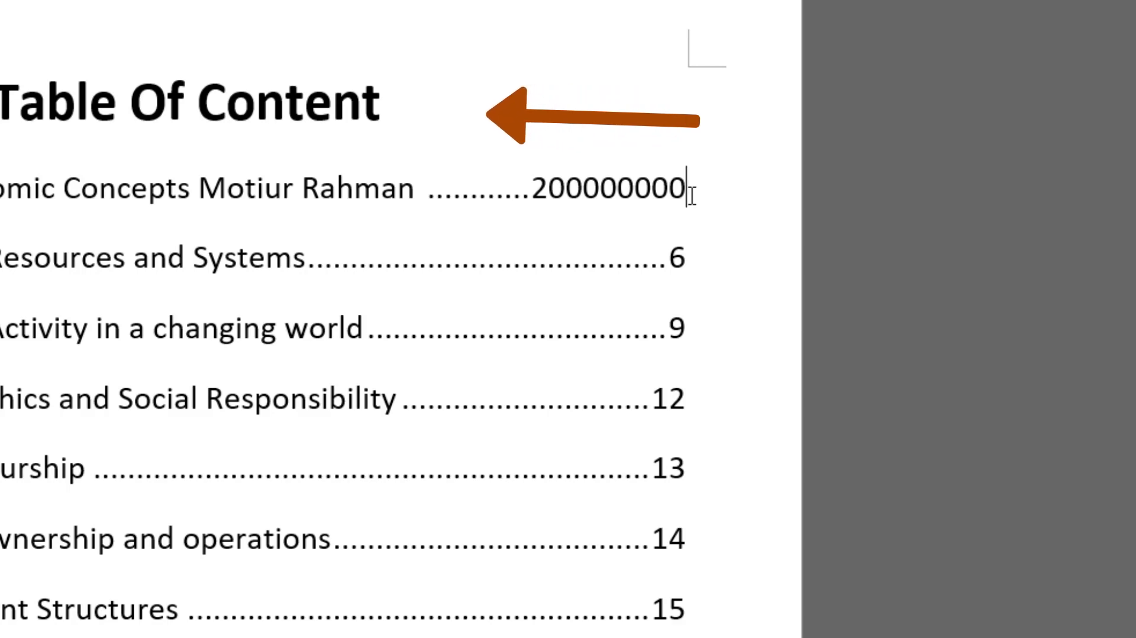
key(BackSpace)
key(BackSpace)
key(BackSpace)
key(BackSpace)
key(BackSpace)
key(BackSpace)
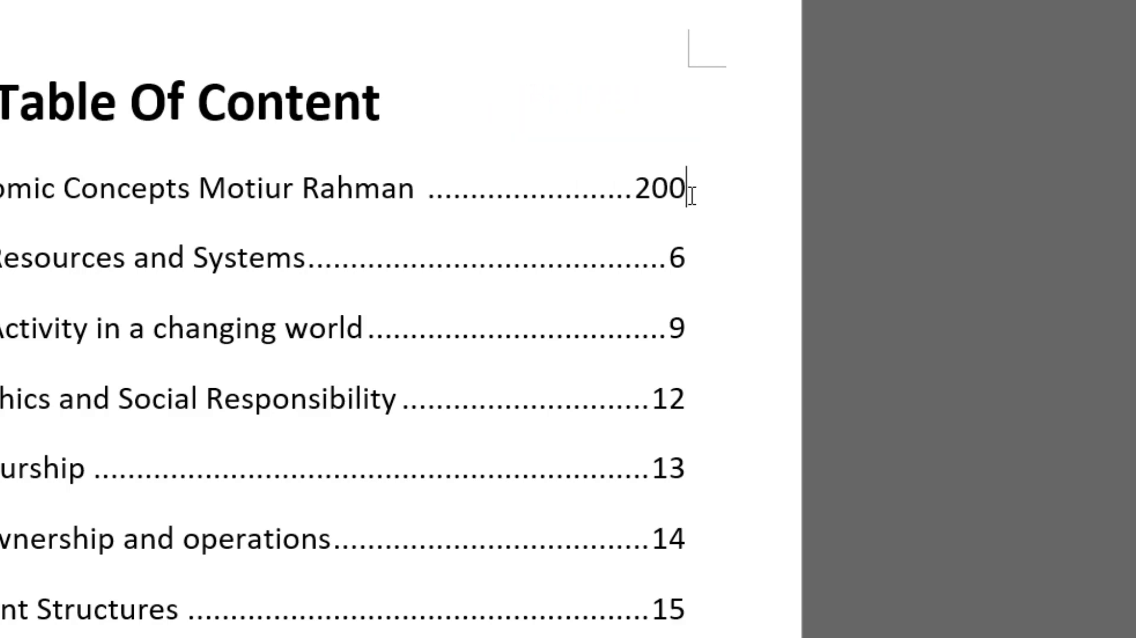
key(BackSpace)
key(BackSpace)
key(Left)
text(0)
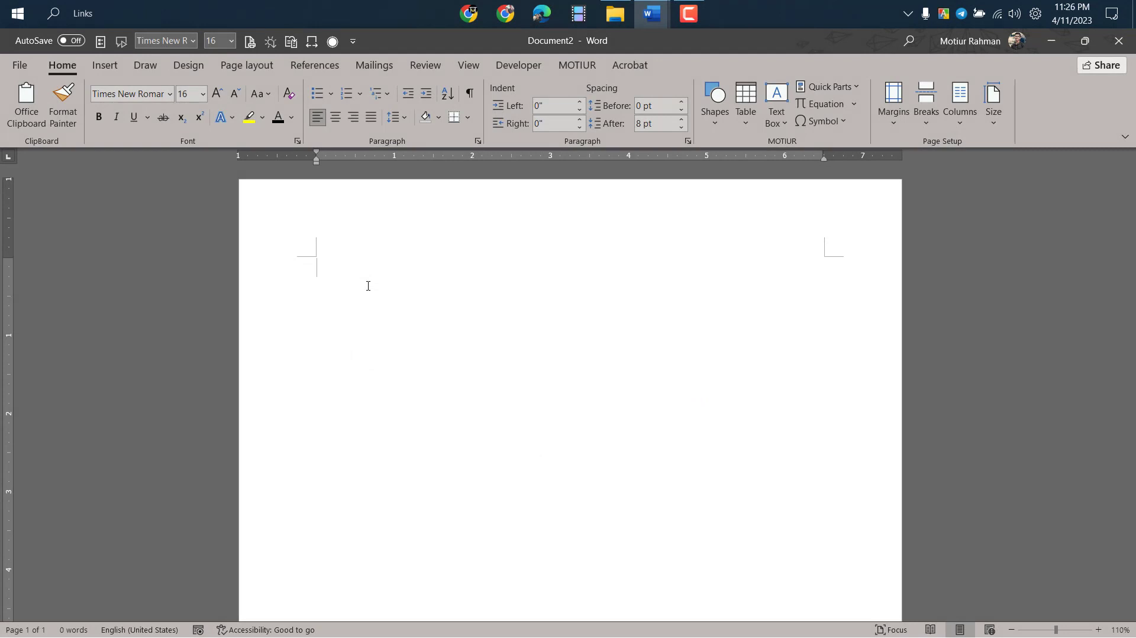
ctrl+scroll(367, 286, up, 2)
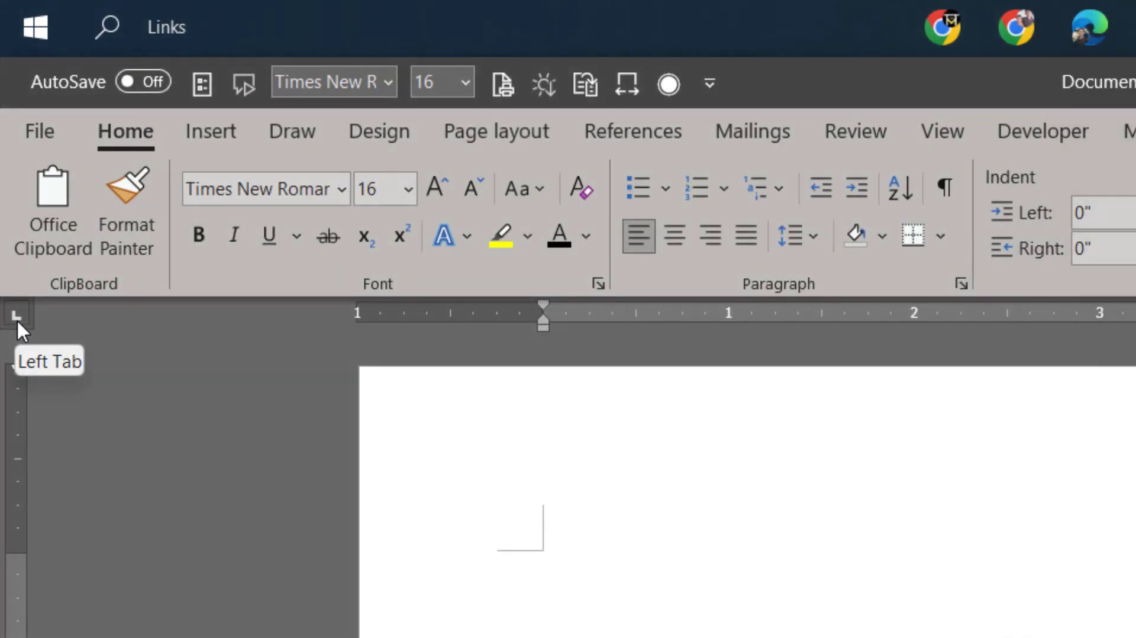
click(17, 317)
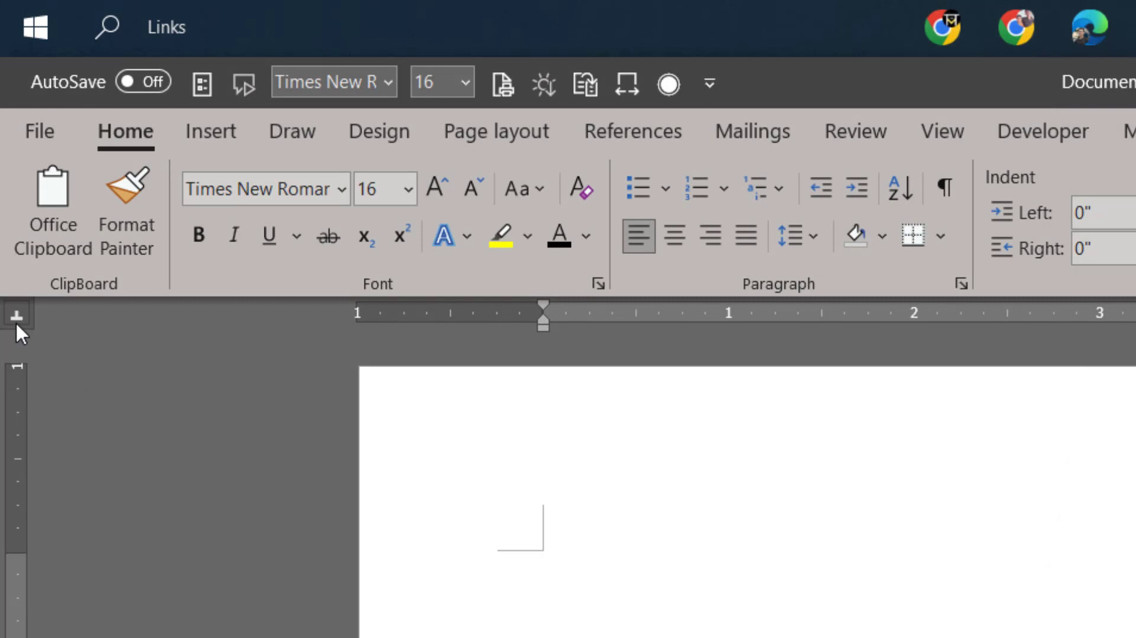
click(16, 317)
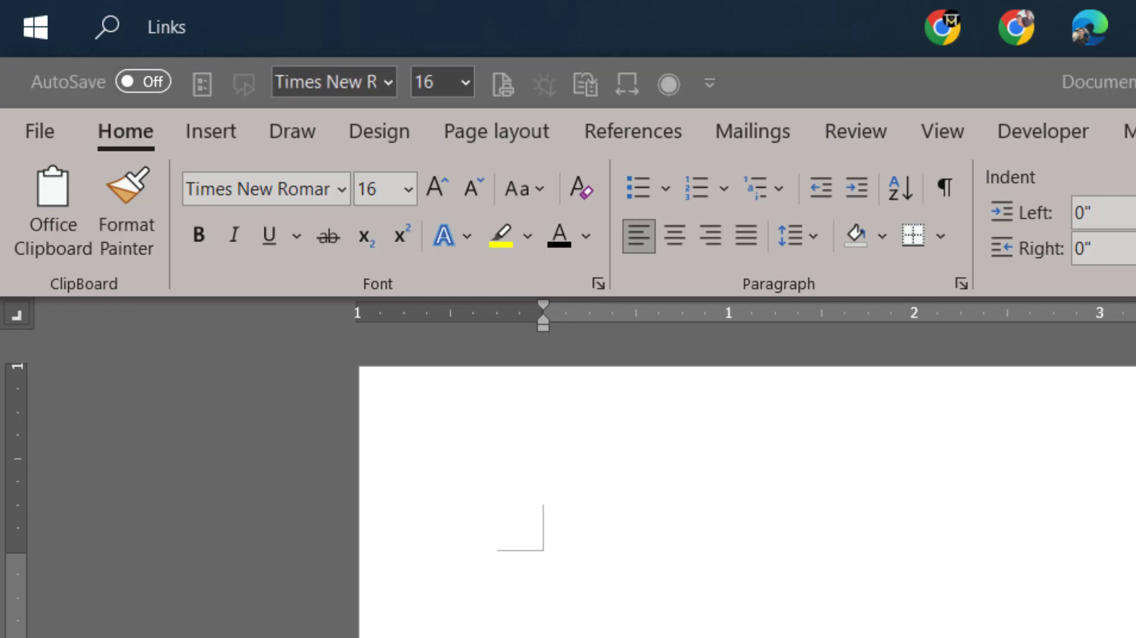
click(588, 621)
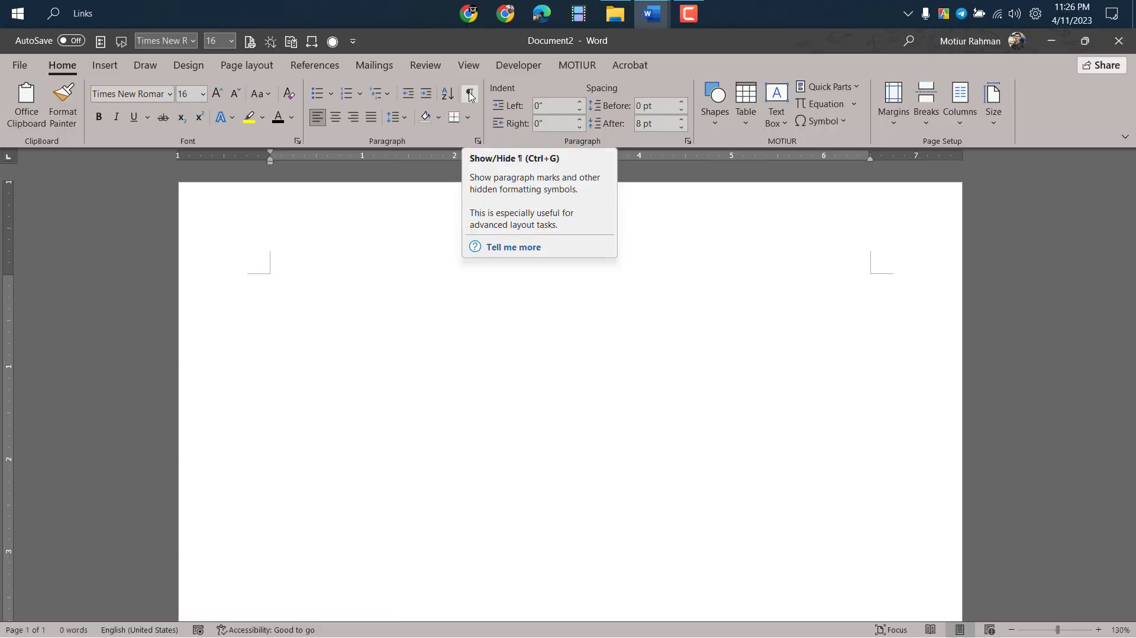
Step: Turn on Show/Hide ¶, add empty paragraphs and a tab, then select and delete them
click(470, 94)
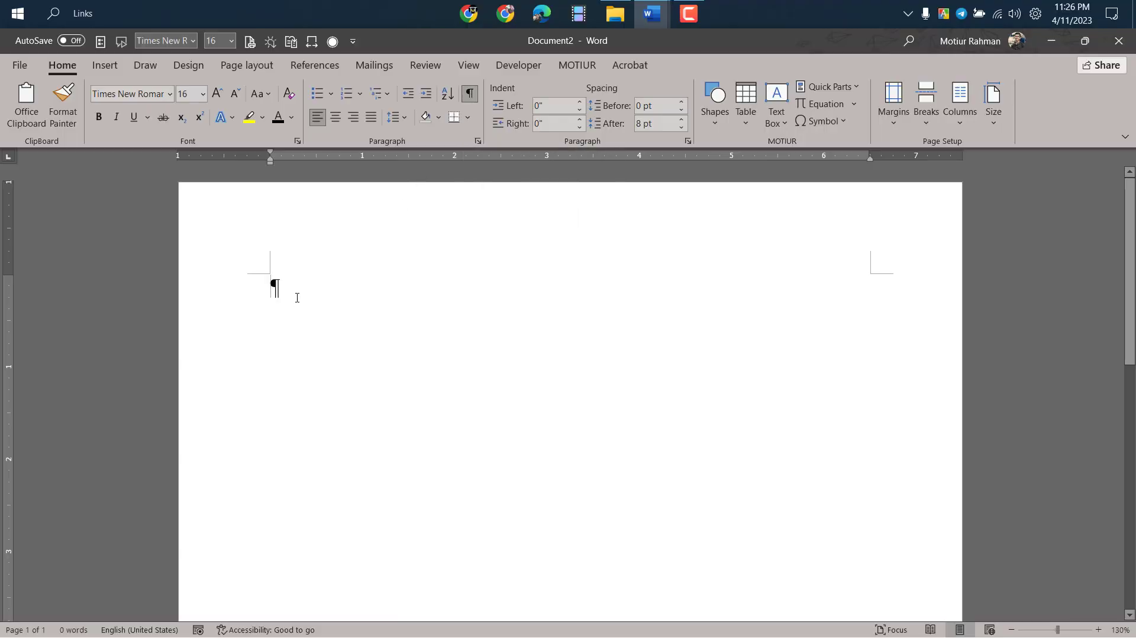
key(Return)
key(Return)
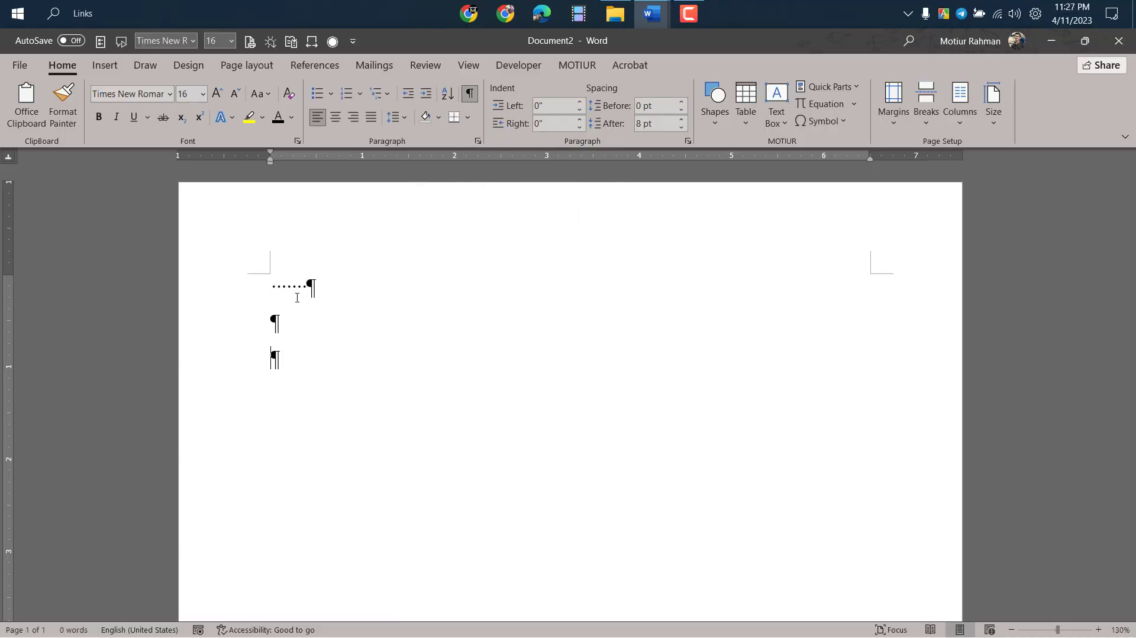
key(Return)
key(Return)
key(Tab)
key(Tab)
key(Tab)
key(Tab)
key(Tab)
key(Tab)
drag(607, 445, 254, 269)
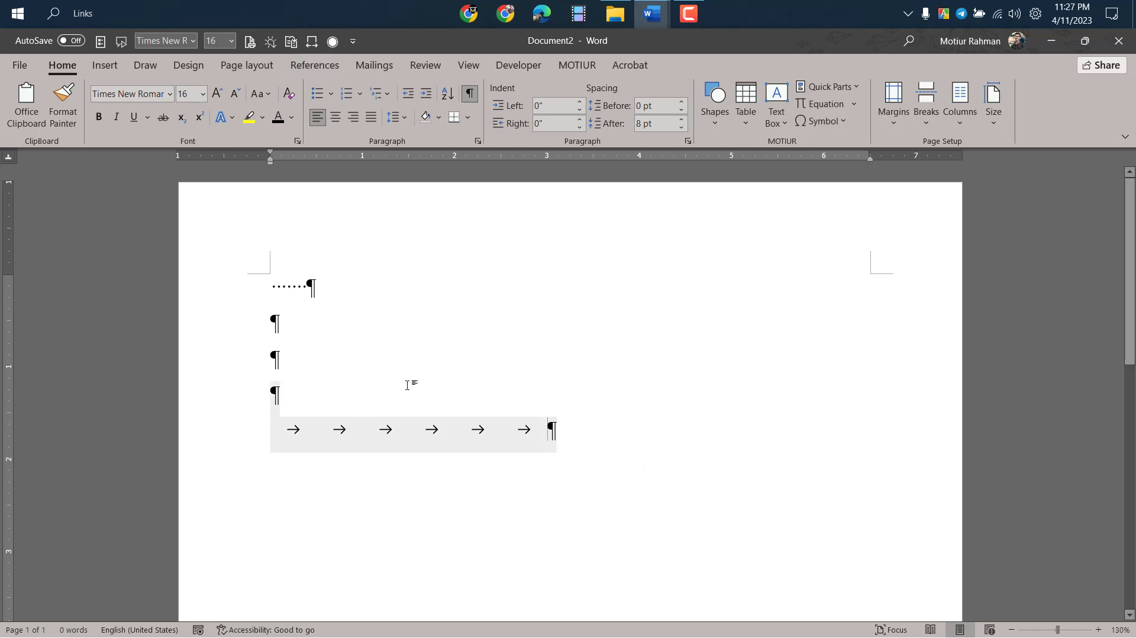
key(Delete)
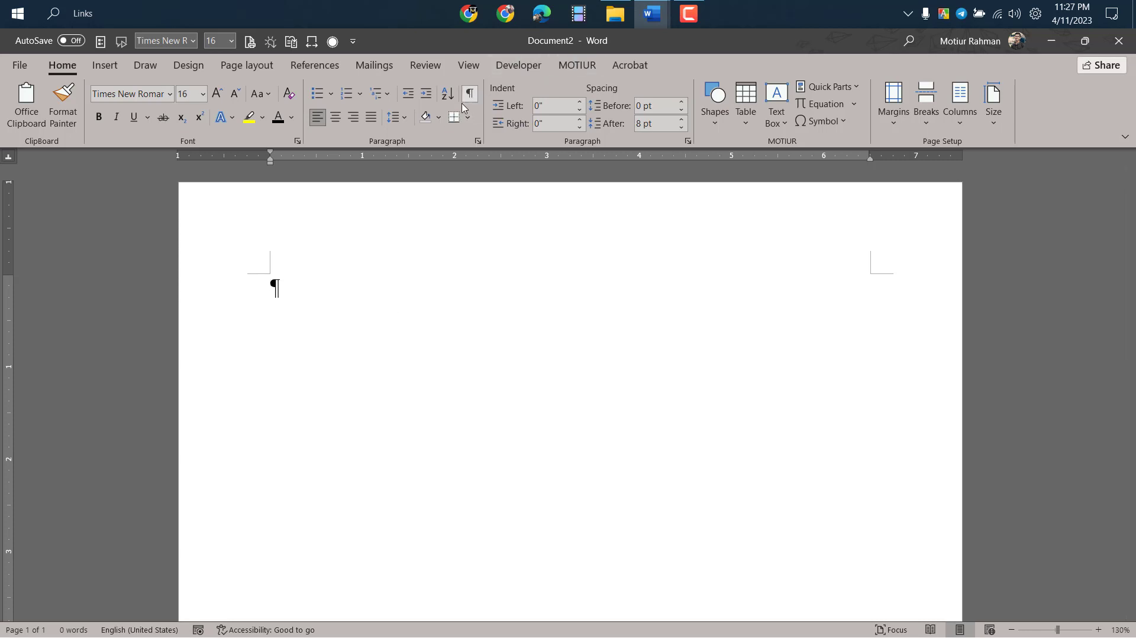
Step: Test inserting tab characters on the empty line, then undo them
key(Tab)
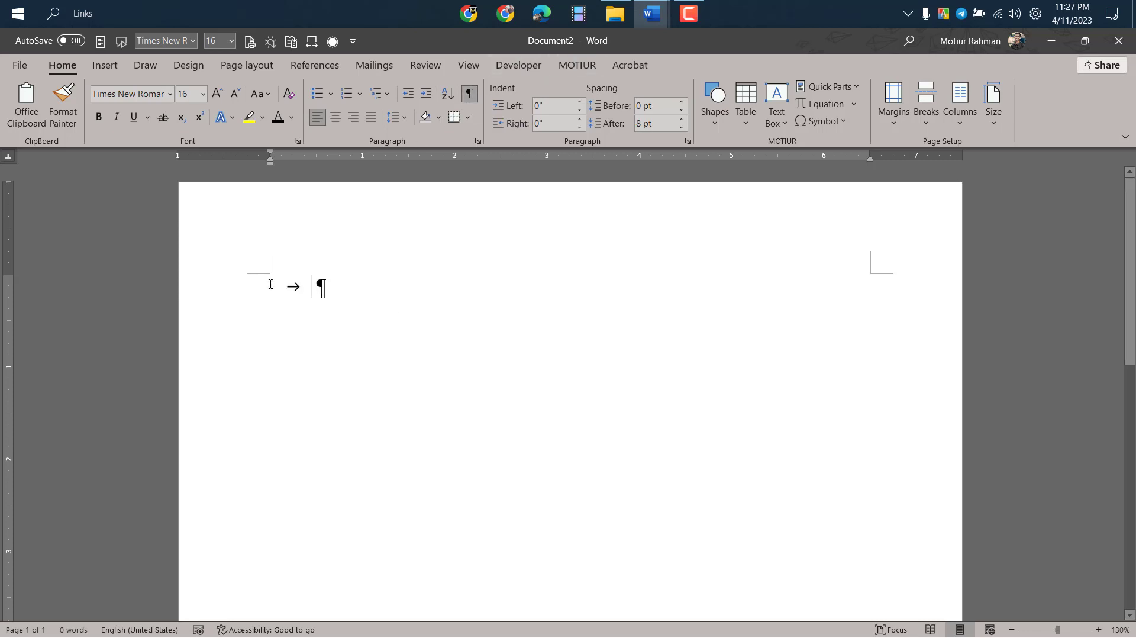
triple_click(270, 284)
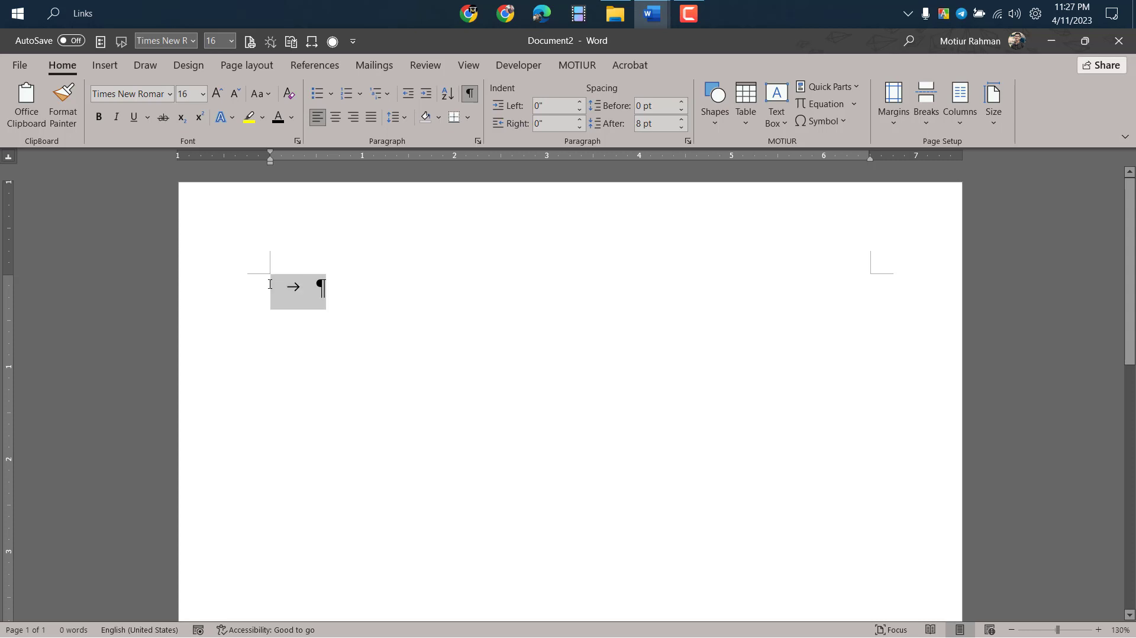
click(310, 304)
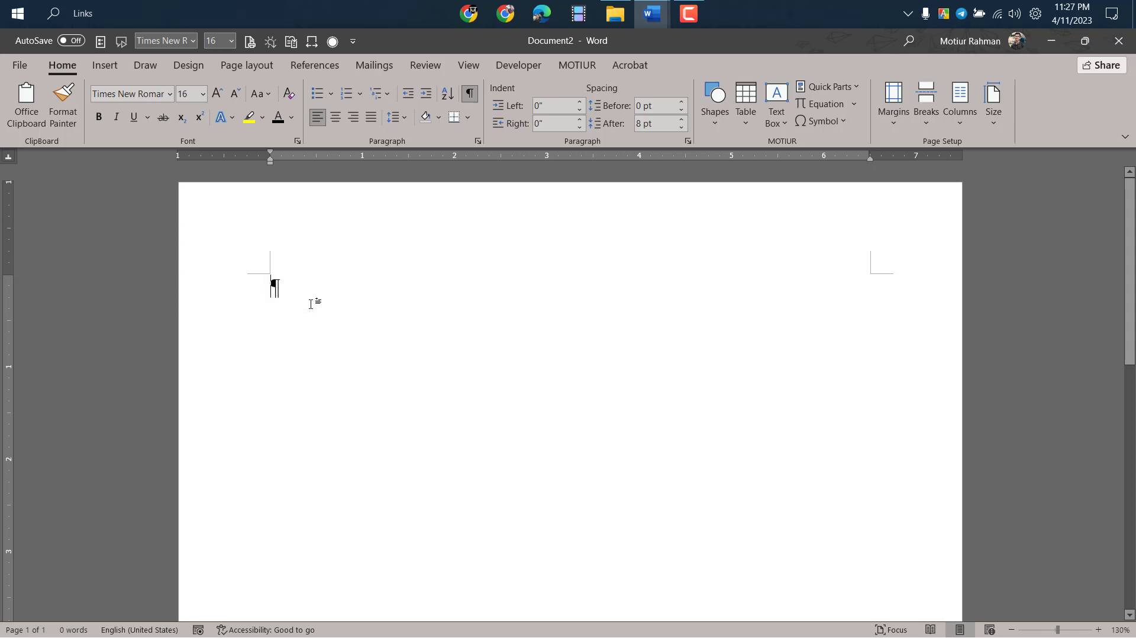
key(Tab)
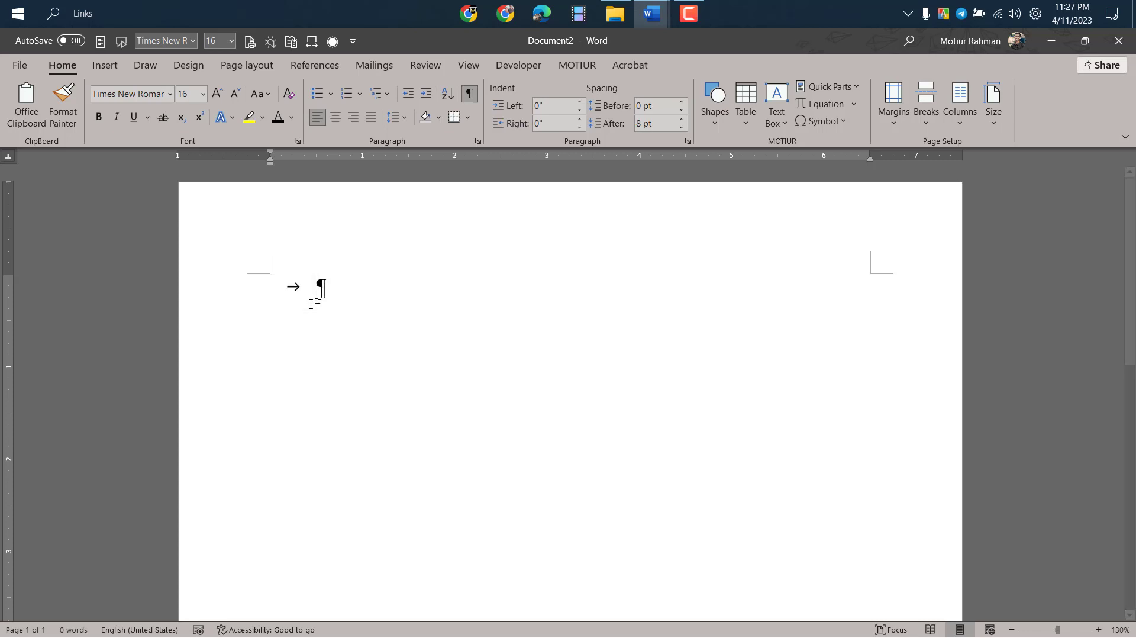
key(Tab)
key(Tab)
key(Tab)
key(Tab)
key(ctrl+z)
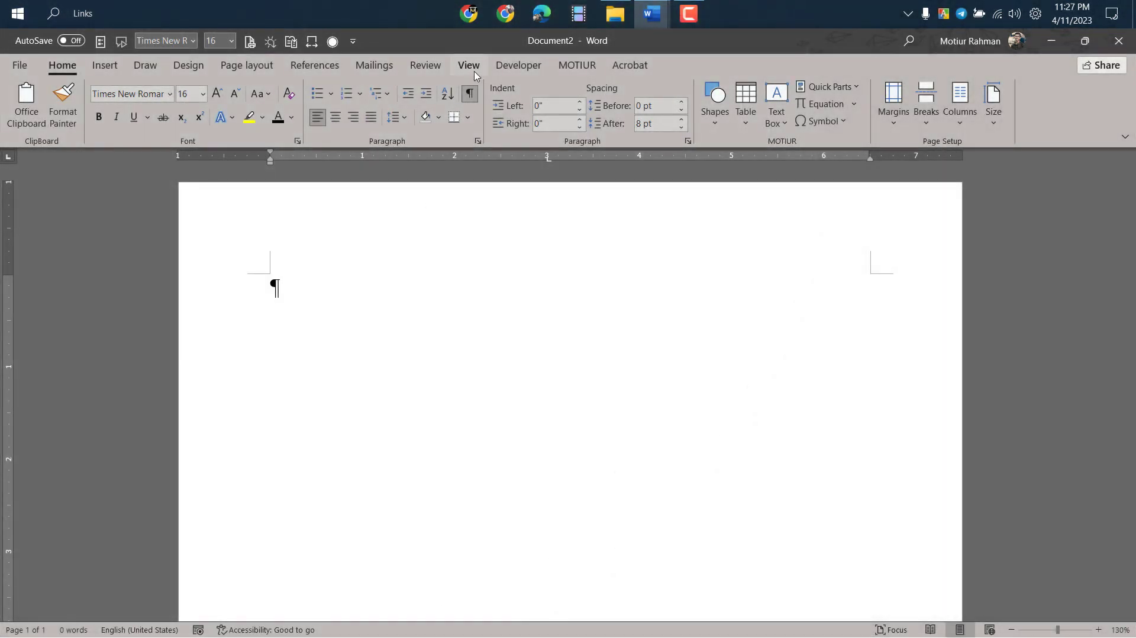
Step: Hide and re-show the ruler from the View tab, then return to Home
click(475, 72)
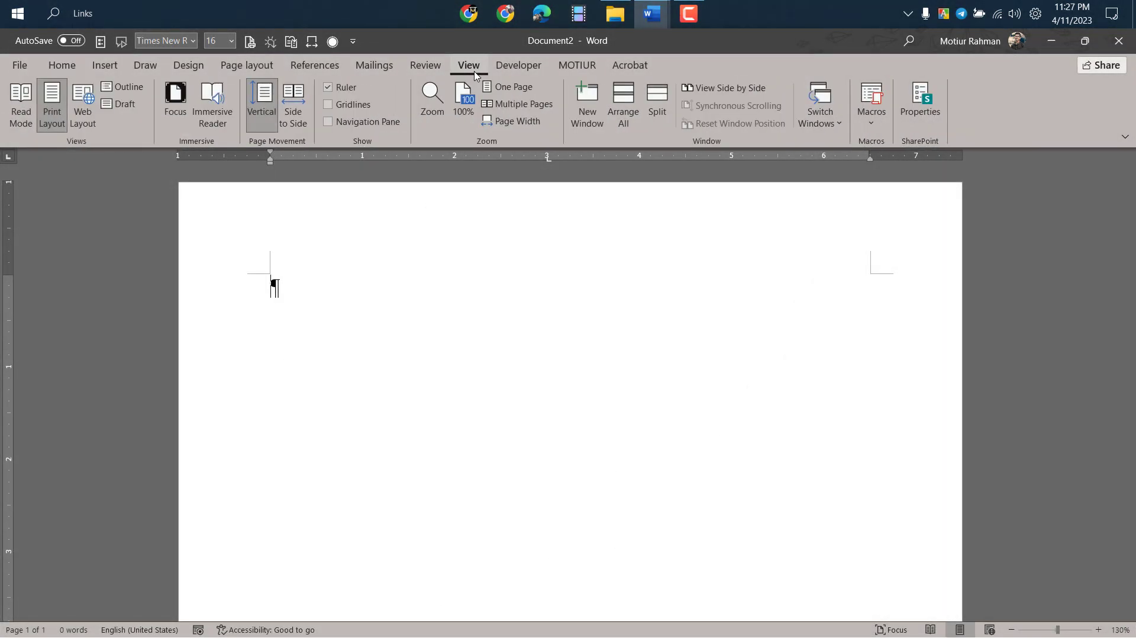
click(343, 92)
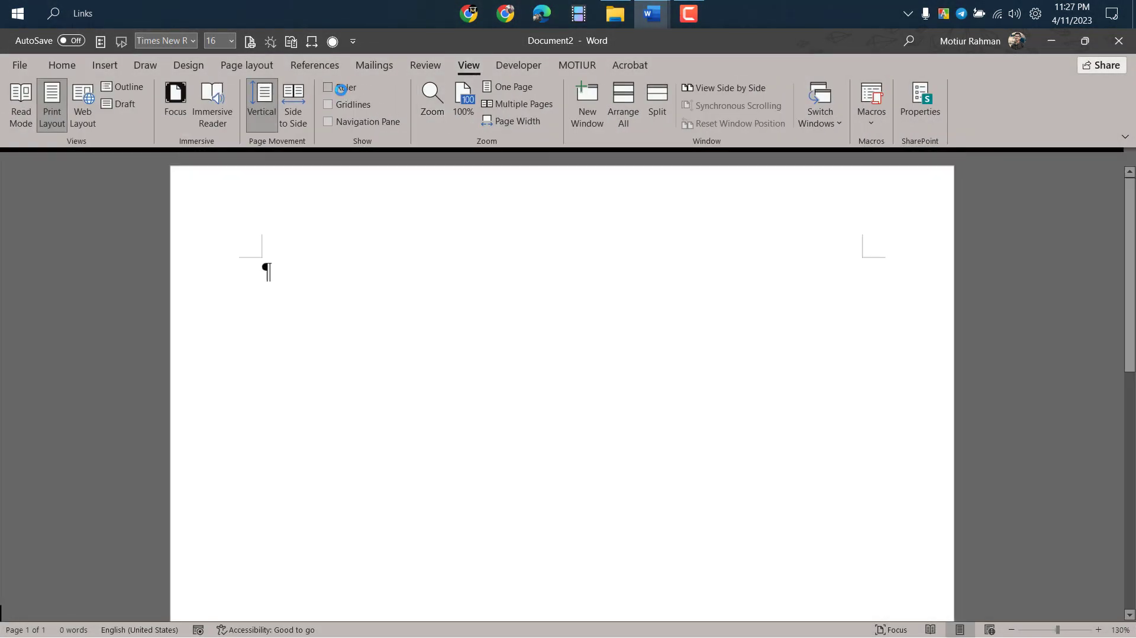
click(352, 92)
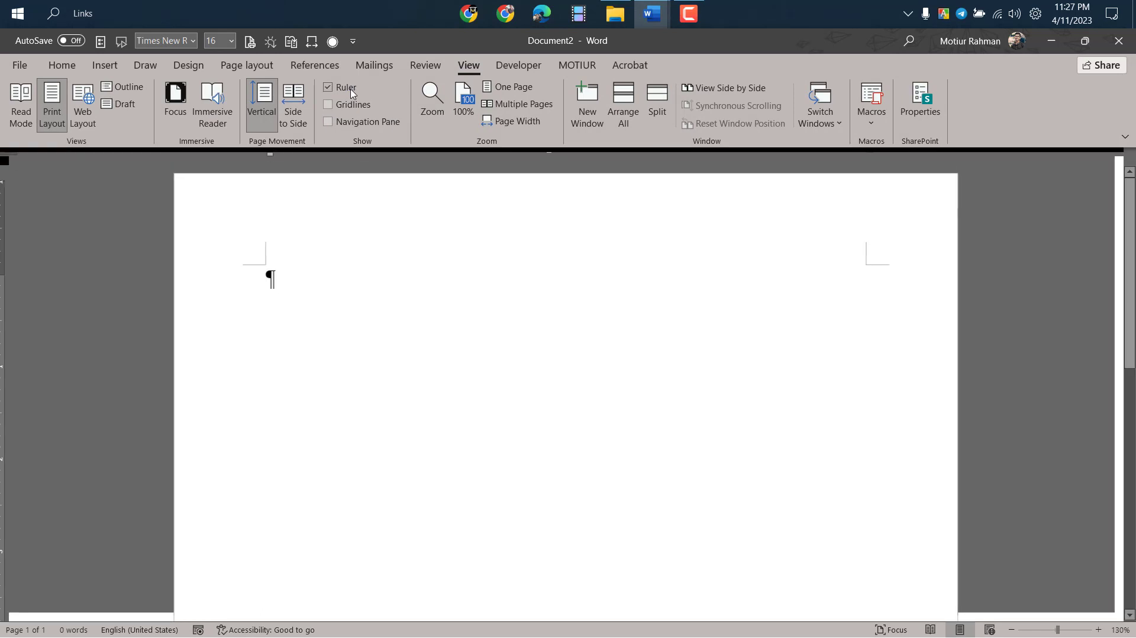
click(69, 66)
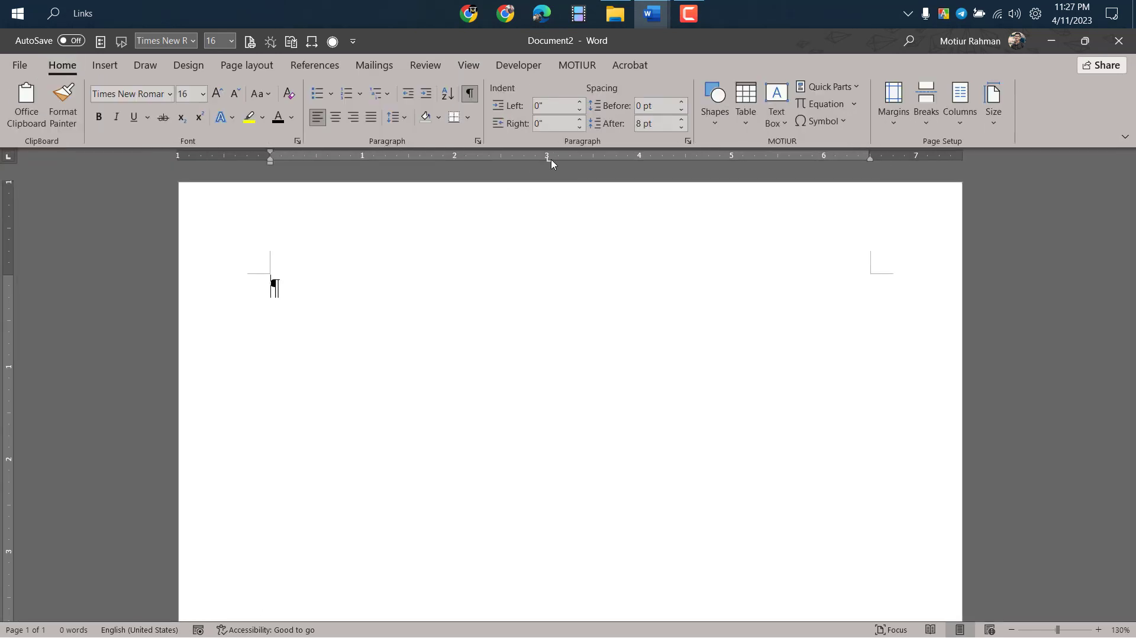
Step: Place a single left tab stop at 3 inches on the ruler
drag(548, 163, 713, 173)
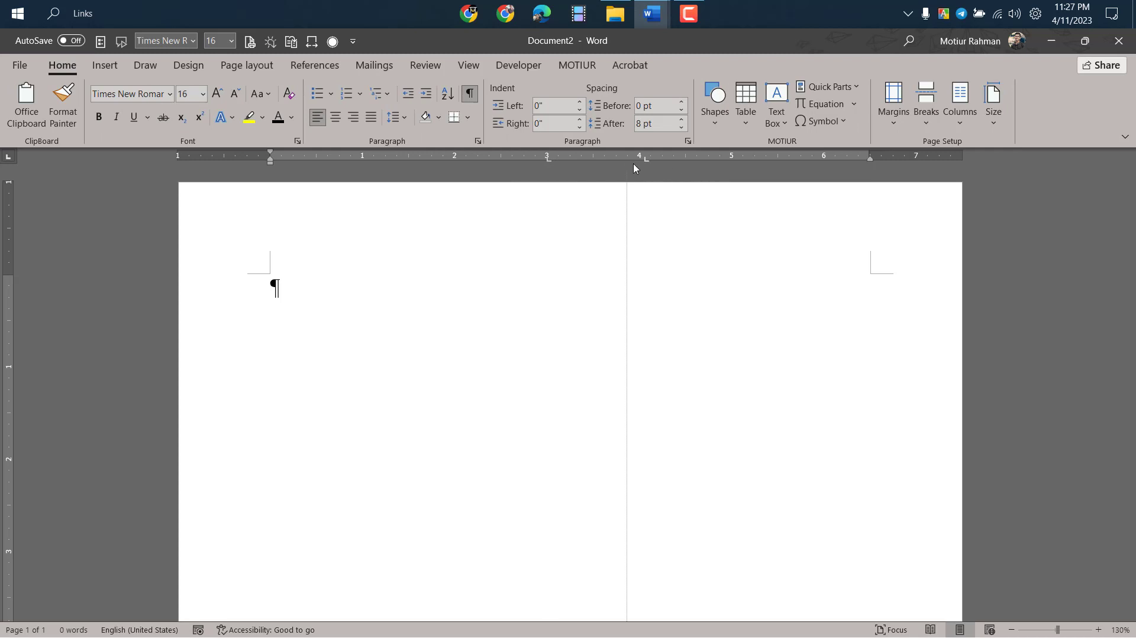
drag(633, 168, 440, 165)
mouse_move(547, 158)
mouse_down()
mouse_move(647, 167)
mouse_move(548, 164)
mouse_up()
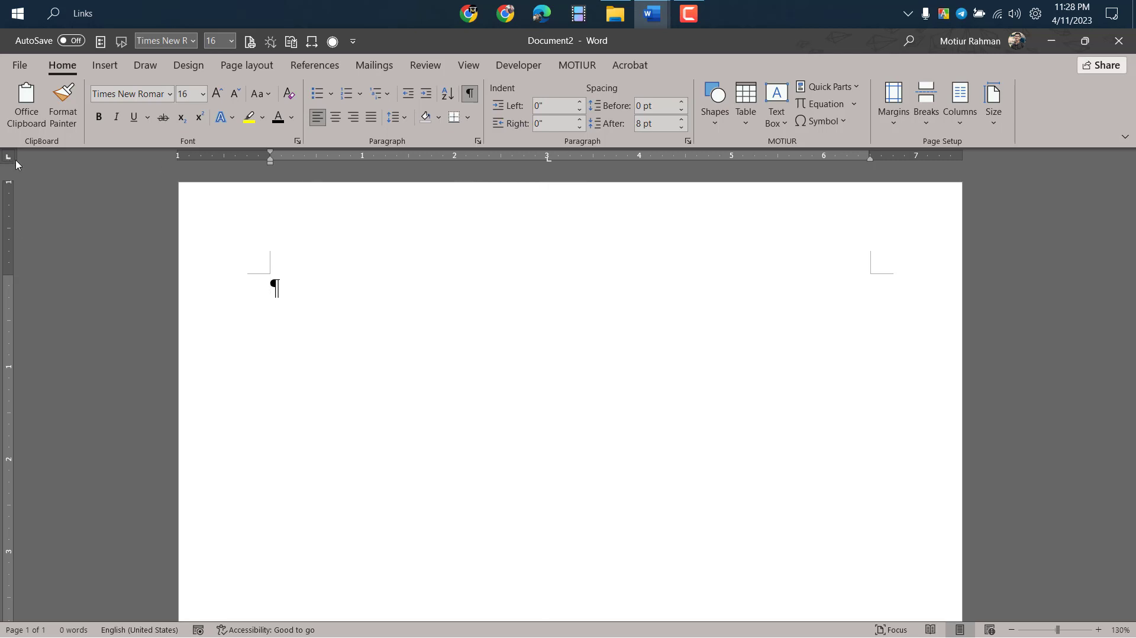
Step: Add a 3-inch tab stop, test it with a tab, then drag it to 5 inches
key(F10)
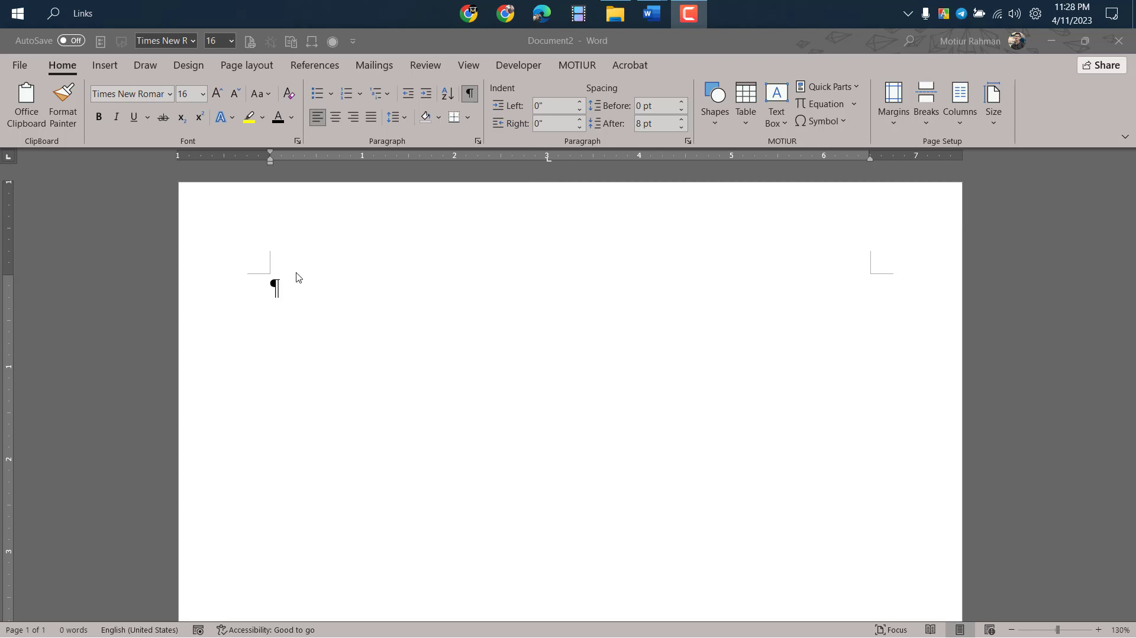
click(294, 289)
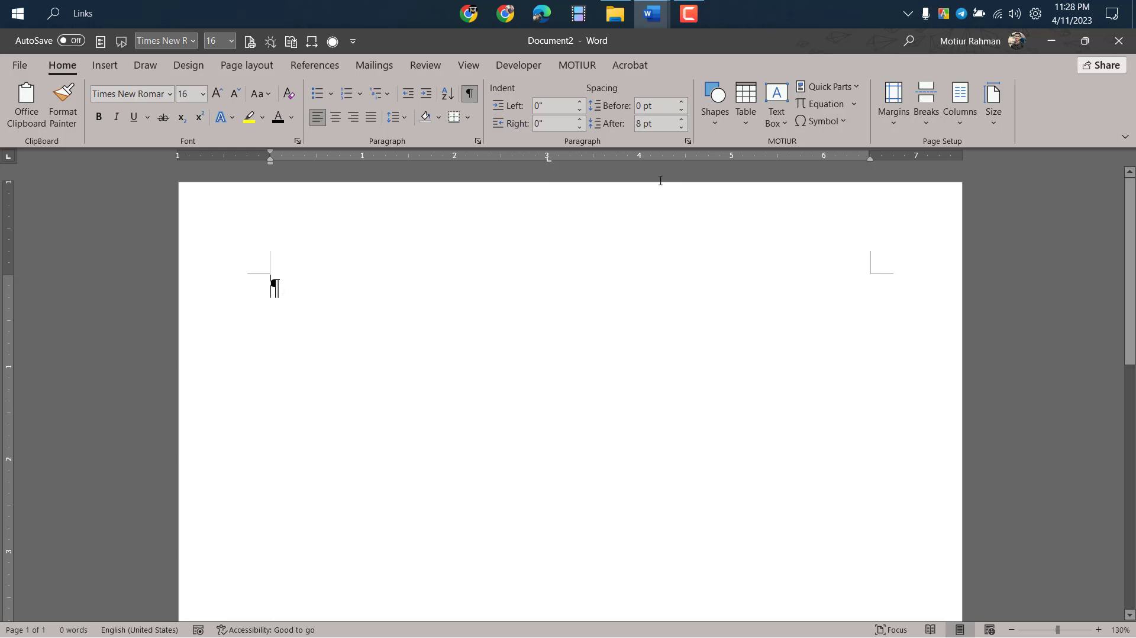
click(548, 159)
key(Tab)
key(BackSpace)
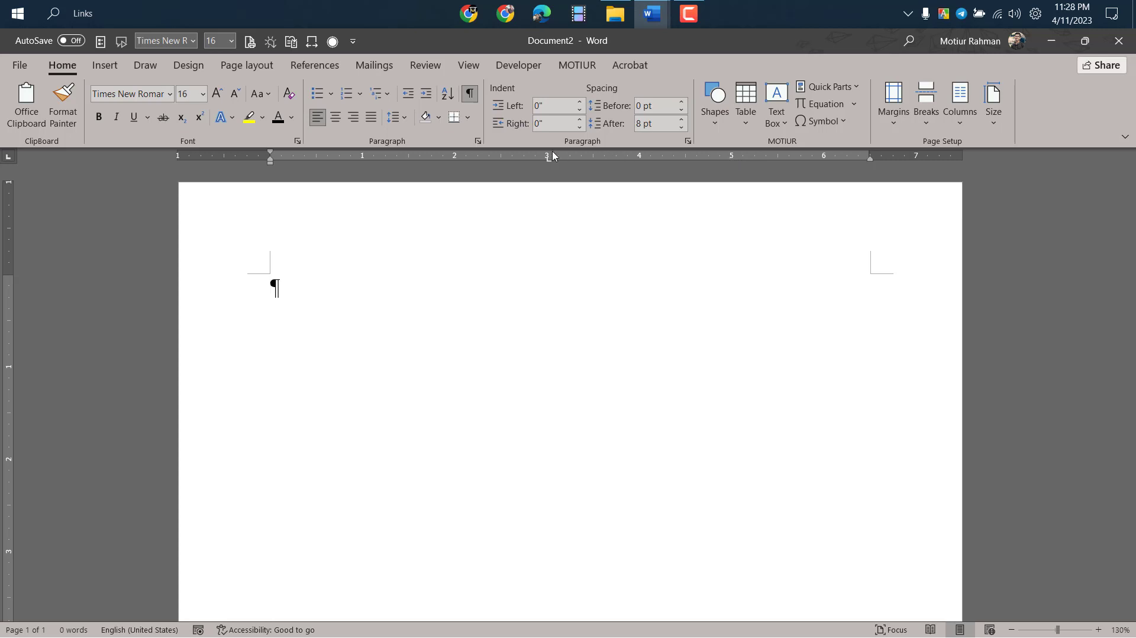
drag(548, 159, 734, 159)
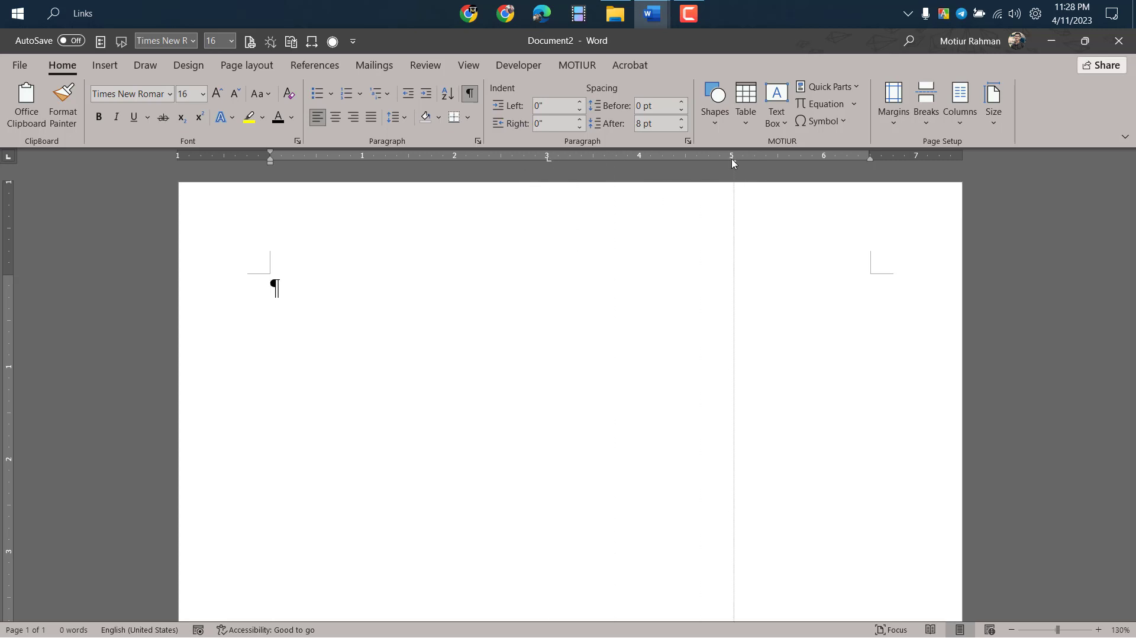
Step: Add a 1-inch tab stop and type 'Name:' followed by a tabbed person's name
click(364, 161)
key(Tab)
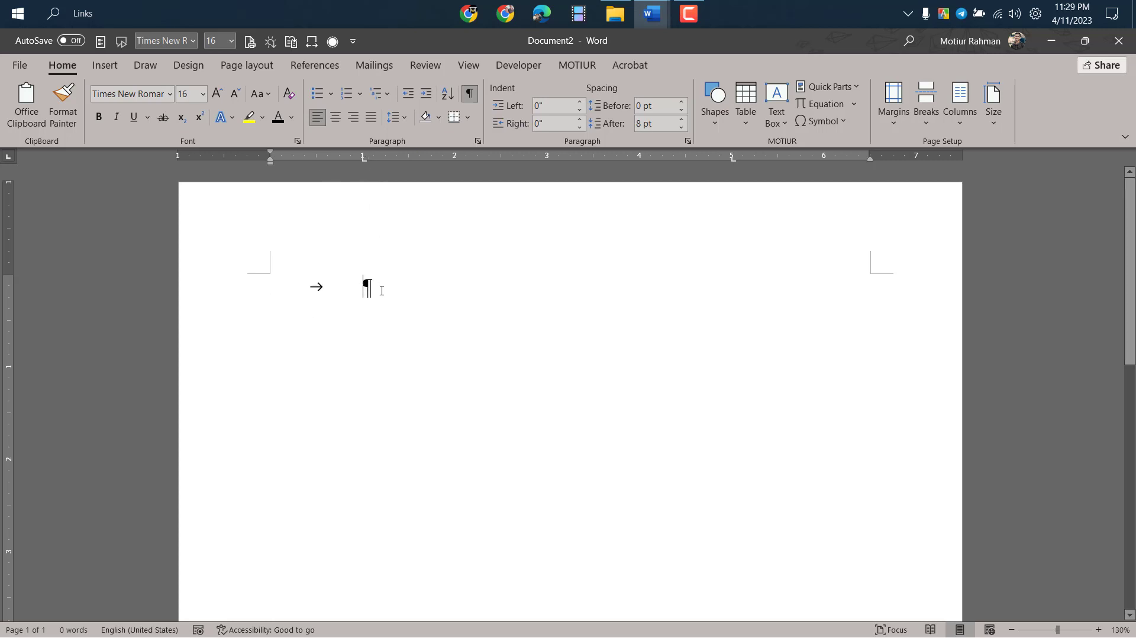
text(Name:)
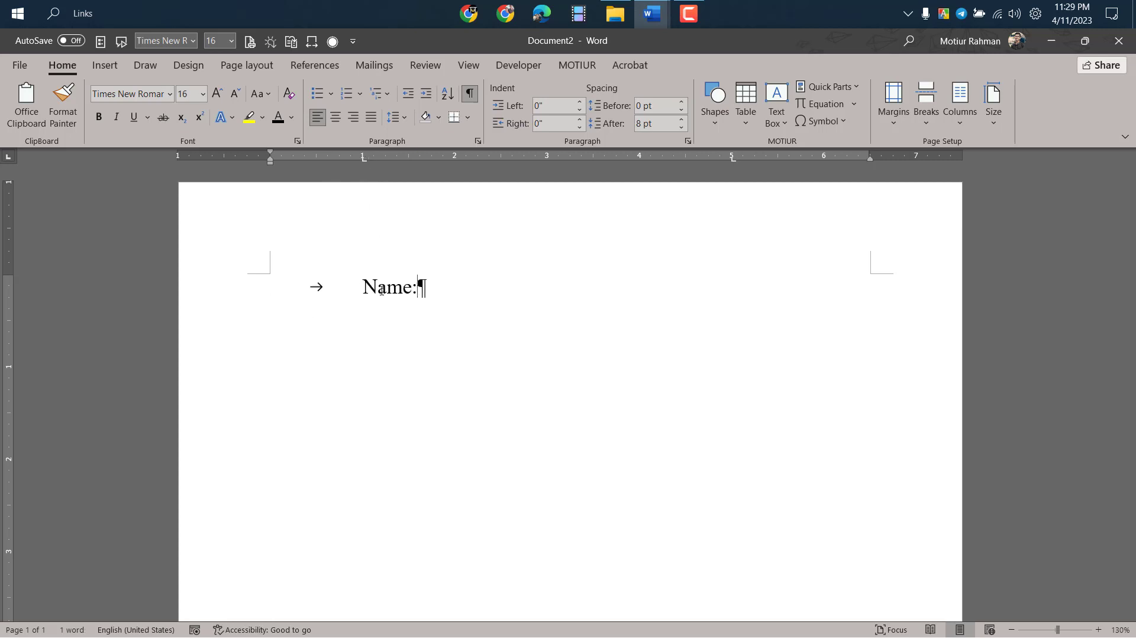
key(Tab)
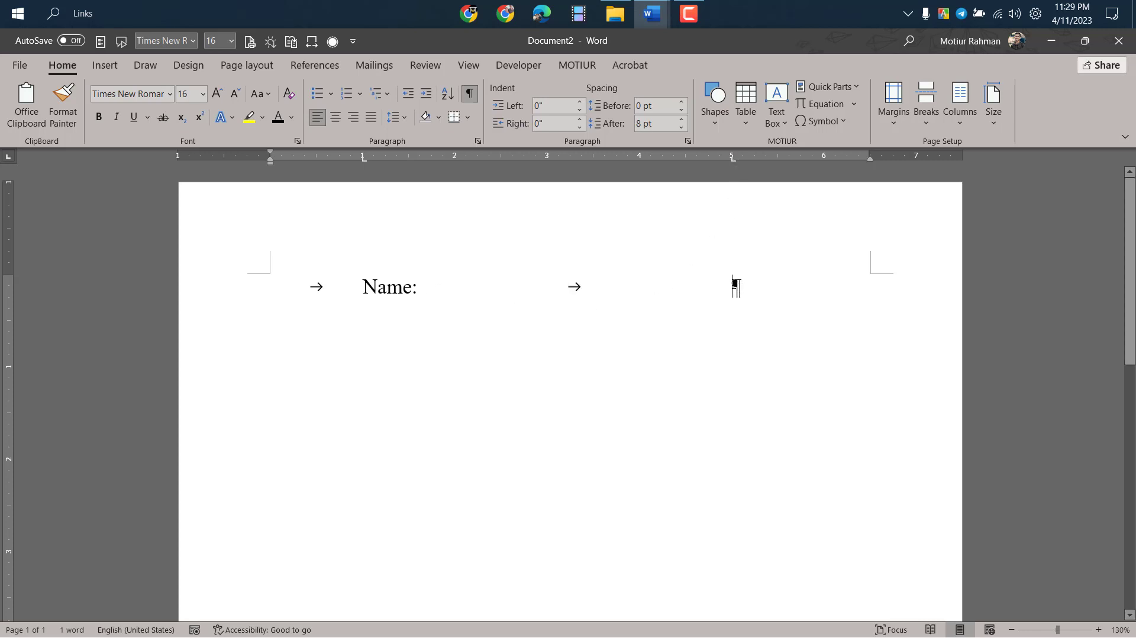
text(Motiur Rahman)
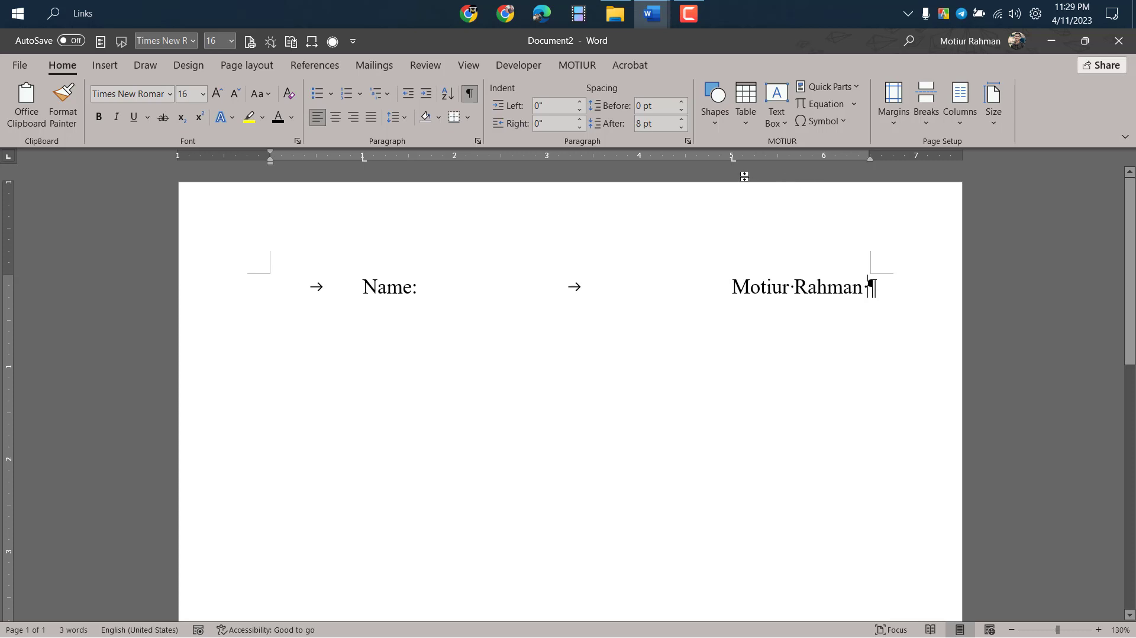
Step: Drag the name's tab stop to about 4 inches (3.94") and open the Tabs dialog
drag(732, 157, 573, 156)
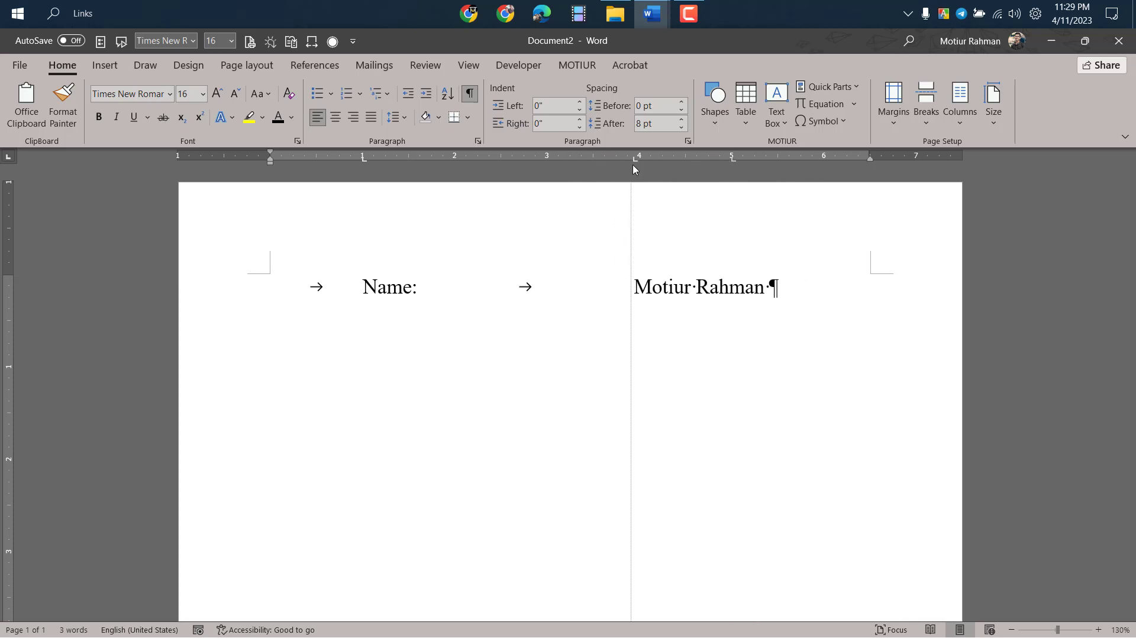
drag(573, 157, 634, 158)
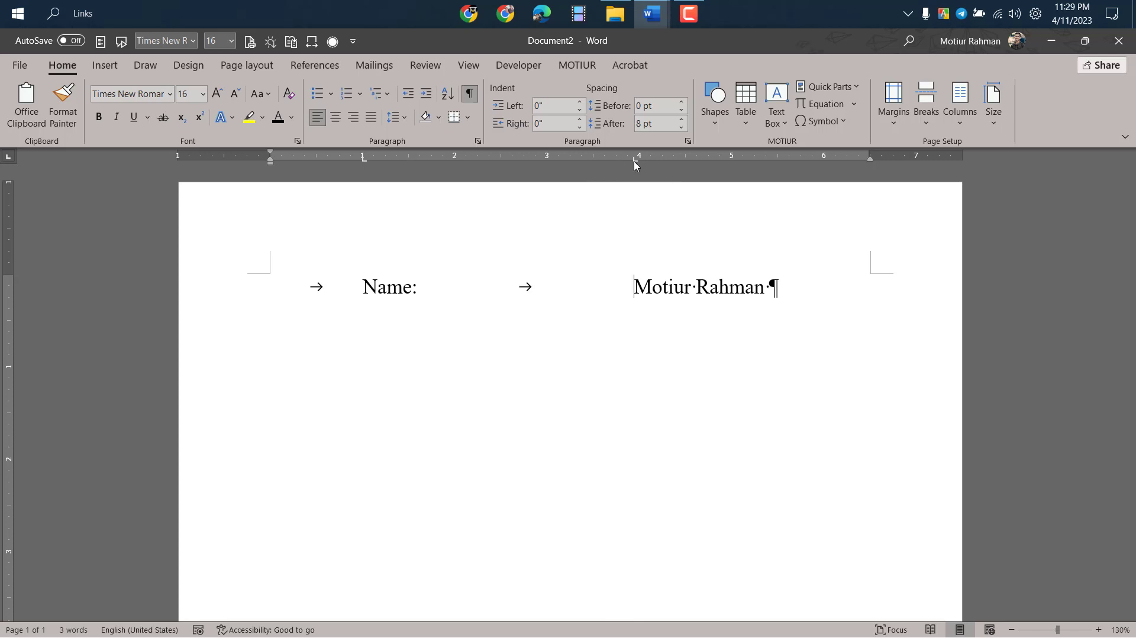
double_click(635, 160)
mouse_move(563, 212)
mouse_down()
mouse_move(594, 219)
mouse_move(646, 280)
mouse_up()
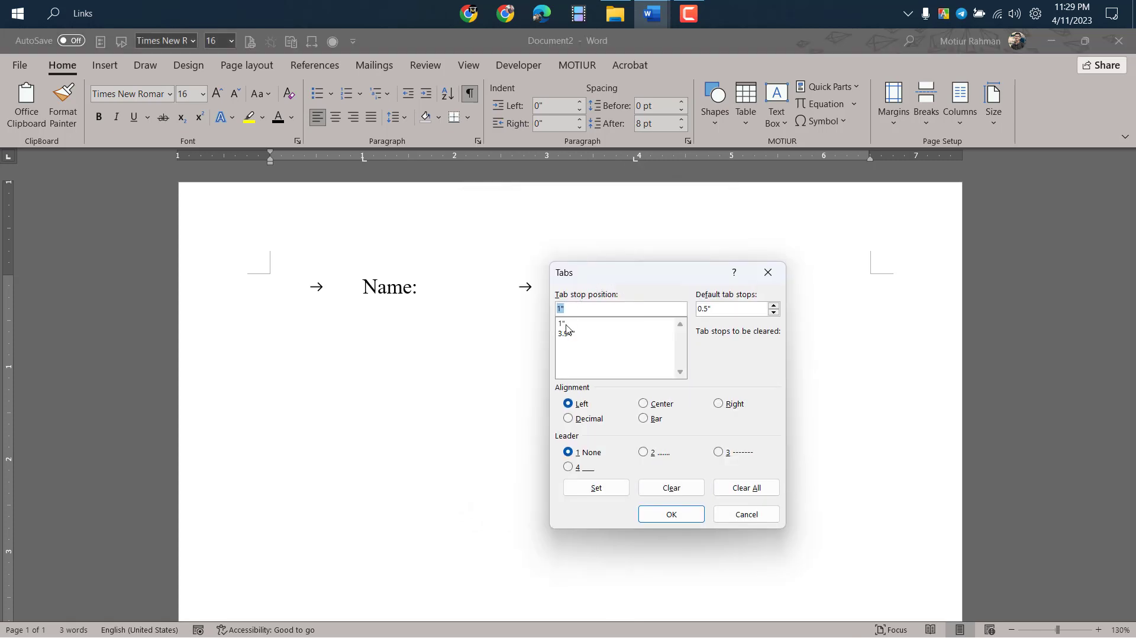
Step: Give the 3.94" tab stop a dotted leader and hide the formatting marks
click(565, 325)
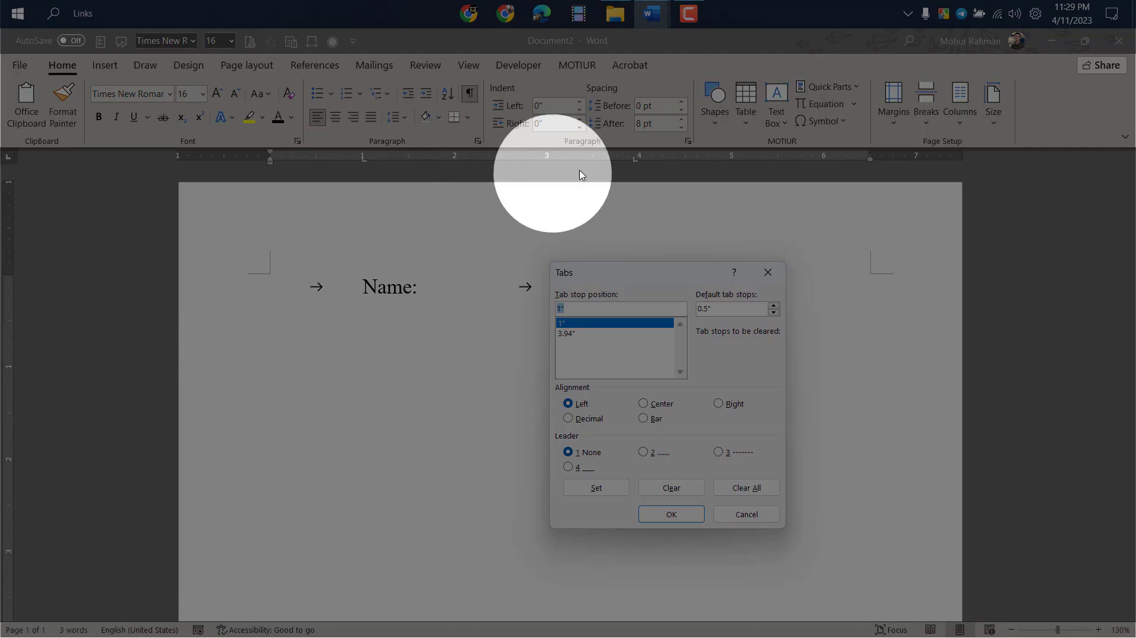
click(583, 329)
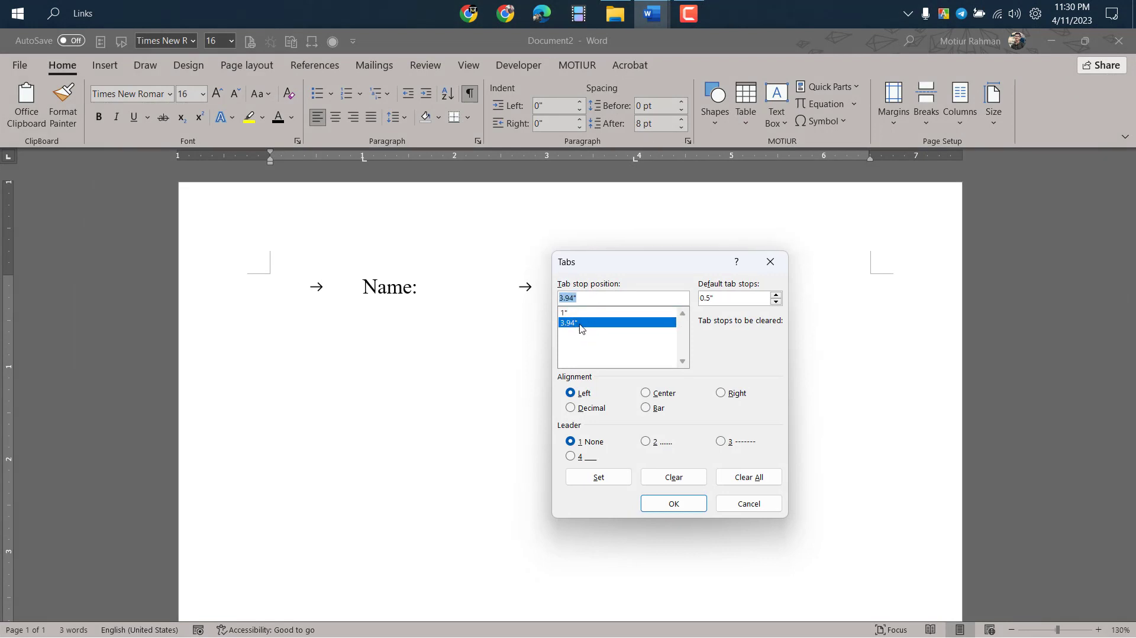
click(665, 444)
click(612, 479)
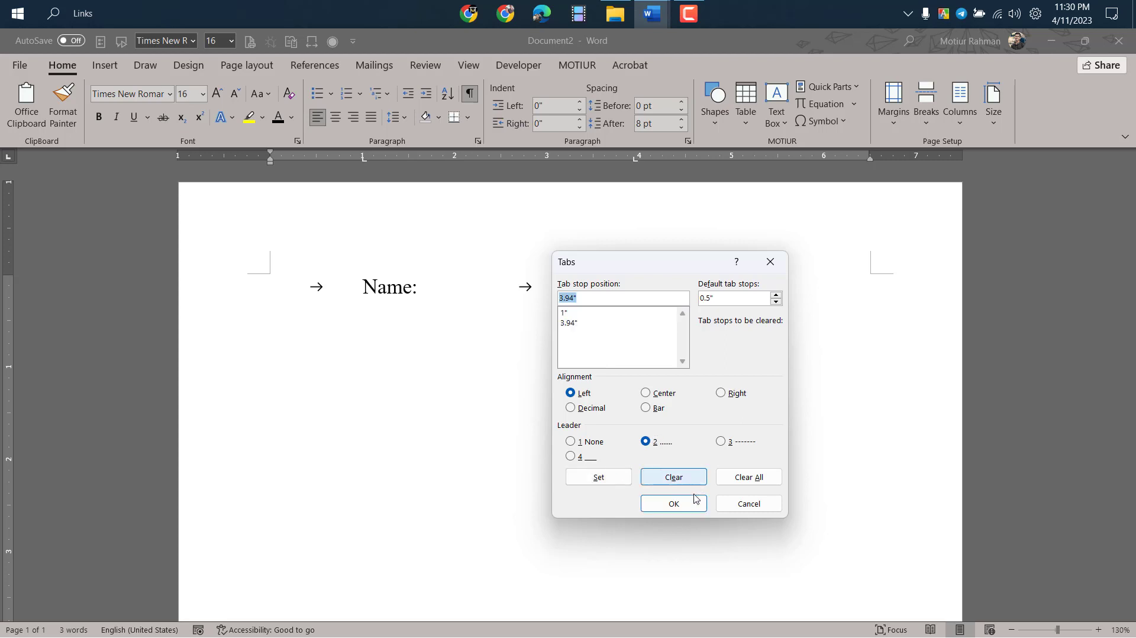
click(680, 506)
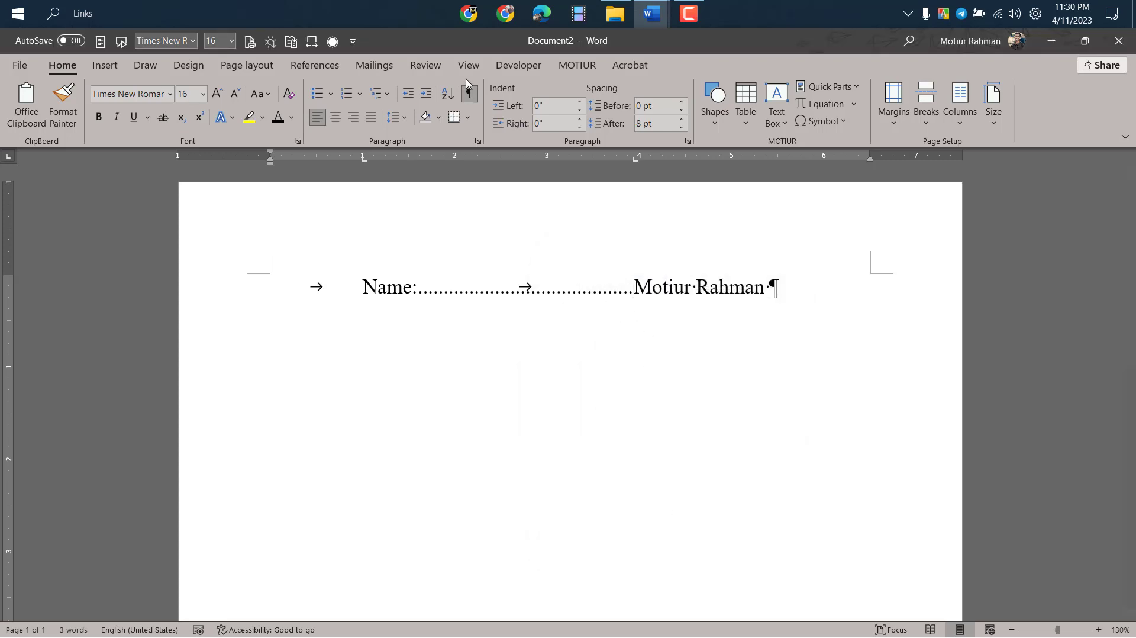
click(470, 93)
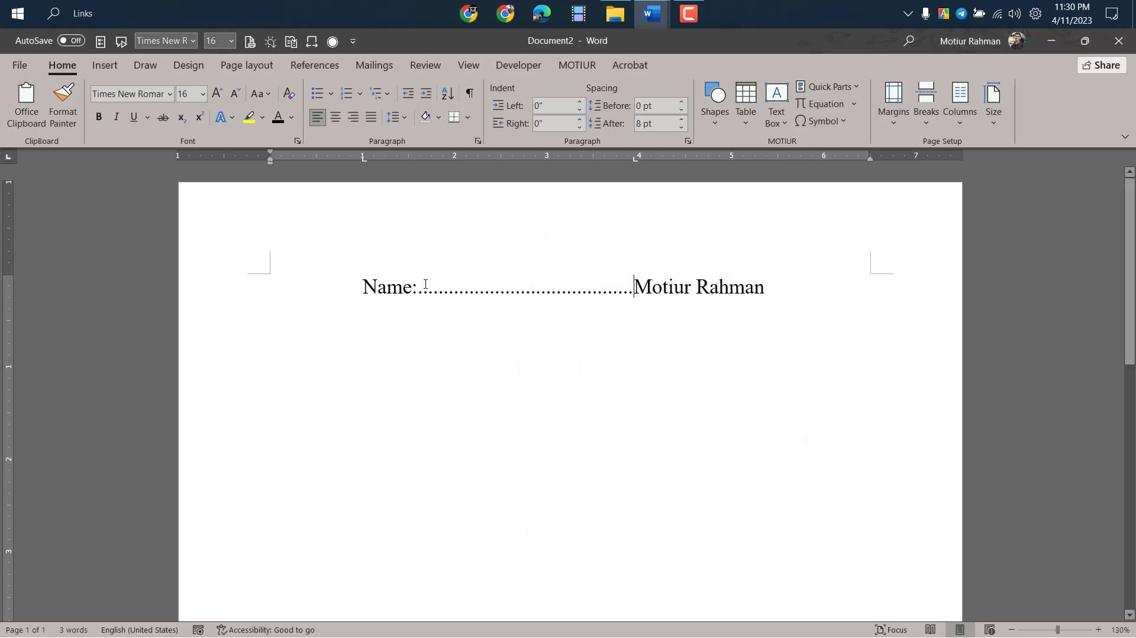
Step: Change the 3.94" tab's leader to dashes in the Tabs dialog
double_click(476, 287)
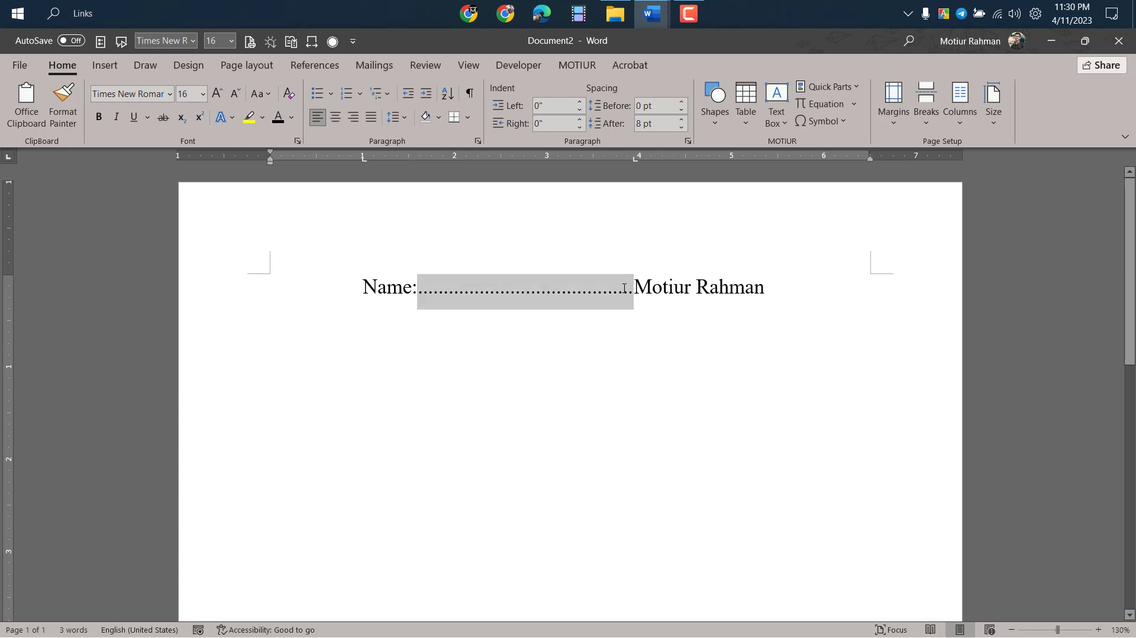
double_click(635, 158)
click(572, 324)
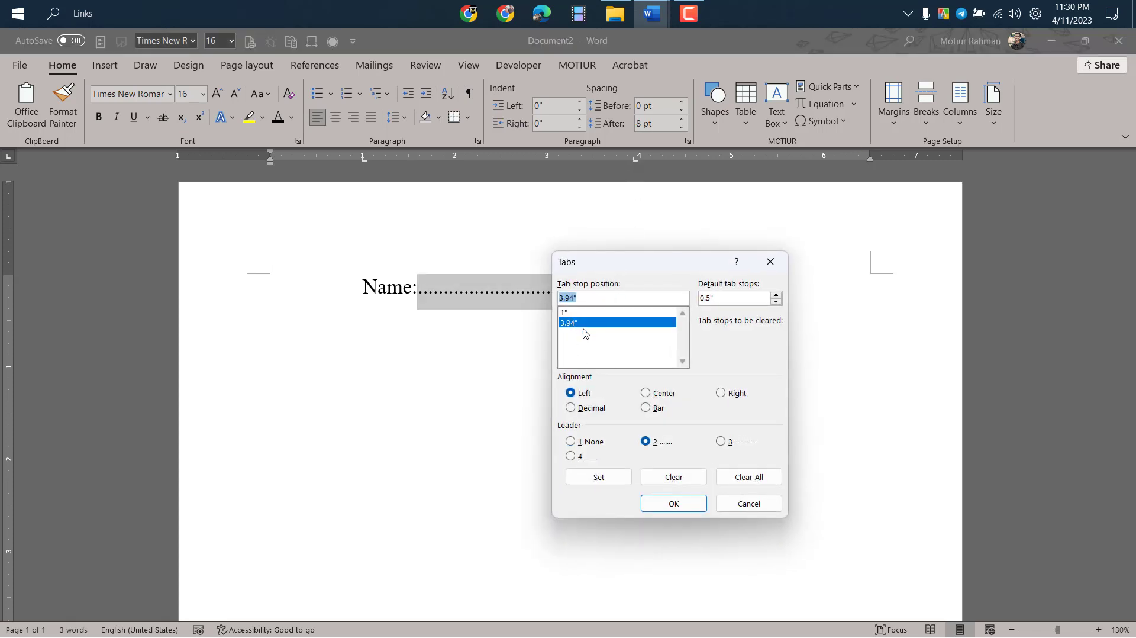
click(738, 451)
click(599, 476)
click(673, 501)
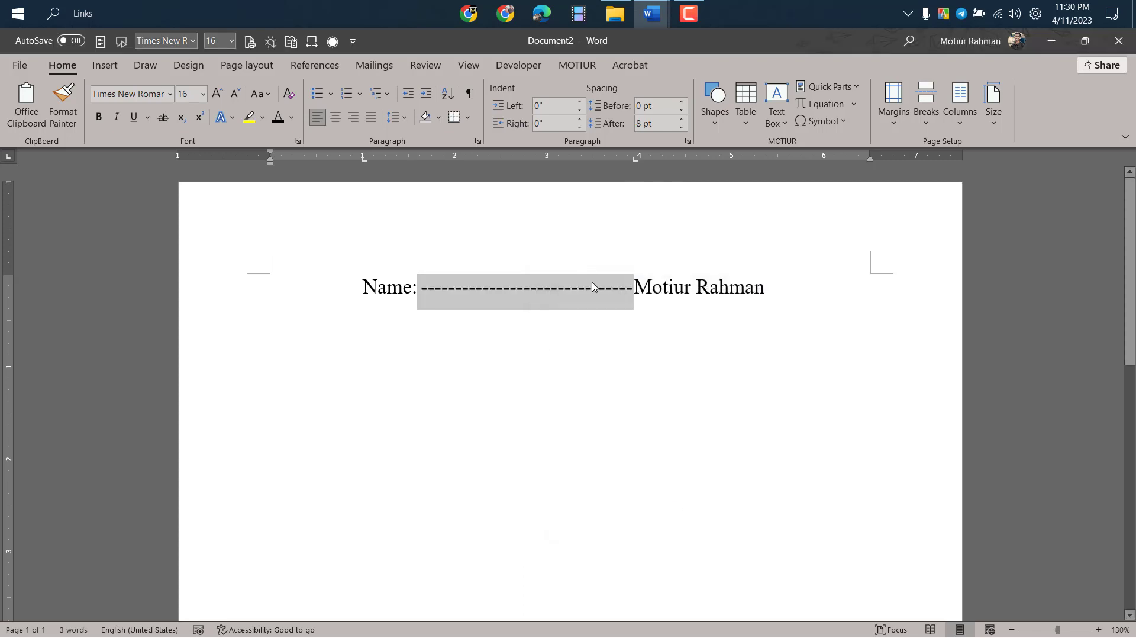
Step: Set the 3.94" tab's leader to None
double_click(636, 159)
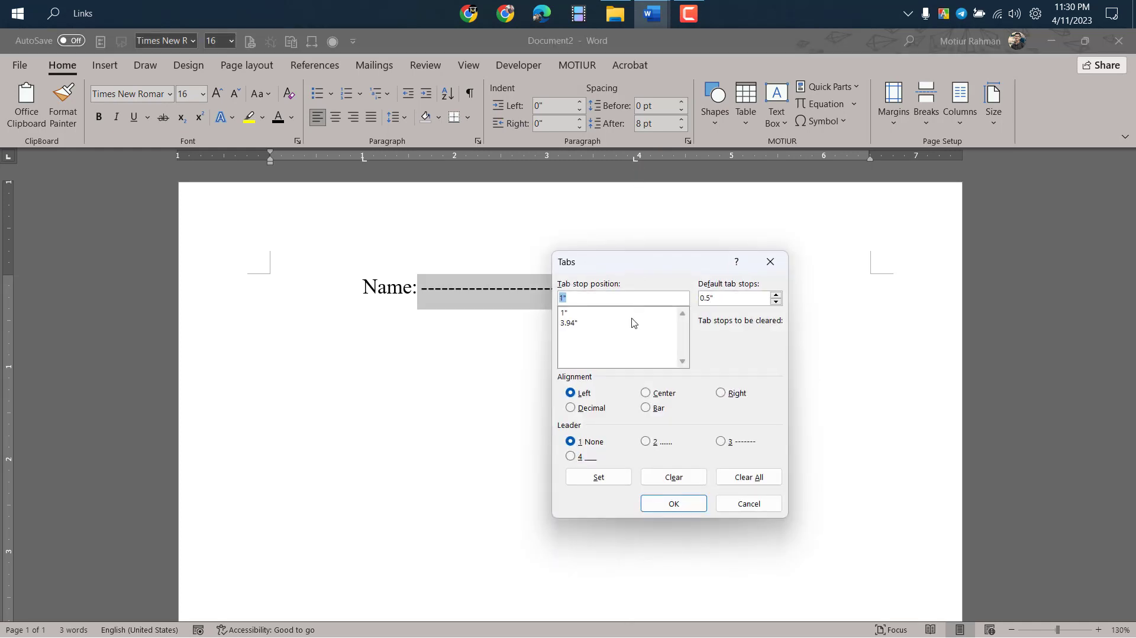
click(579, 323)
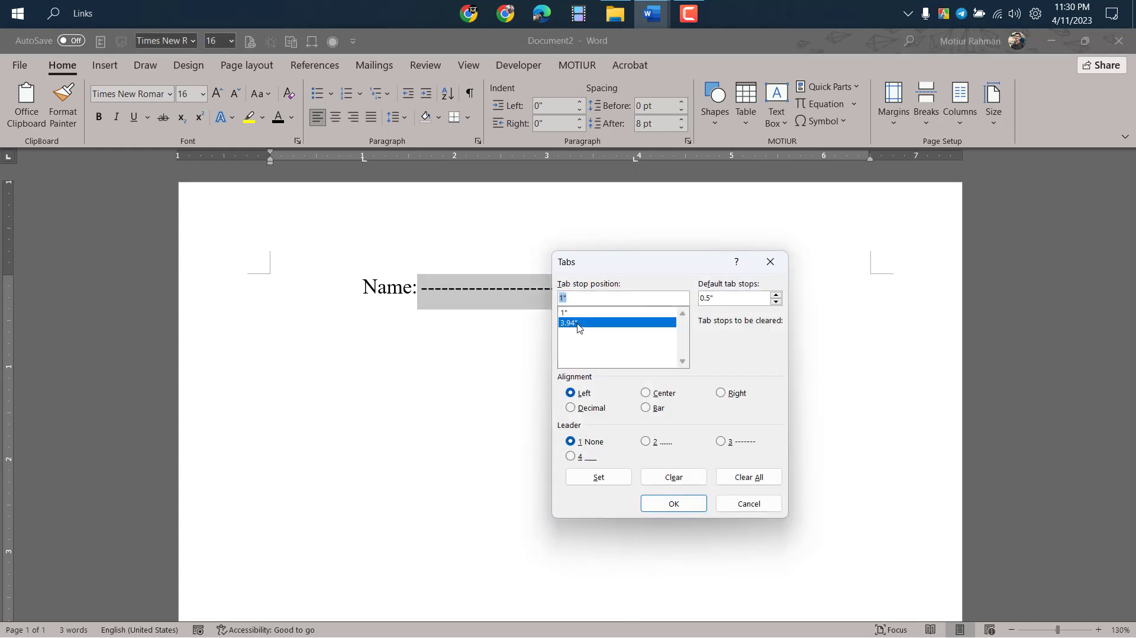
click(584, 450)
click(672, 503)
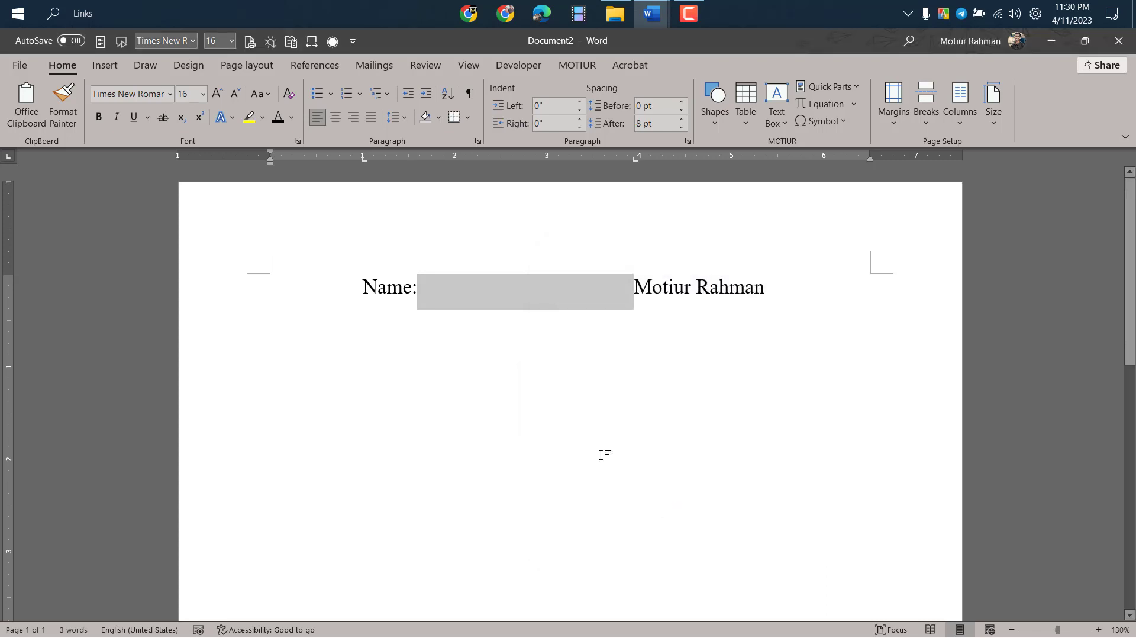
key(F10)
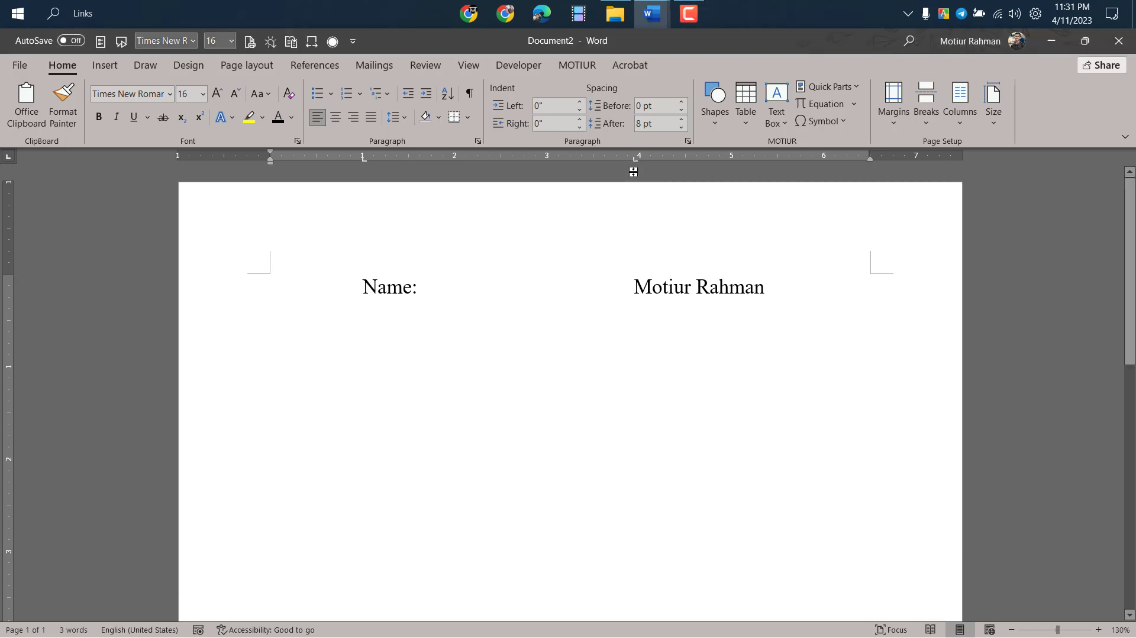
Step: Drag the 4-inch tab stop off the ruler, delete the tab, then delete the Name line
drag(635, 160, 612, 256)
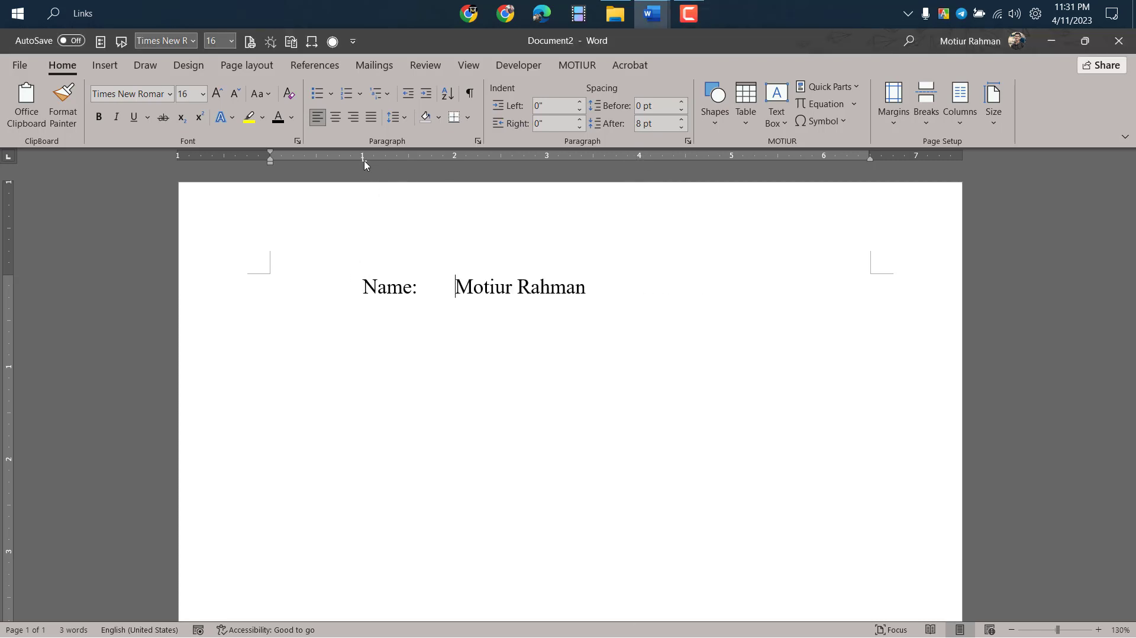
drag(348, 249, 406, 276)
key(BackSpace)
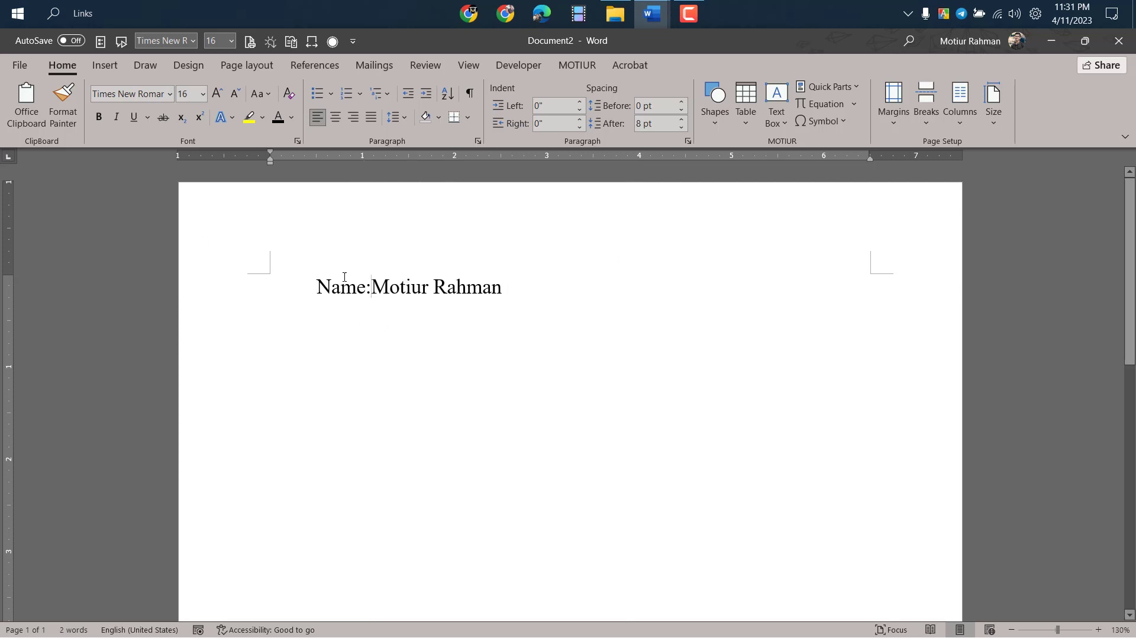
click(291, 298)
key(BackSpace)
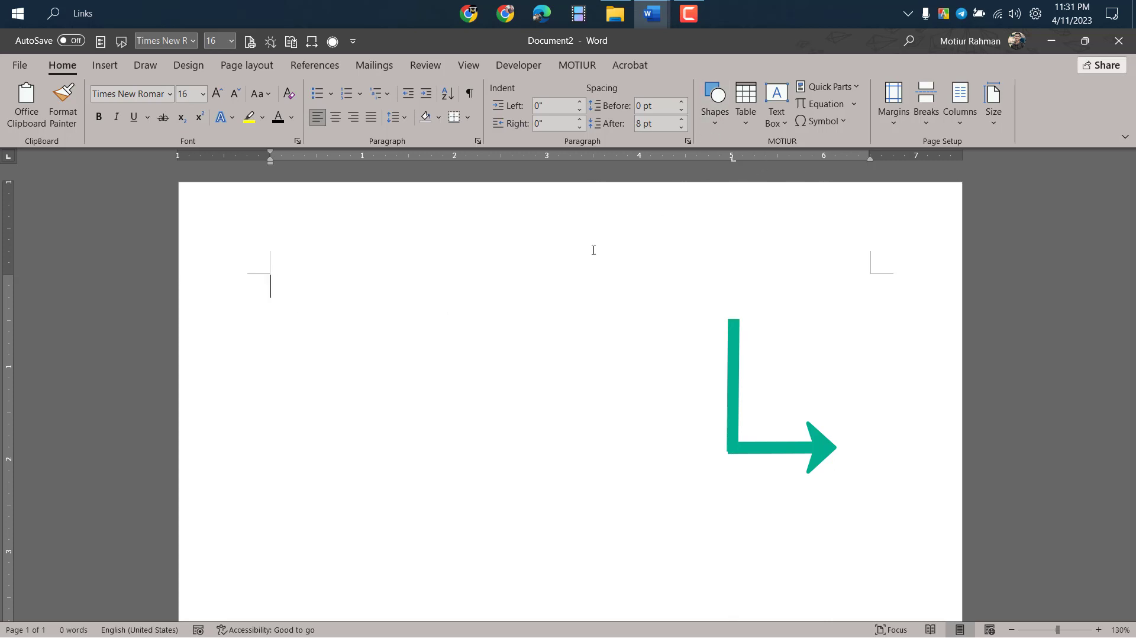
Step: Turn on formatting marks, type a person's name at the 5-inch tab, then clear it
click(470, 93)
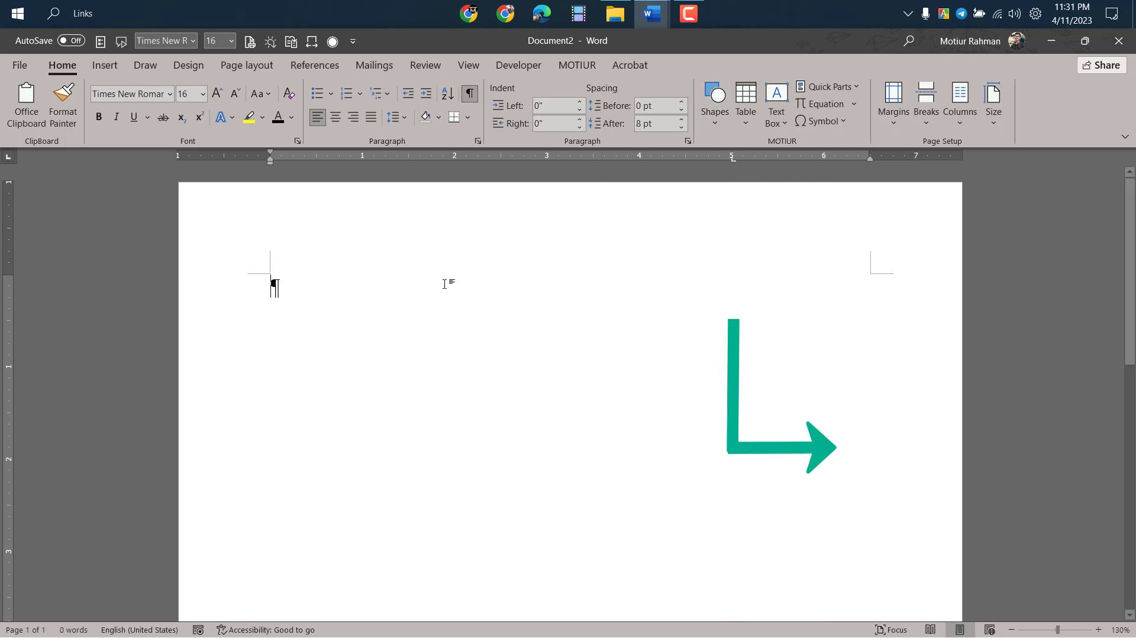
key(Tab)
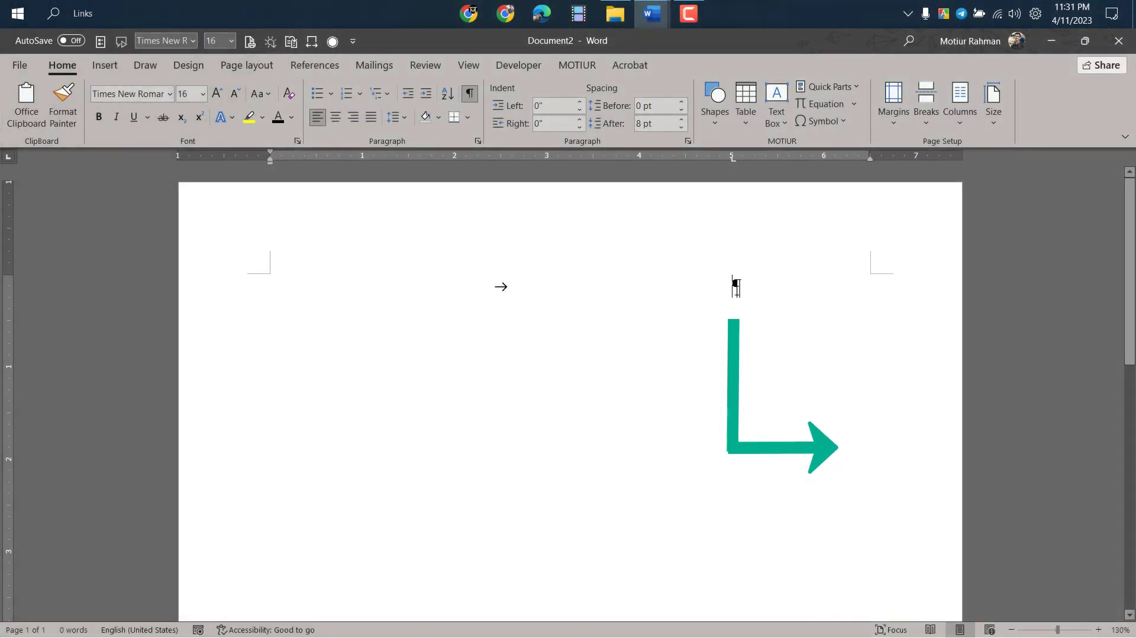
text(motiur)
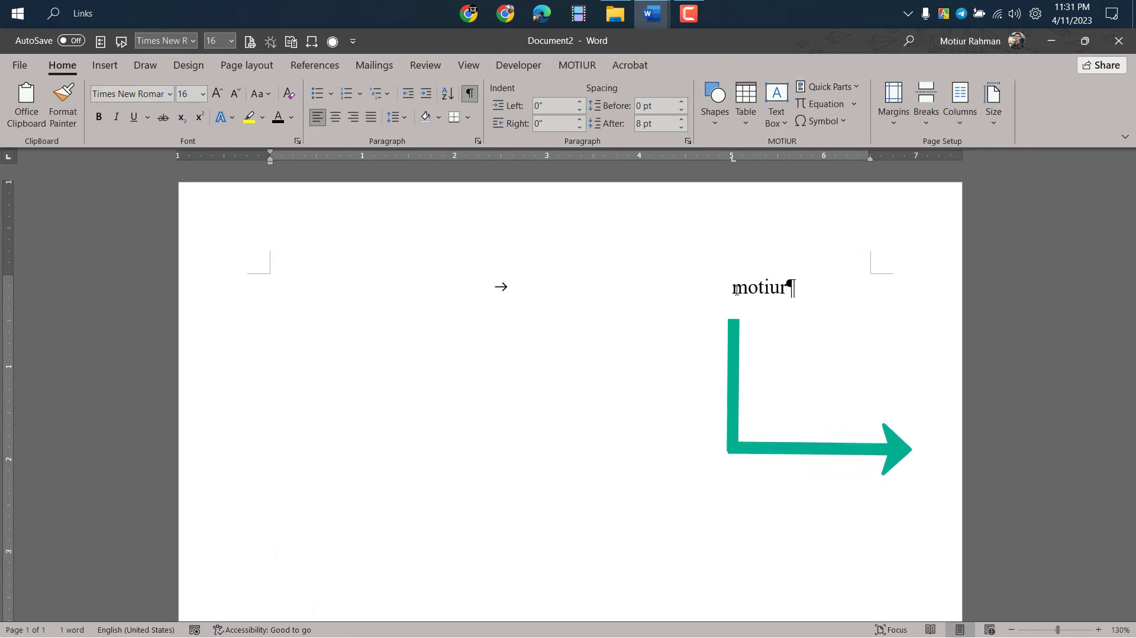
text( rahman)
key(ctrl+a)
key(Delete)
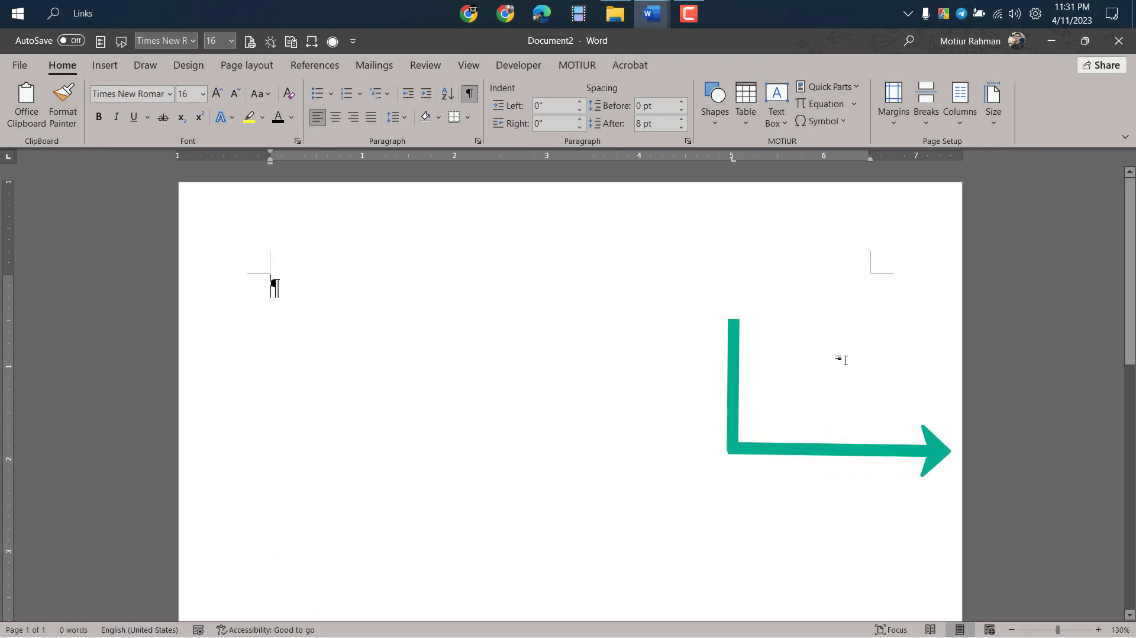
Step: Type 'Techthemotiur is my youtube channel' at a new 5" centre tab, then drag the stop left
drag(733, 157, 734, 195)
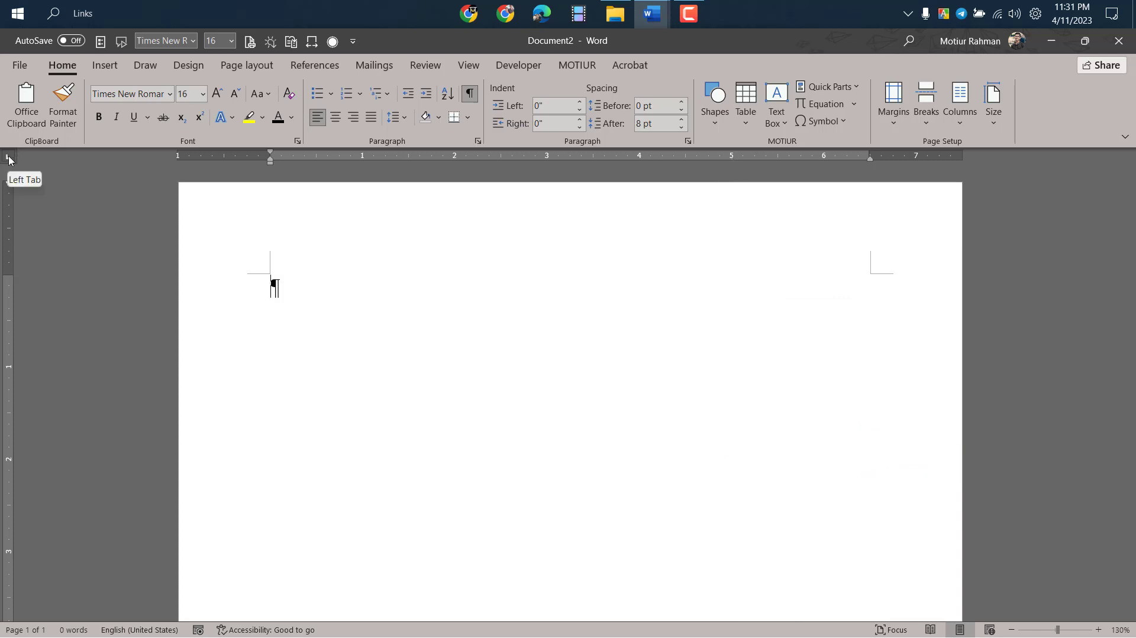
click(9, 158)
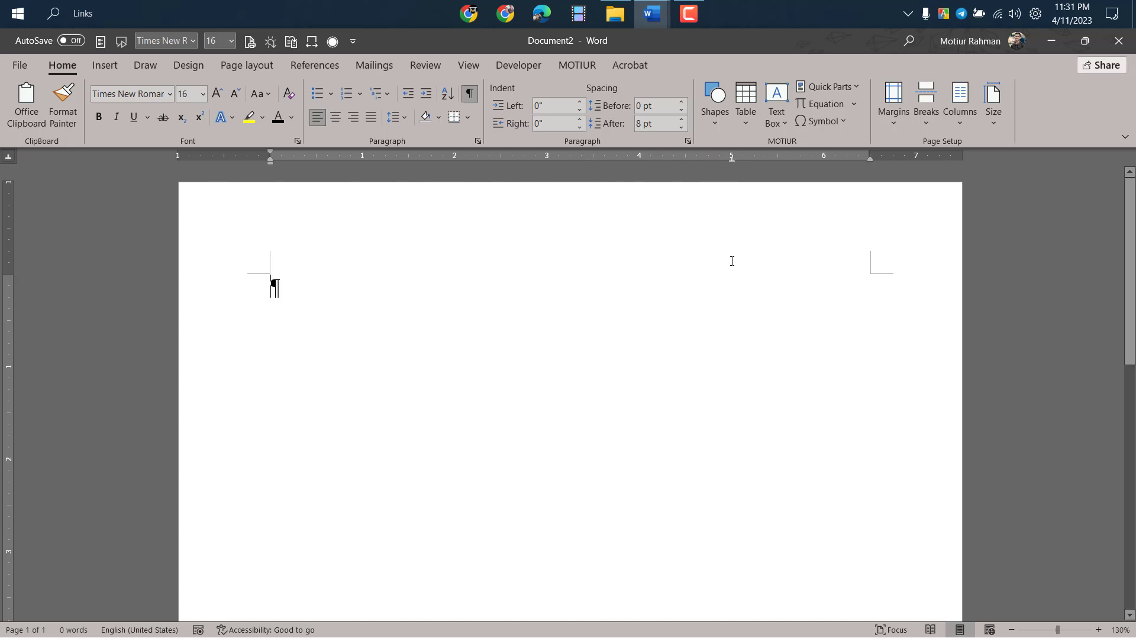
key(Tab)
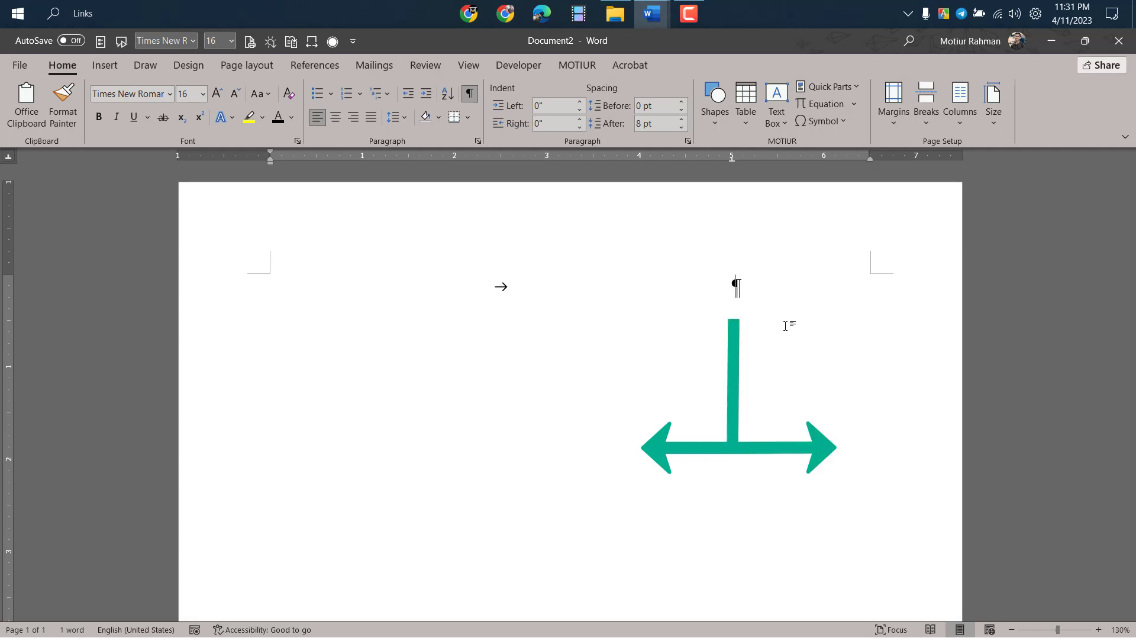
text(Techthemotiur  i)
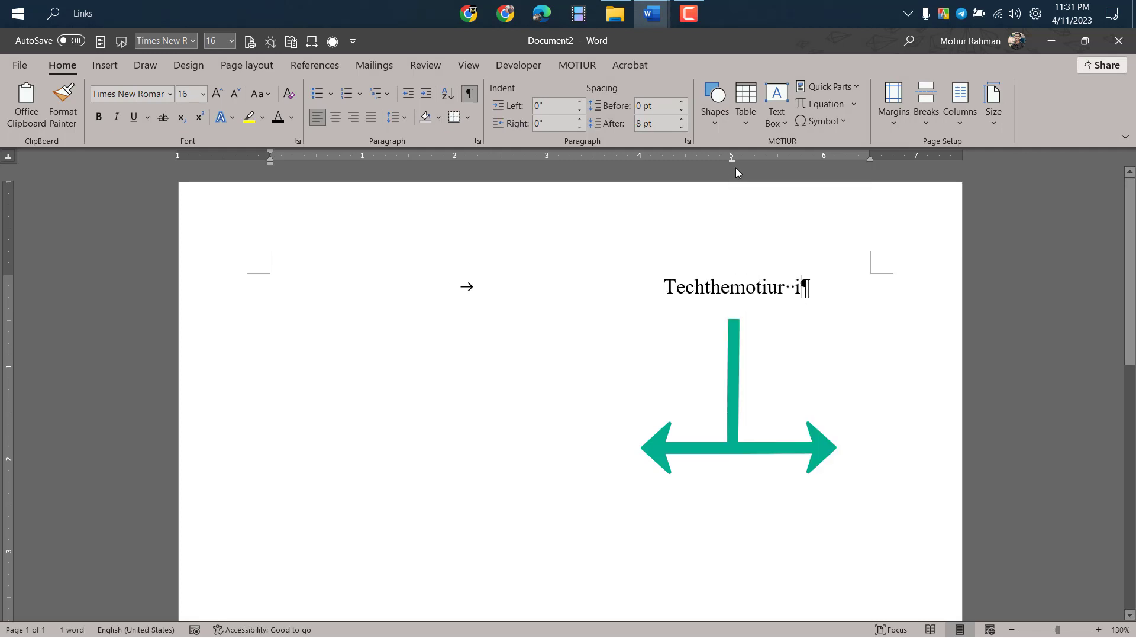
text(s my)
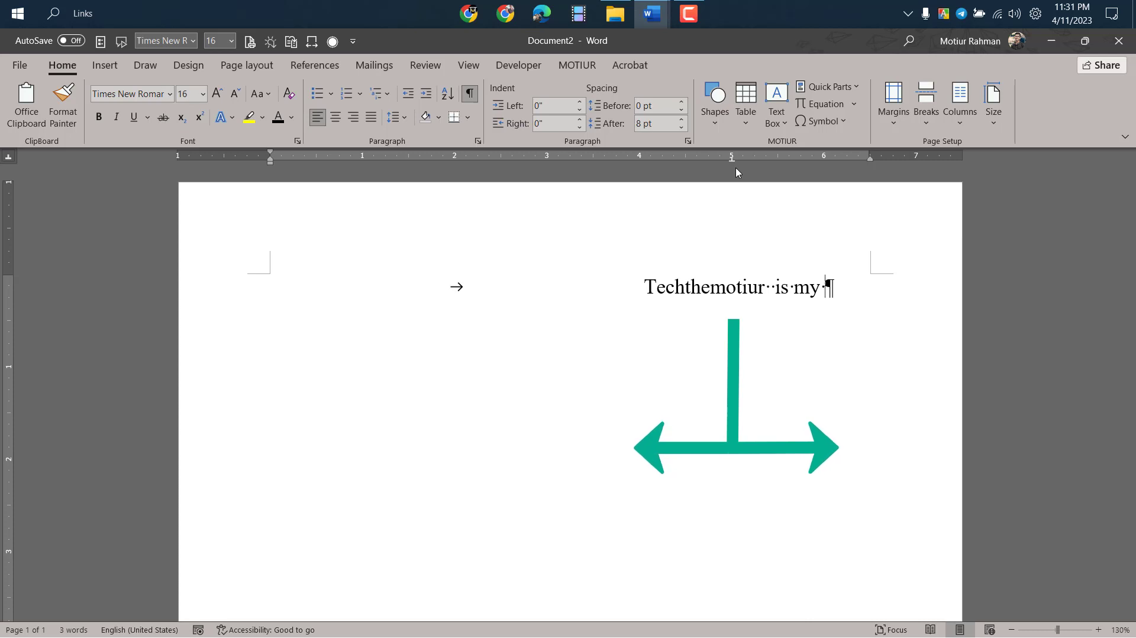
text( youtube)
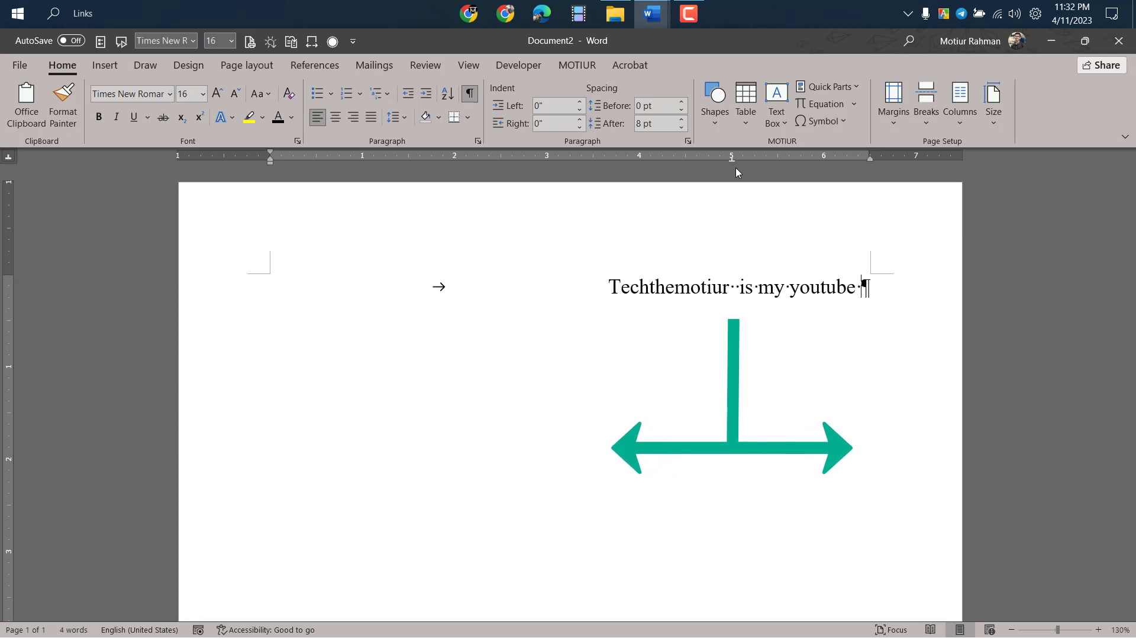
text( channel)
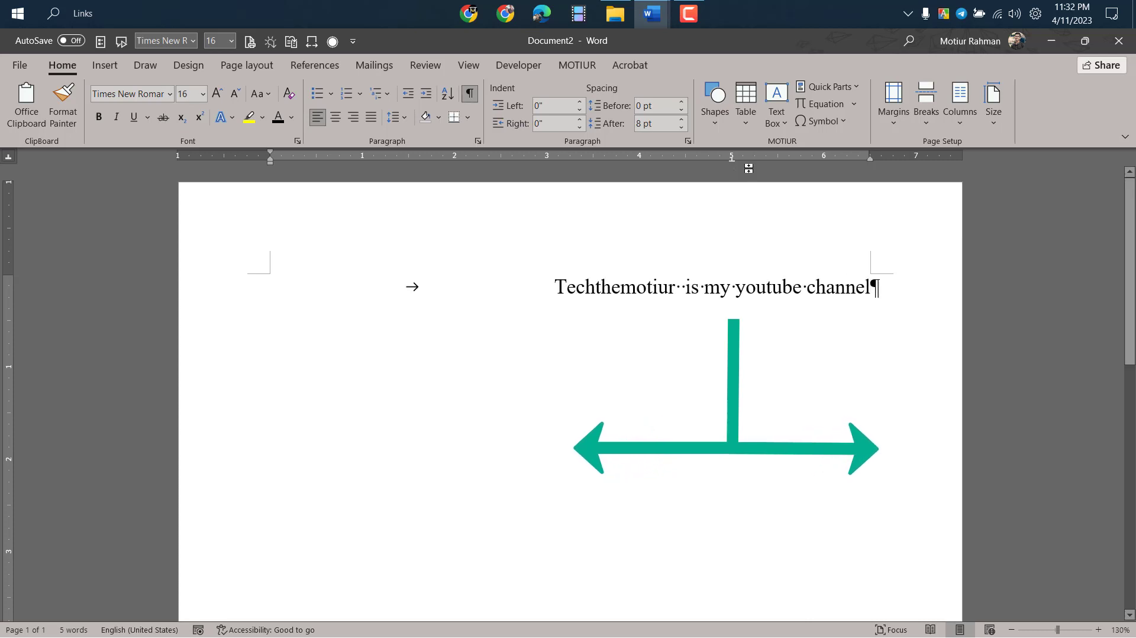
mouse_move(732, 159)
mouse_down()
mouse_move(710, 170)
mouse_move(528, 163)
mouse_up()
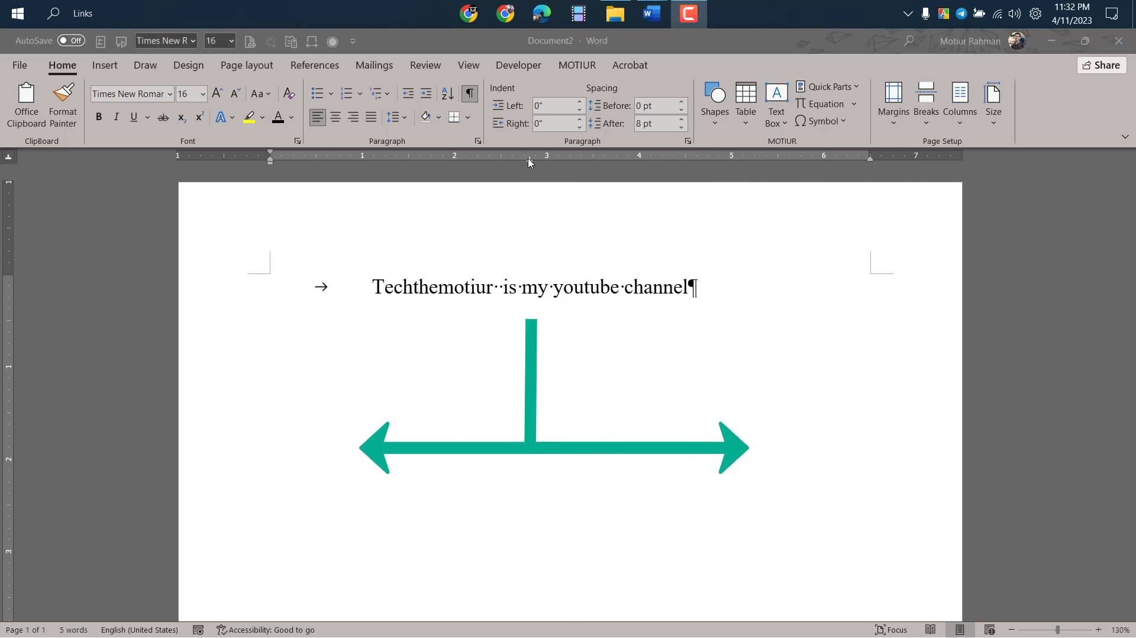
click(530, 167)
Step: Replace the line with 'Techthemotiur is my emotion is my love' at a 6.4" right tab stop
key(ctrl+a)
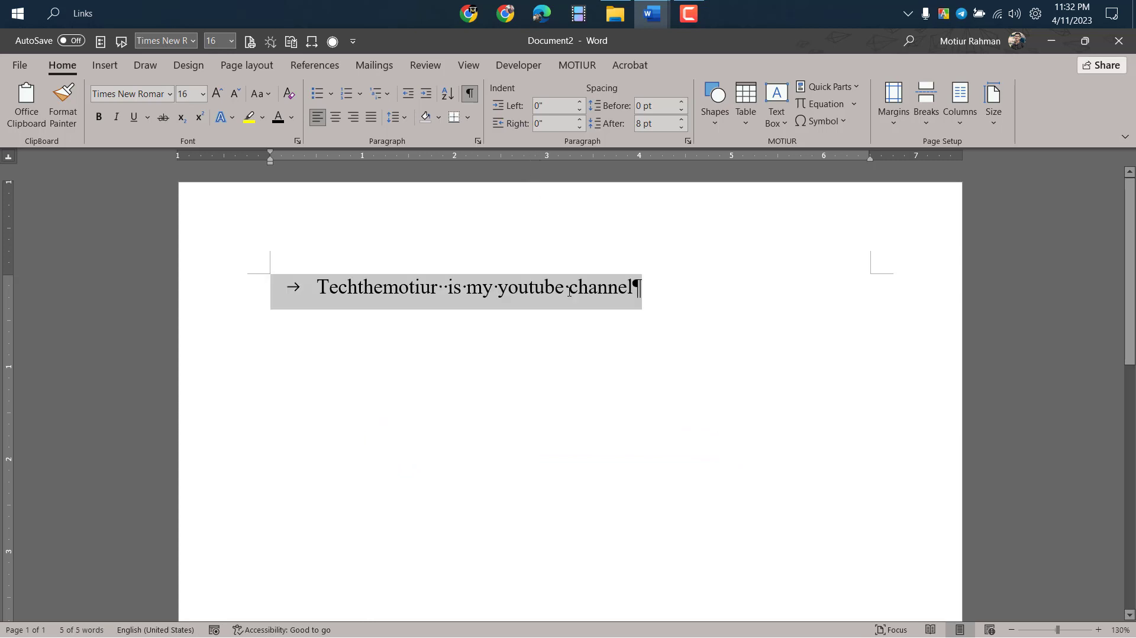
key(Delete)
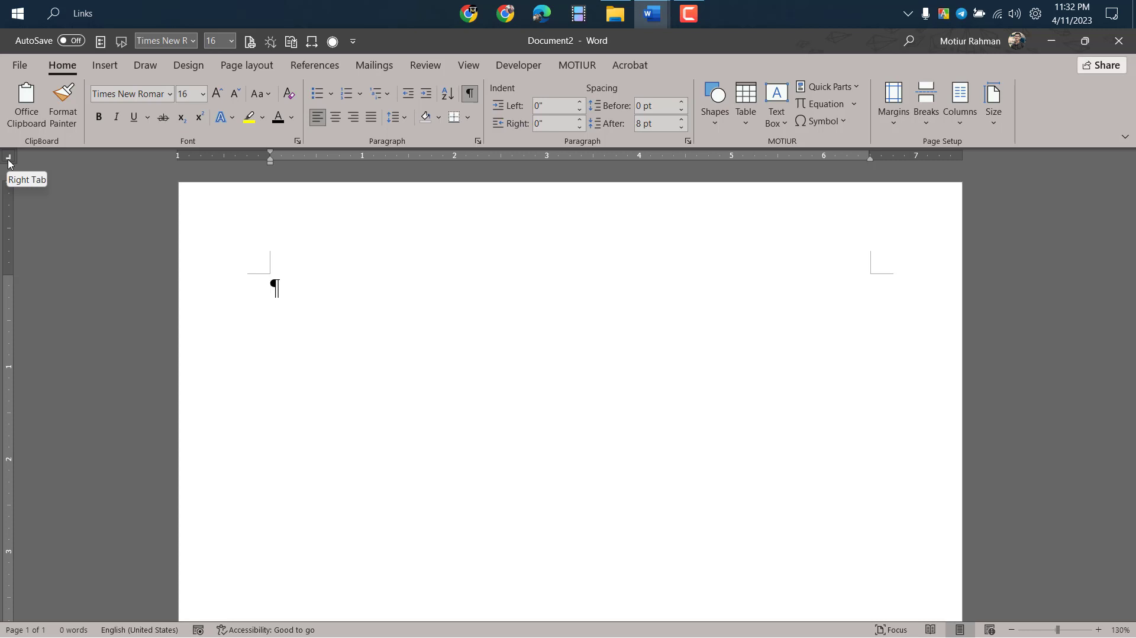
click(831, 158)
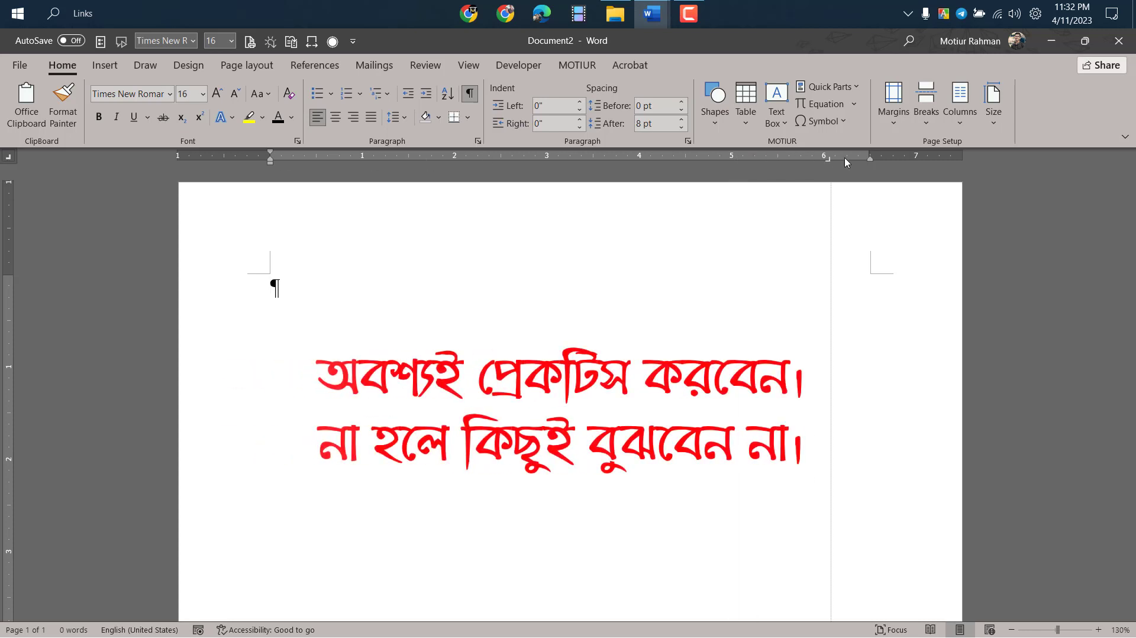
drag(845, 161, 871, 162)
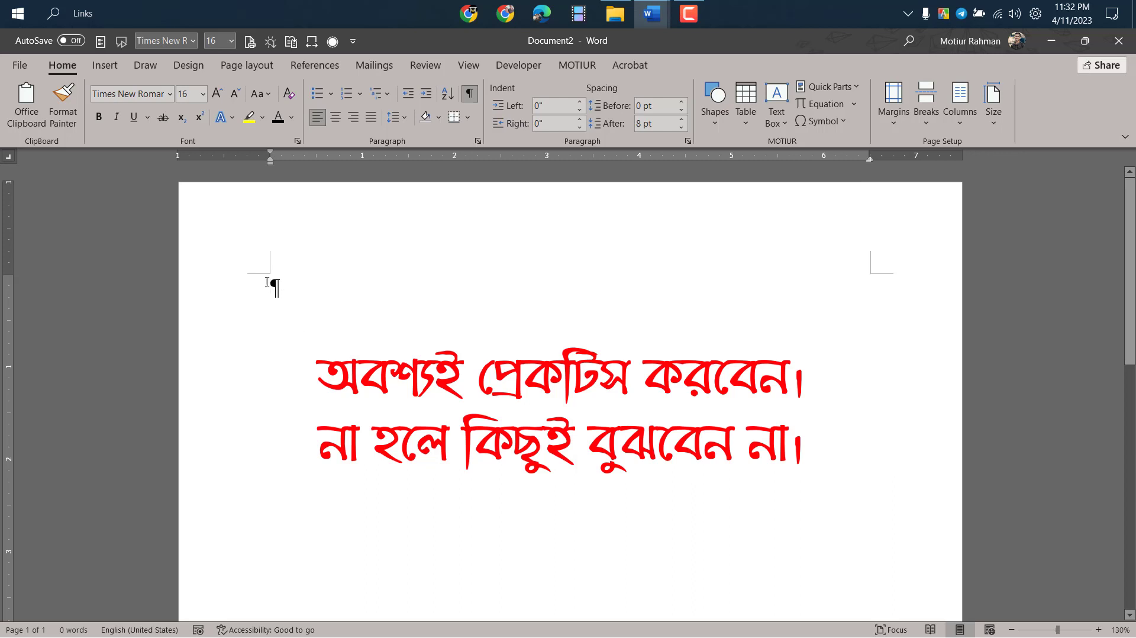
key(Tab)
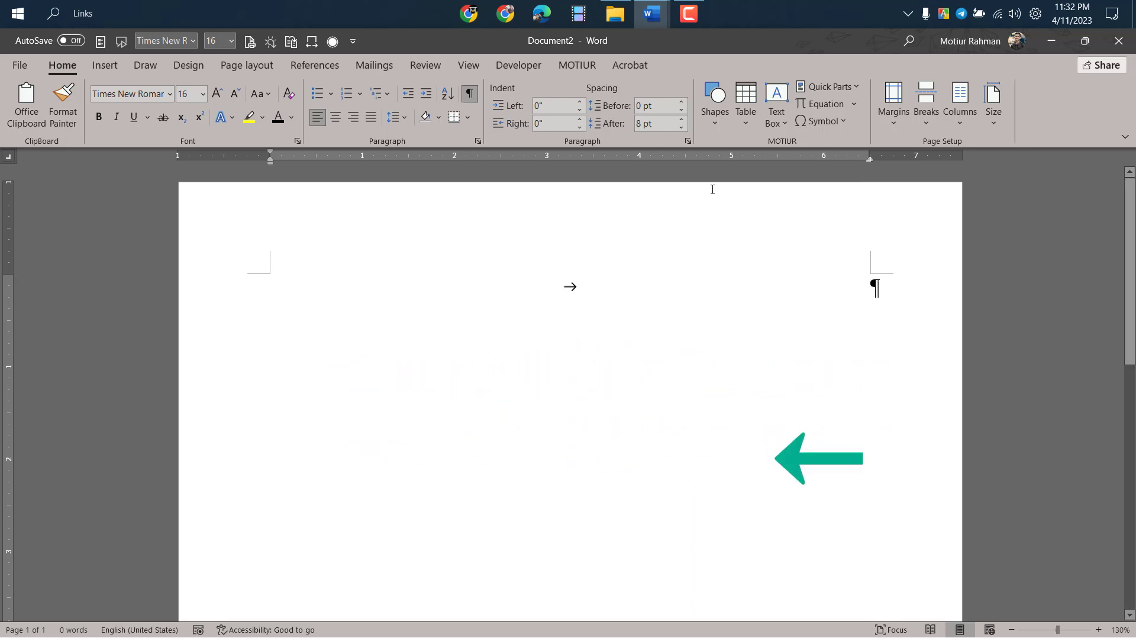
text(Techthemotiur is my emoti)
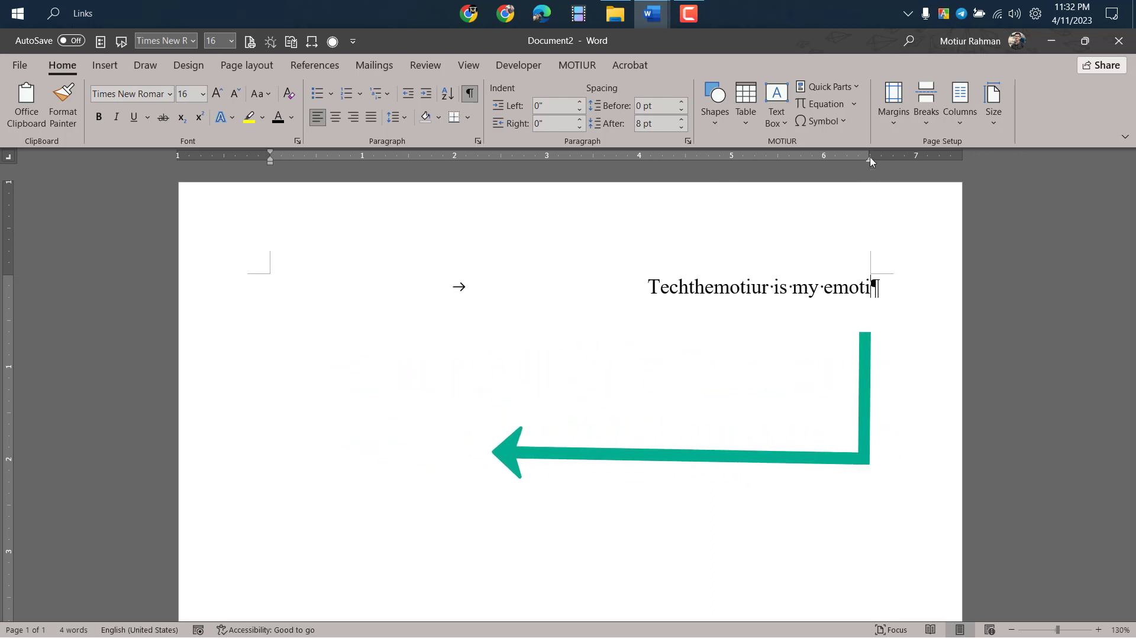
text(on is my love)
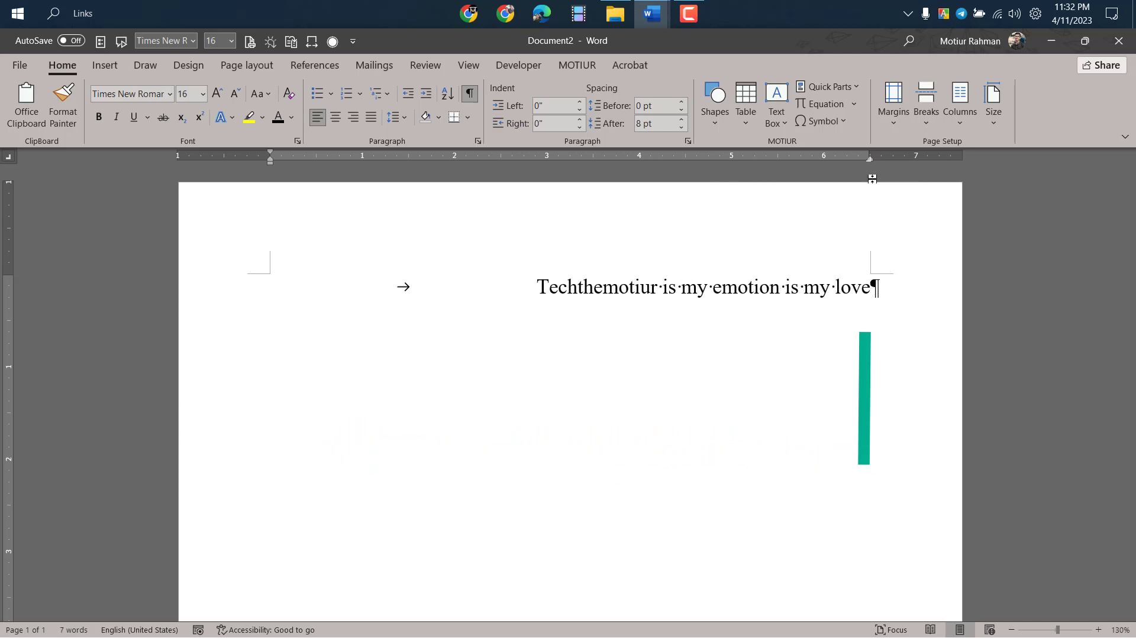
click(203, 297)
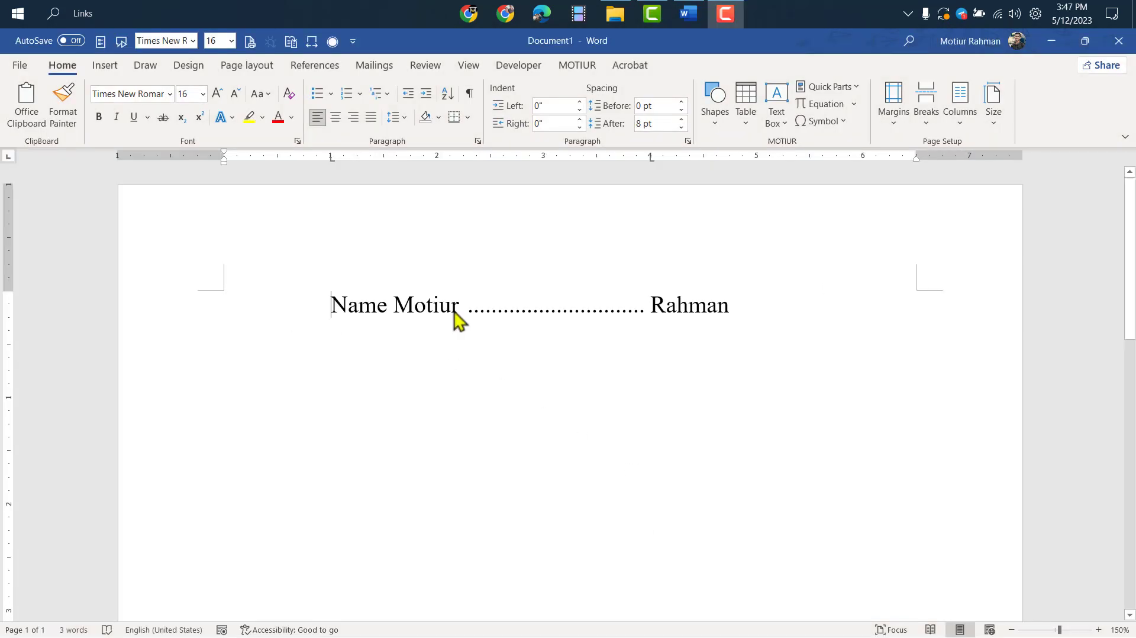
Step: Give the Name line's 1" tab stop dot leader 2 in the Tabs dialog
click(466, 306)
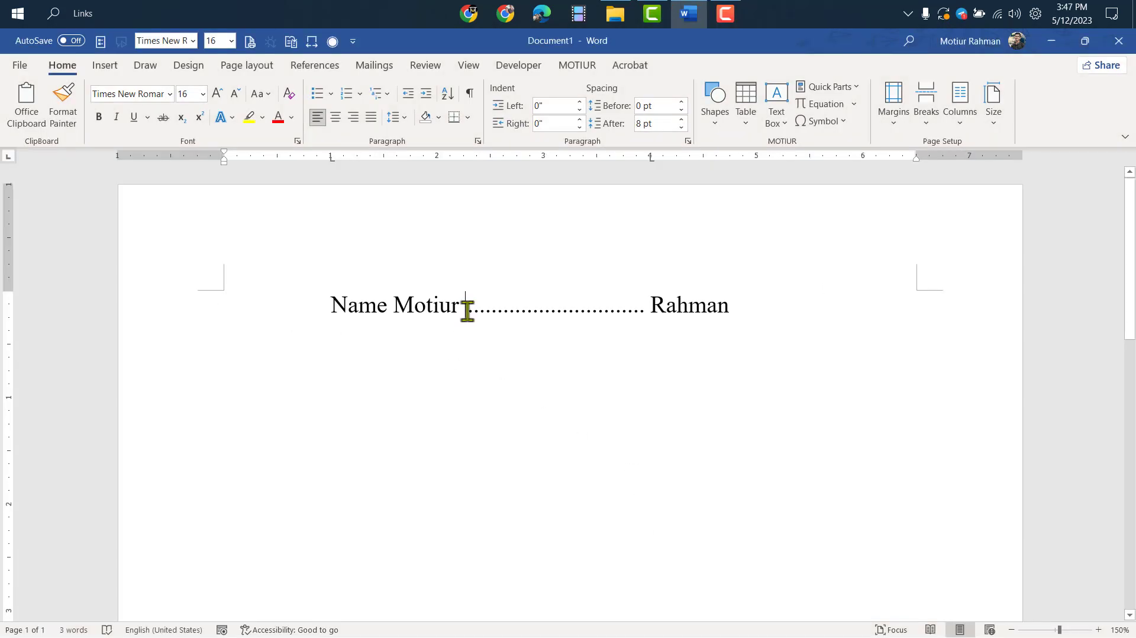
double_click(651, 158)
click(529, 288)
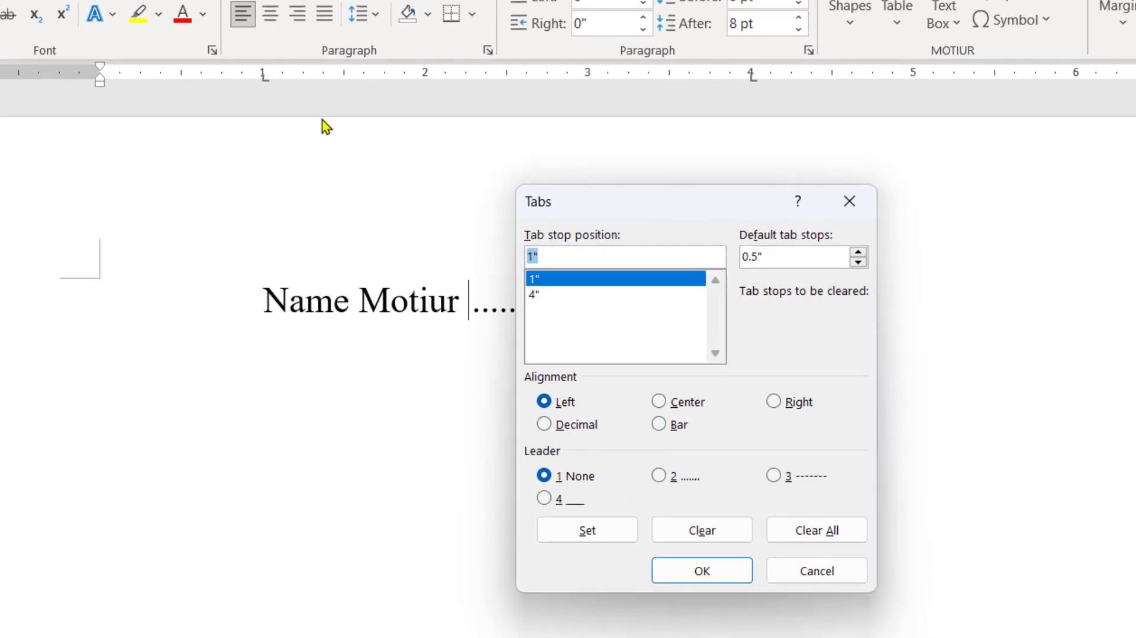
click(533, 294)
key(alt+2)
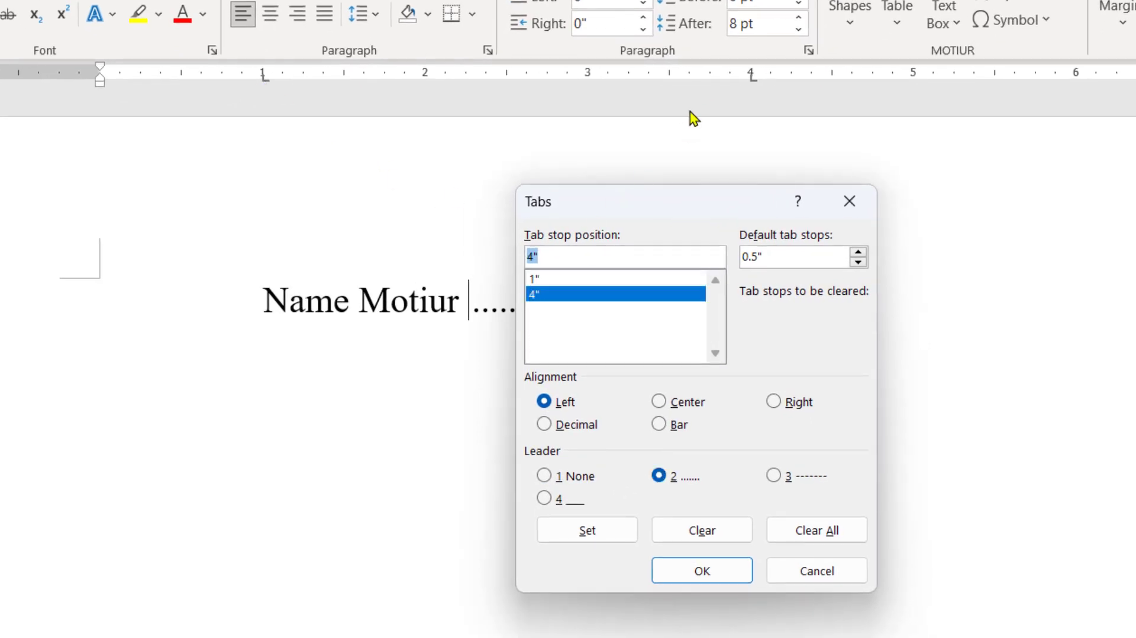
click(543, 282)
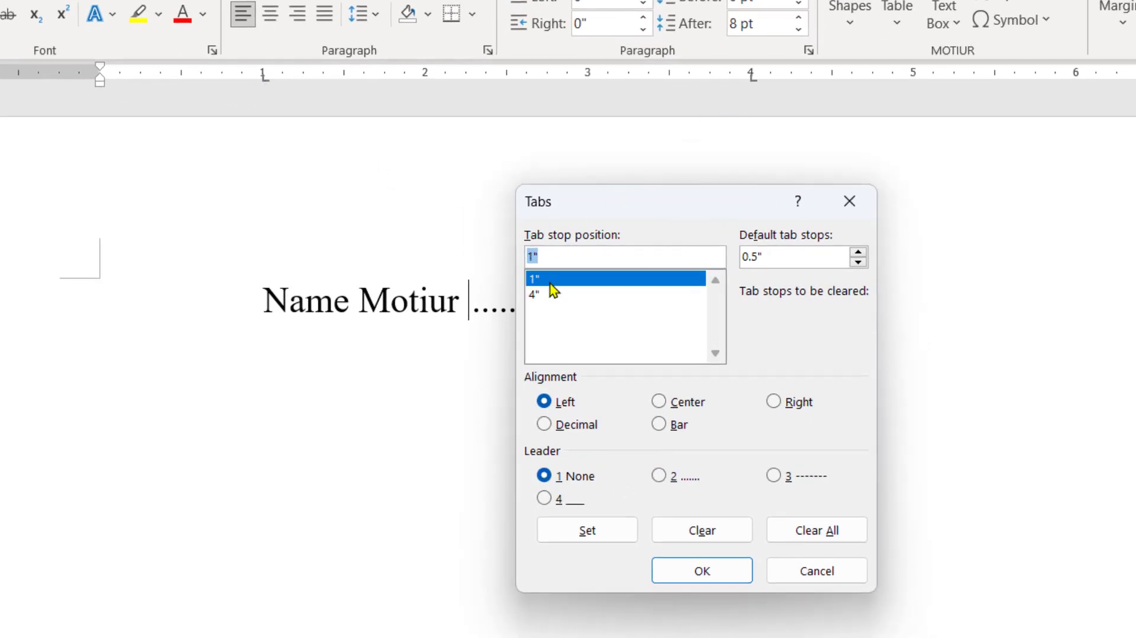
click(539, 295)
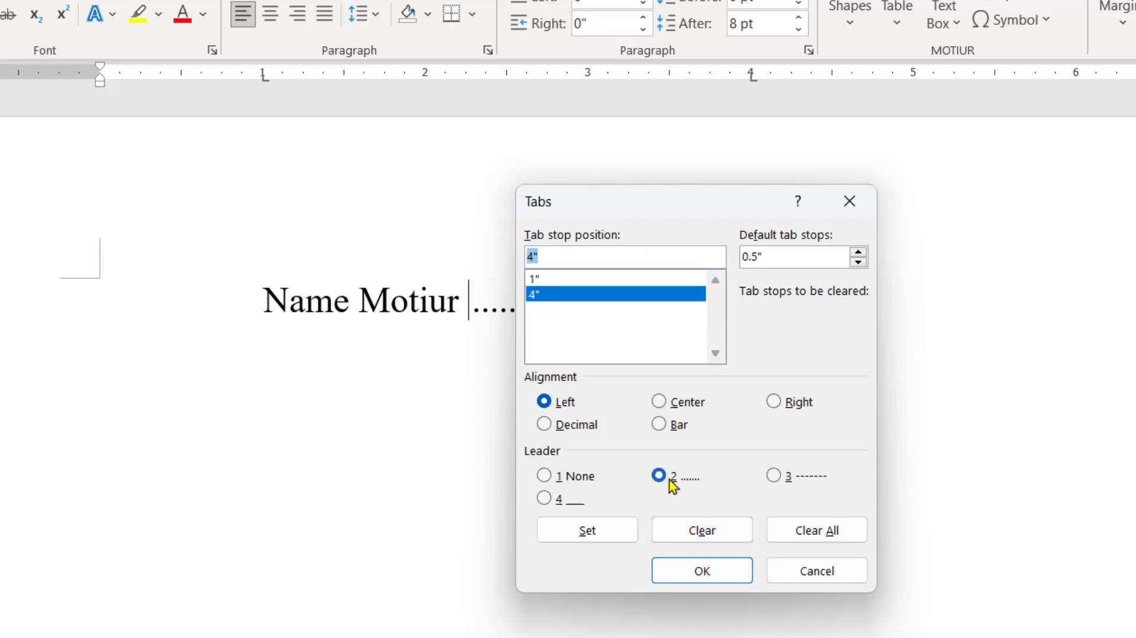
click(540, 284)
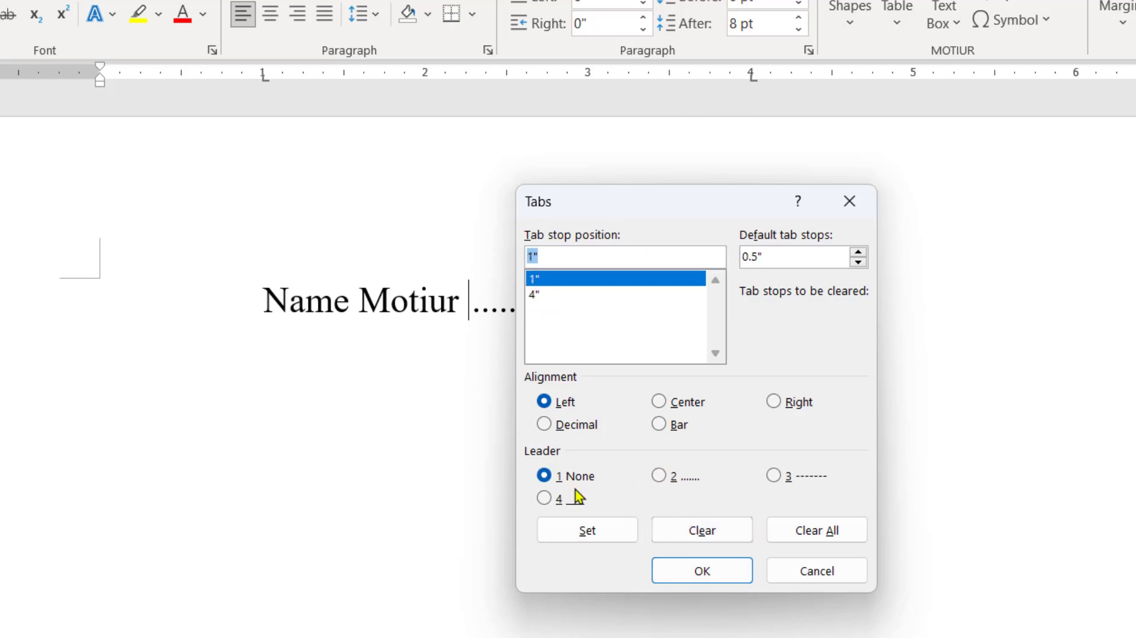
click(674, 476)
click(594, 527)
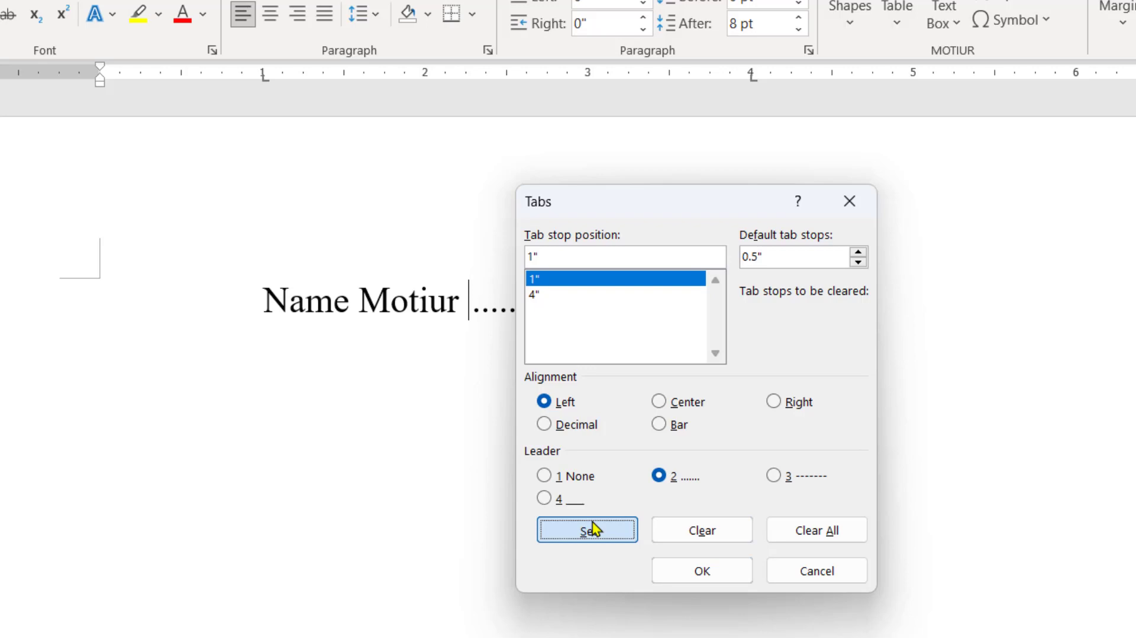
click(702, 570)
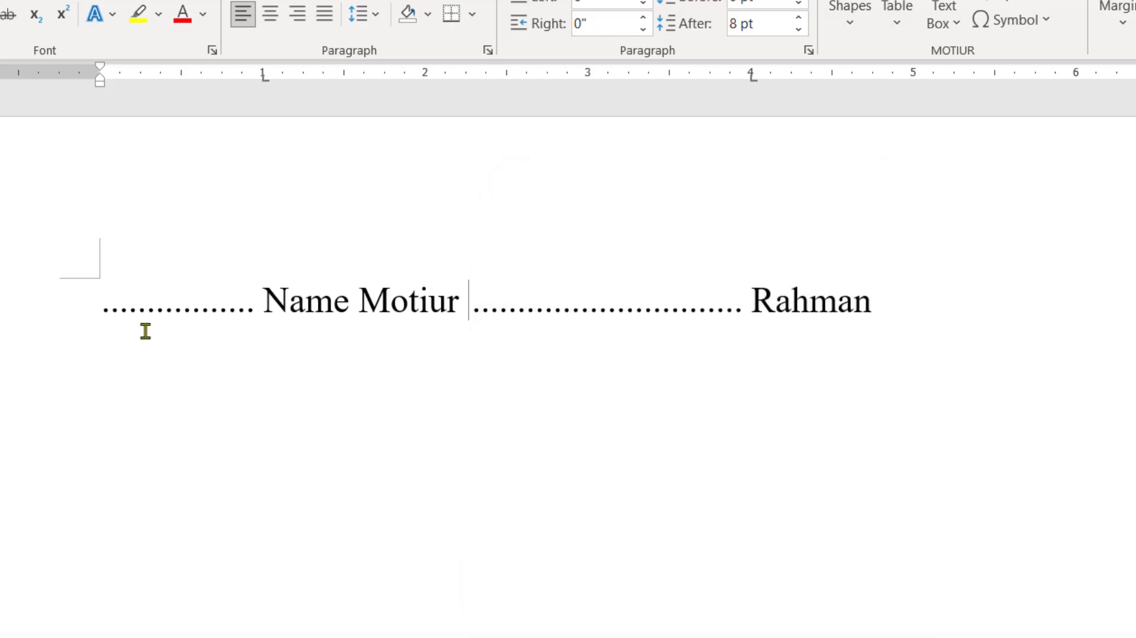
Step: Check the new leading dots, then set the 1" stop's leader back to None
click(262, 322)
drag(183, 296, 10, 299)
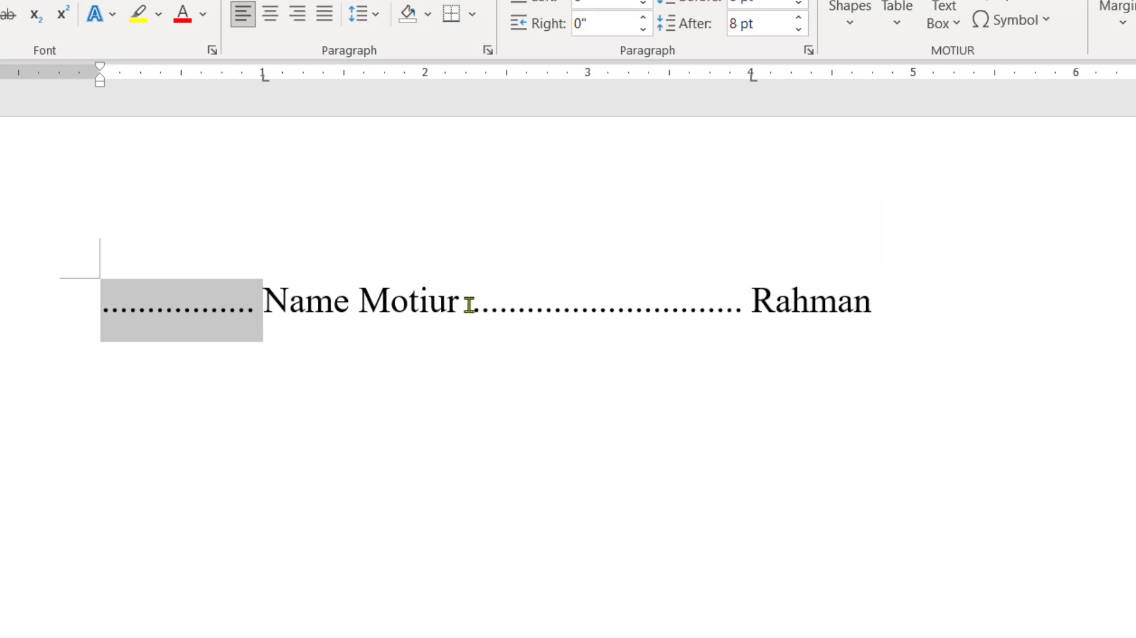
drag(465, 303, 657, 306)
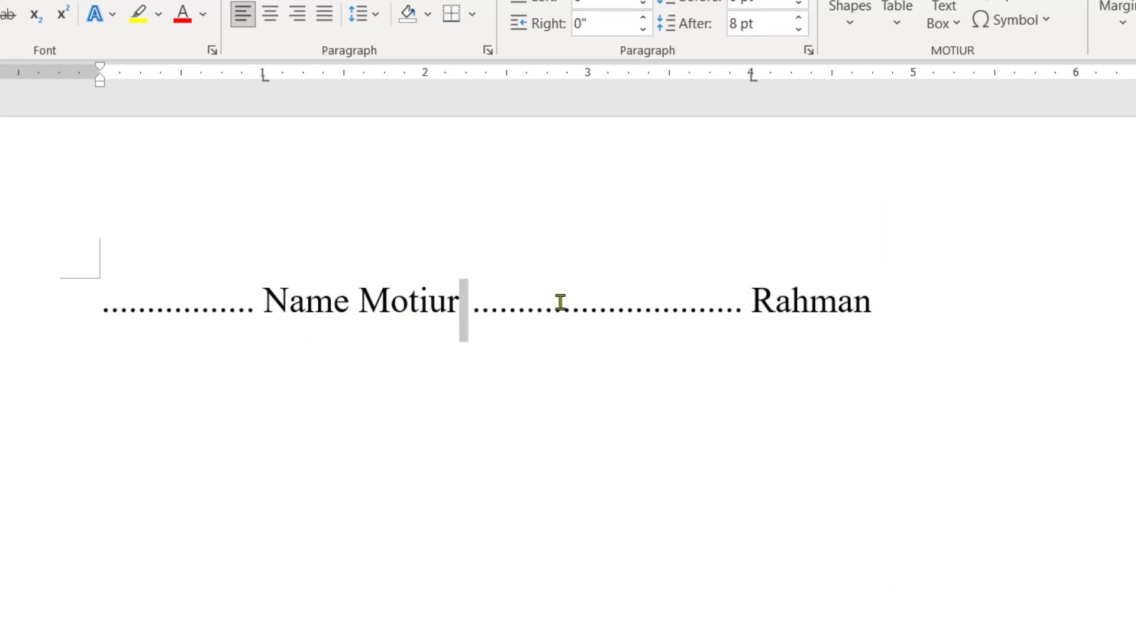
click(476, 310)
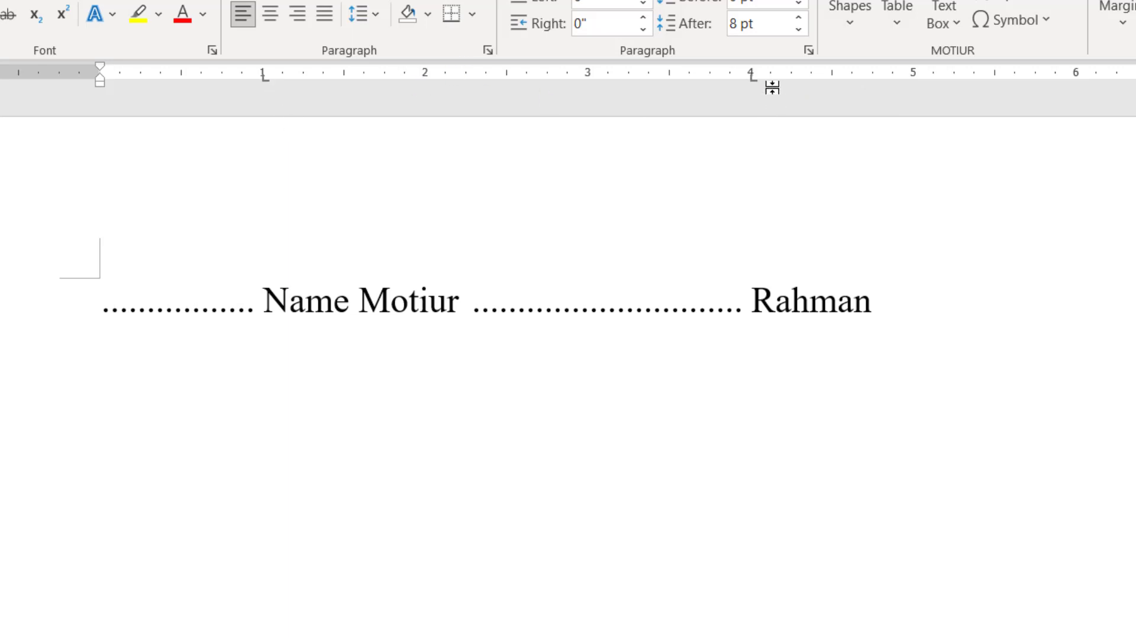
double_click(266, 81)
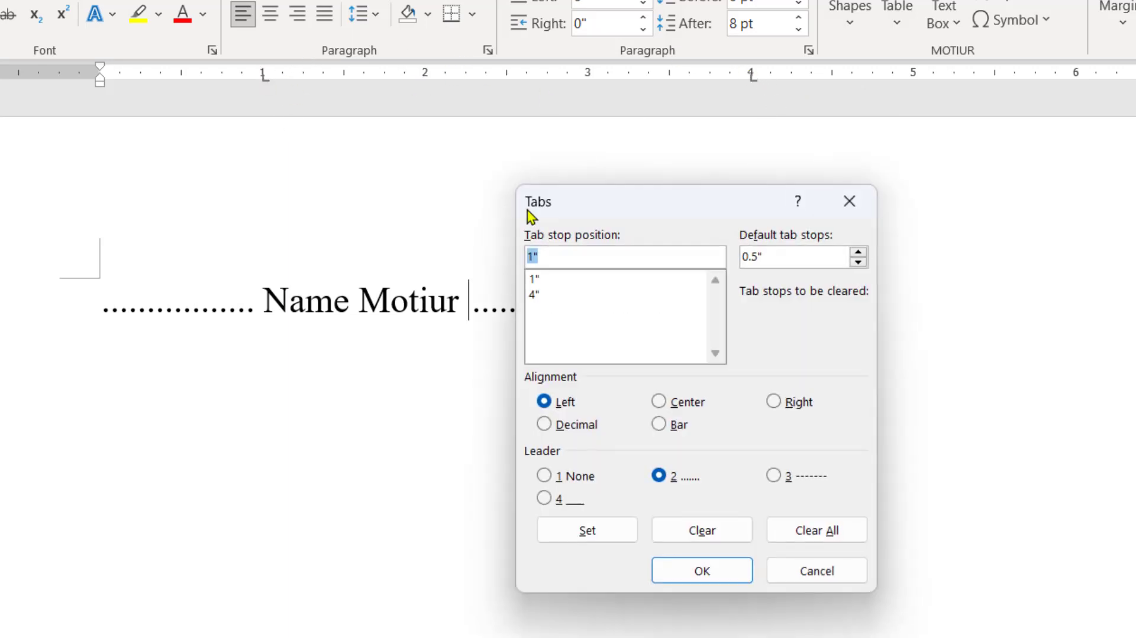
click(507, 232)
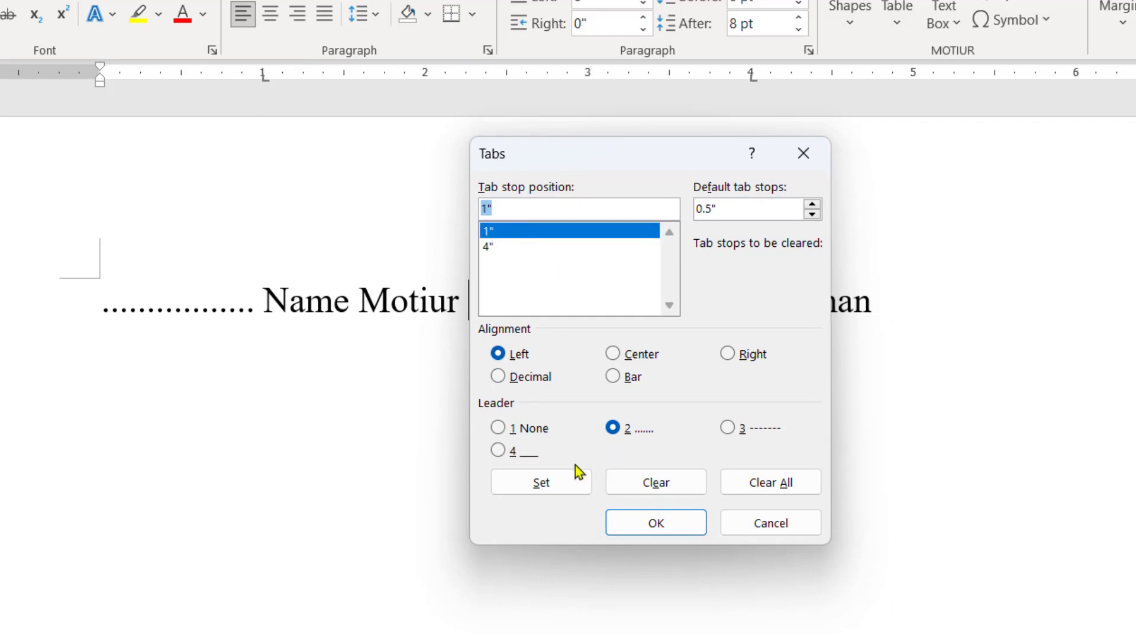
click(535, 428)
click(541, 481)
click(670, 523)
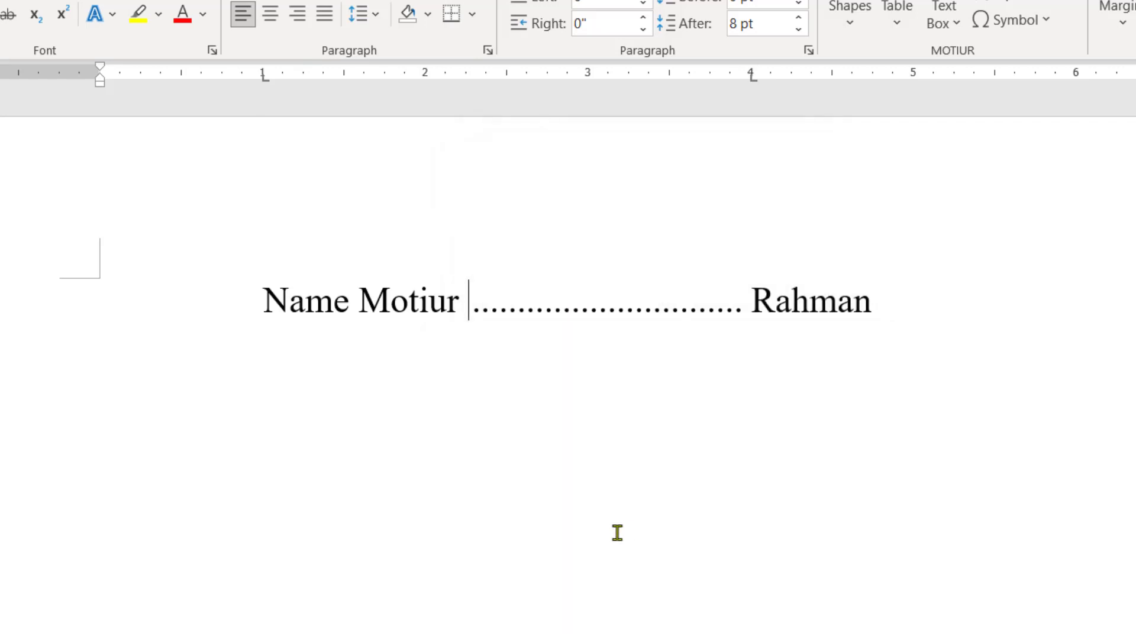
Step: Check the Name line's dotted leader and select the three lines added beneath it
click(255, 309)
drag(475, 309, 723, 313)
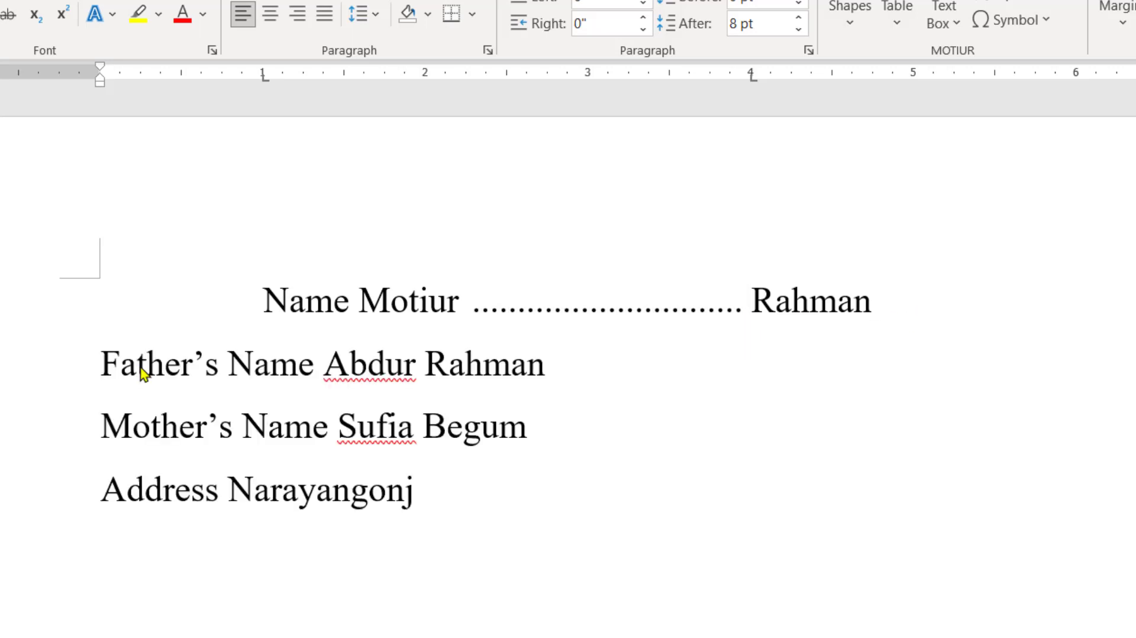
click(101, 367)
key(ctrl+shift+End)
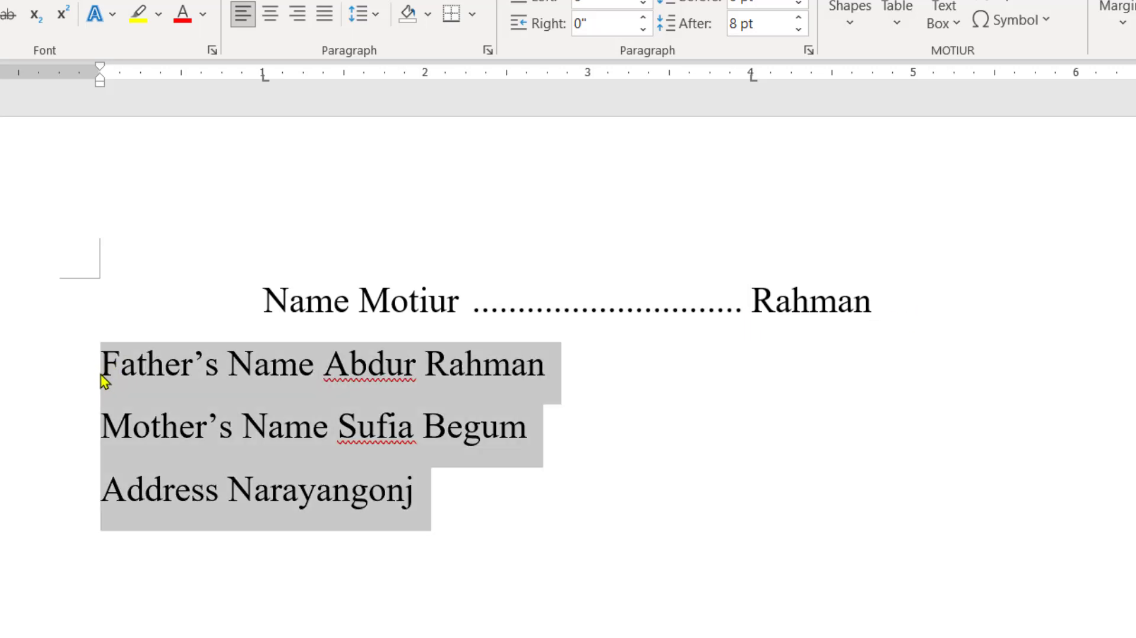
key(Left)
drag(485, 516, 103, 368)
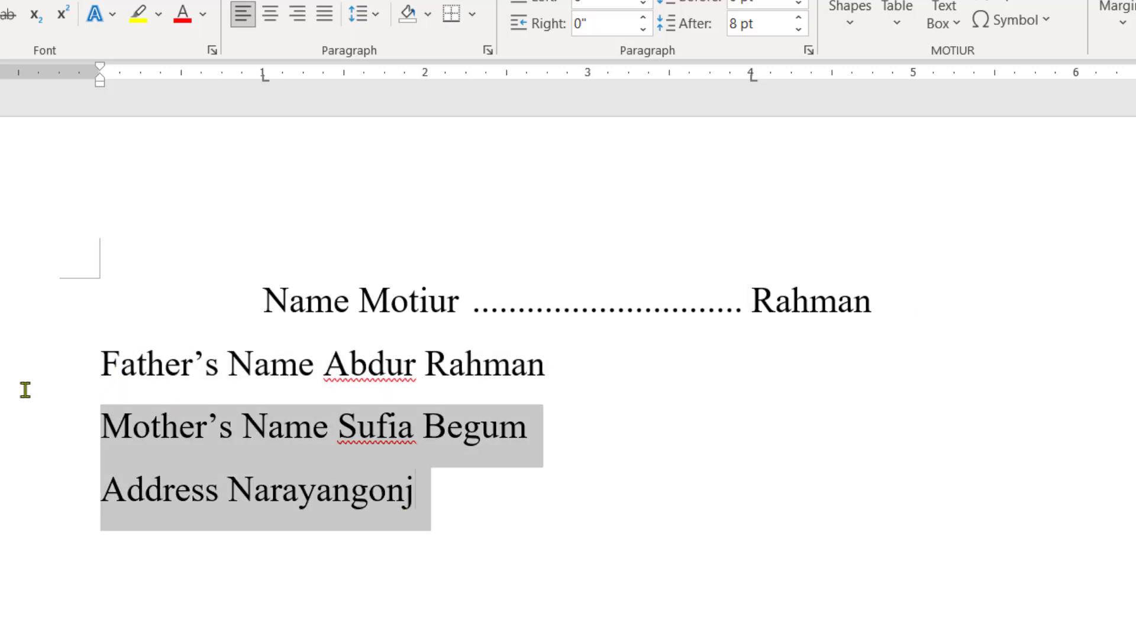
Step: Tab Father's Name and Mother's Name to the 1" stop and their entries to the dotted 4" stop
click(103, 370)
key(Tab)
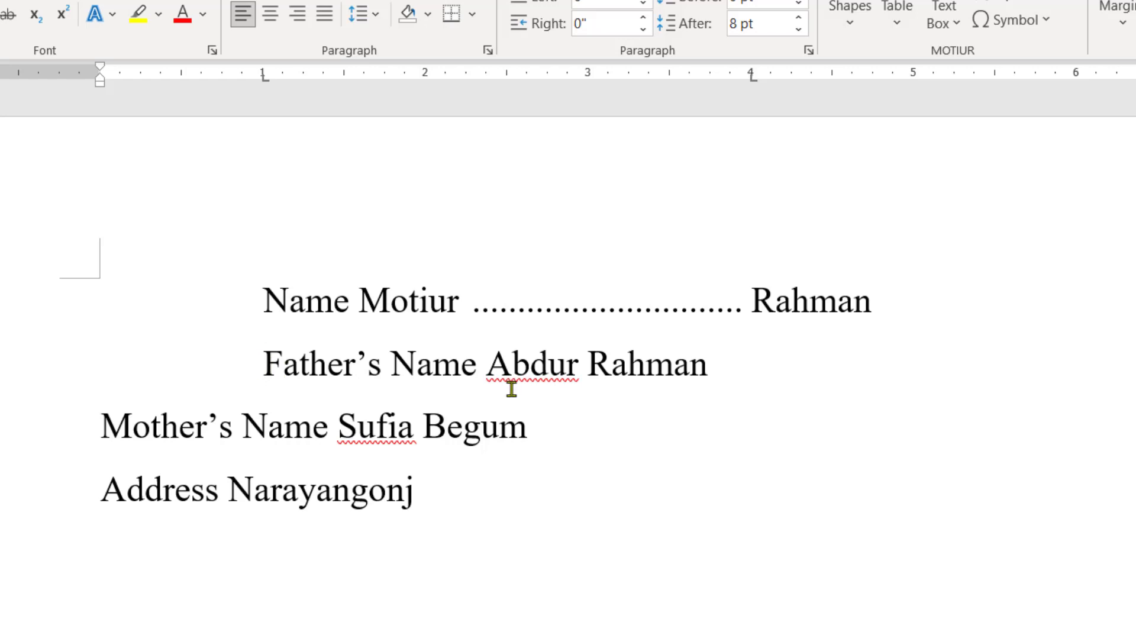
click(486, 368)
key(Tab)
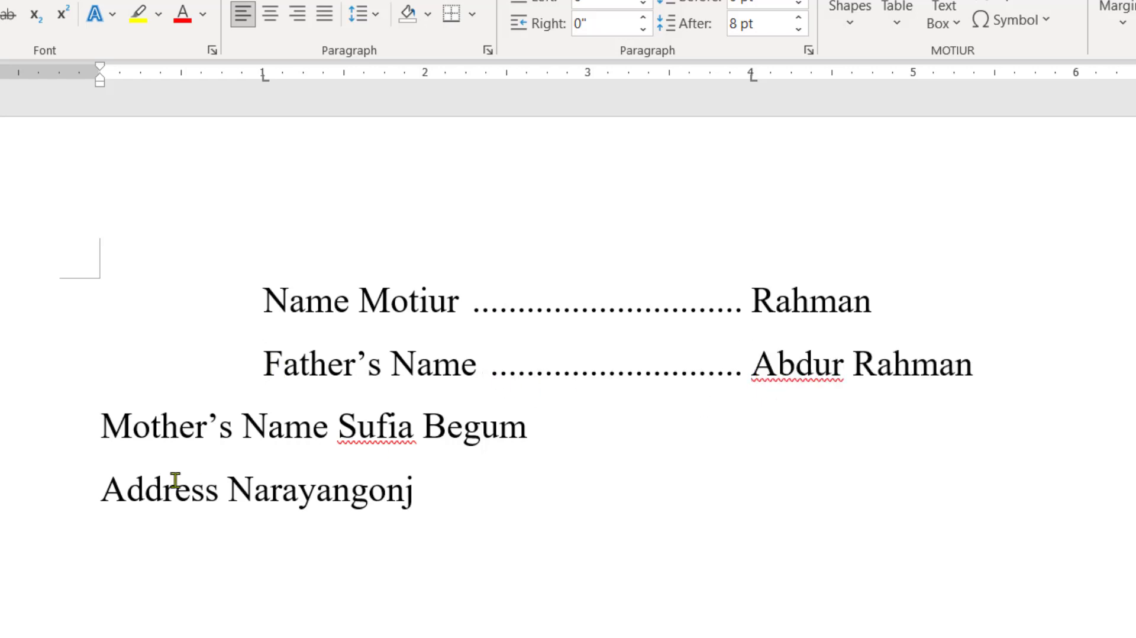
click(98, 426)
key(Tab)
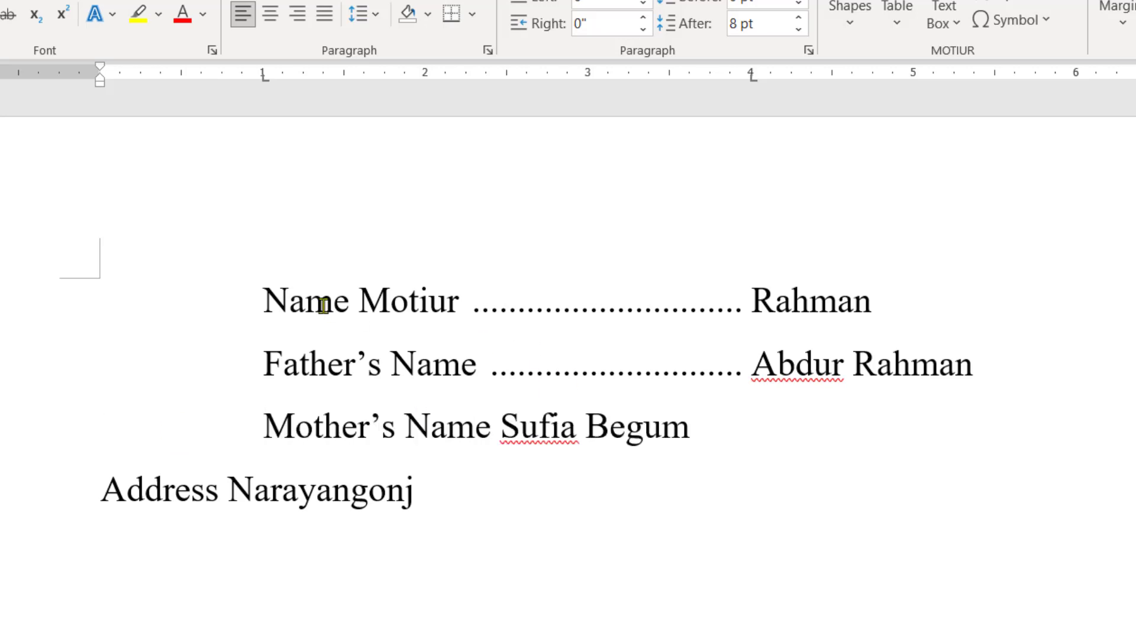
click(500, 421)
key(Tab)
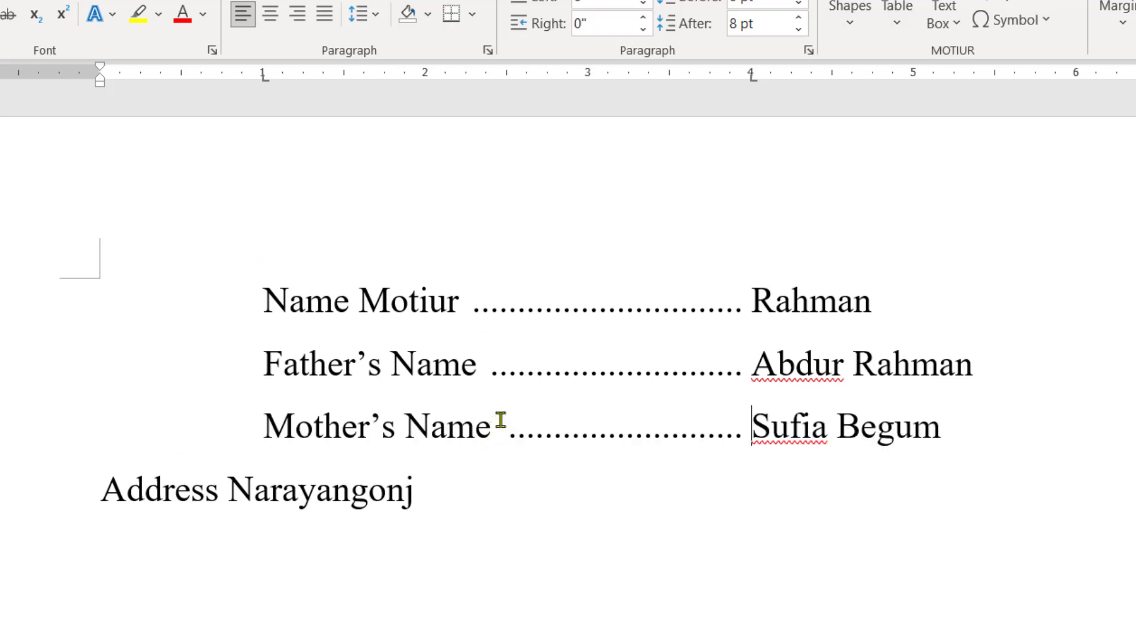
Step: Tab the Address line the same way and drag the first name beside the surname
click(98, 489)
key(Tab)
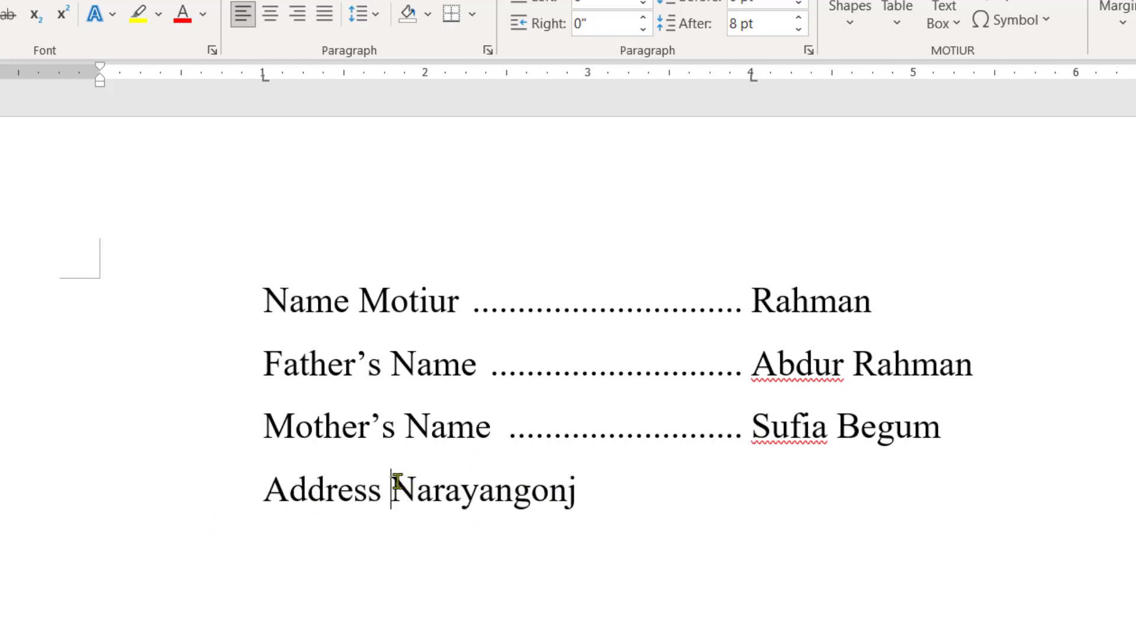
key(Tab)
double_click(408, 301)
drag(408, 300, 751, 300)
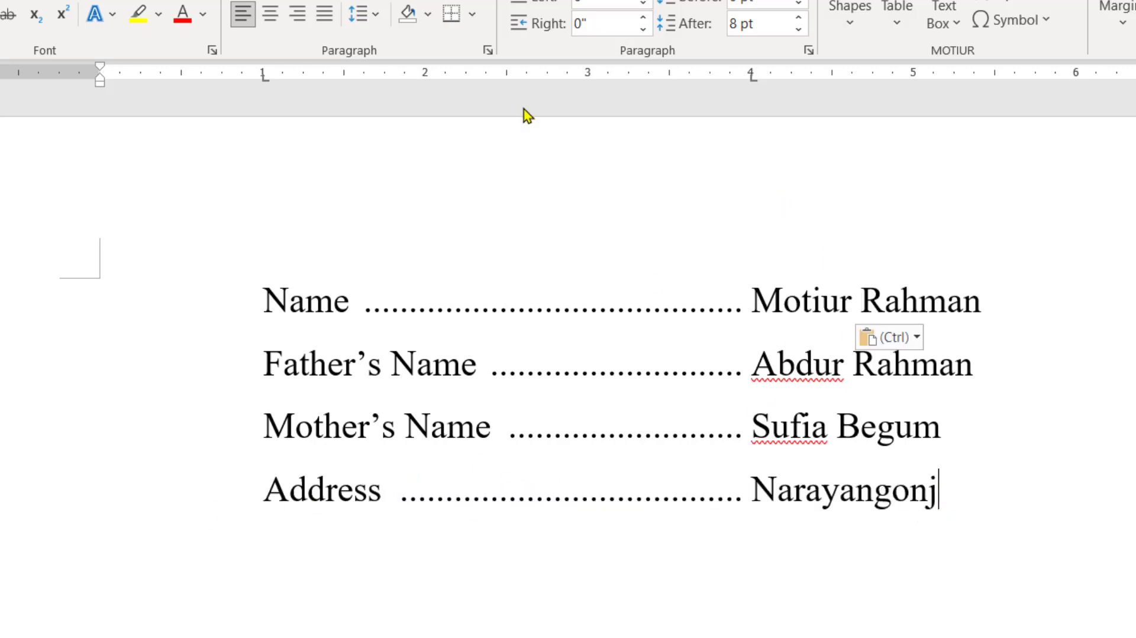
Step: Realign the Address indent, then drag both tab stops of all four form lines further right
drag(268, 83, 244, 103)
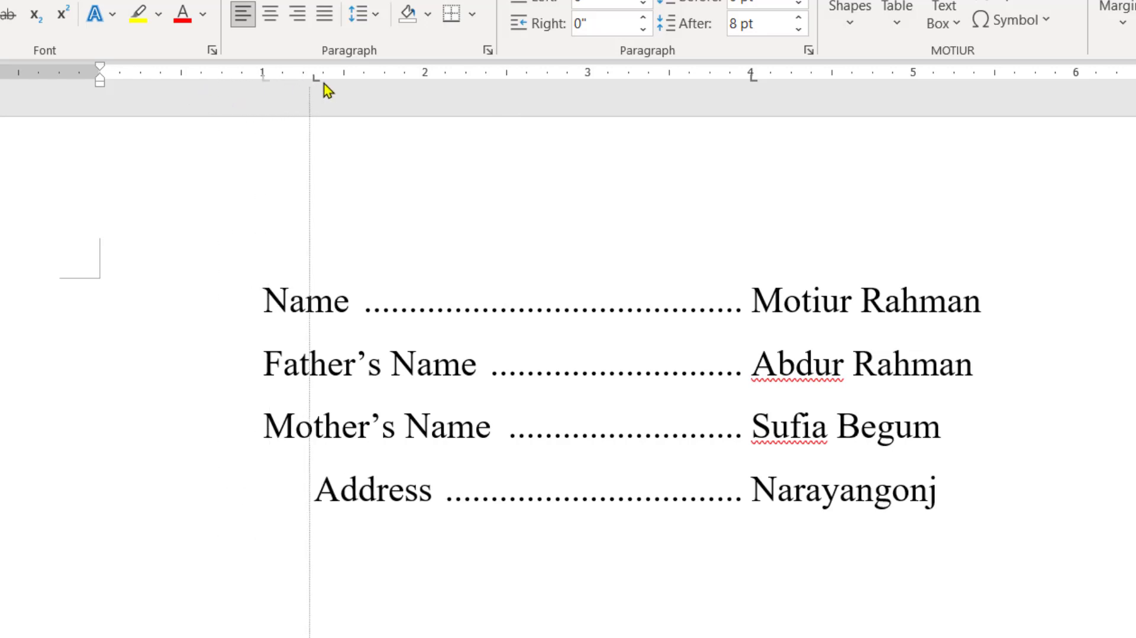
drag(194, 96, 266, 104)
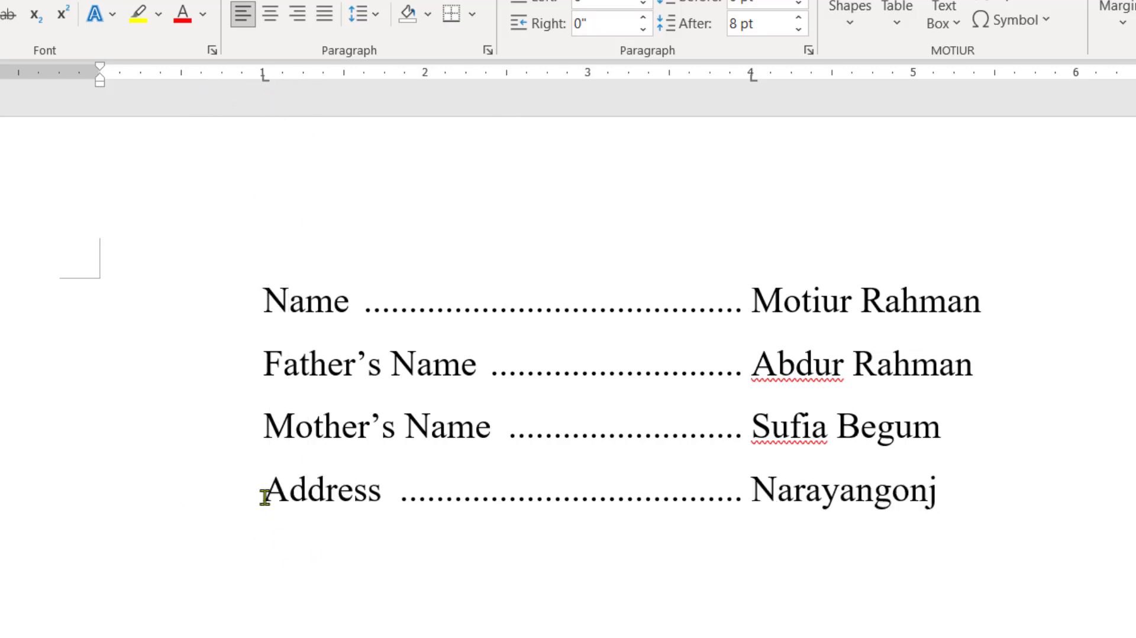
click(263, 489)
drag(953, 505, 20, 291)
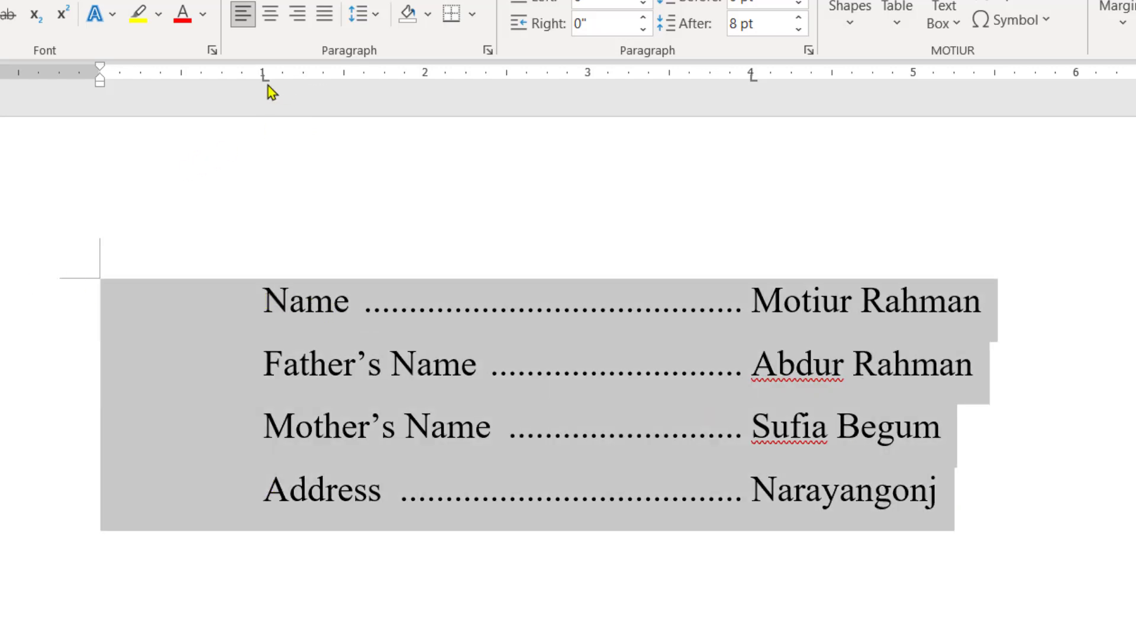
mouse_move(265, 83)
mouse_down()
mouse_move(379, 101)
mouse_move(347, 83)
mouse_up()
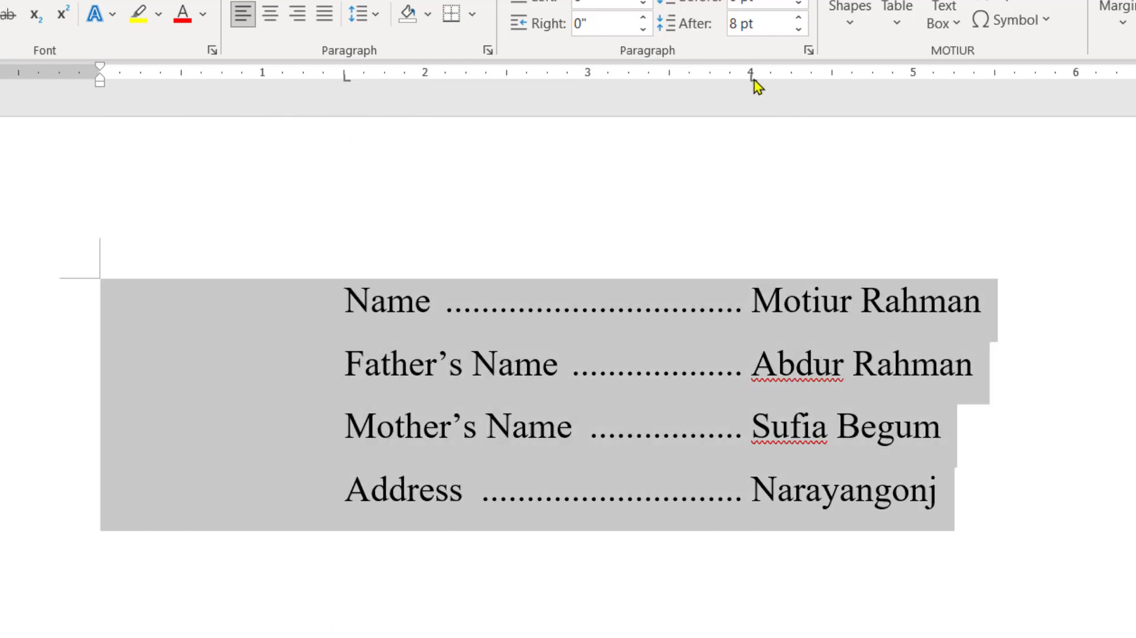
drag(754, 83, 915, 78)
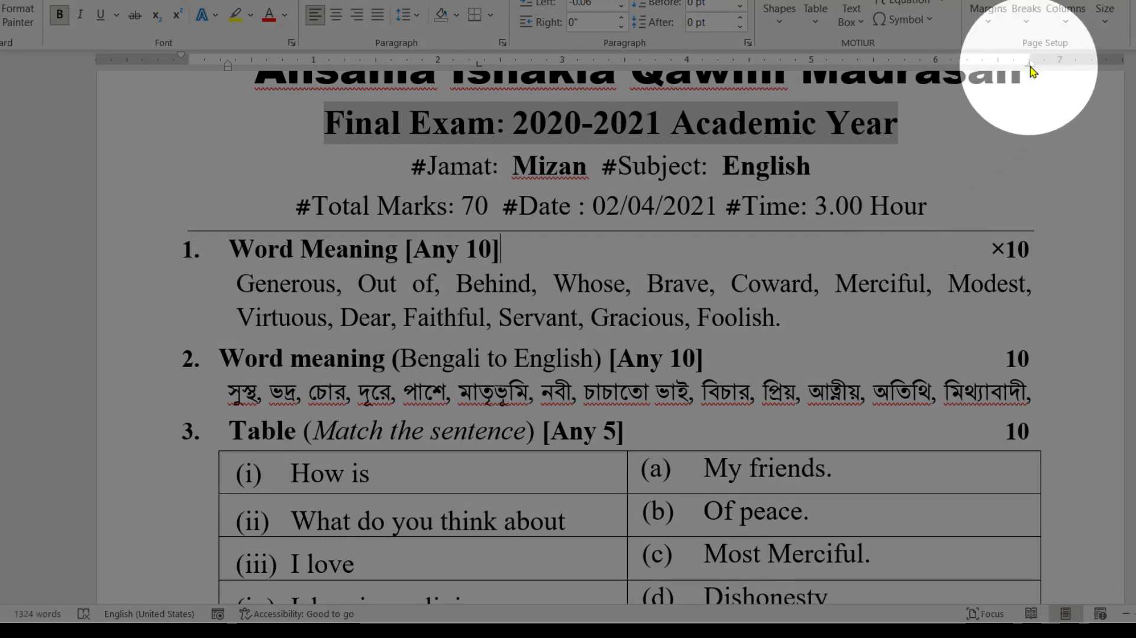
Step: Type '10=10' before ×10 on the Word Meaning heading to form the 1×10=10 marks
click(998, 259)
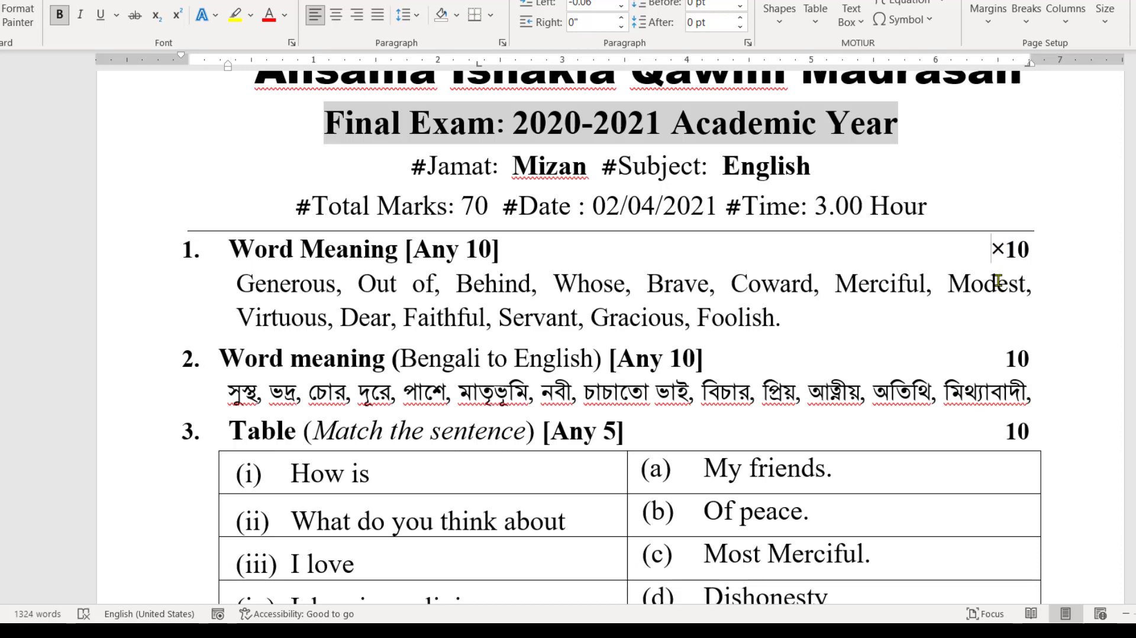
text(10)
text(=1)
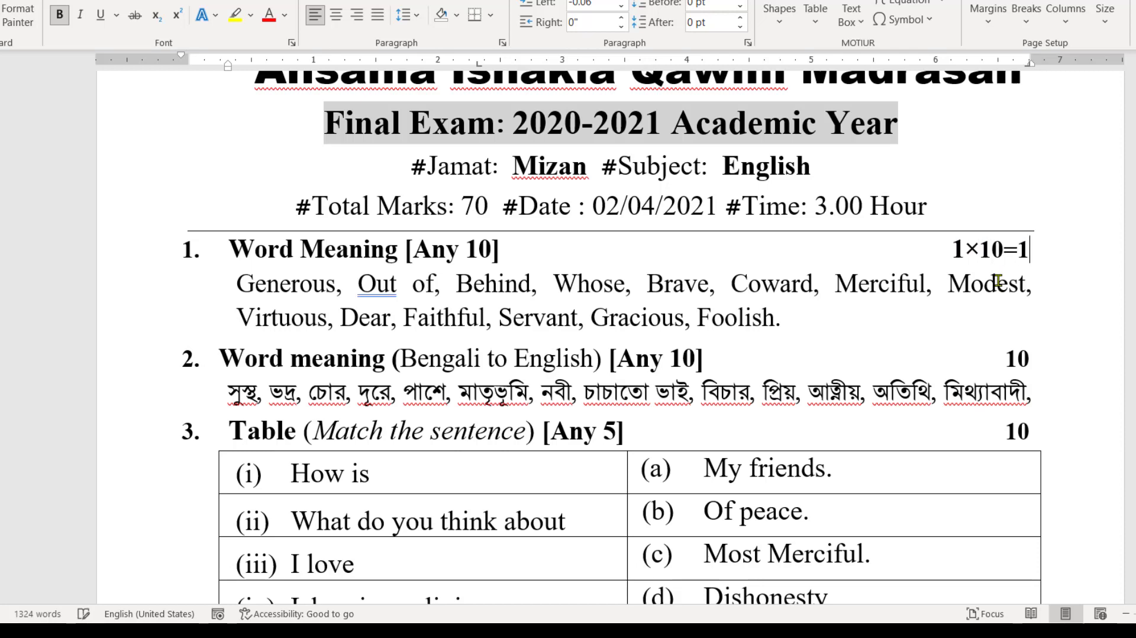
text(0)
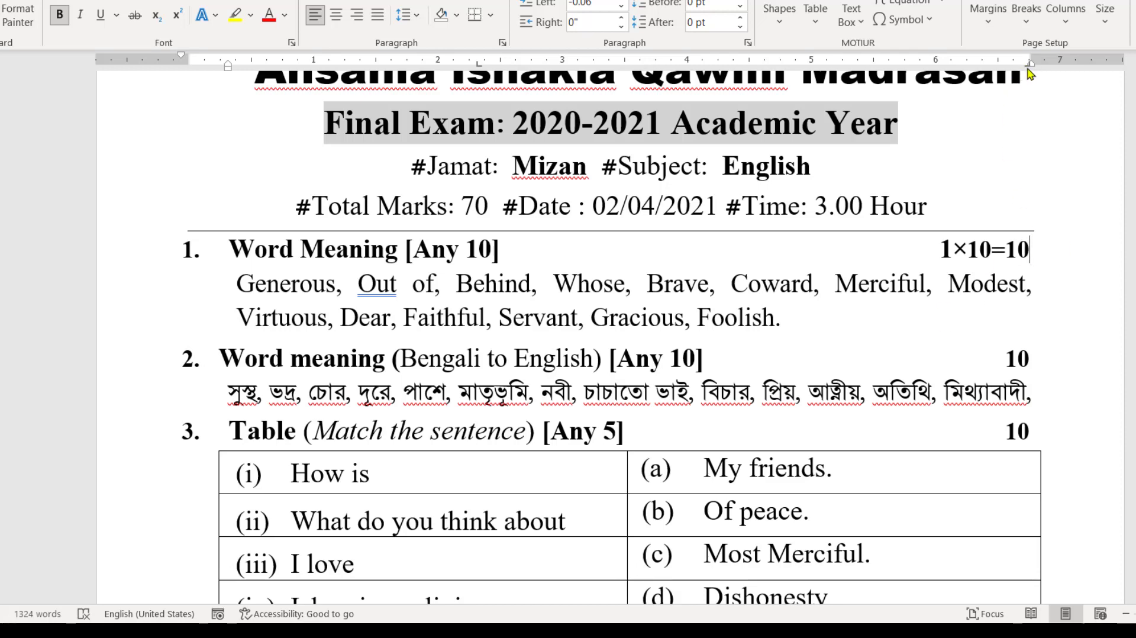
Step: Make the 6.75" tab stop left-aligned, show formatting marks, and type '=1×10'
double_click(1030, 62)
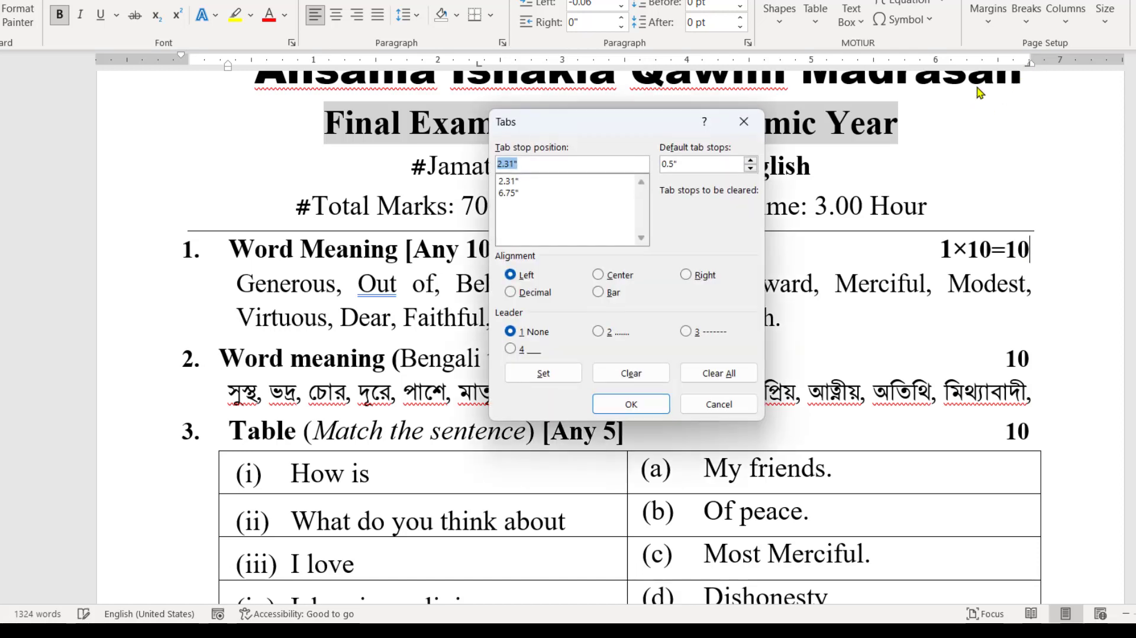
click(506, 193)
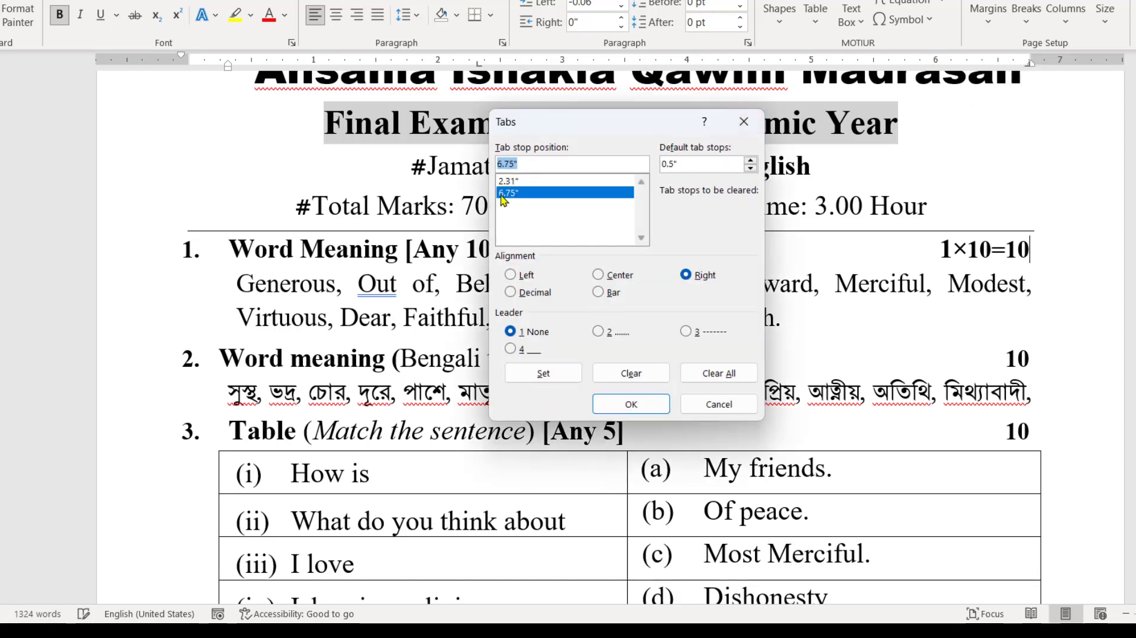
click(523, 276)
click(542, 374)
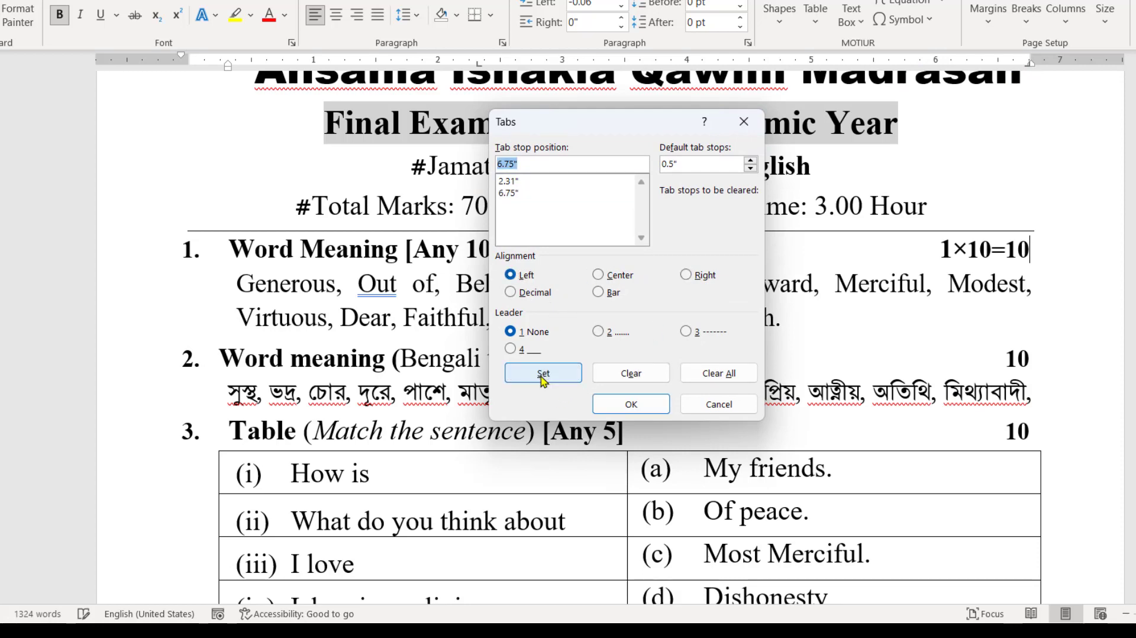
click(634, 405)
key(ctrl+shift+8)
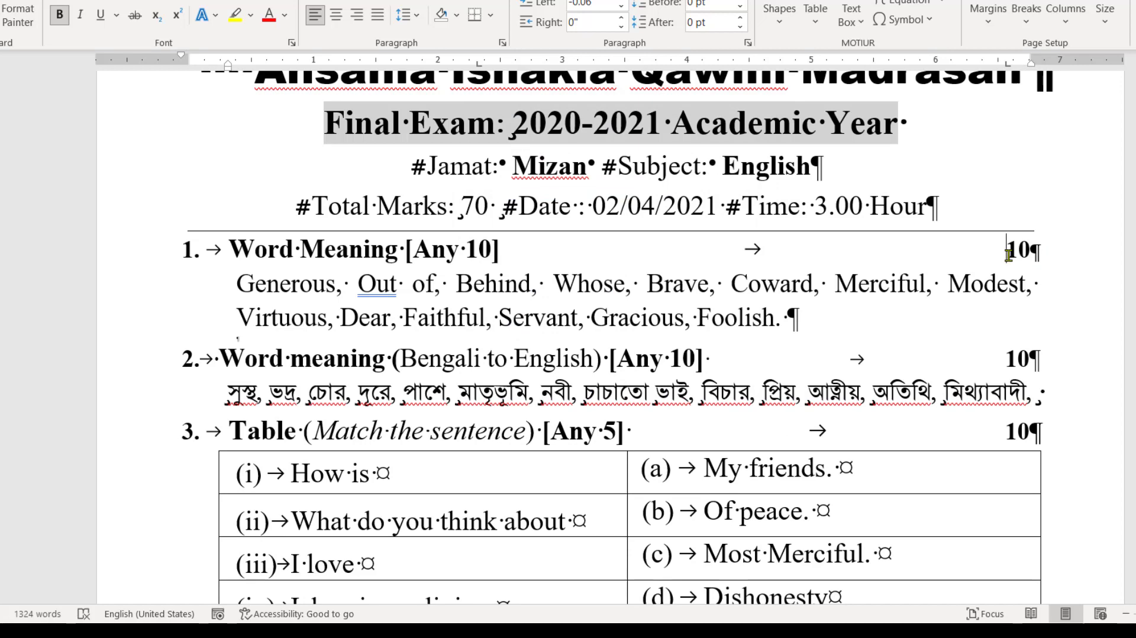
text(=)
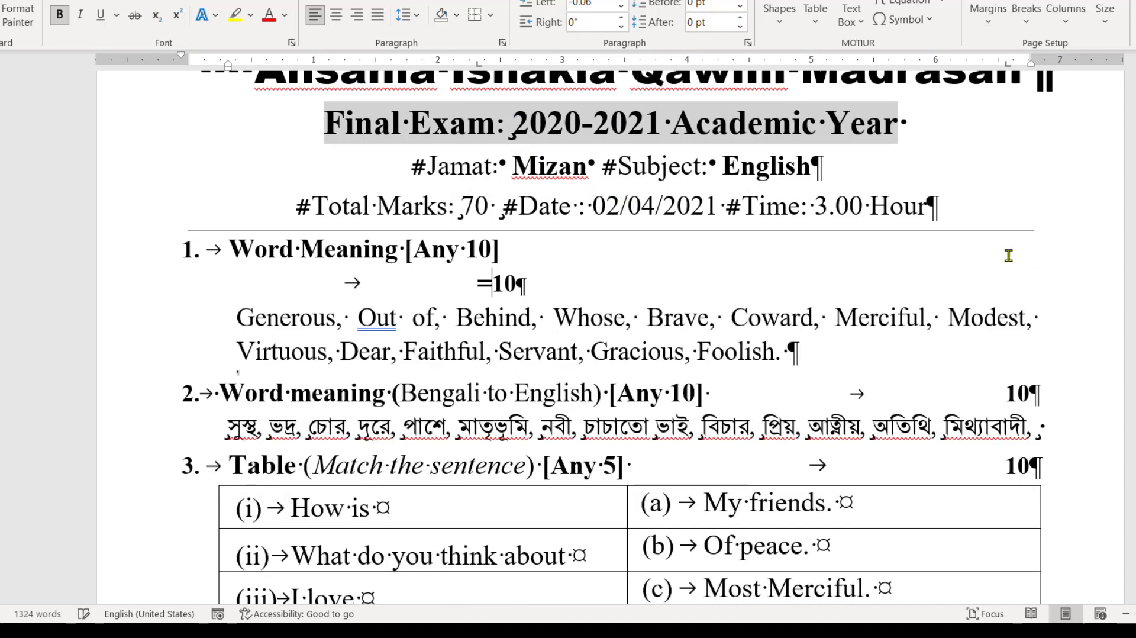
text(1)
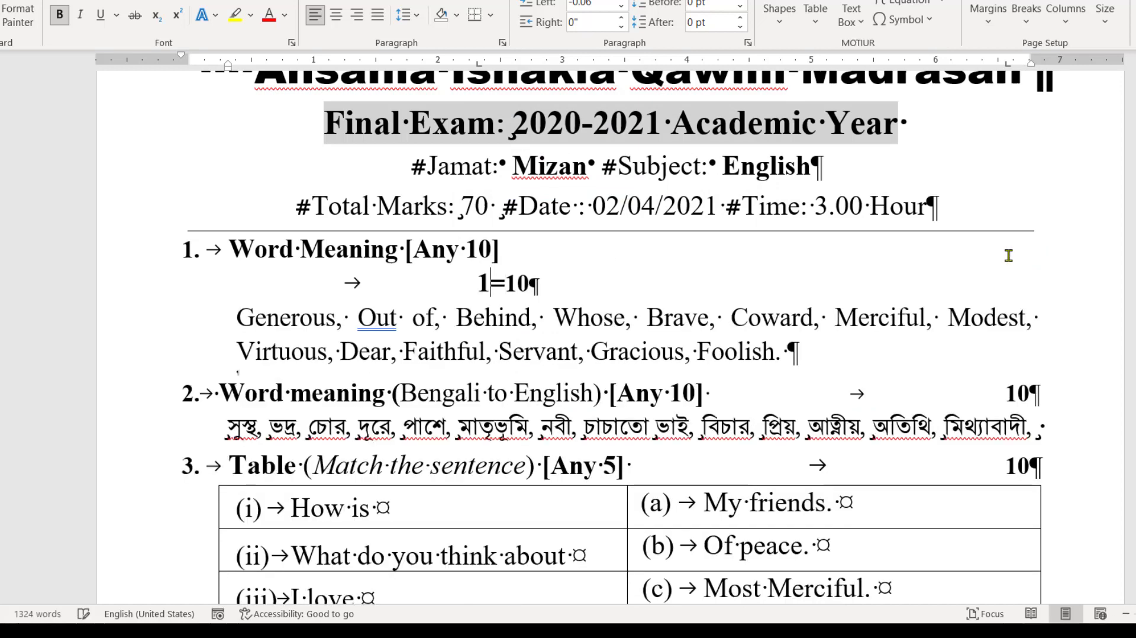
text(×10)
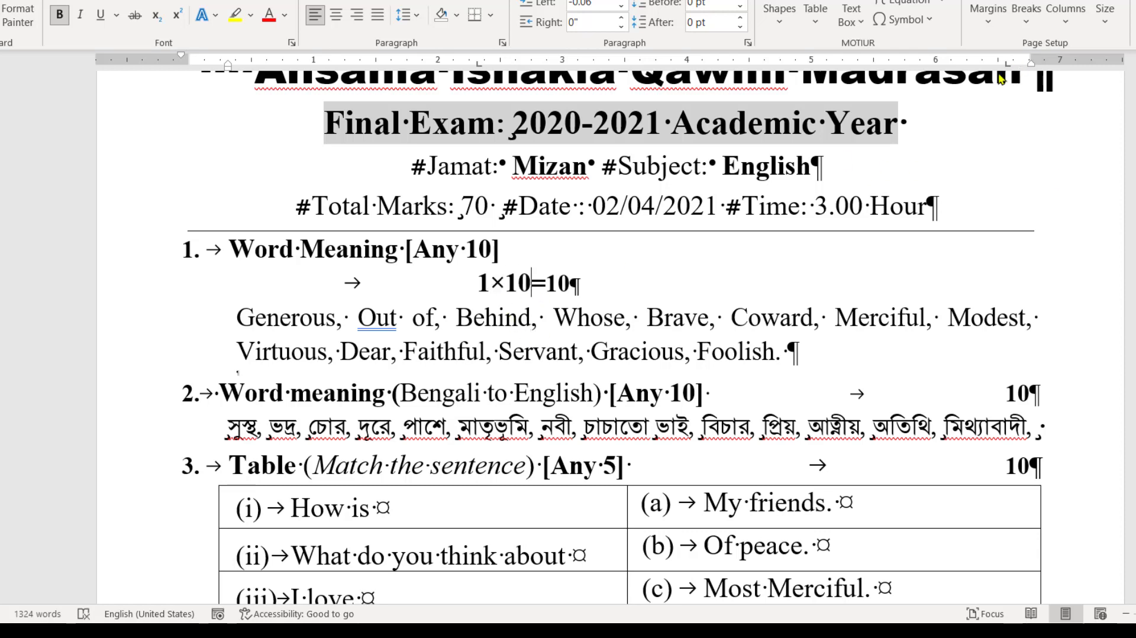
Step: Change the Word Meaning line's 6.56" tab stop to right alignment
double_click(1007, 64)
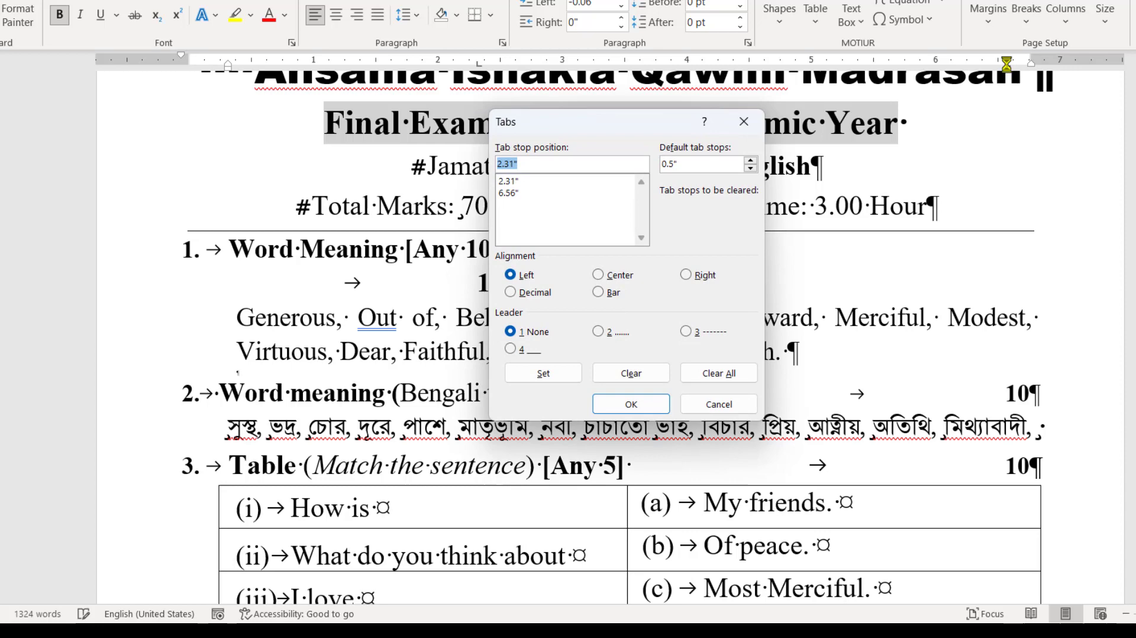
click(701, 276)
click(507, 182)
click(507, 193)
click(702, 275)
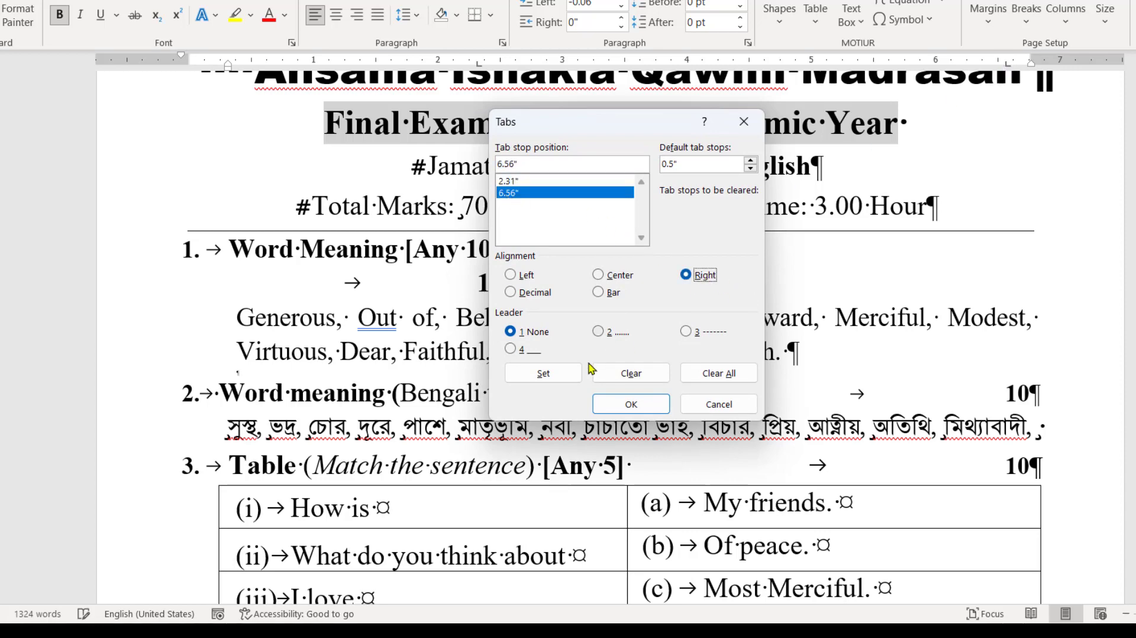
click(543, 373)
click(630, 405)
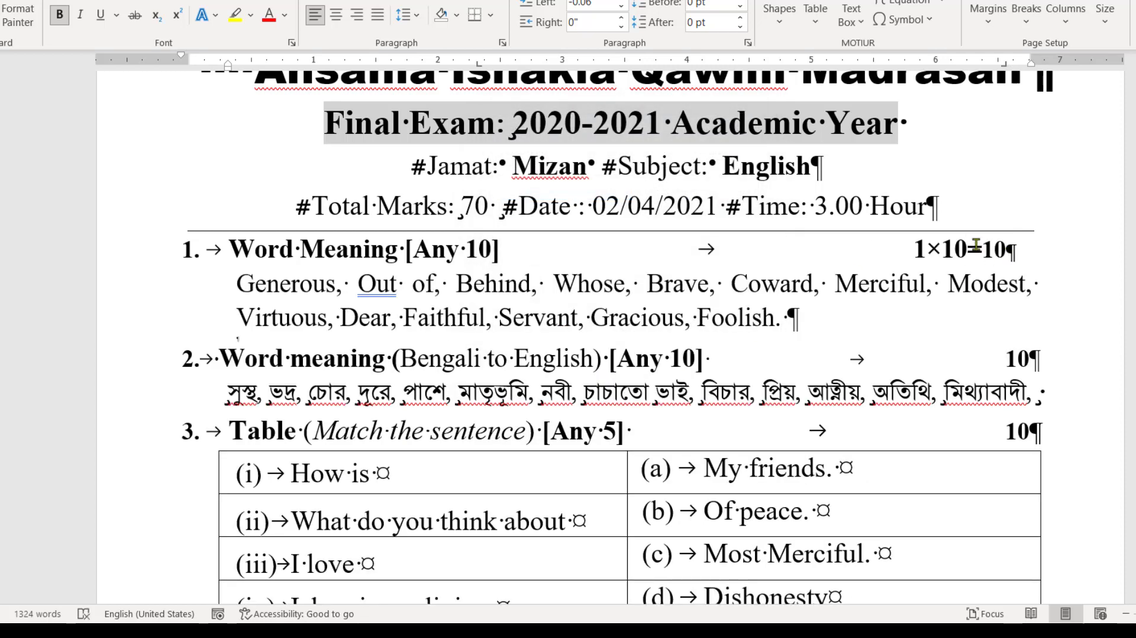
Step: Drag the right tab to the margin and type '.0000000000000' into the score
drag(1004, 61, 1029, 61)
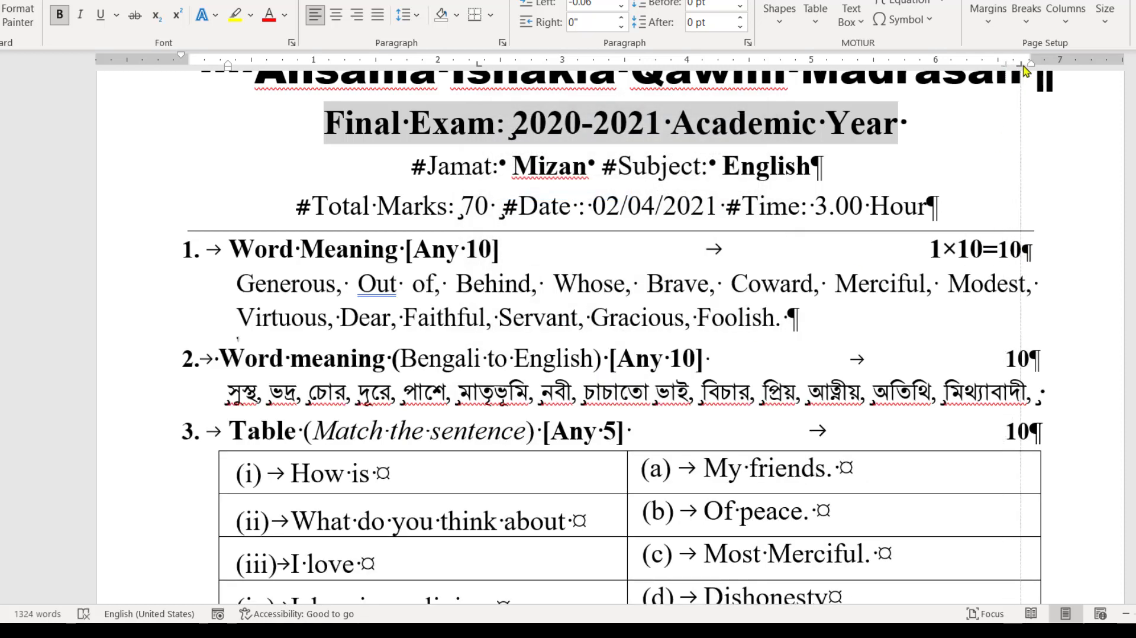
click(1020, 248)
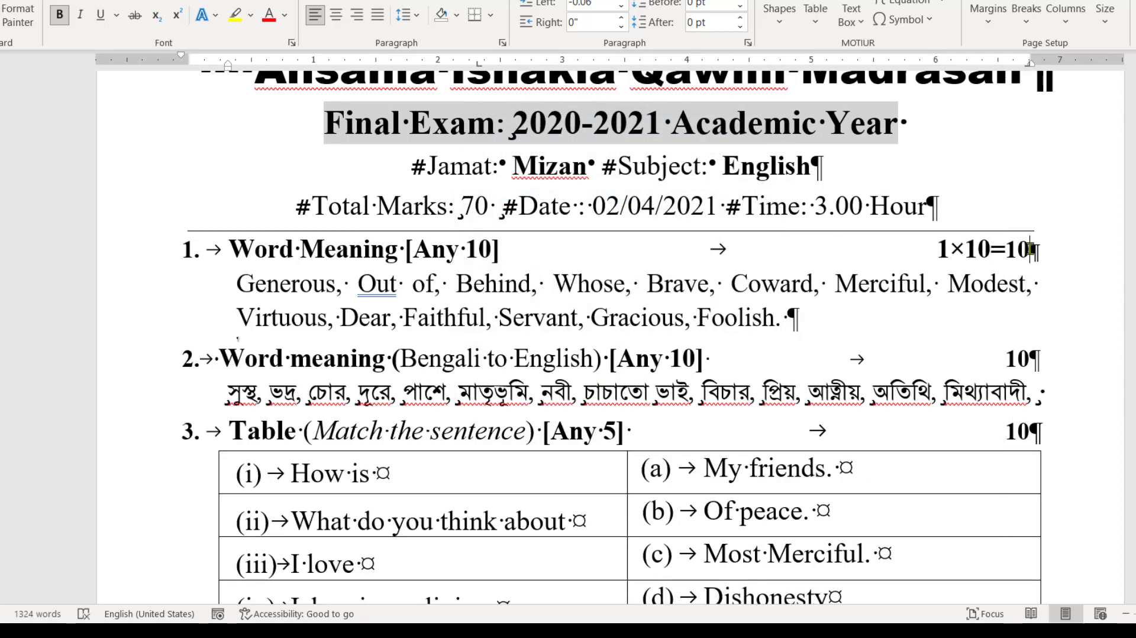
text(.0000000)
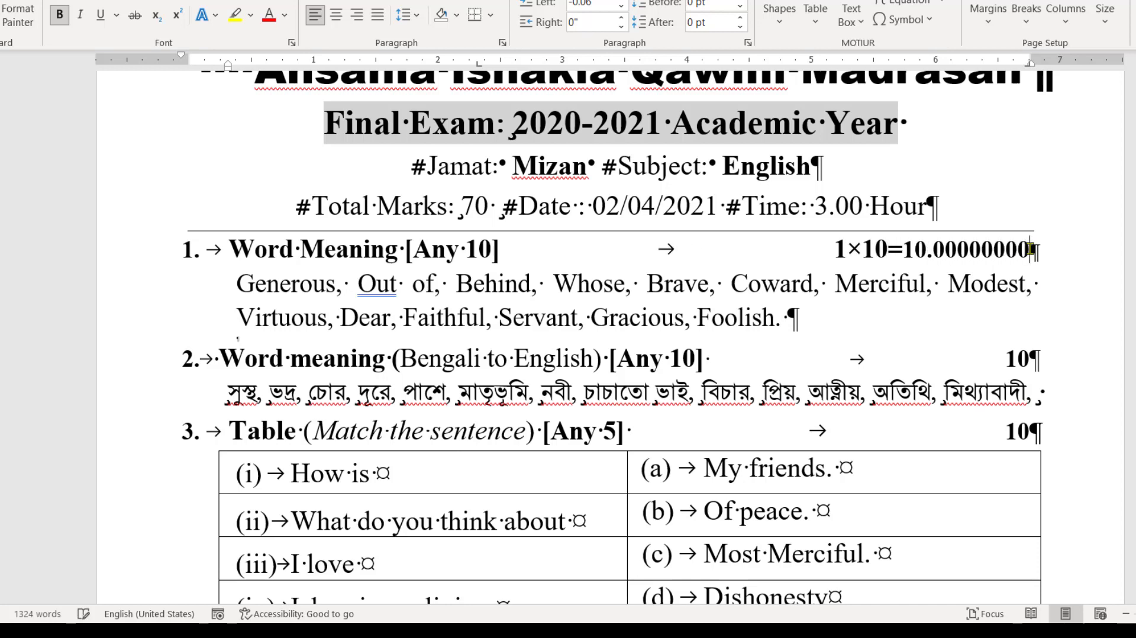
text(000000)
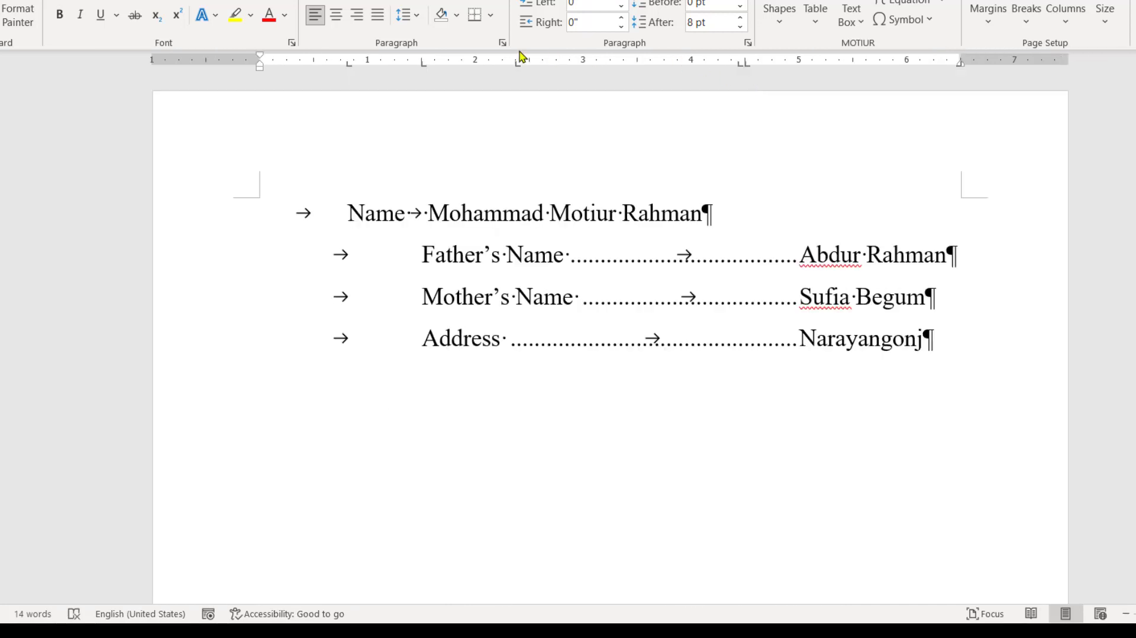
Step: Clear all tab stops from the Name line
double_click(745, 66)
click(1017, 434)
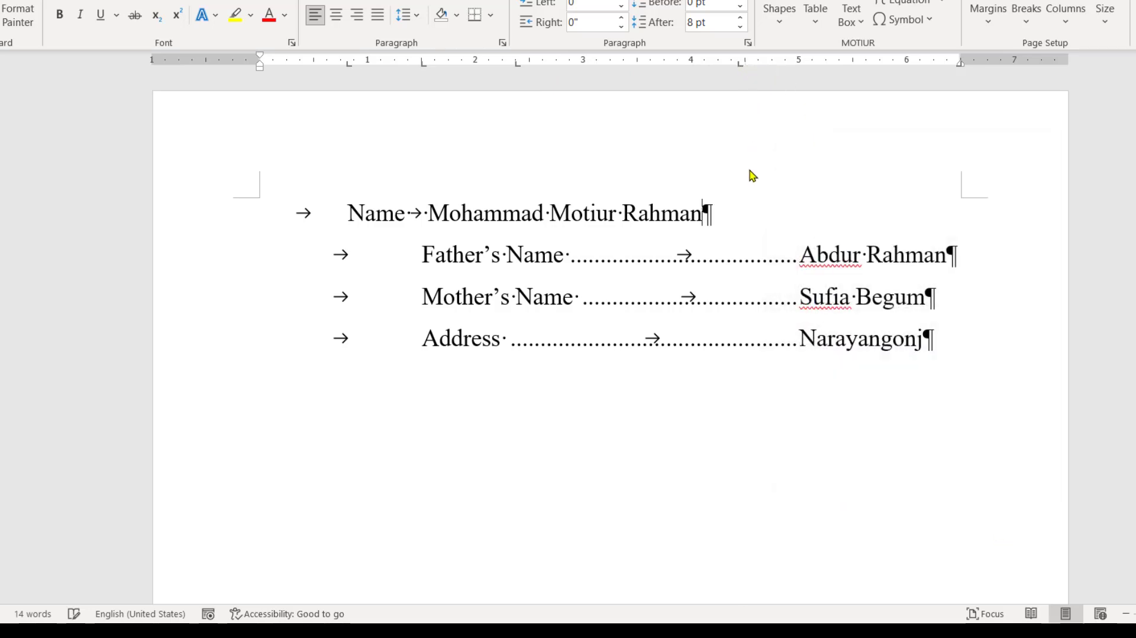
double_click(741, 66)
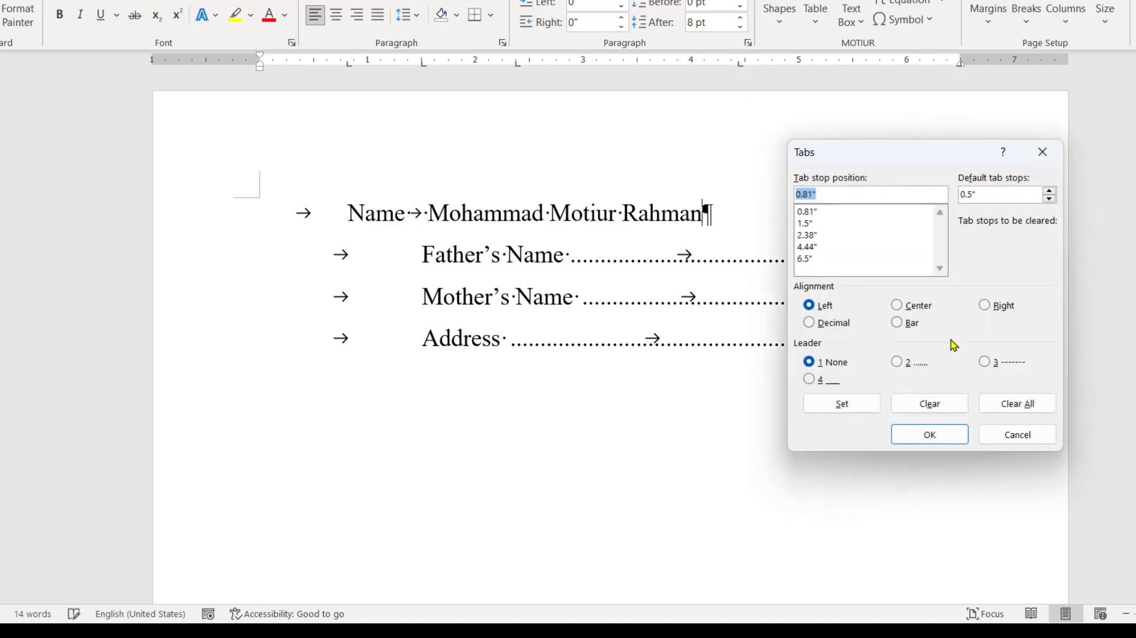
click(1017, 402)
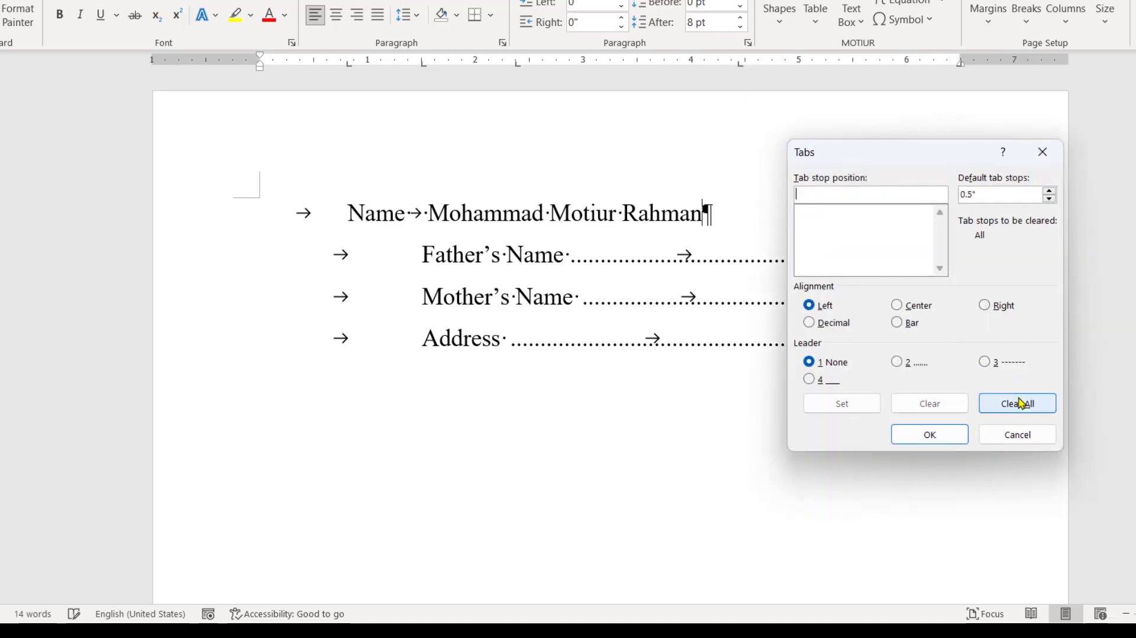
click(944, 437)
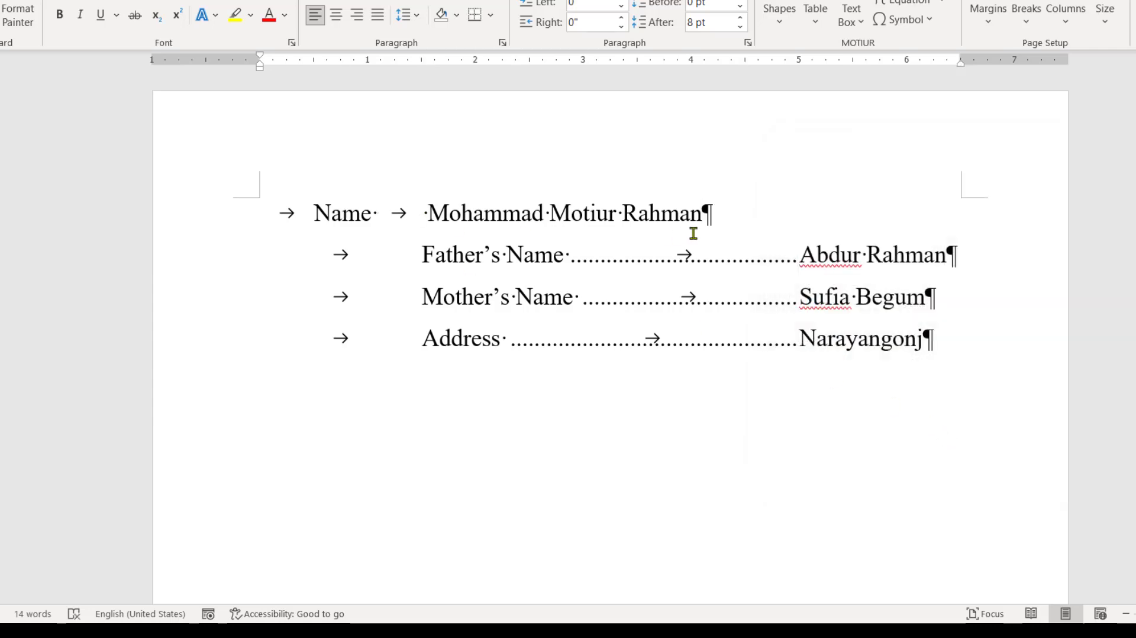
Step: Clear all tab stops from the Father's Name, Mother's Name and Address lines, then hide formatting marks
drag(726, 216, 255, 216)
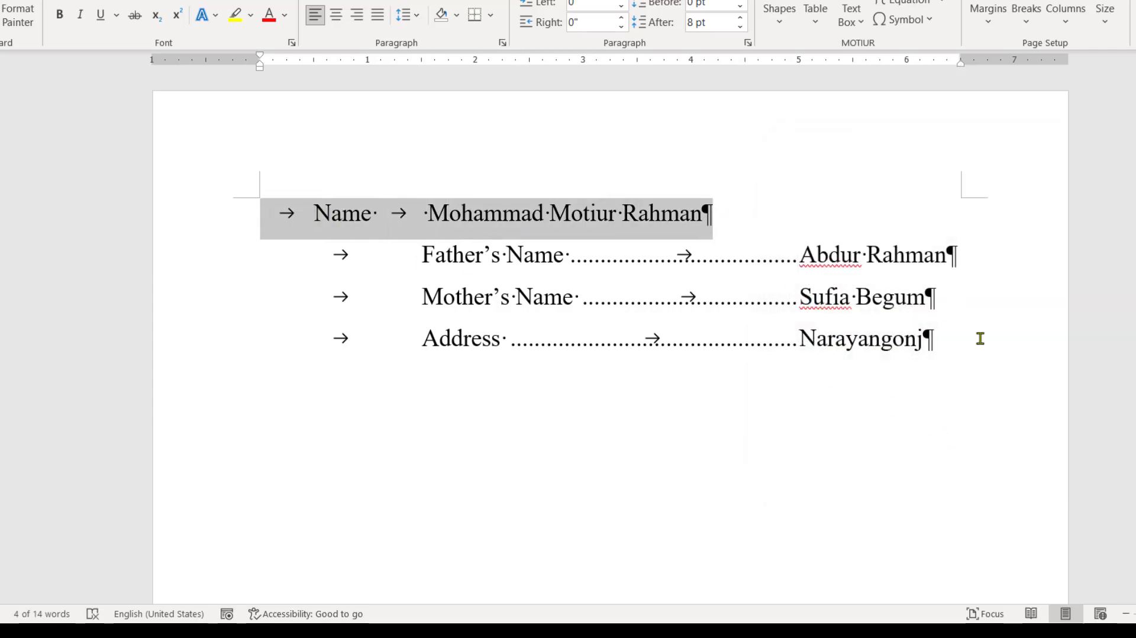
drag(920, 345, 340, 253)
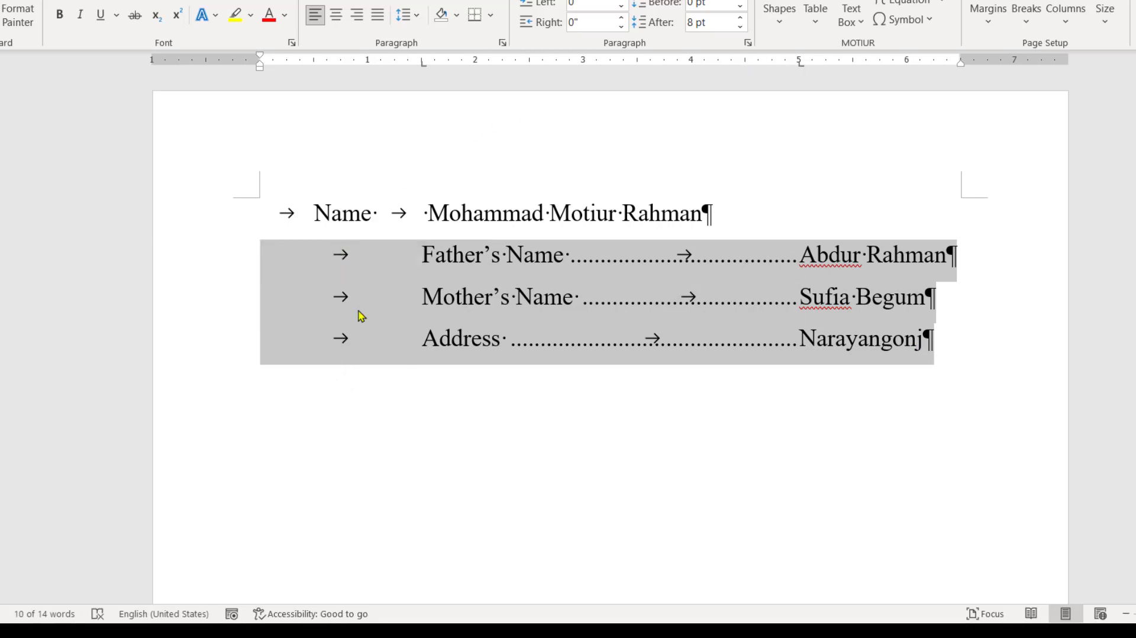
double_click(802, 63)
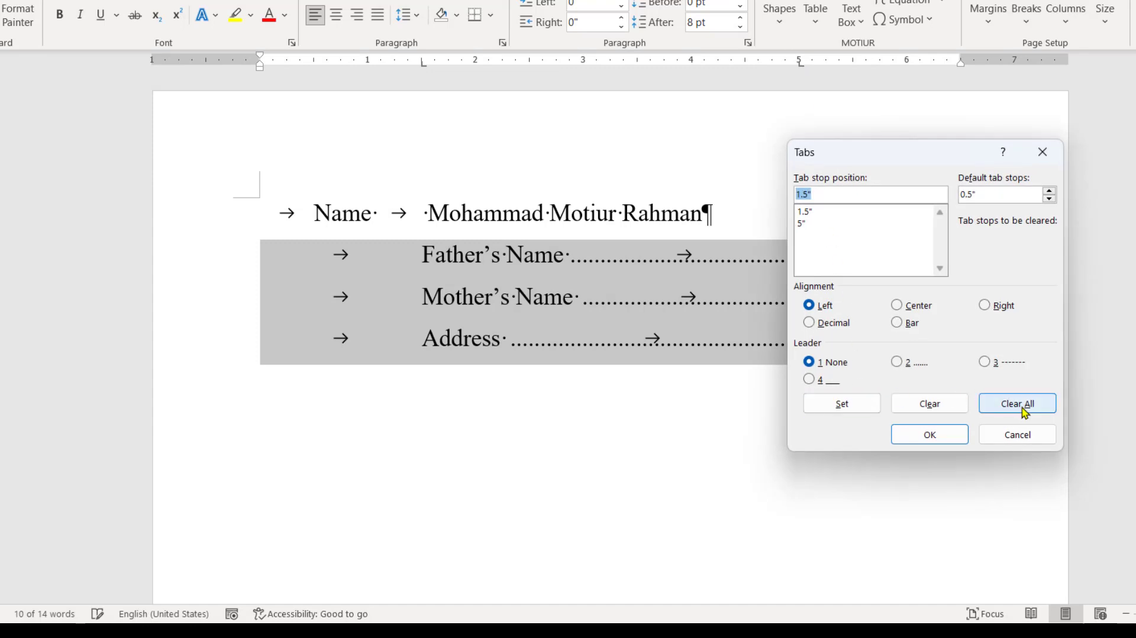
click(1017, 403)
click(930, 435)
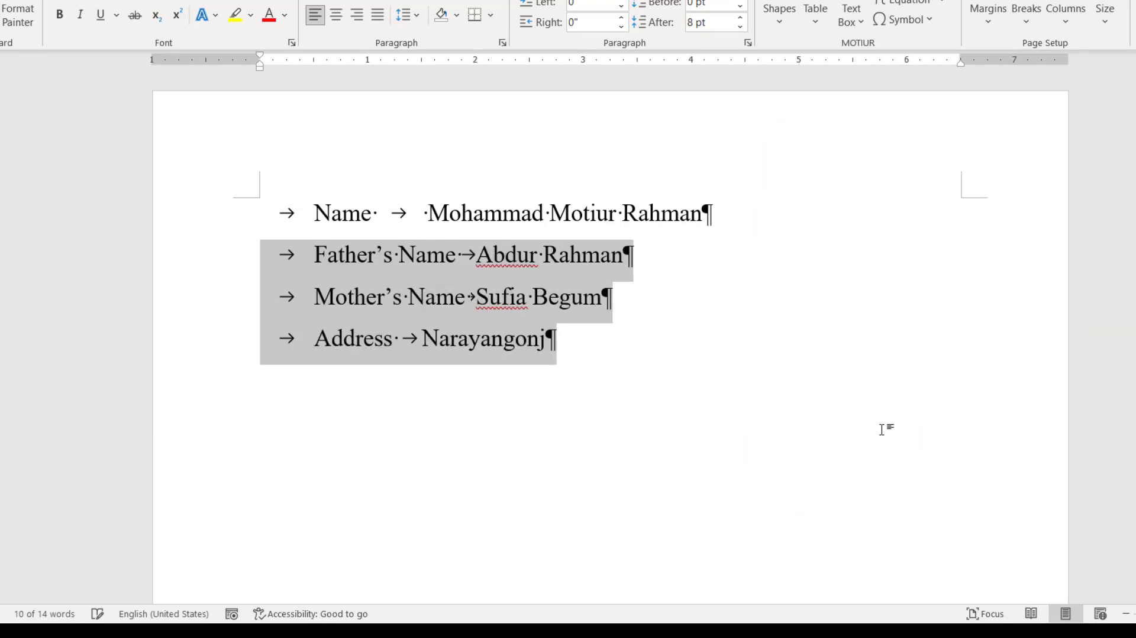
click(553, 339)
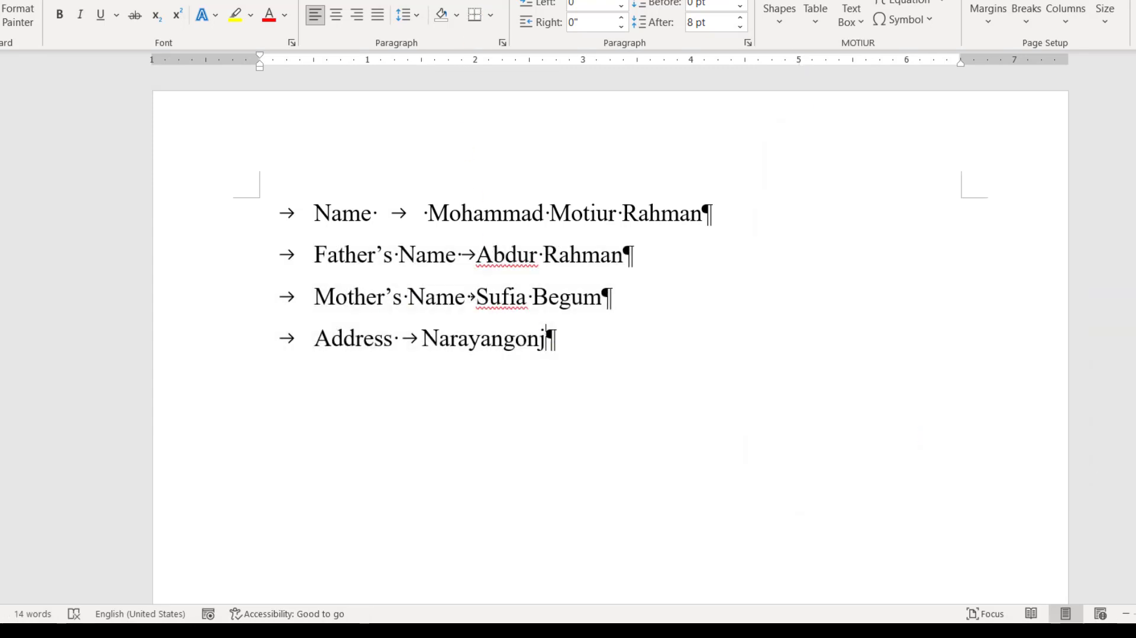
key(ctrl+shift+8)
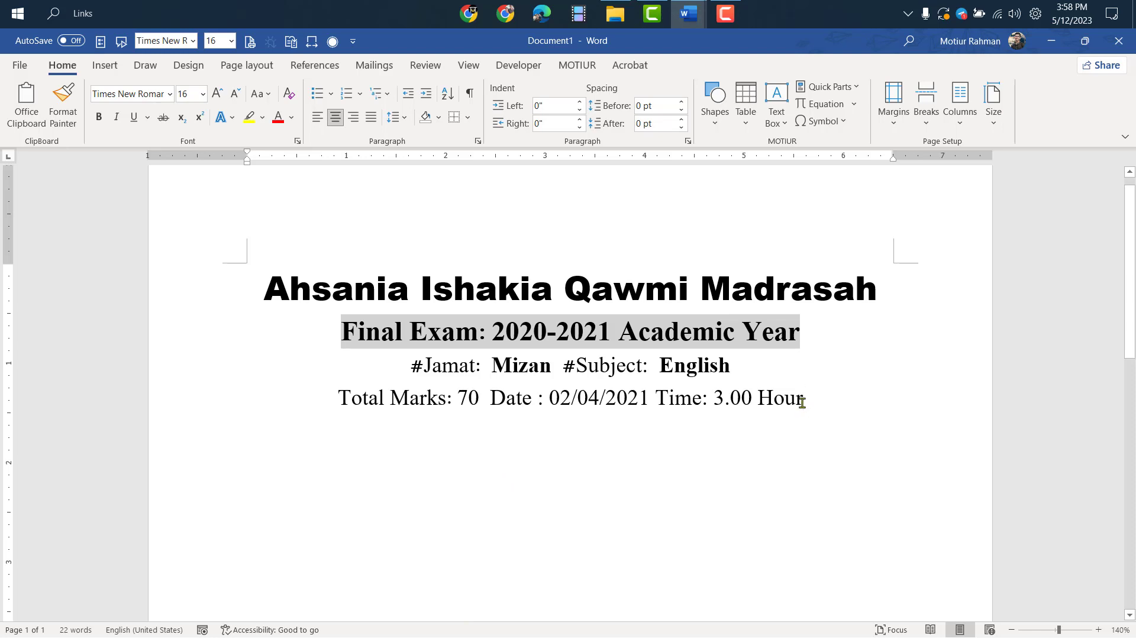
Step: Use Clear All in Paragraph > Tabs on the '#Jamat: Mizan #Subject: English' line
scroll(794, 400, down, 1)
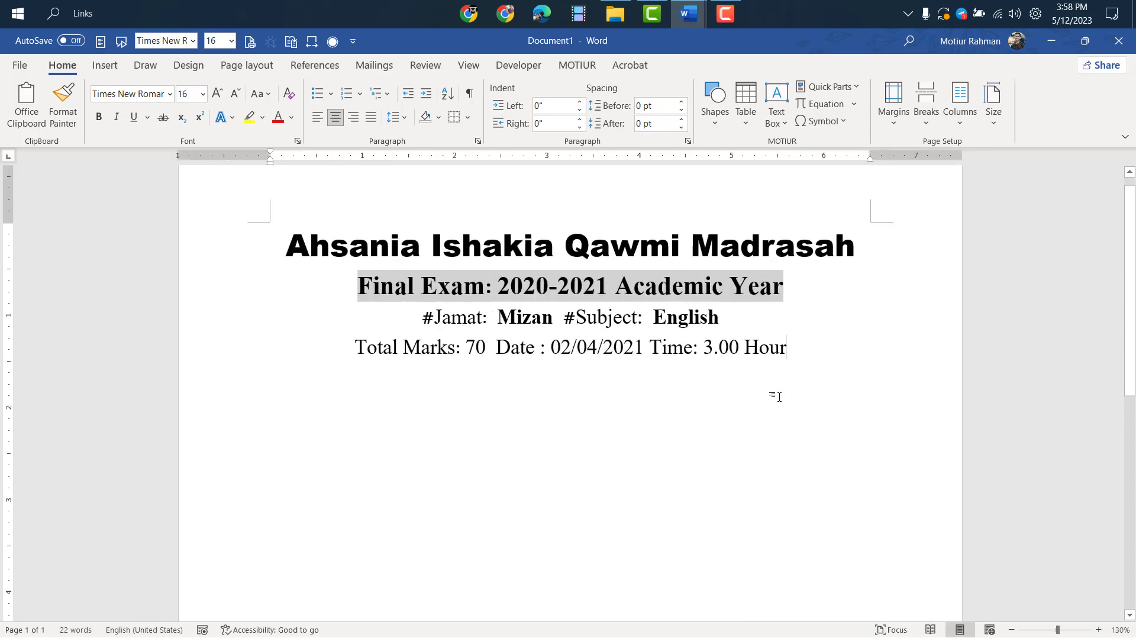
scroll(625, 425, up, 3)
click(759, 314)
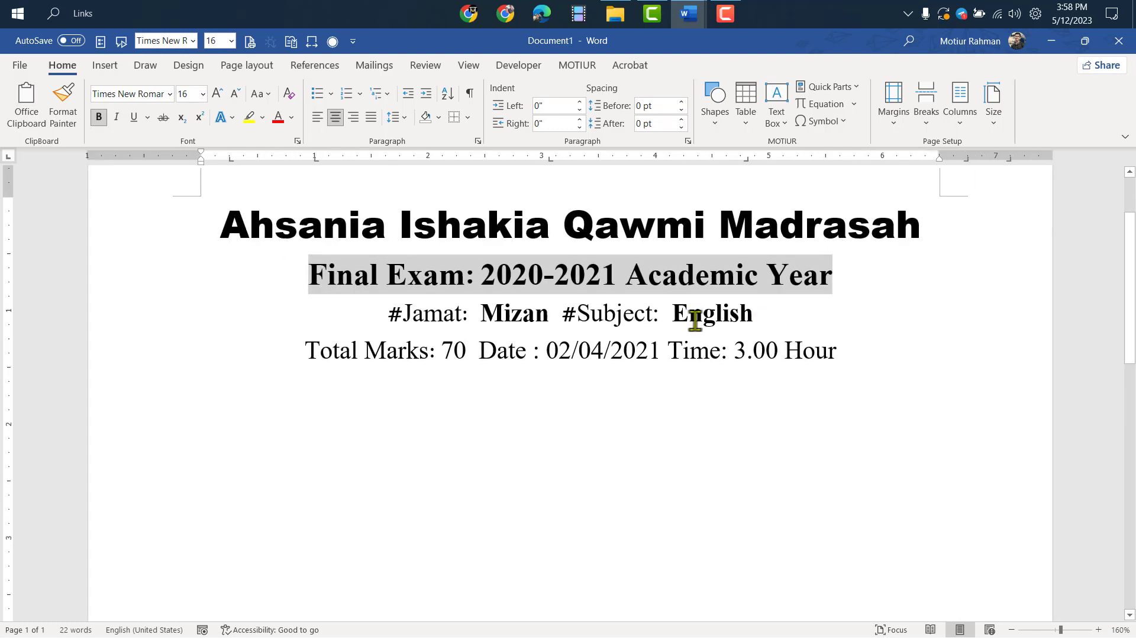
click(496, 348)
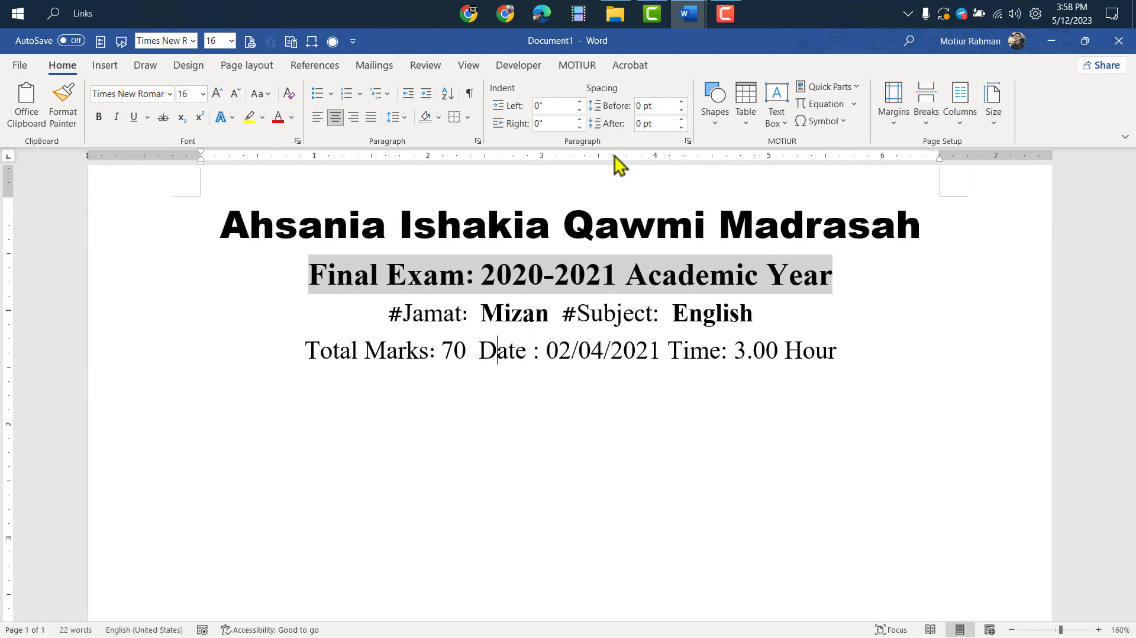
click(537, 315)
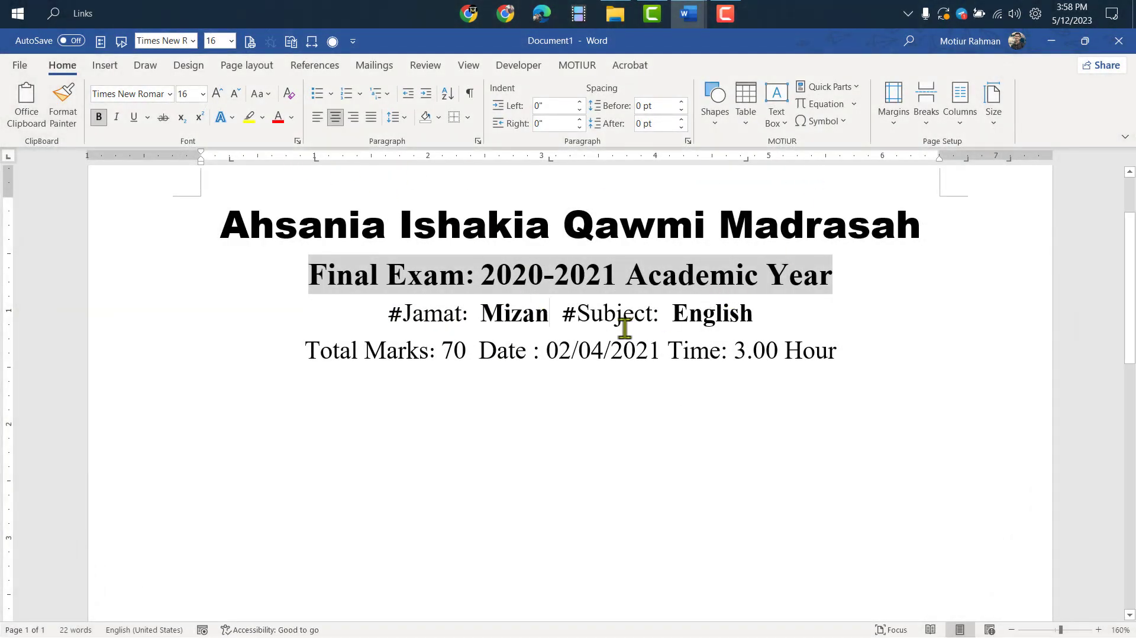
click(625, 317)
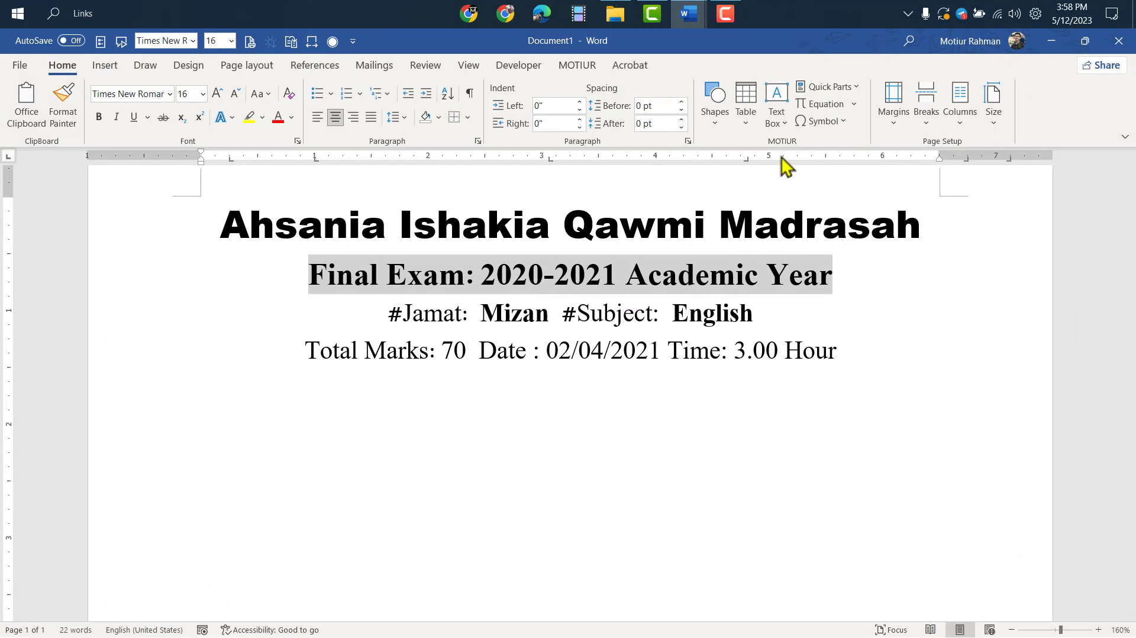
click(478, 140)
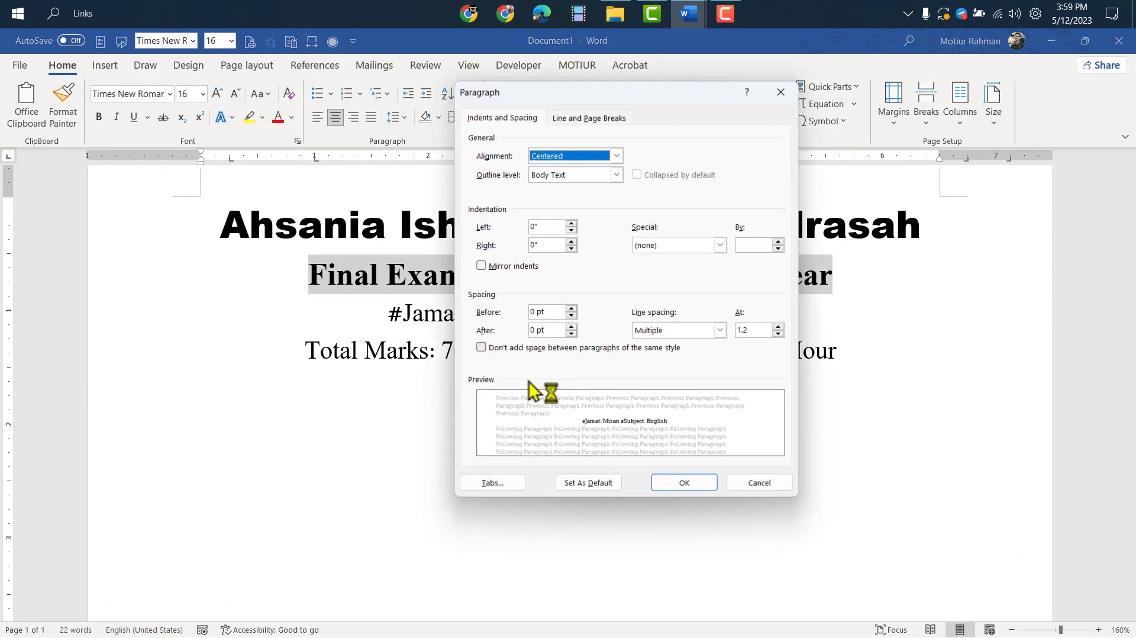
click(512, 487)
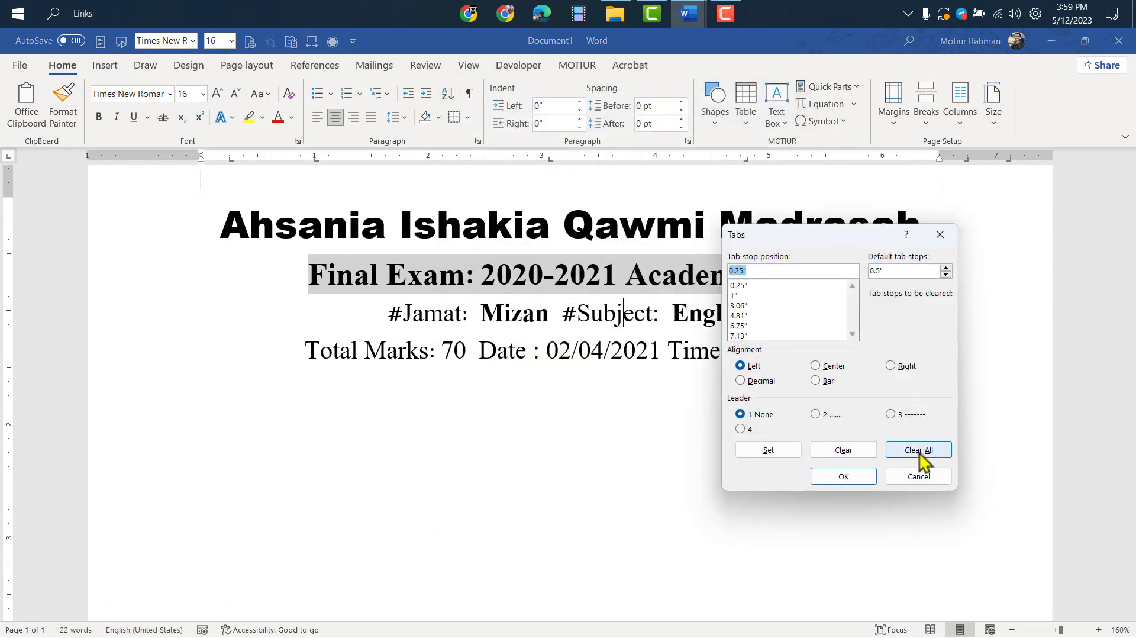
click(919, 449)
click(838, 477)
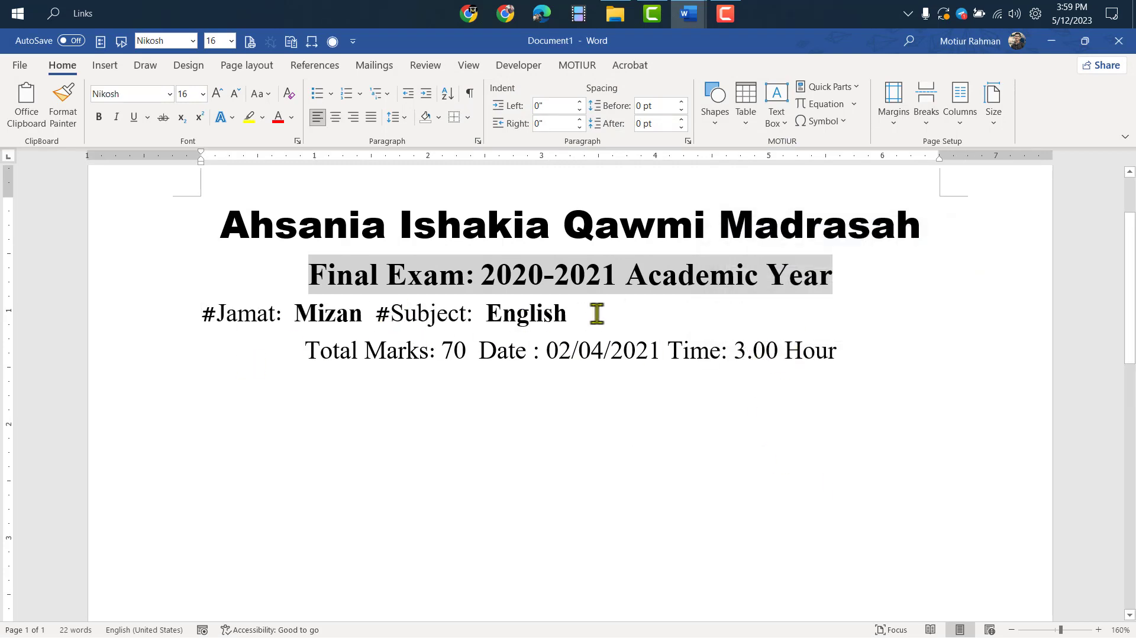
Step: Centre the '#Jamat: Mizan #Subject: English' line
click(142, 313)
click(581, 315)
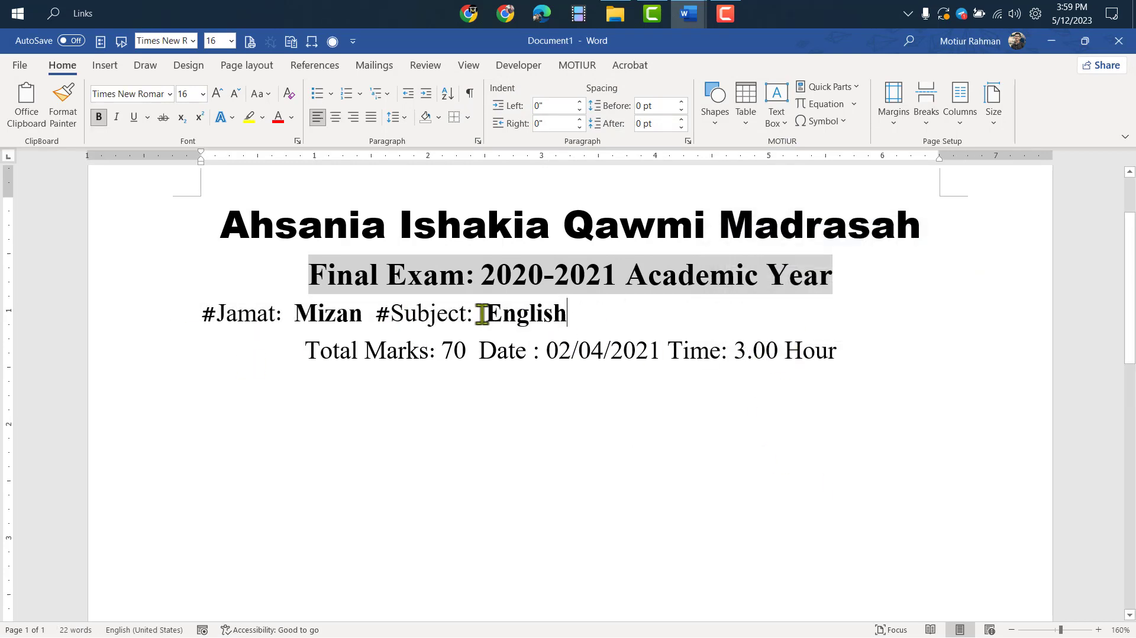
key(ctrl+e)
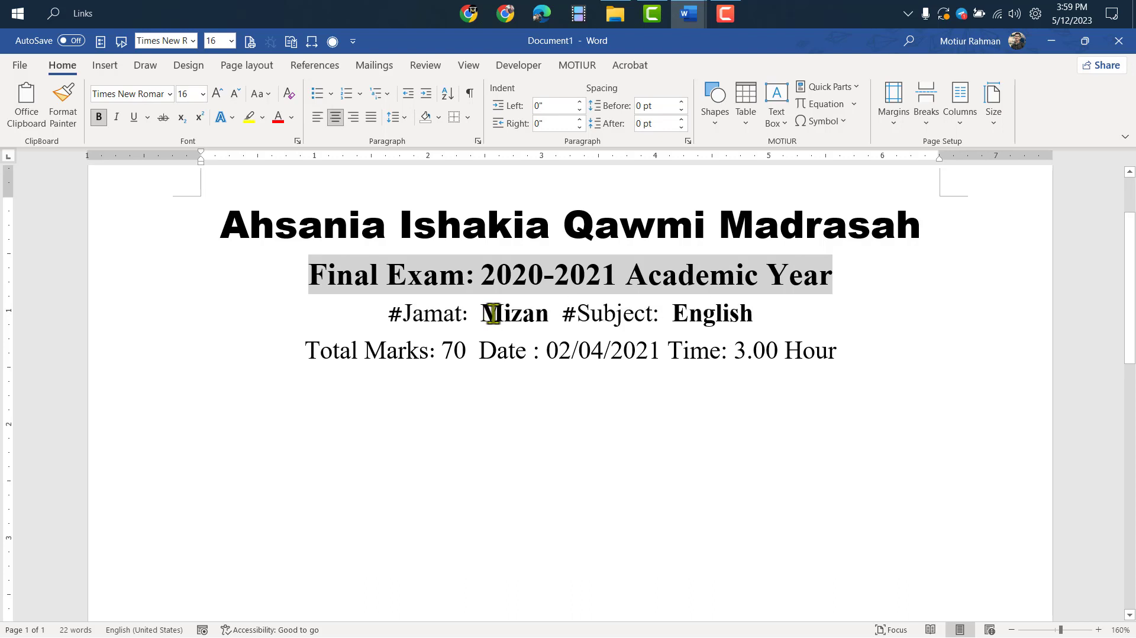
key(ctrl+l)
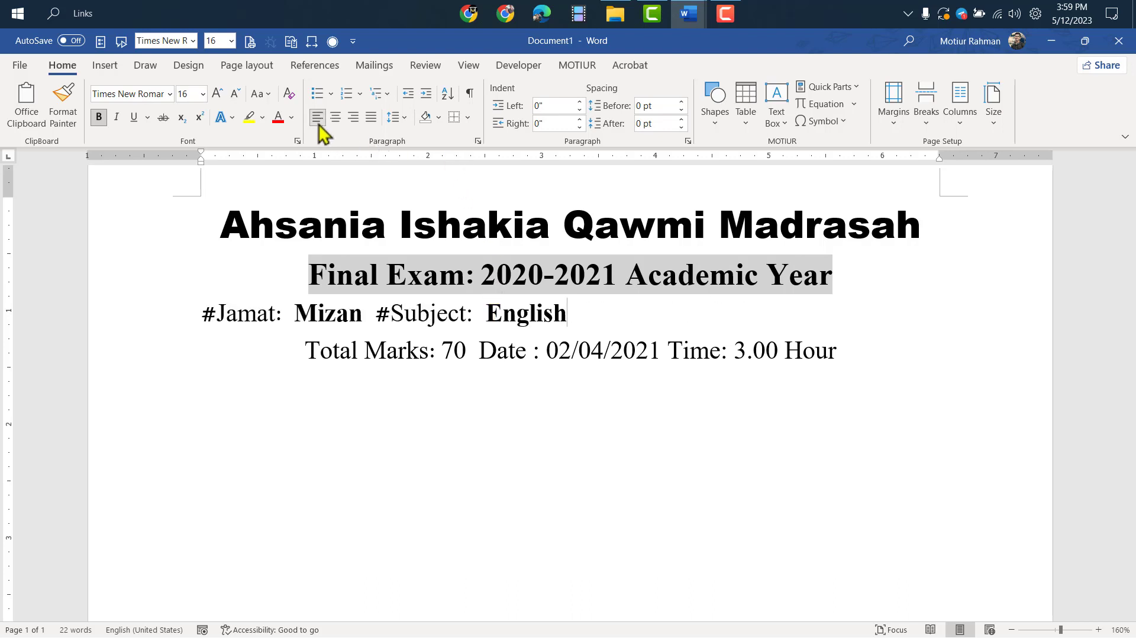
click(337, 116)
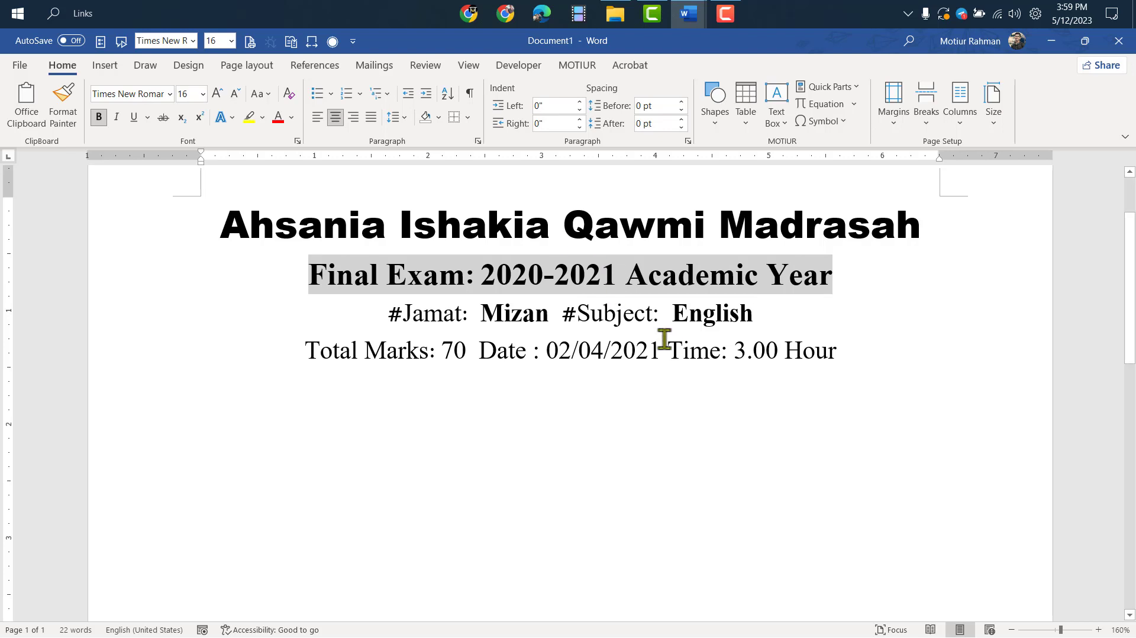
Step: Delete the extra space before the colon in 'Date :' on the Total Marks line
drag(838, 350, 303, 349)
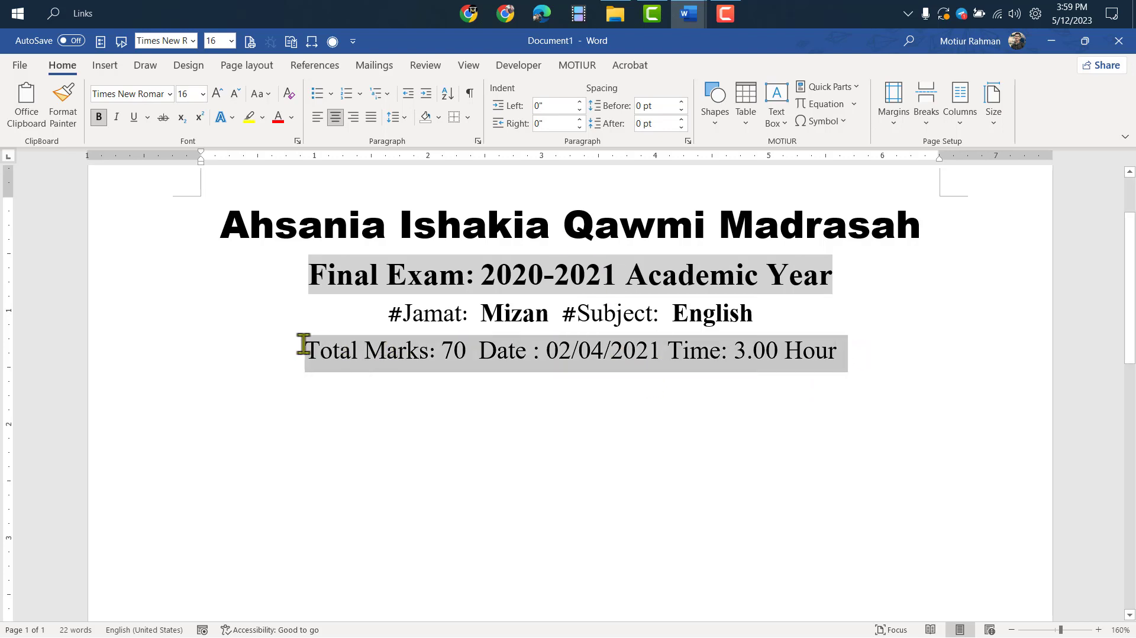
click(842, 364)
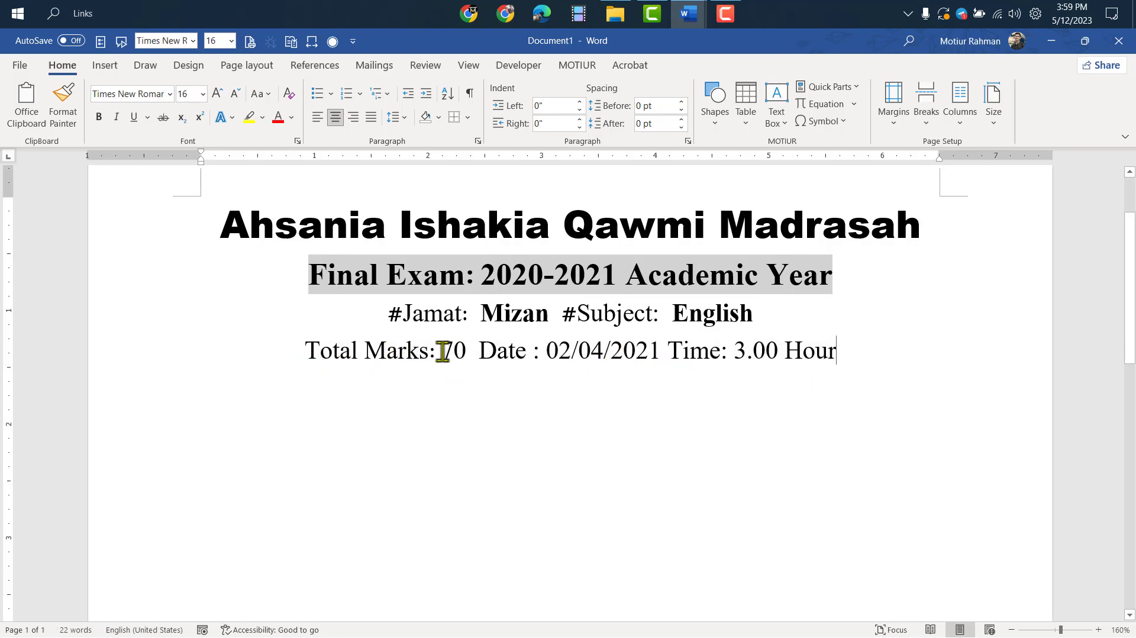
mouse_move(367, 350)
mouse_down()
mouse_move(442, 349)
mouse_move(317, 347)
mouse_up()
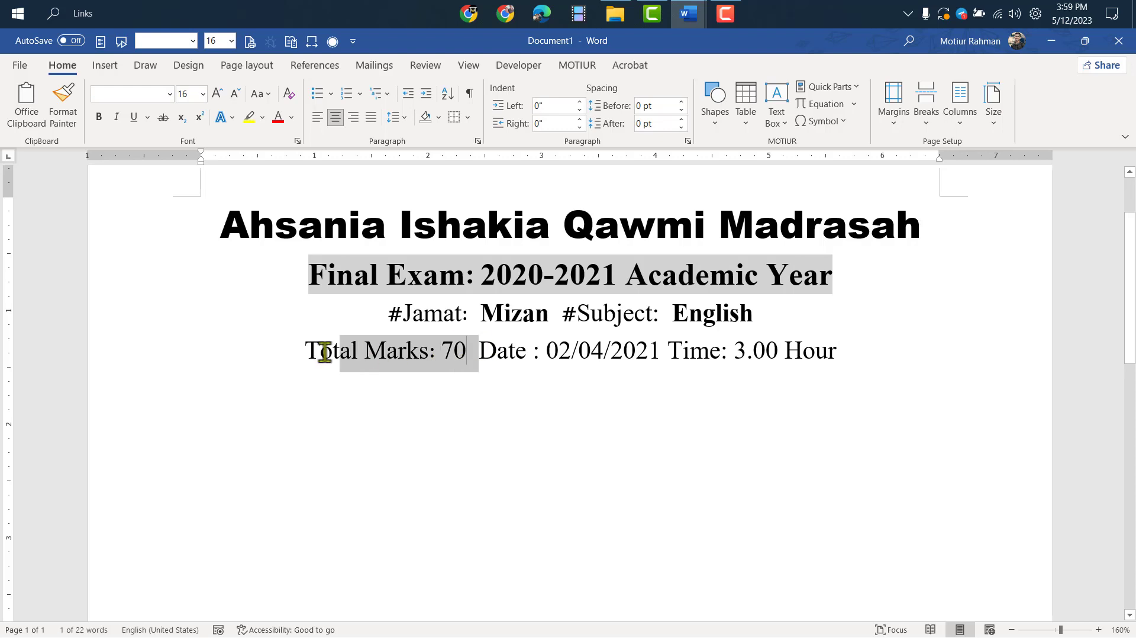
click(534, 350)
key(BackSpace)
Step: Left-align the Total Marks line after adding and removing a ruler tab stop
drag(886, 362, 308, 351)
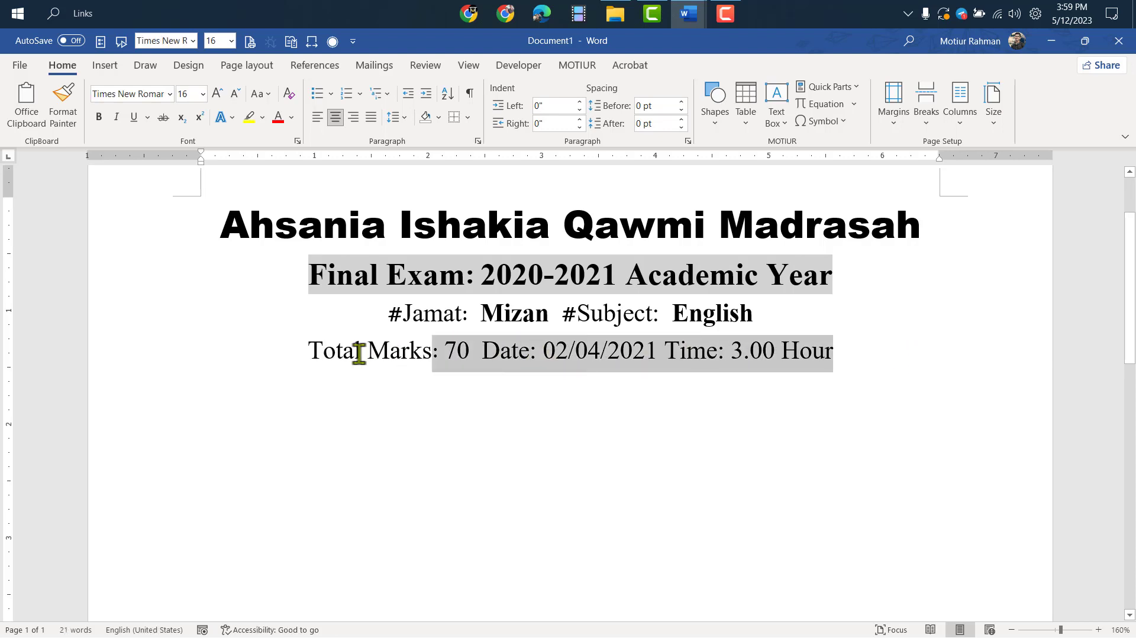
click(302, 375)
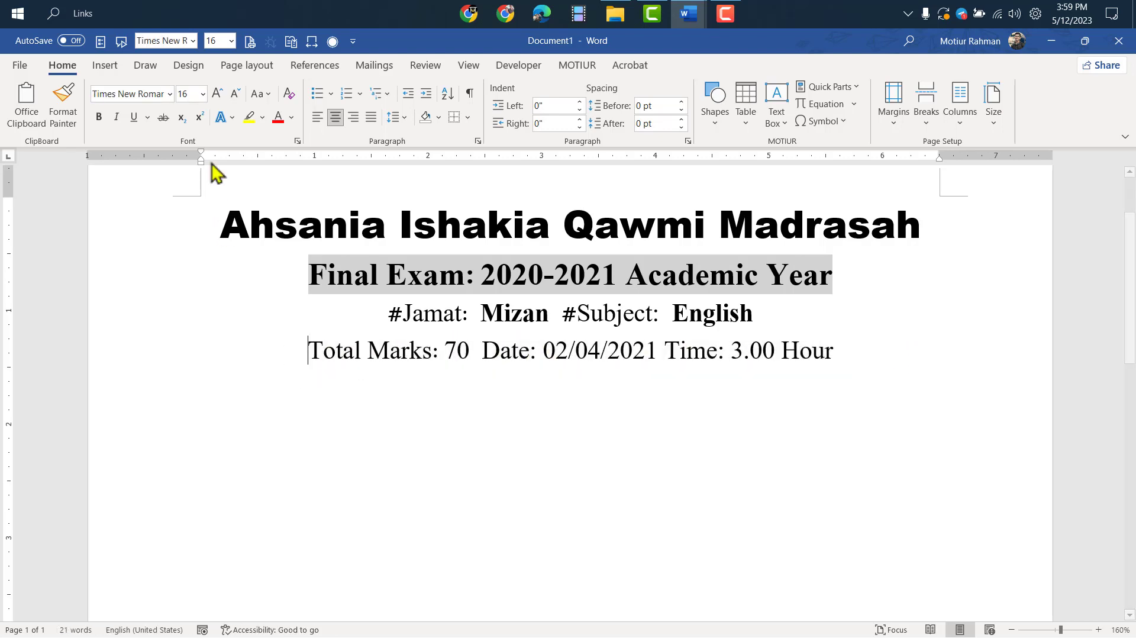
click(208, 161)
drag(208, 164, 203, 159)
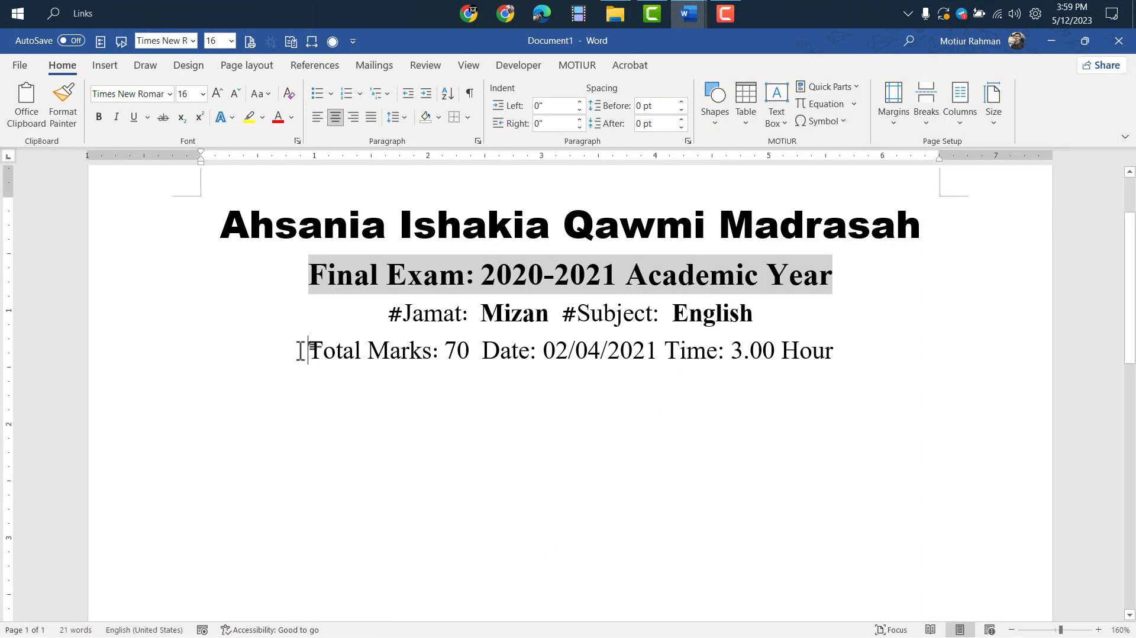
key(ctrl+l)
drag(378, 350, 536, 356)
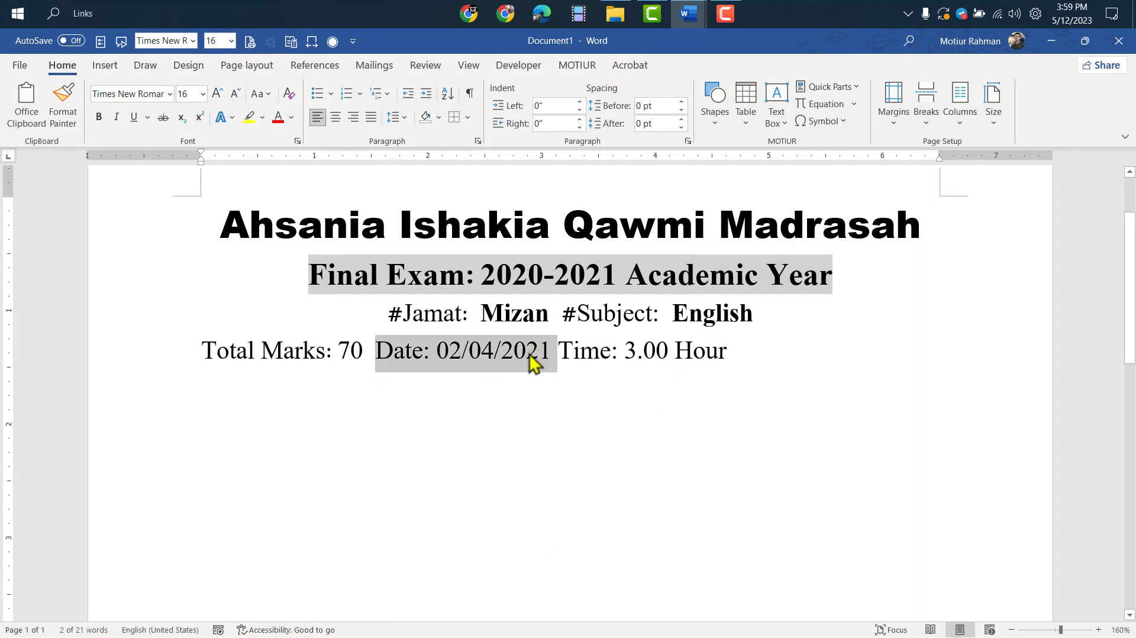
key(ctrl+e)
key(ctrl+l)
Step: Inspect the 3" tab stop in the Tabs dialog and close it unchanged
double_click(542, 159)
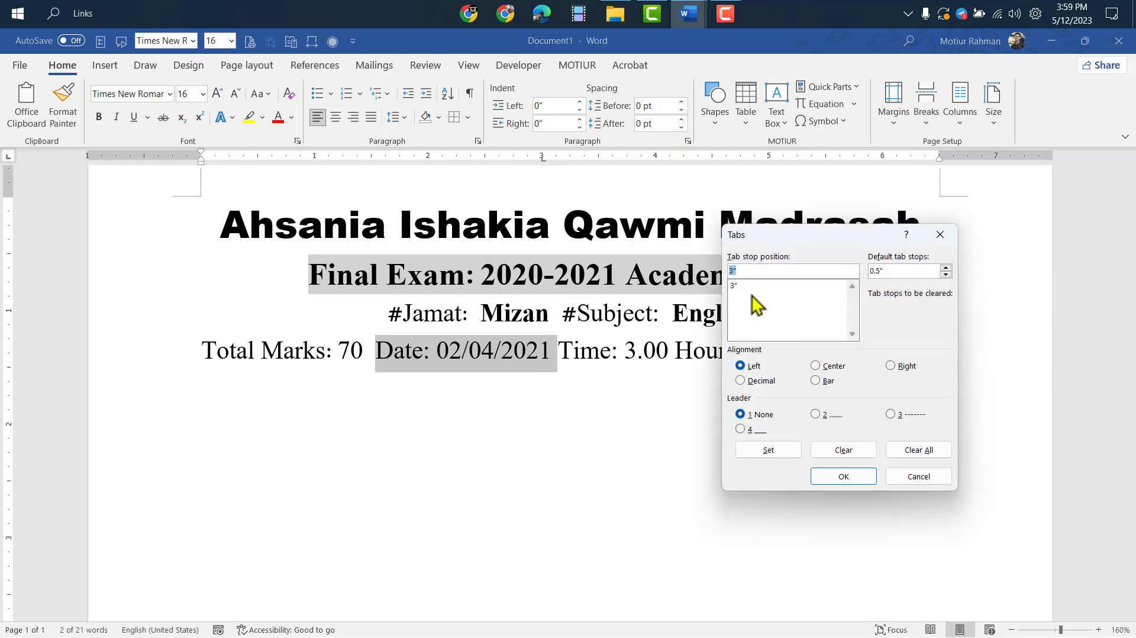
click(738, 286)
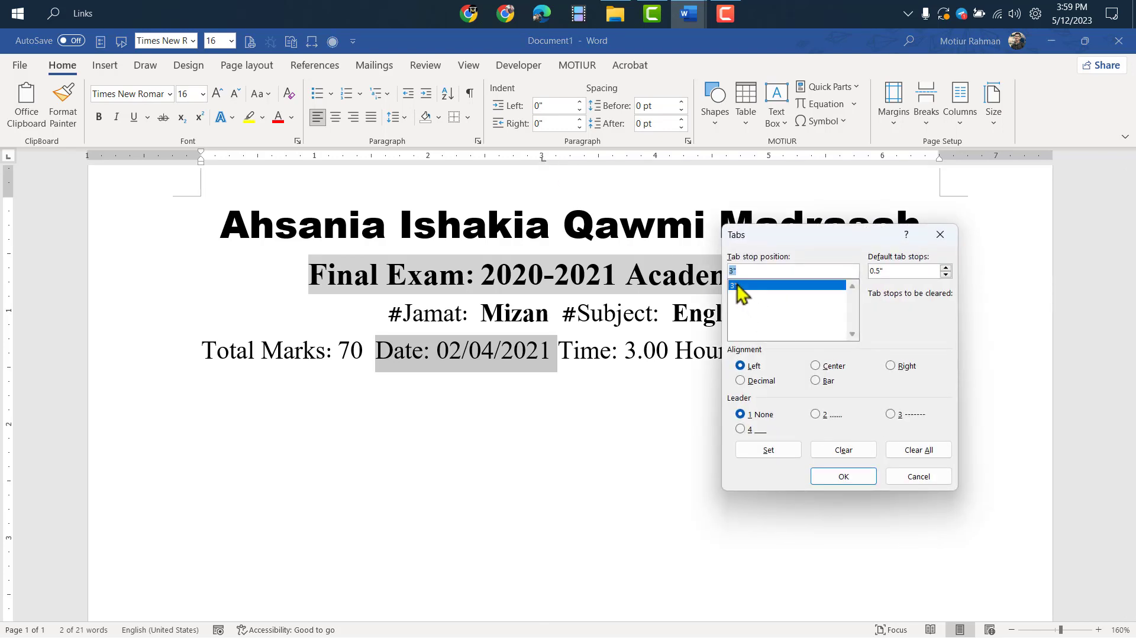
click(916, 483)
Step: Place a centre tab stop at 3" and a right tab stop at the right margin
click(9, 157)
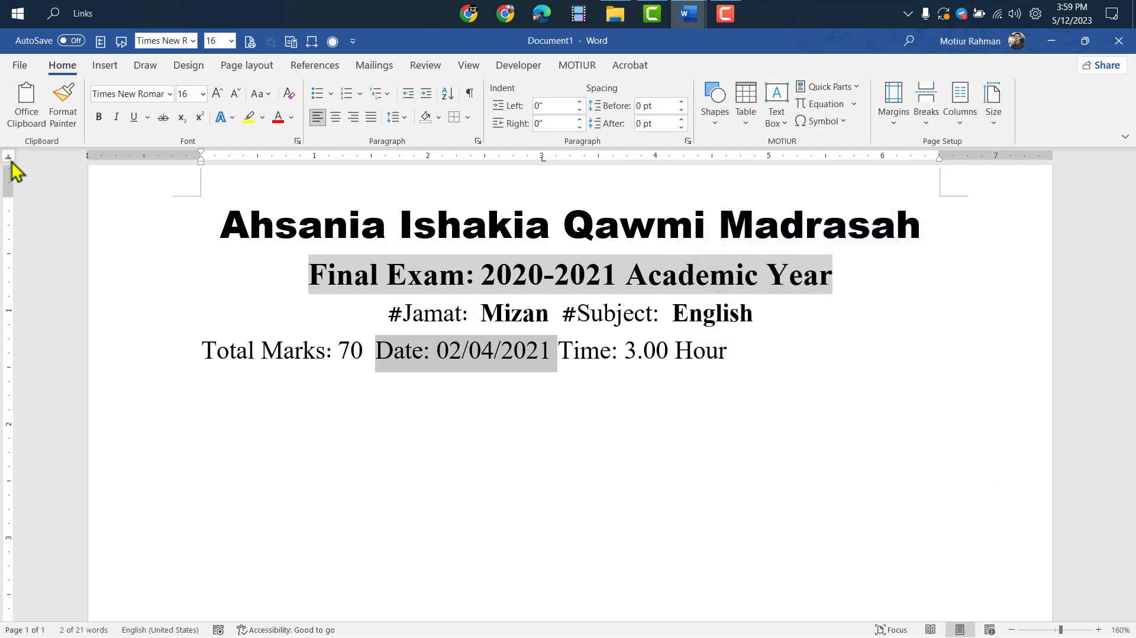
click(542, 158)
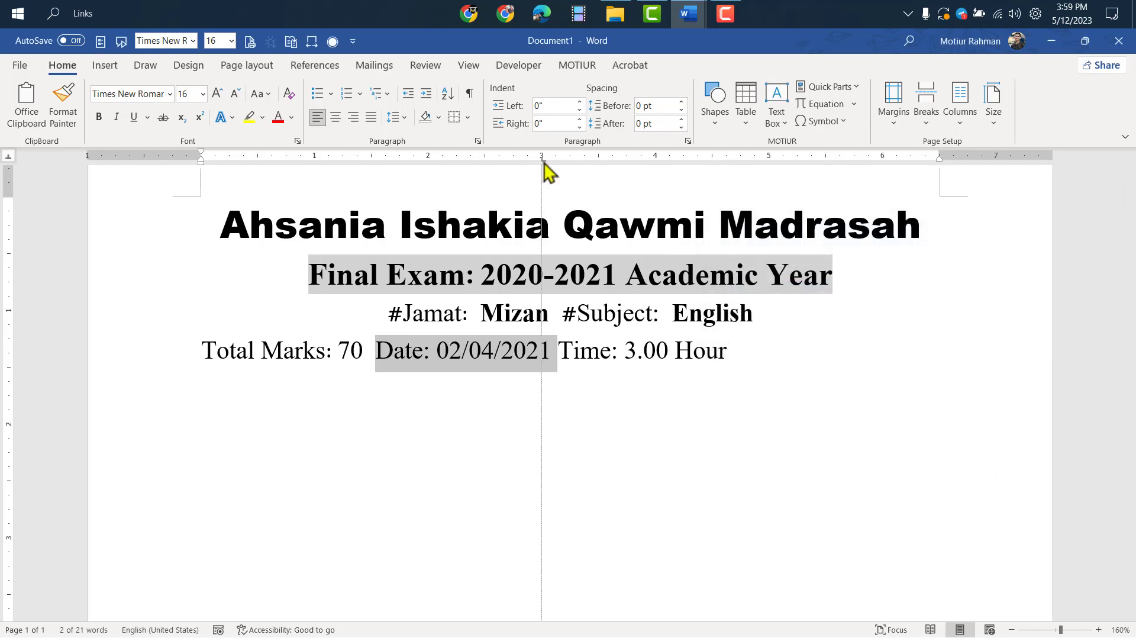
click(542, 158)
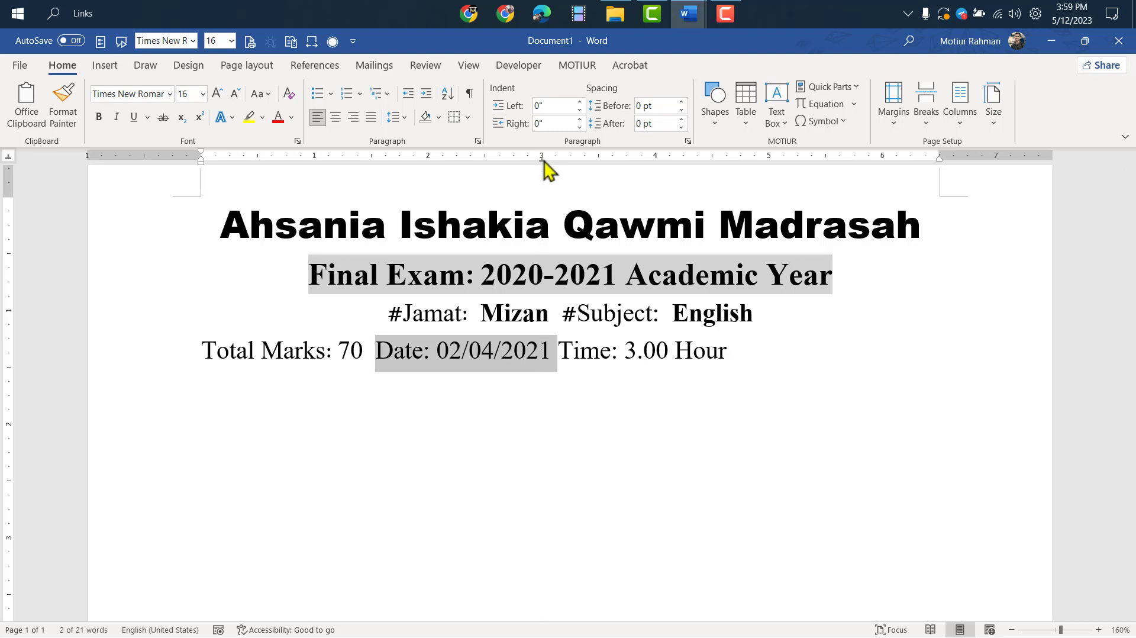
drag(745, 361, 559, 348)
click(890, 158)
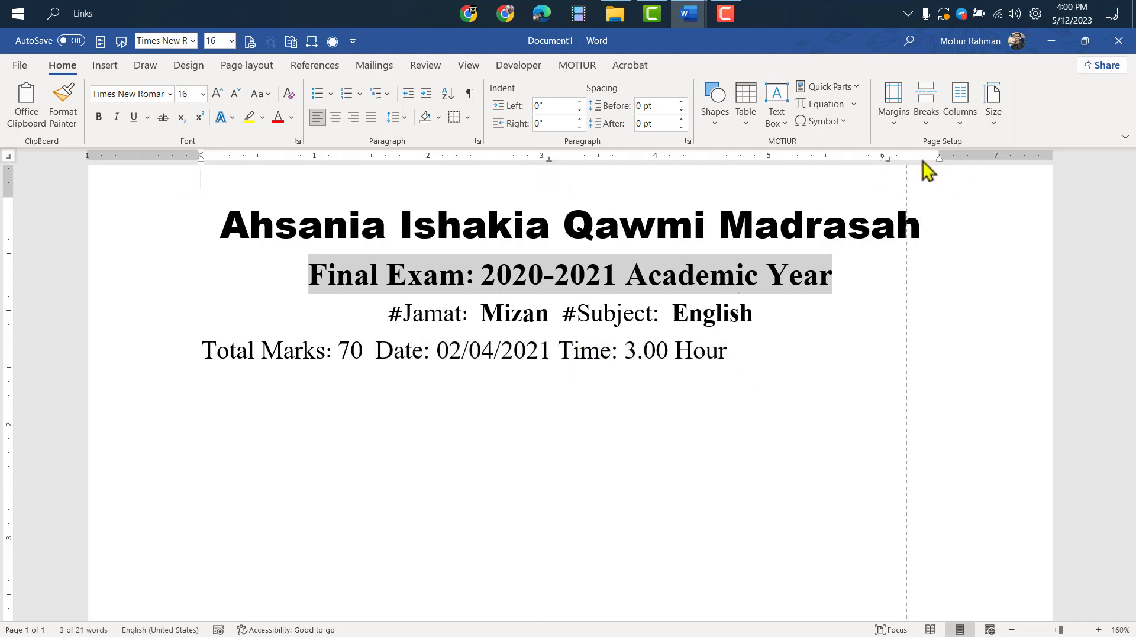
drag(926, 171, 938, 172)
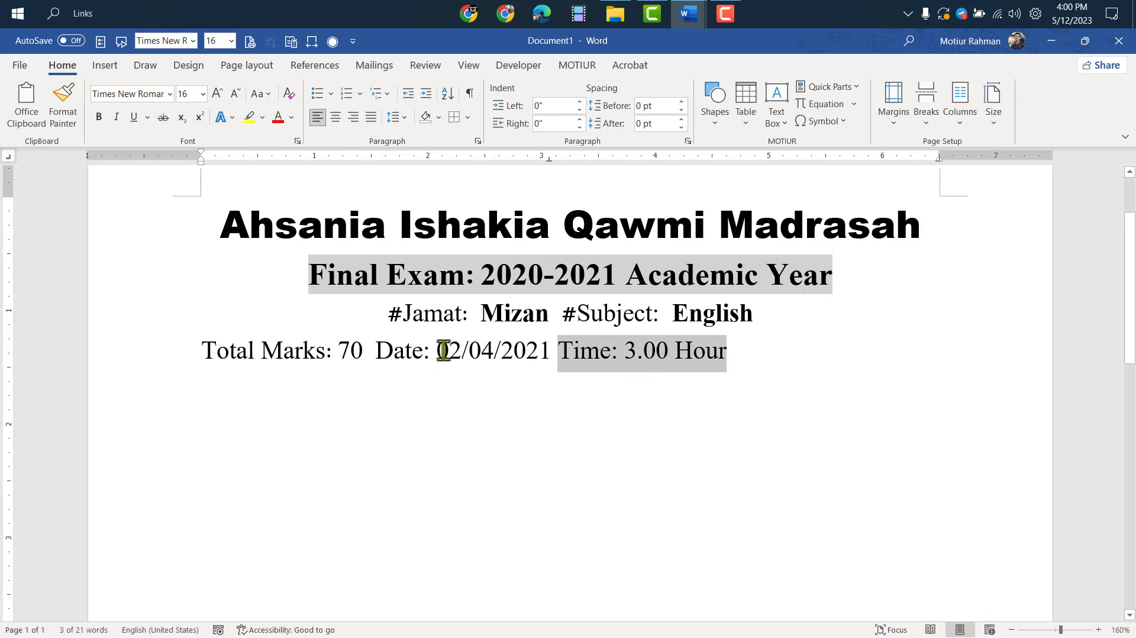
Step: Push 'Time: 3.00 hour' to the right margin, changing 'Hour' to lowercase
key(ctrl+z)
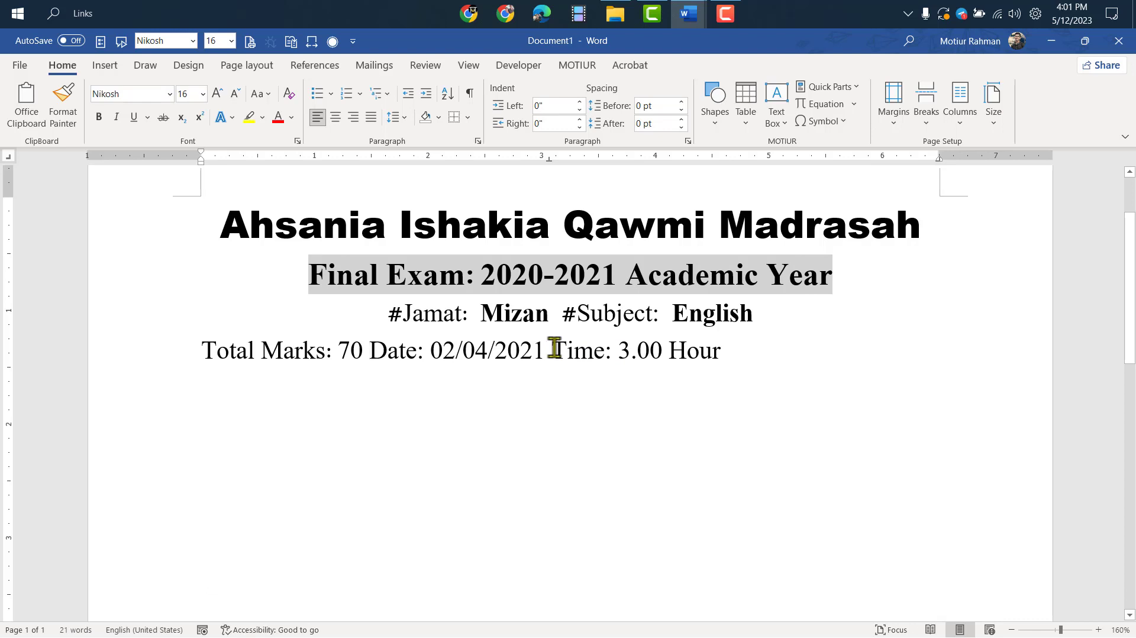
click(555, 347)
key(Tab)
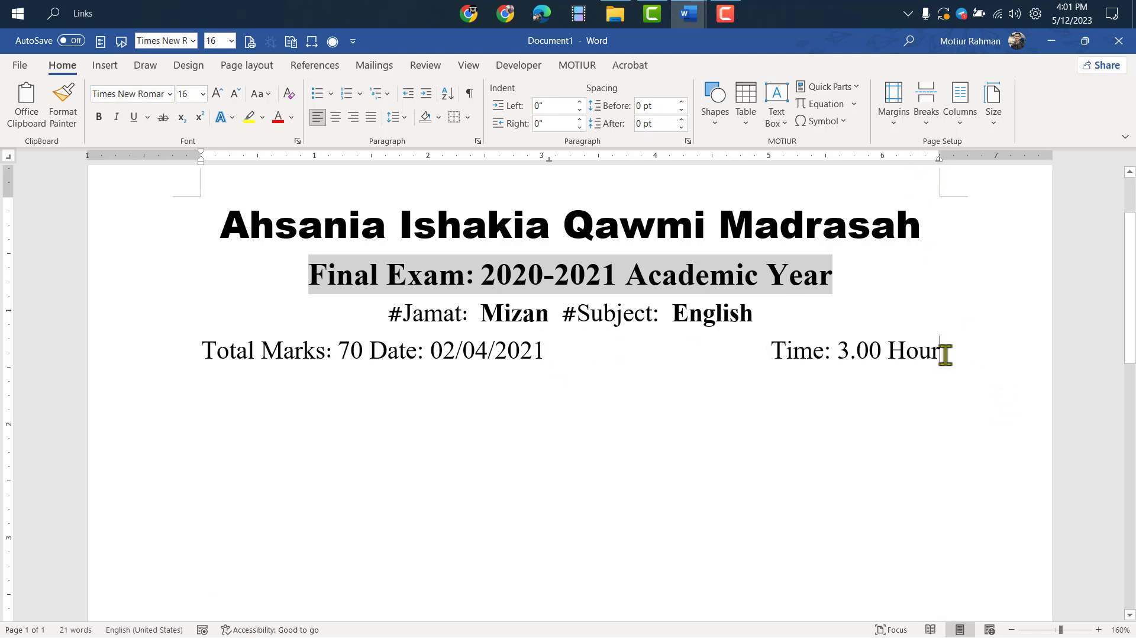
click(945, 355)
key(BackSpace)
key(BackSpace)
key(BackSpace)
key(BackSpace)
key(BackSpace)
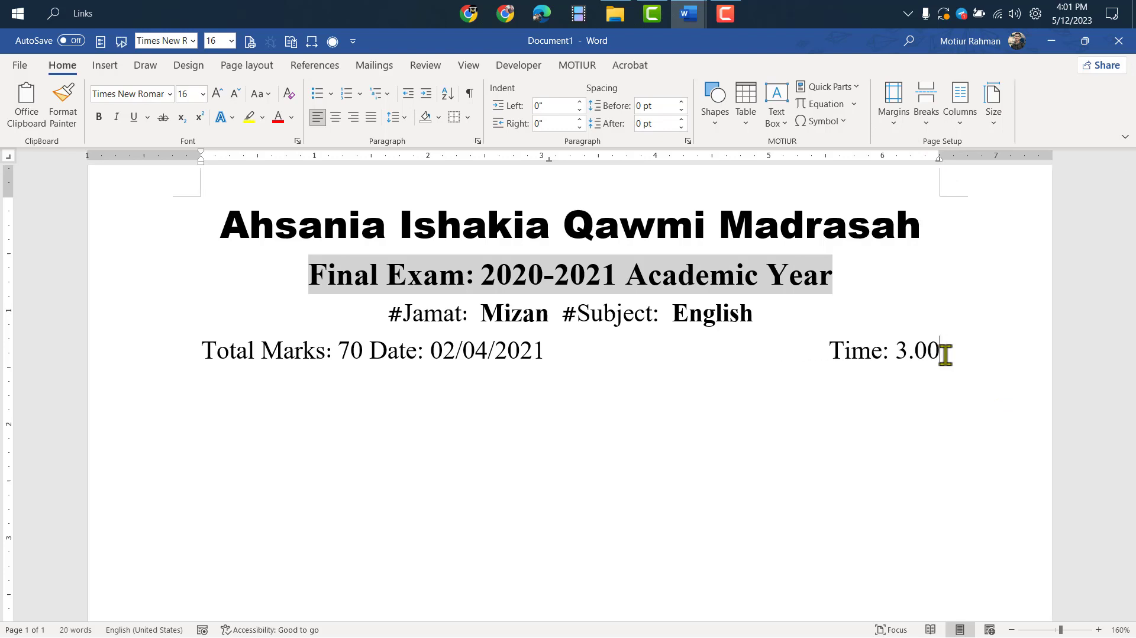
text( hou)
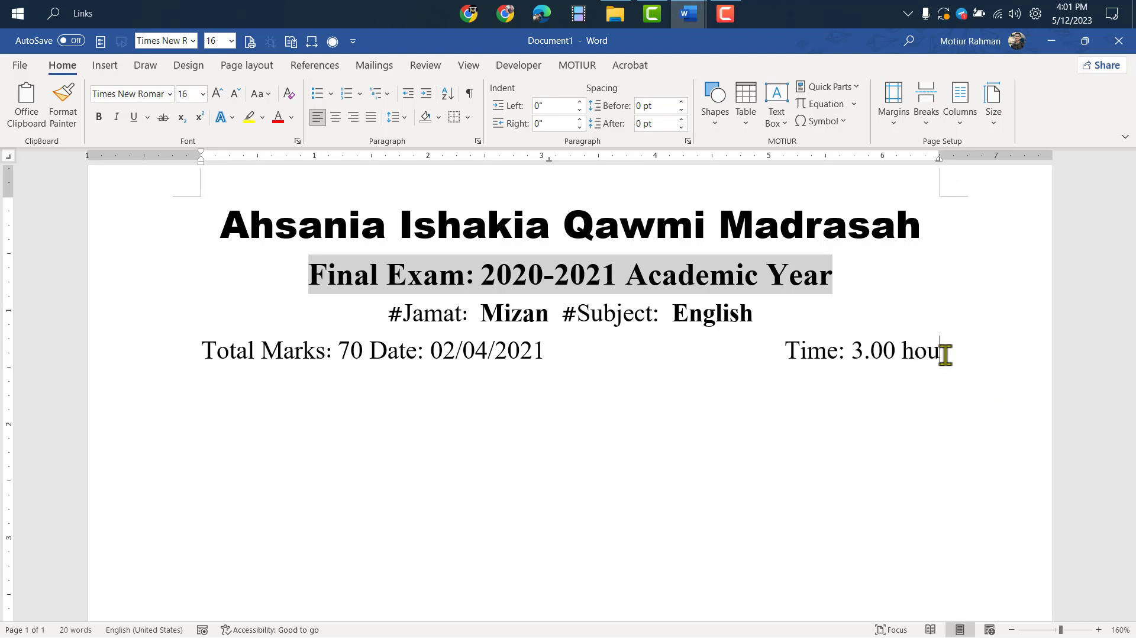
text(r)
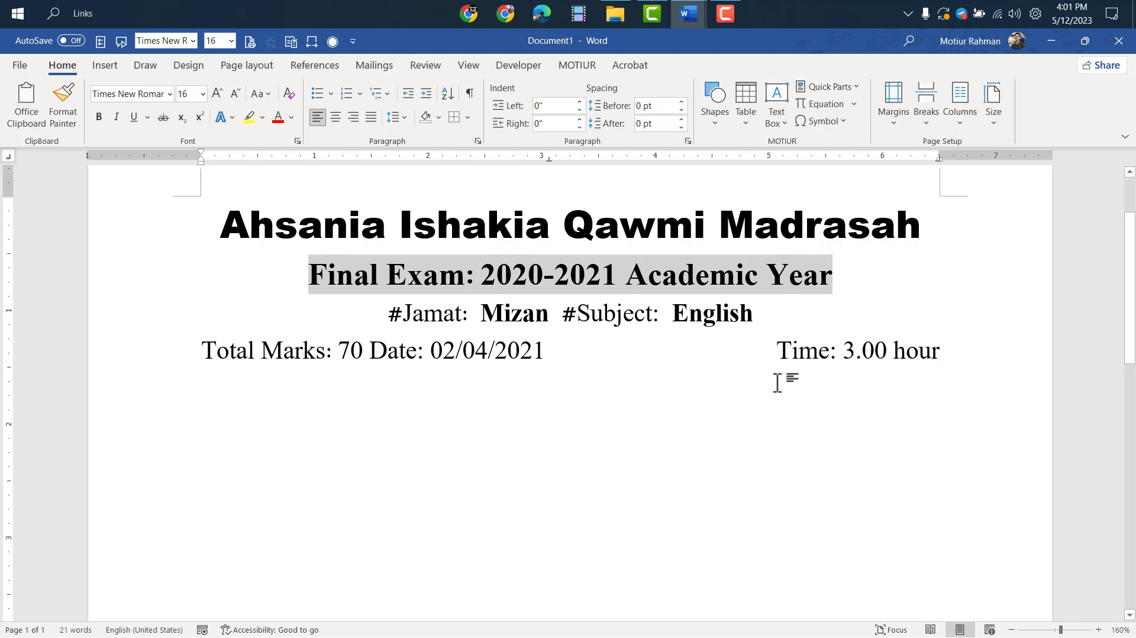
Step: Move the date to the 3" centre tab stop, keeping Time at the right margin
click(375, 355)
drag(578, 355, 384, 349)
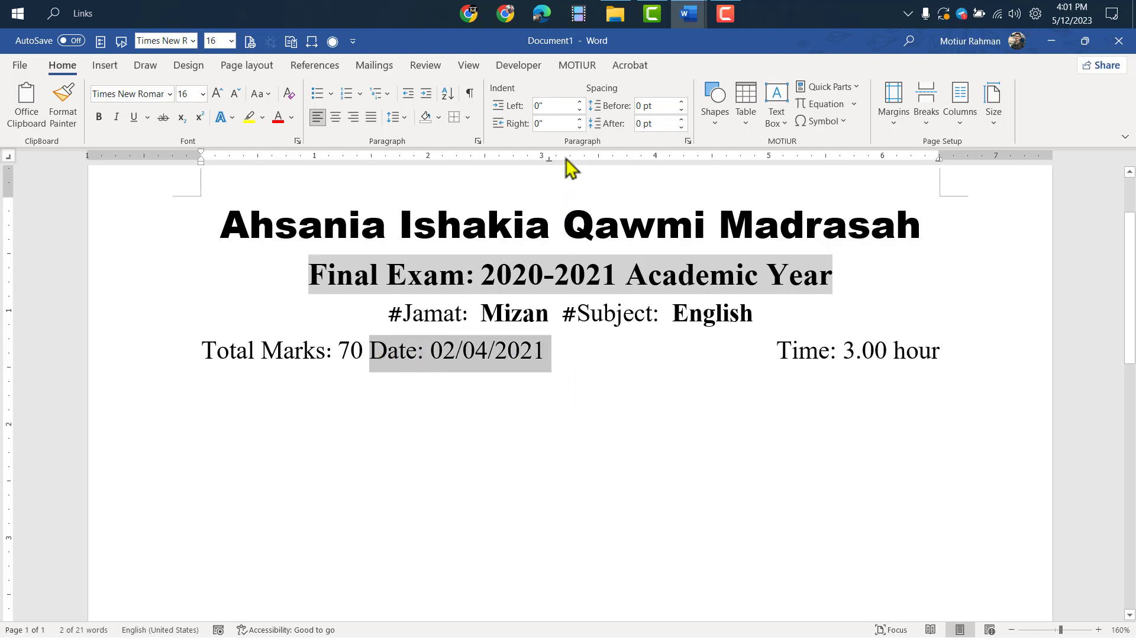
click(371, 361)
key(Tab)
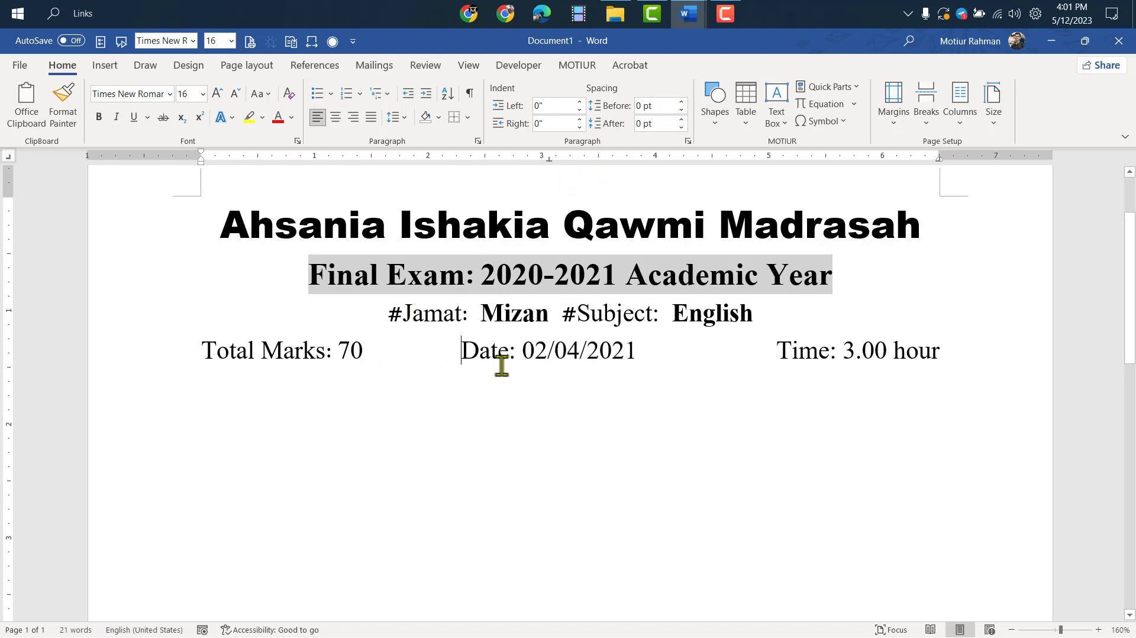
key(BackSpace)
click(769, 354)
key(BackSpace)
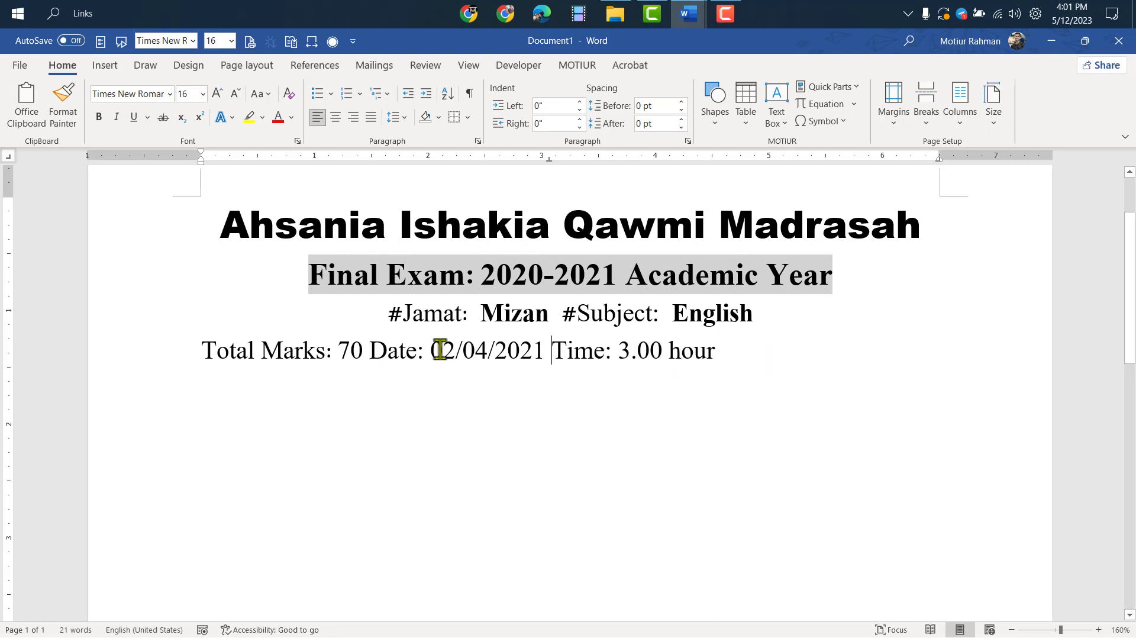
key(BackSpace)
click(552, 349)
key(Tab)
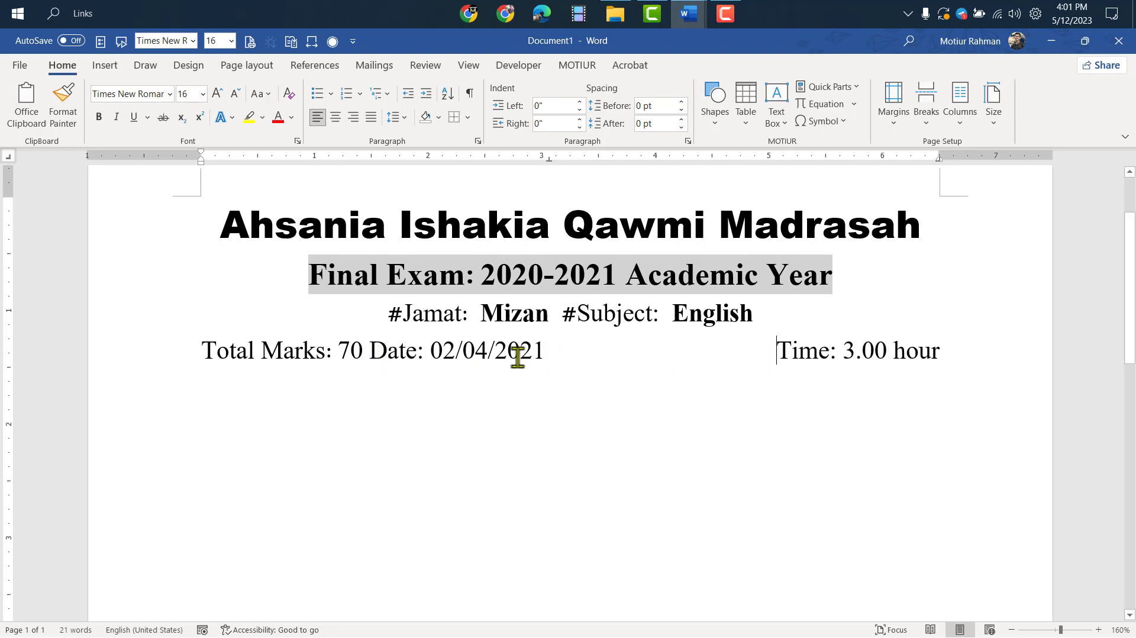
key(Tab)
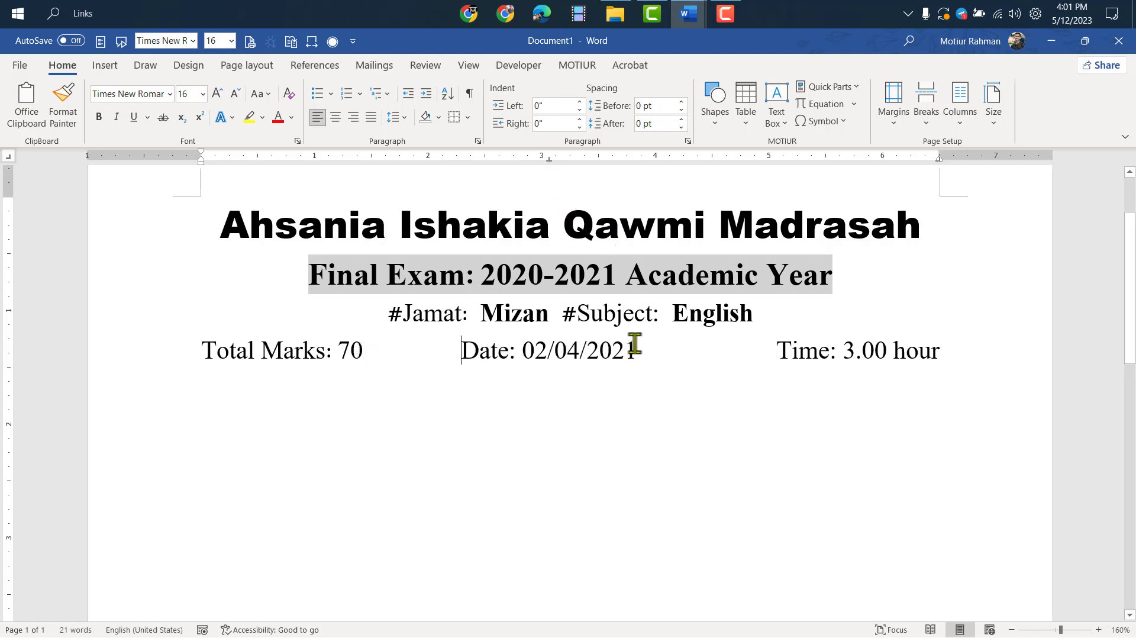
Step: Add ' of the exam' after the Date label
click(613, 350)
click(510, 349)
text(of )
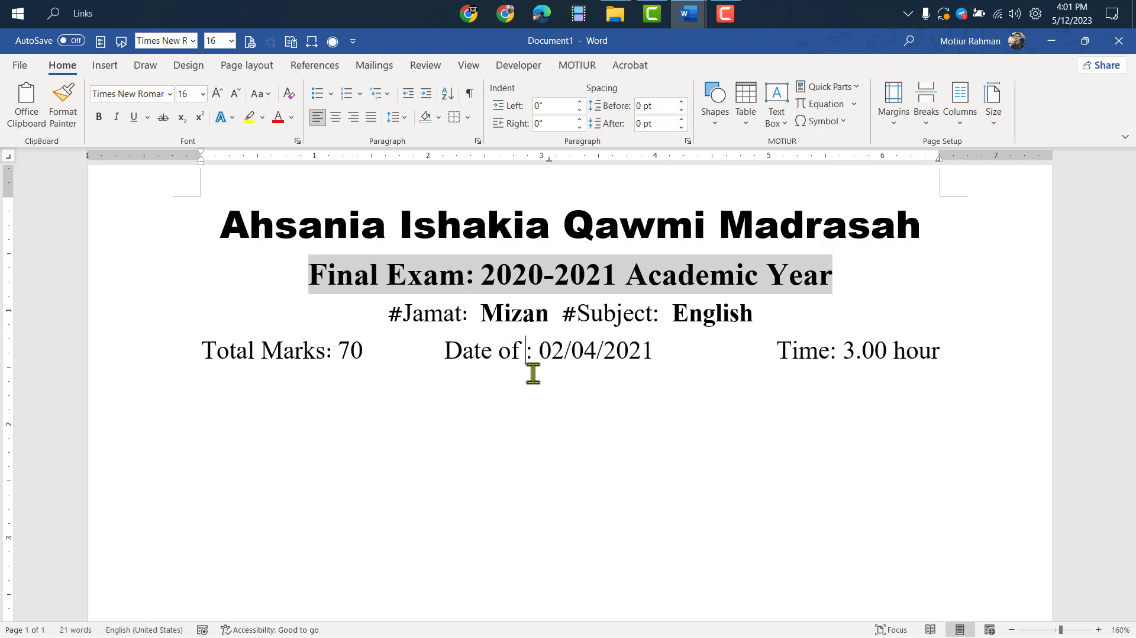
text(the exam)
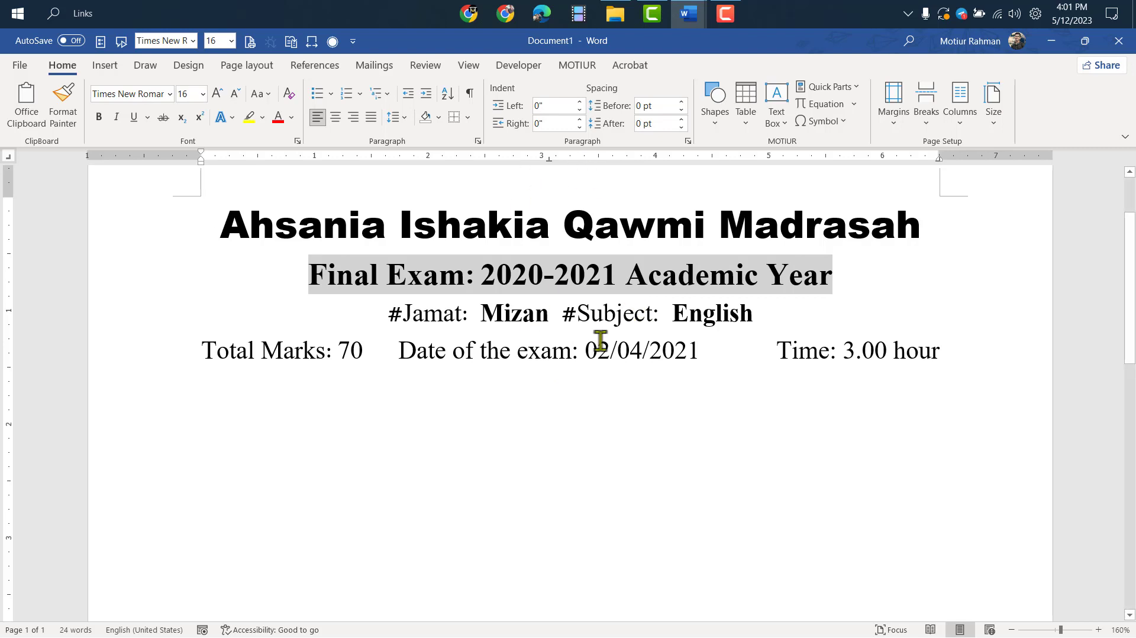
Step: Try a bottom border under the Total Marks line, then undo it
scroll(635, 406, down, 1)
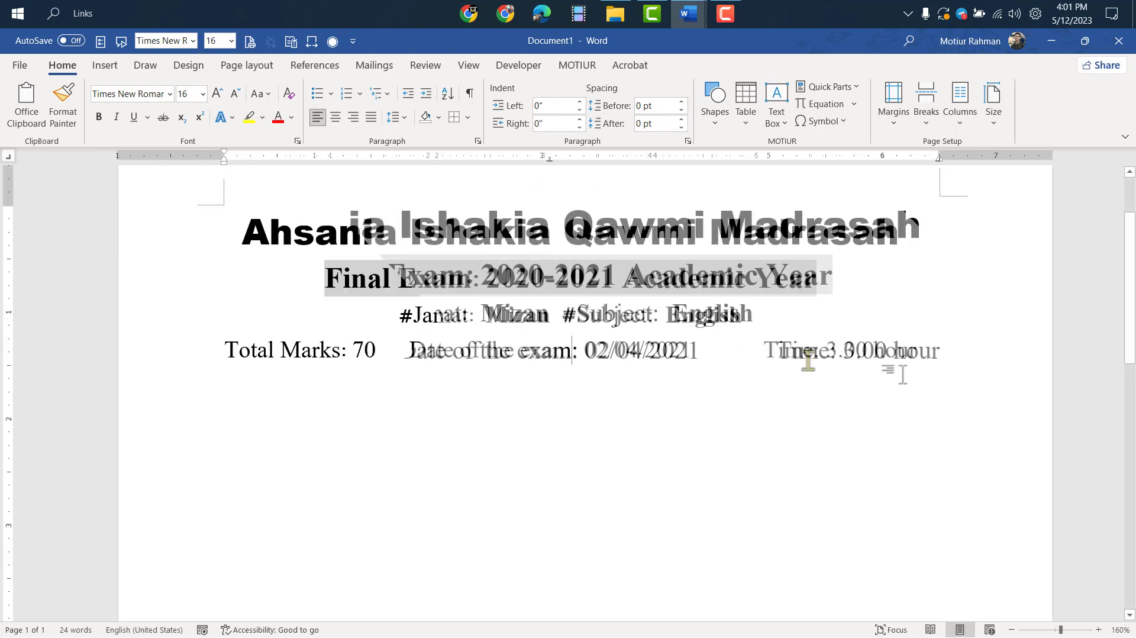
drag(928, 358, 208, 364)
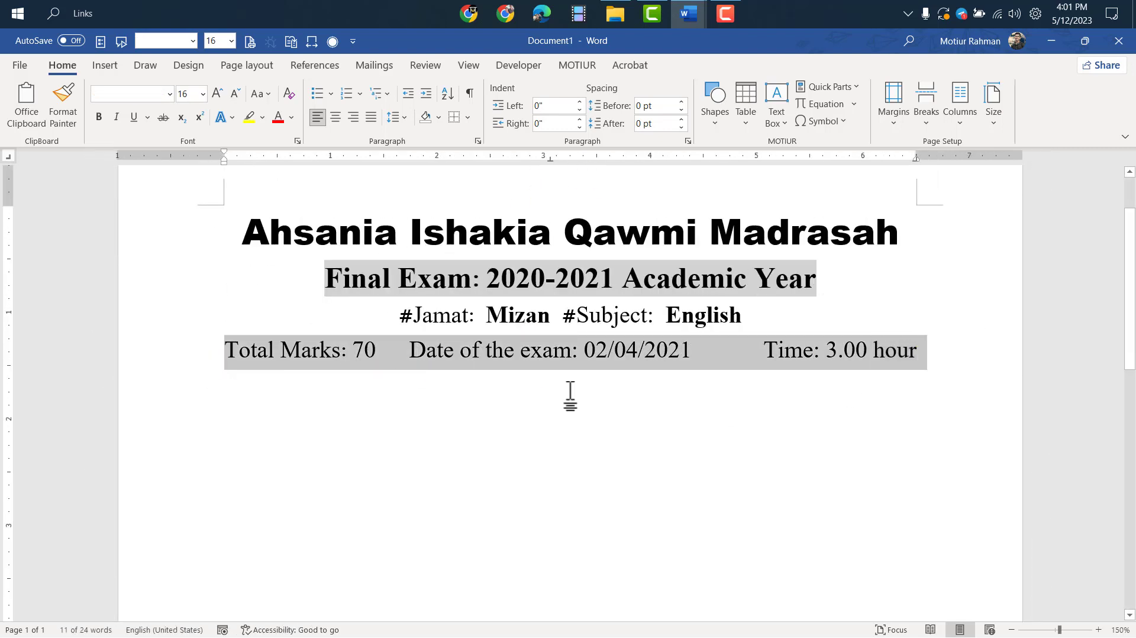
drag(935, 355, 199, 340)
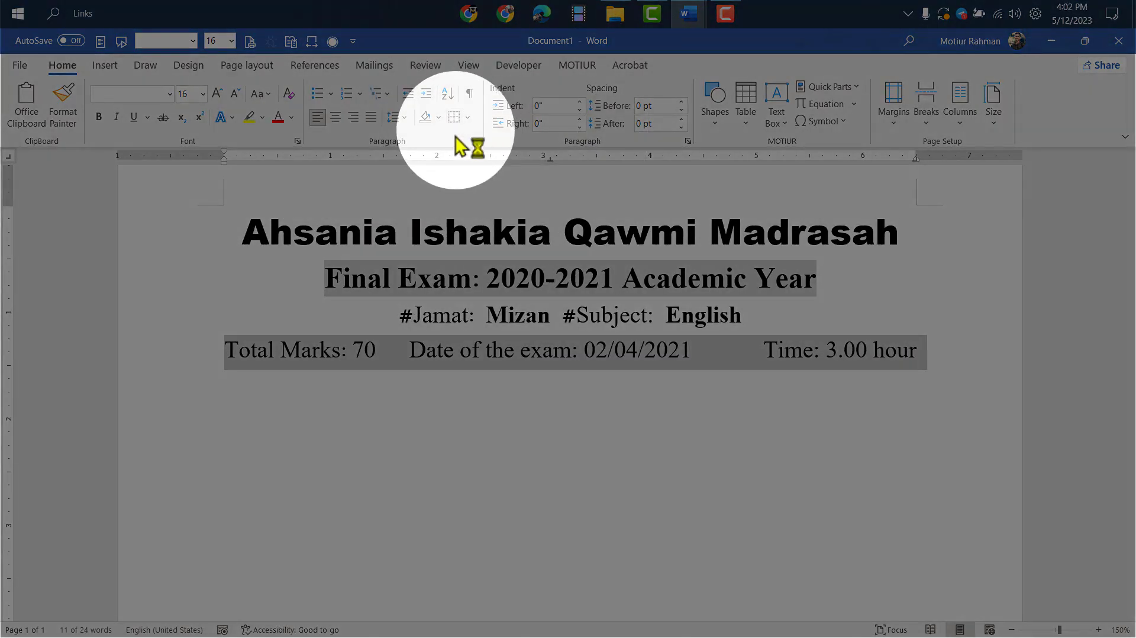
click(474, 126)
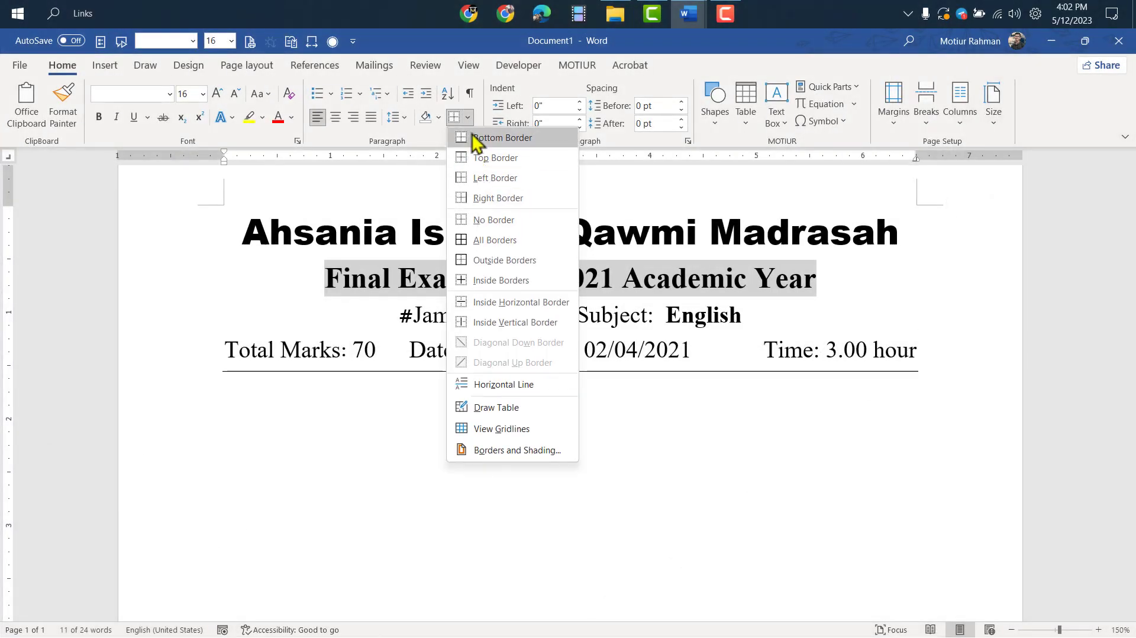
click(495, 141)
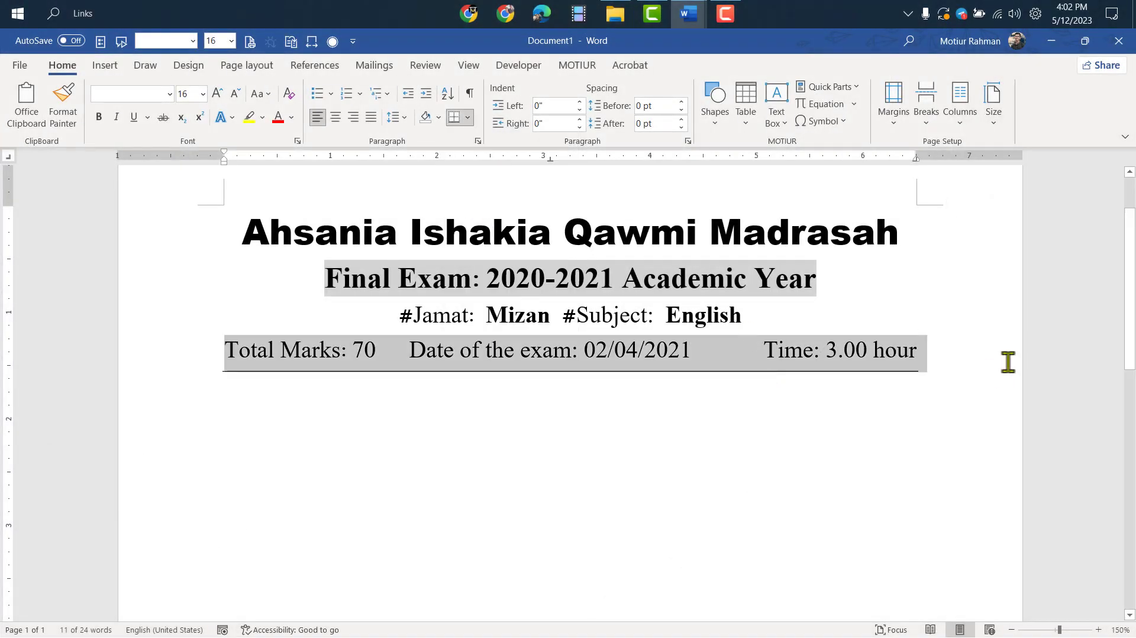
click(940, 360)
key(ctrl+z)
Step: Add a new line below and type hyphens so AutoFormat draws a horizontal rule
click(928, 352)
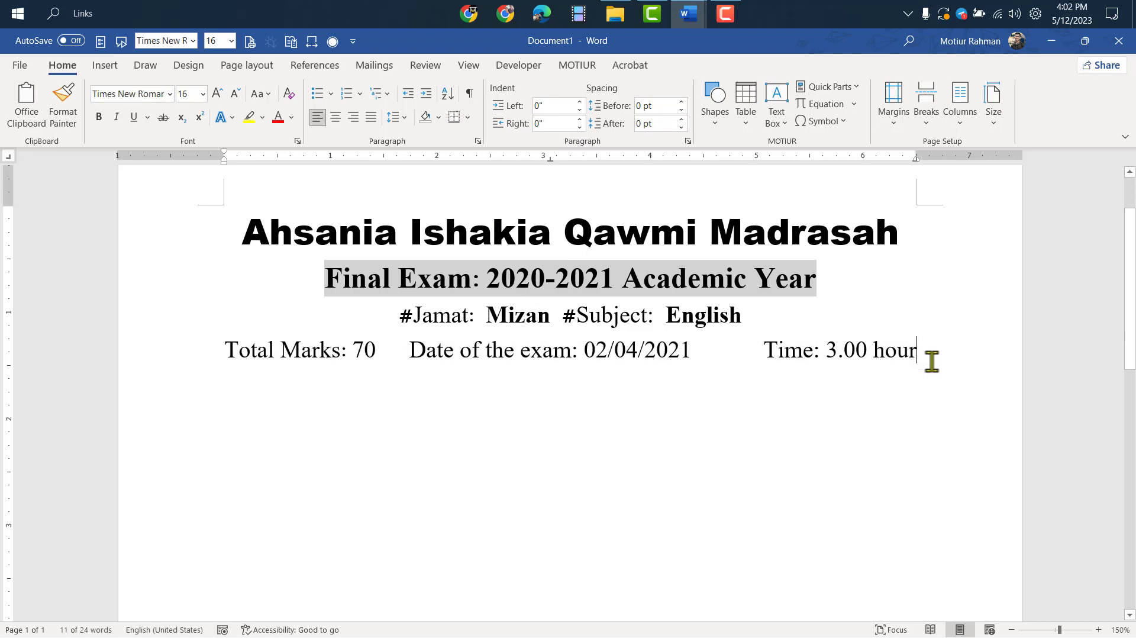
key(Return)
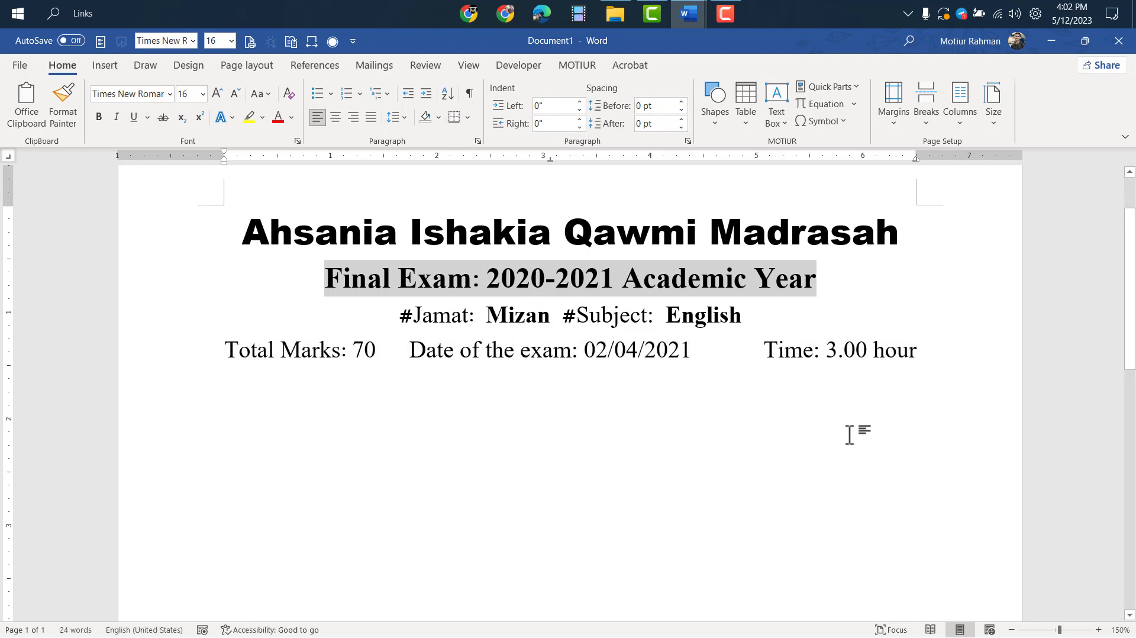
text(---)
key(Return)
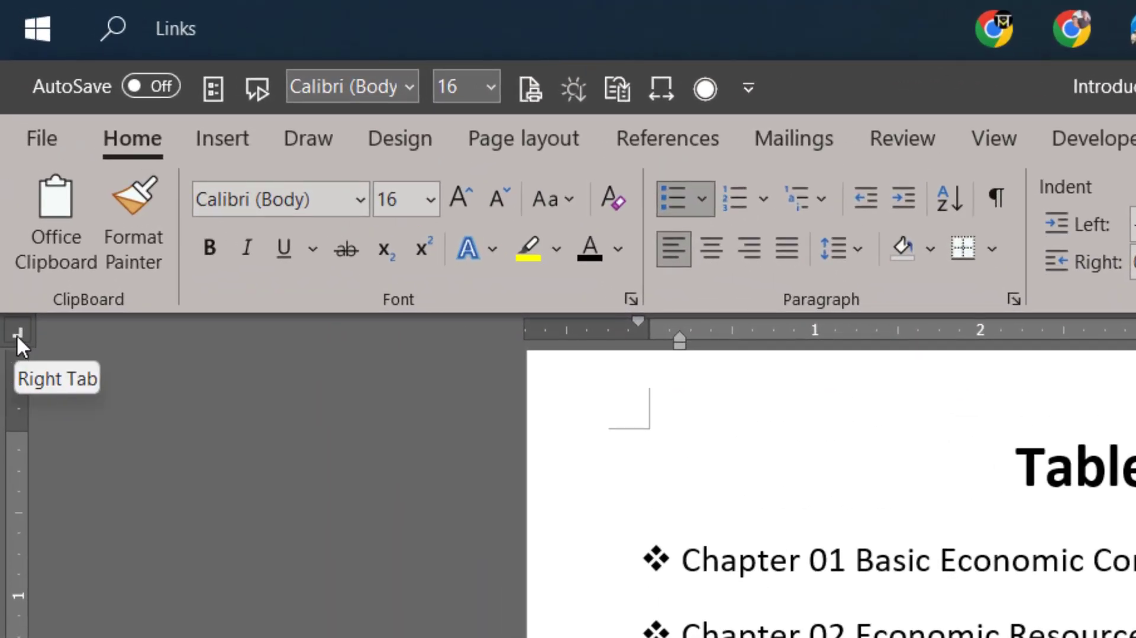
Step: Select the chapter lines and try right tab stop positions on the ruler
click(16, 335)
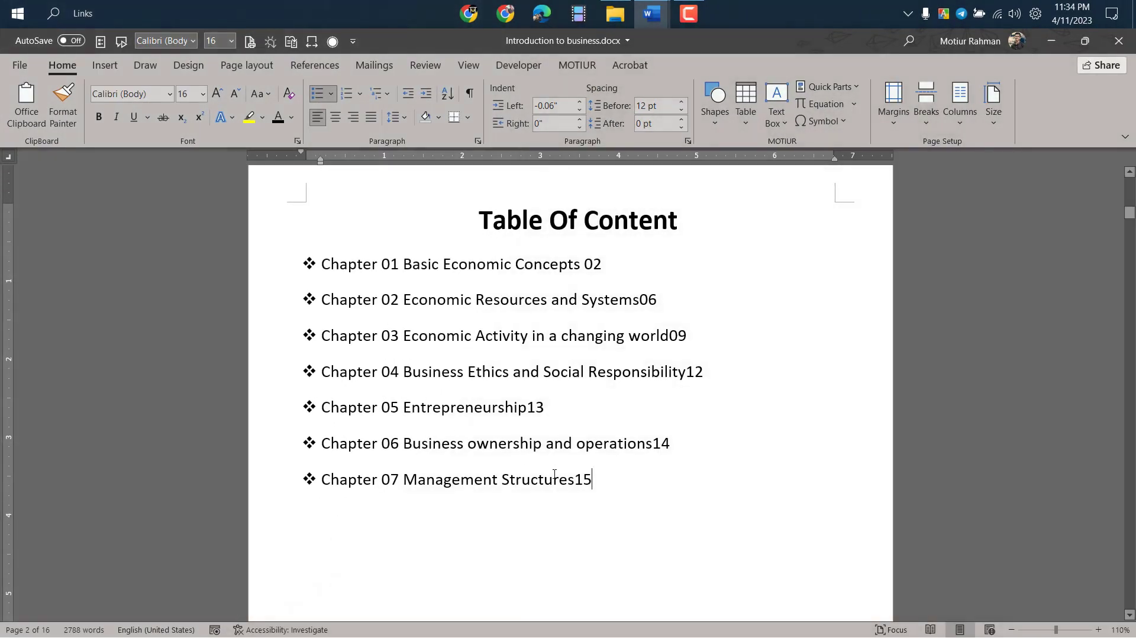
drag(578, 478, 324, 257)
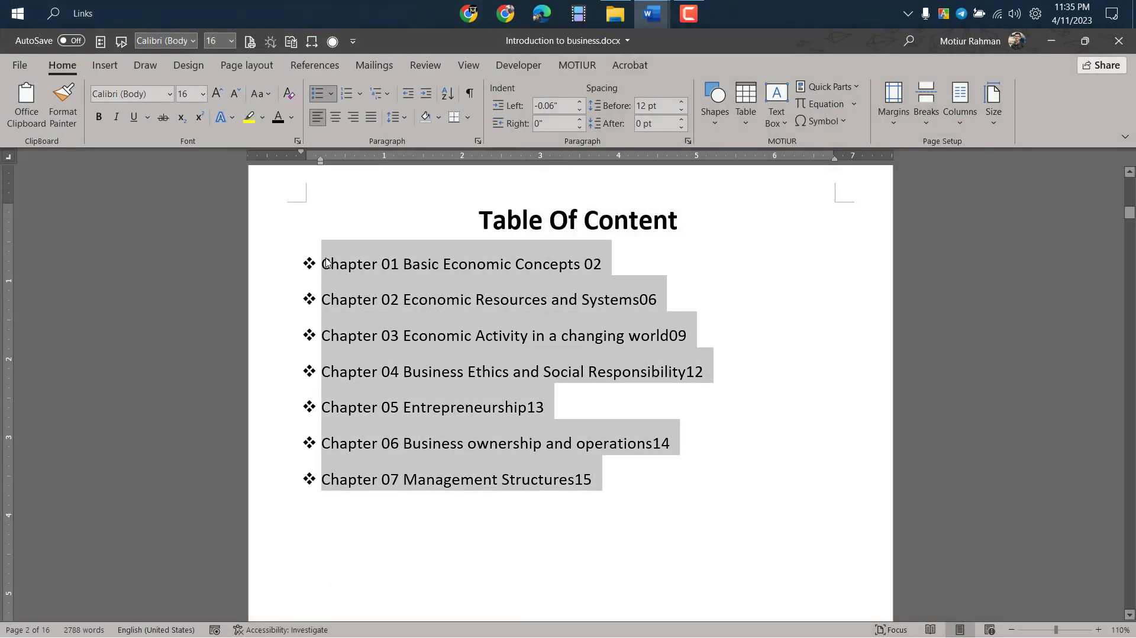
drag(780, 158, 827, 160)
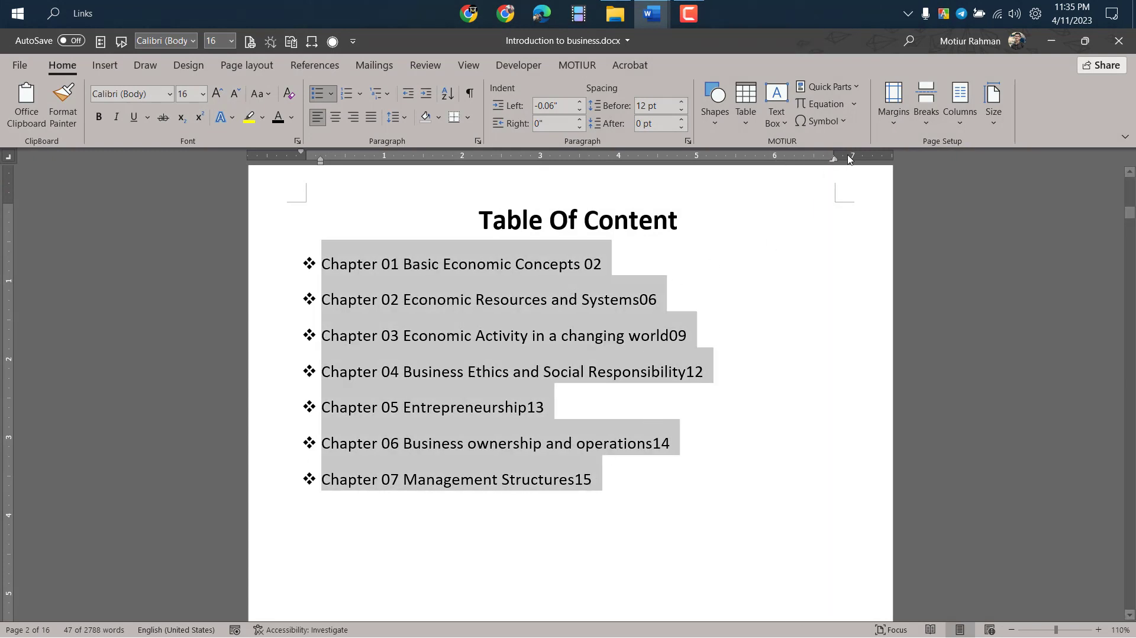
click(732, 231)
drag(725, 337, 326, 264)
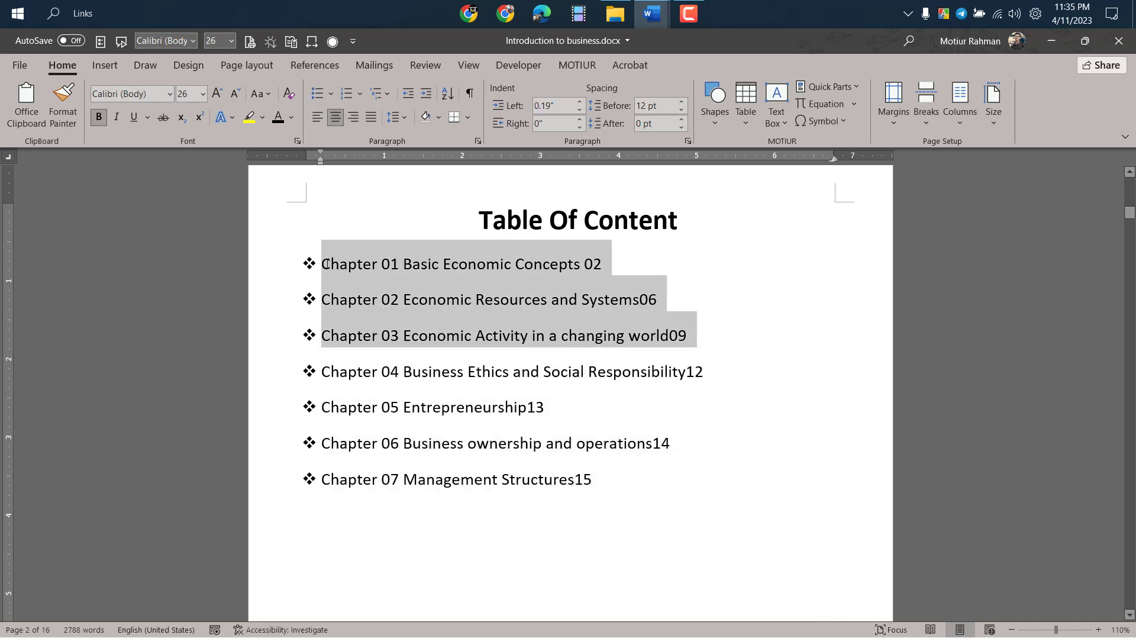
drag(740, 158, 799, 158)
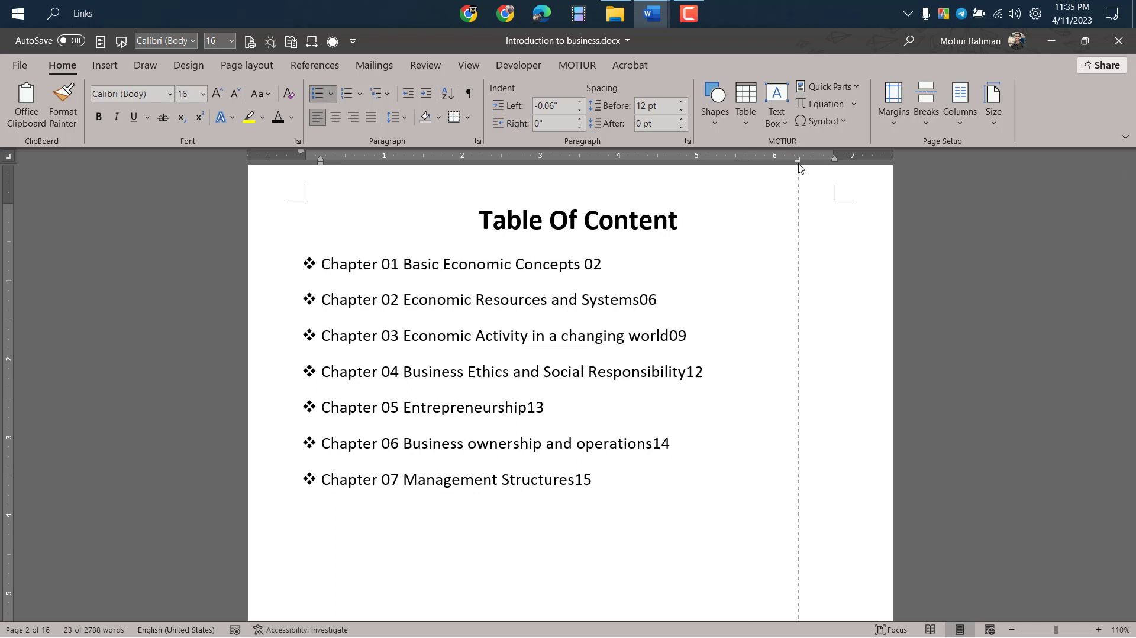
click(701, 330)
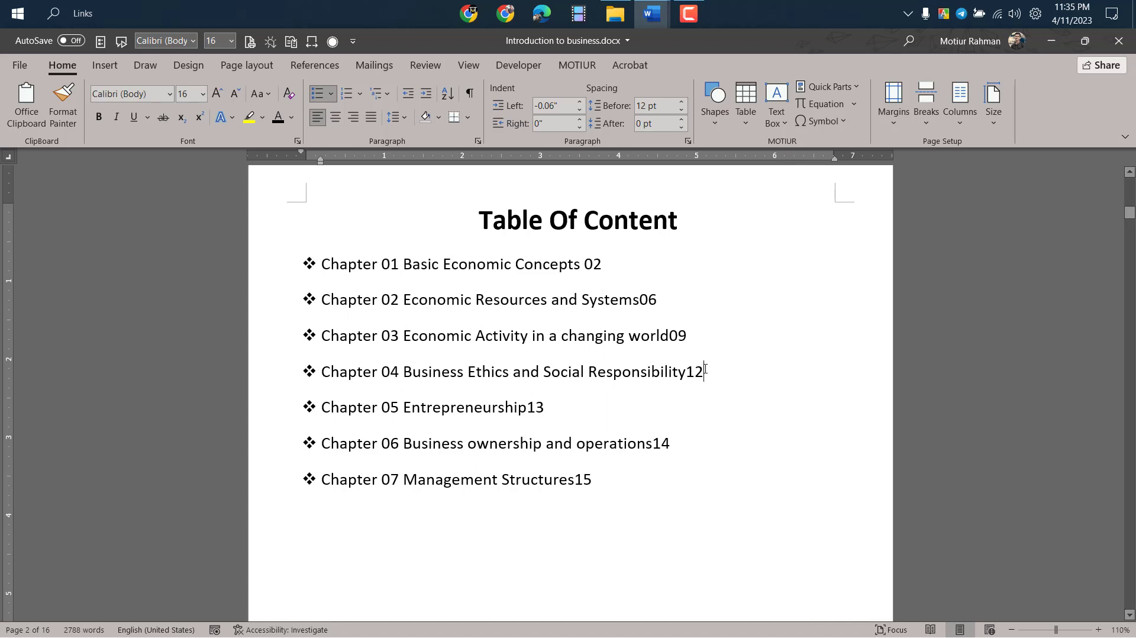
drag(704, 369, 321, 373)
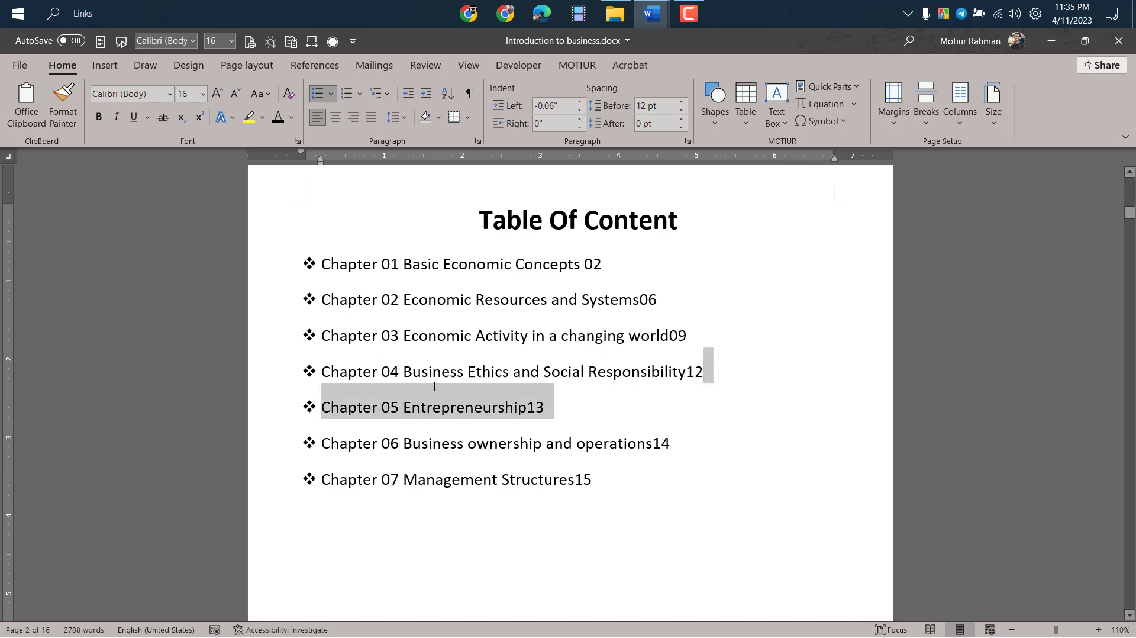
click(687, 331)
key(ctrl+shift+Up)
key(ctrl+shift+Up)
key(ctrl+shift+Up)
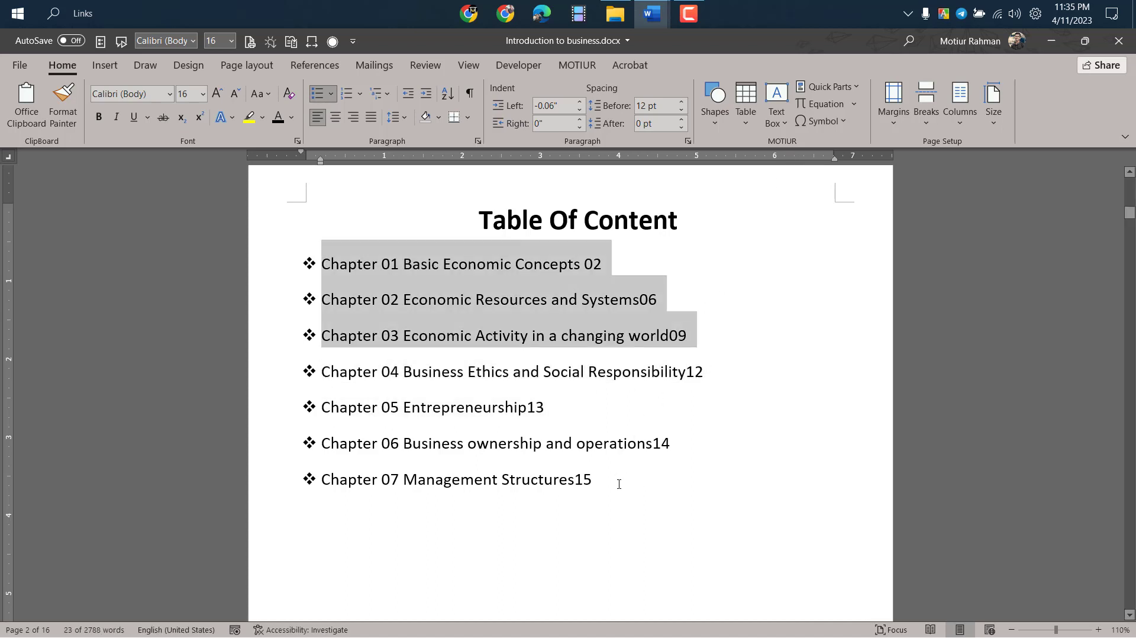
drag(619, 484, 345, 252)
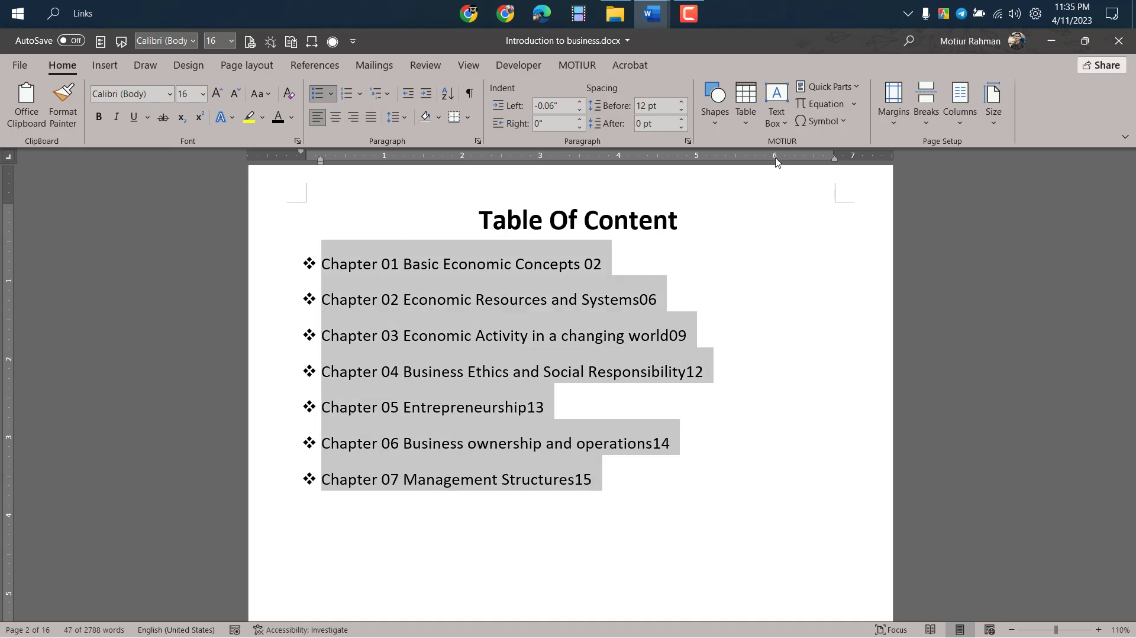
drag(787, 158, 833, 168)
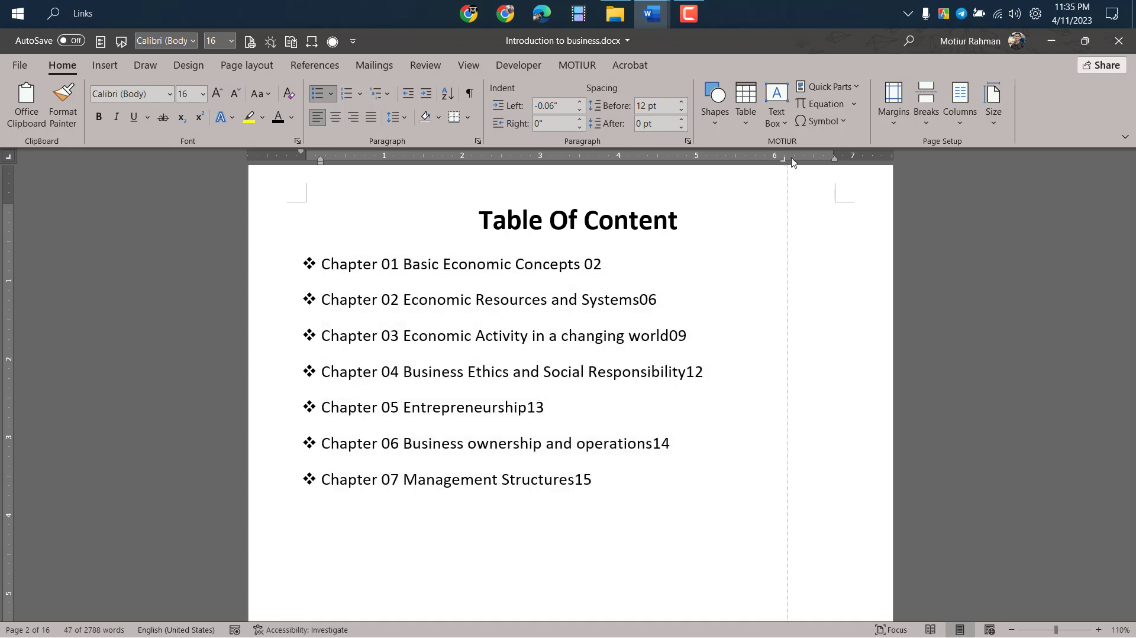
click(597, 481)
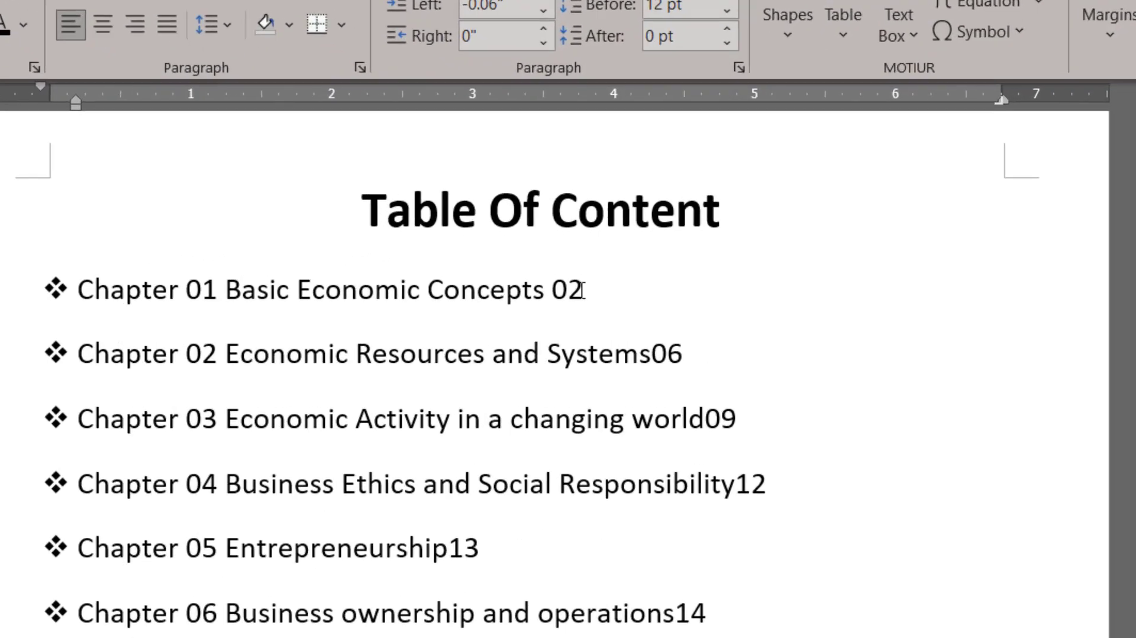
Step: Set a right tab at the margin and tab Chapter 01's 02 flush right
click(584, 264)
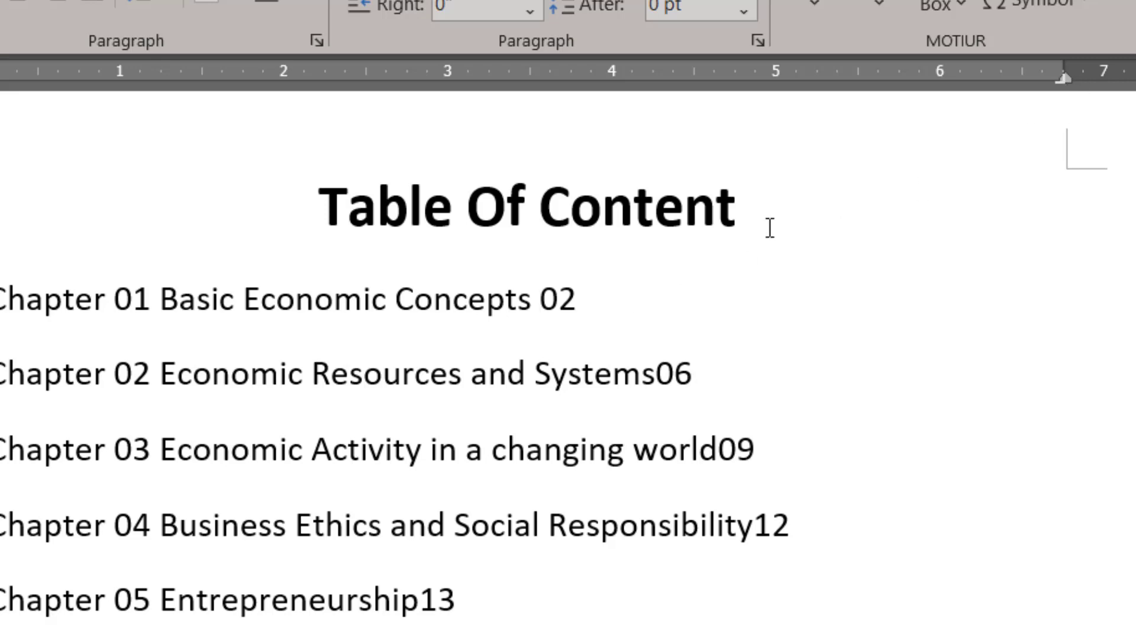
click(1064, 78)
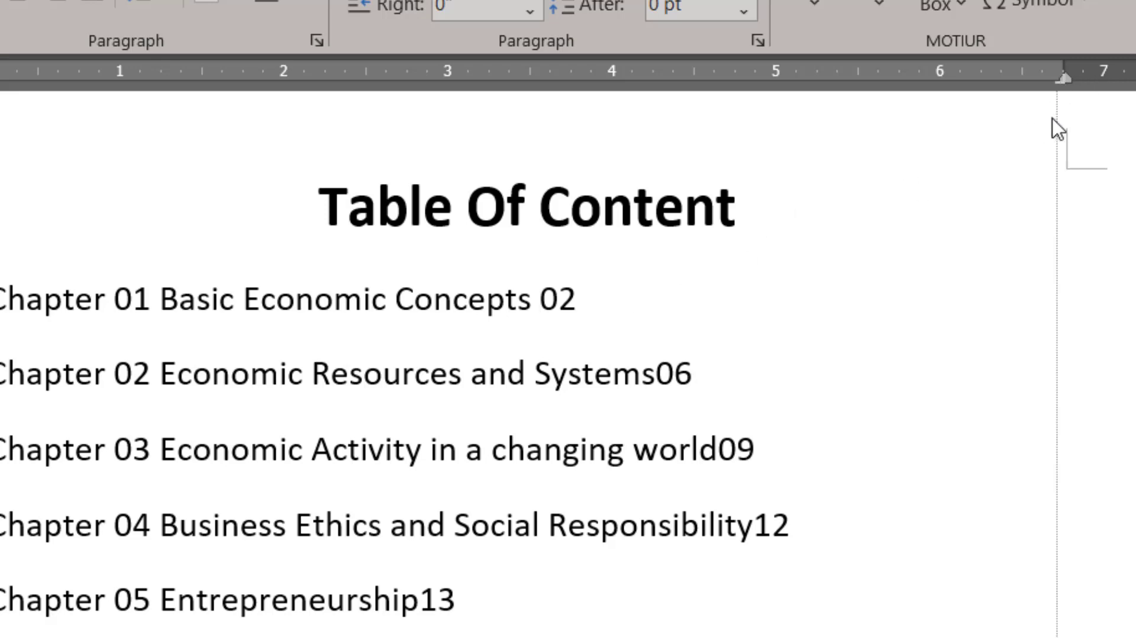
key(Tab)
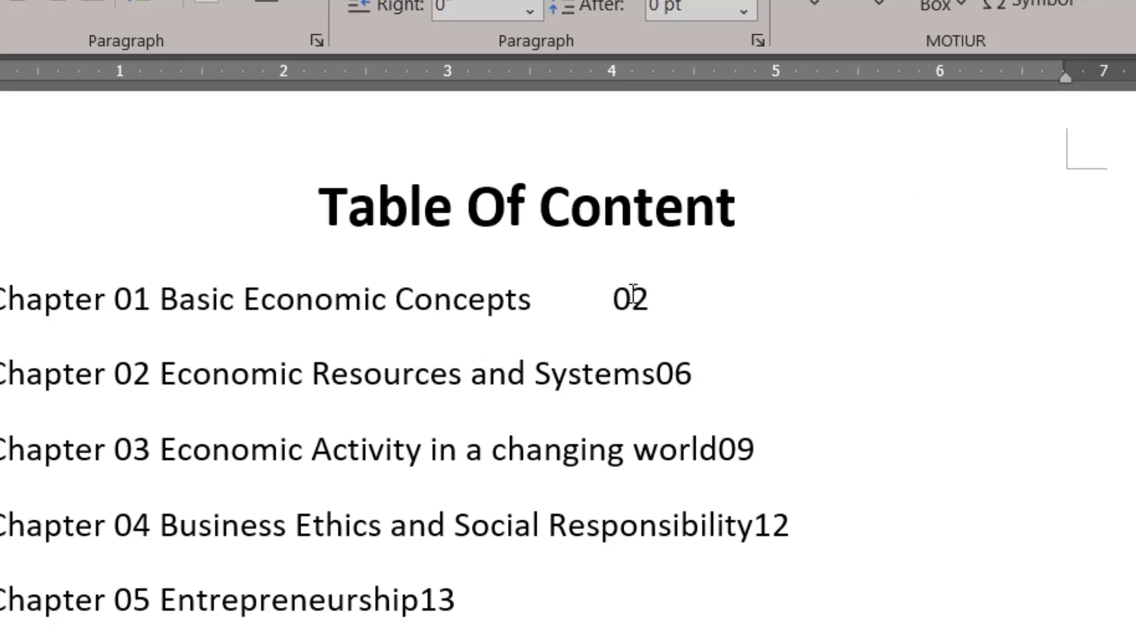
key(BackSpace)
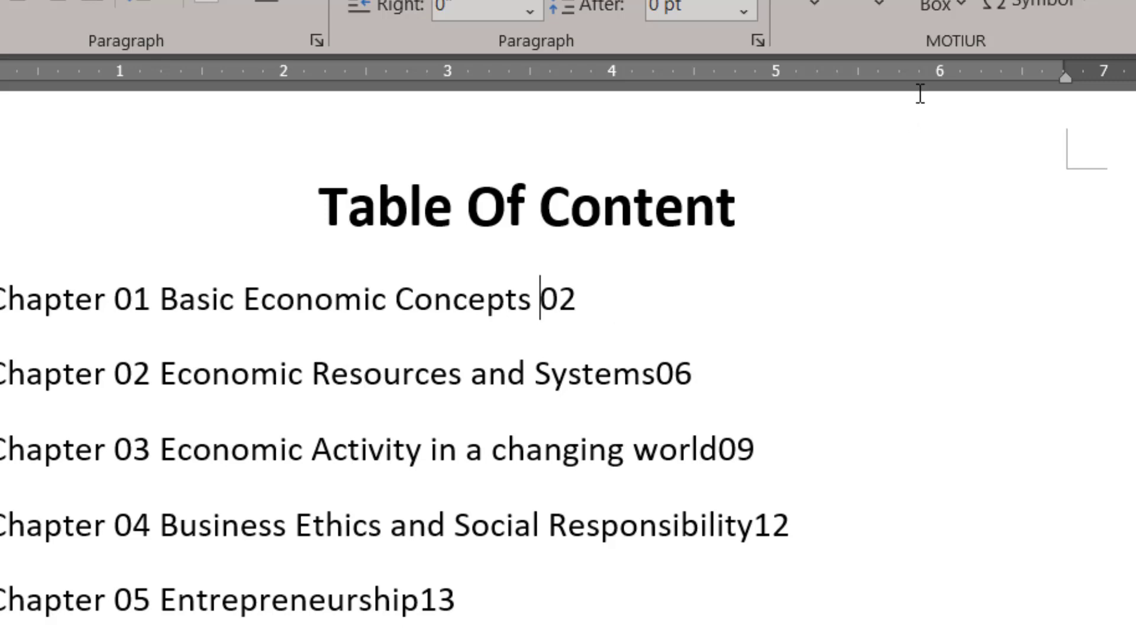
drag(1003, 80, 1059, 82)
key(Tab)
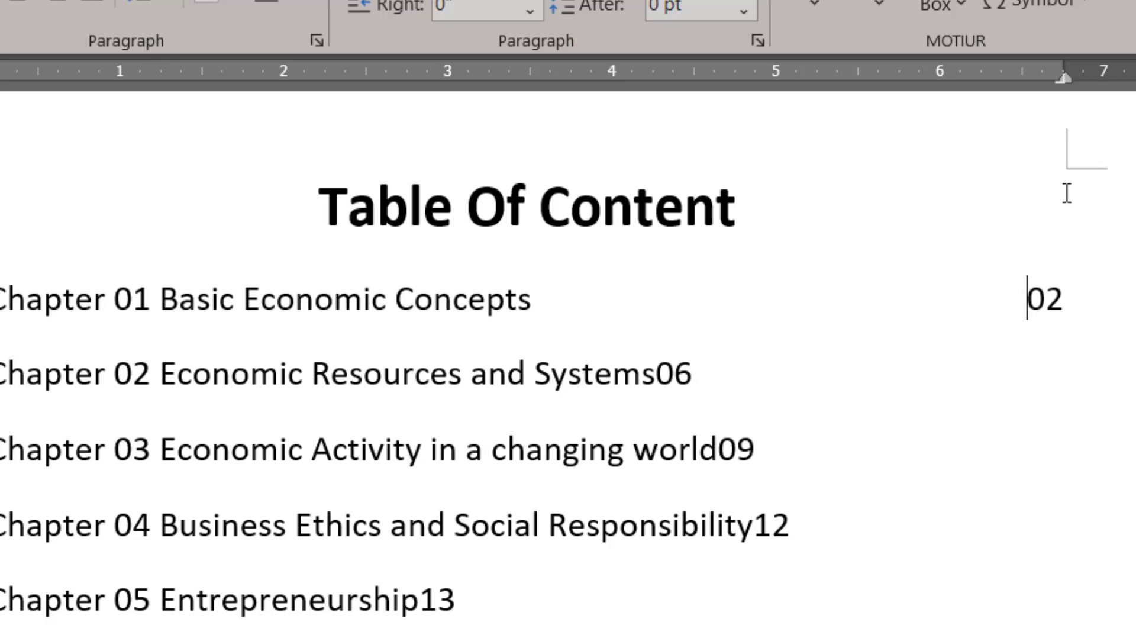
click(1064, 297)
text(000000)
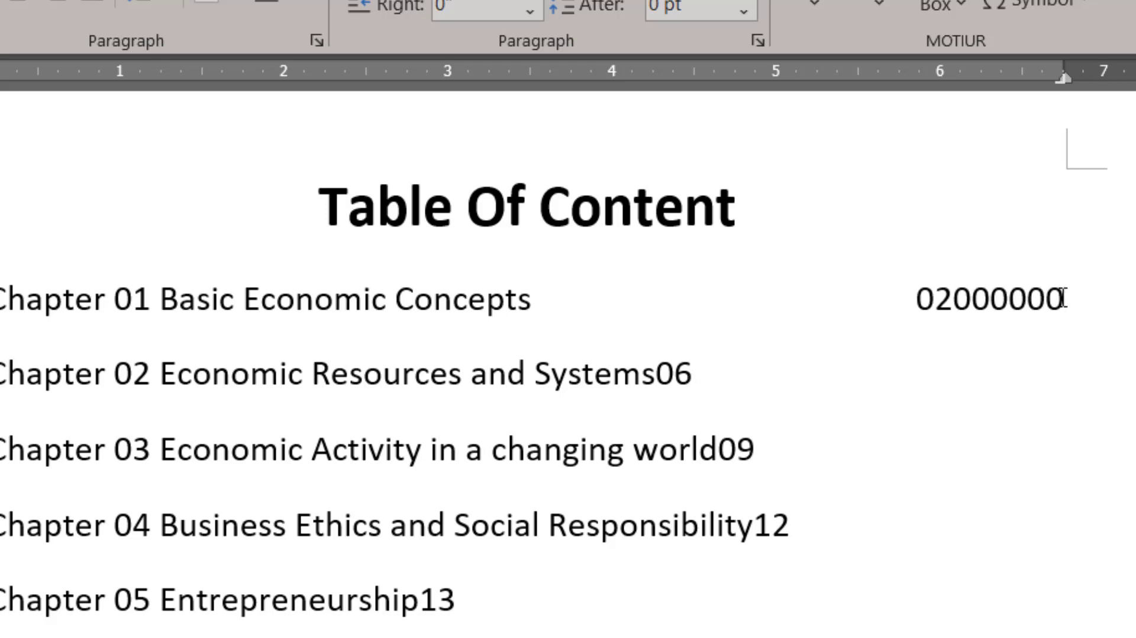
key(BackSpace)
key(BackSpace)
key(BackSpace)
key(BackSpace)
key(BackSpace)
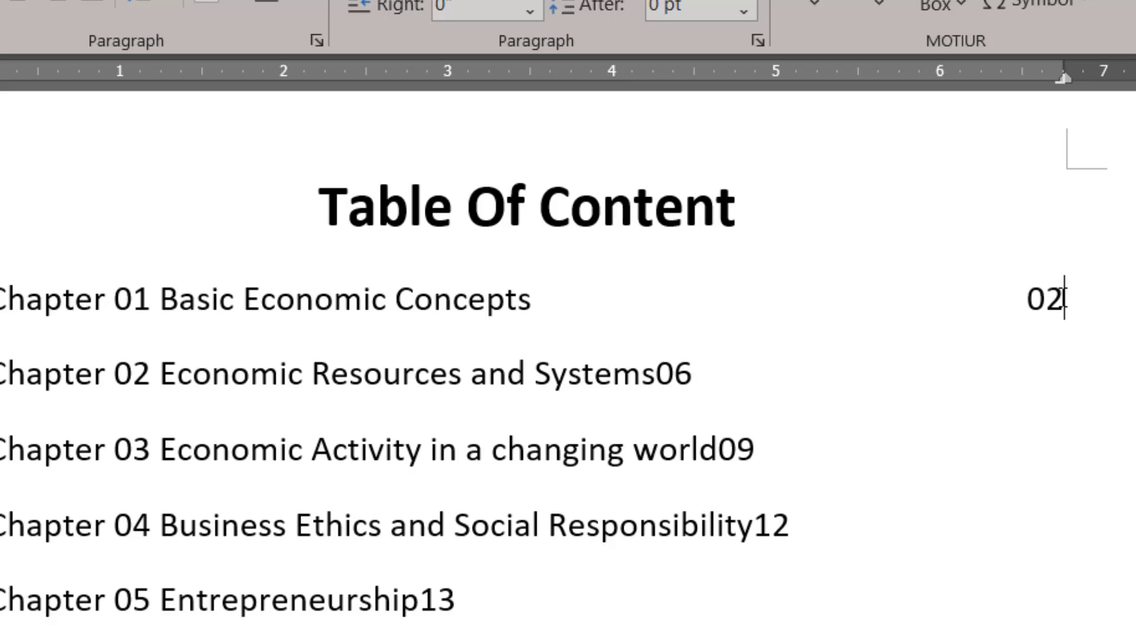
drag(1022, 296, 576, 298)
click(875, 214)
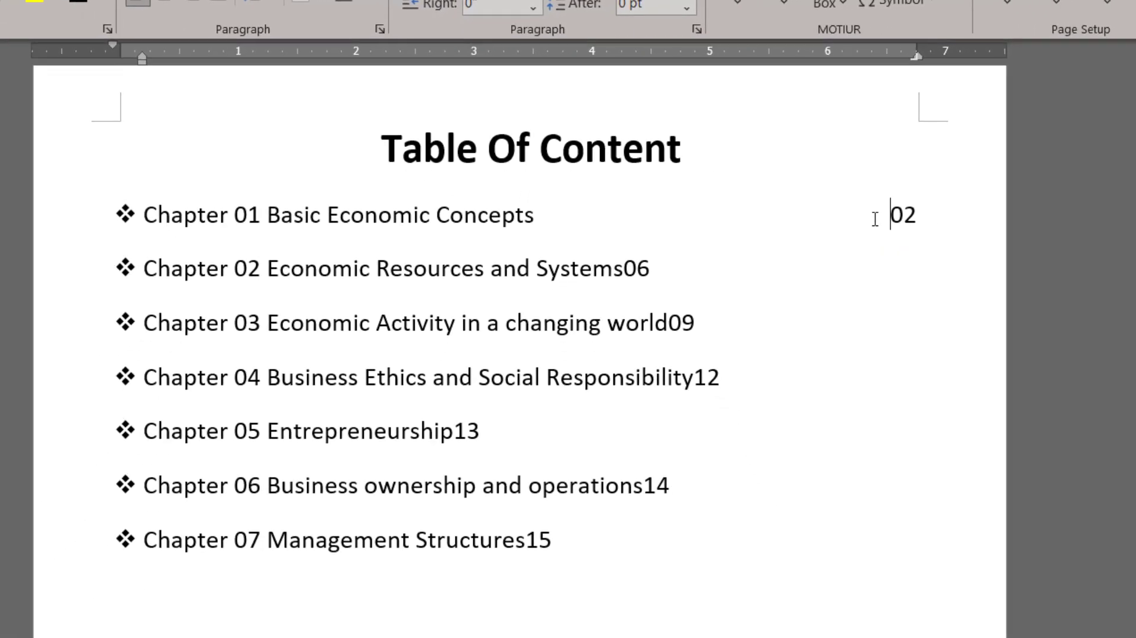
Step: Open and close the Tabs and Paragraph dialogs while locating the tab settings
double_click(916, 56)
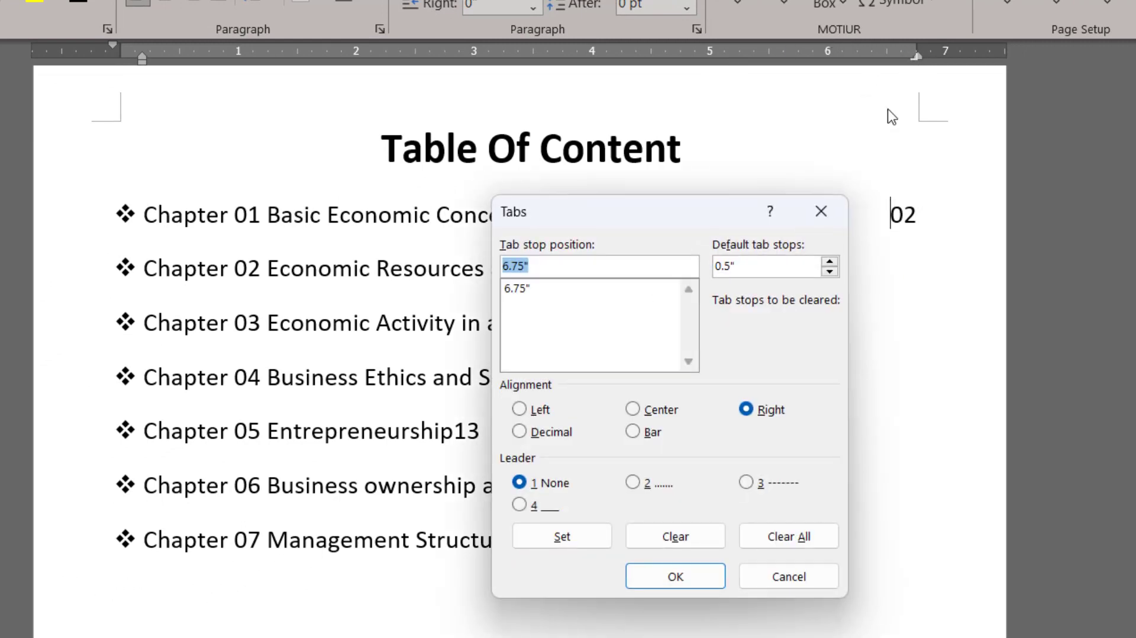
click(821, 212)
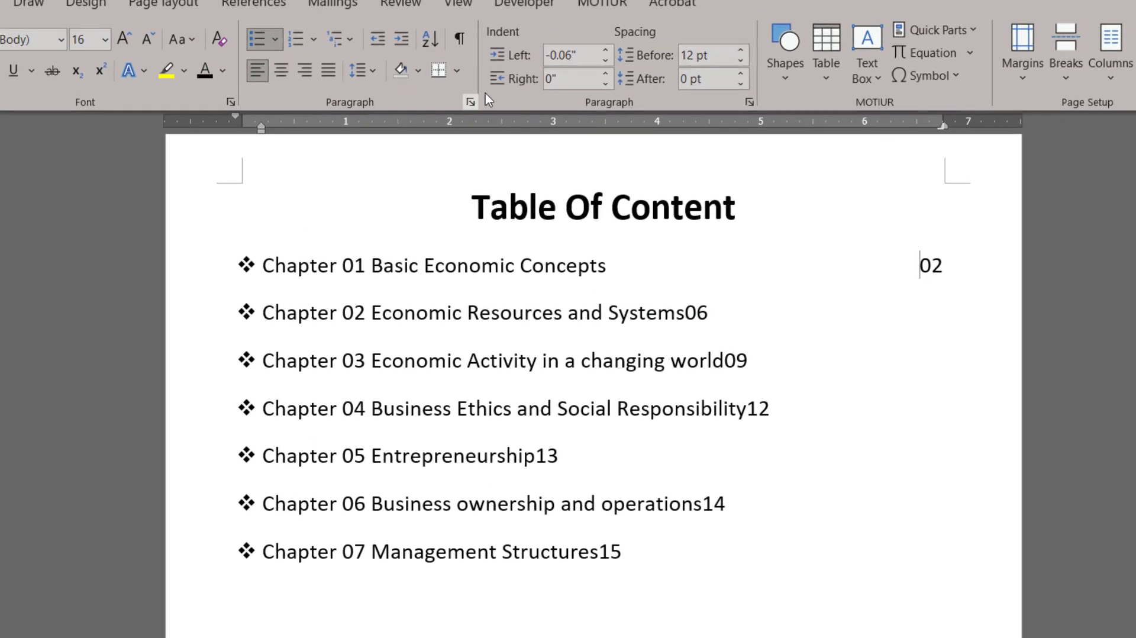
click(471, 102)
drag(562, 83, 626, 40)
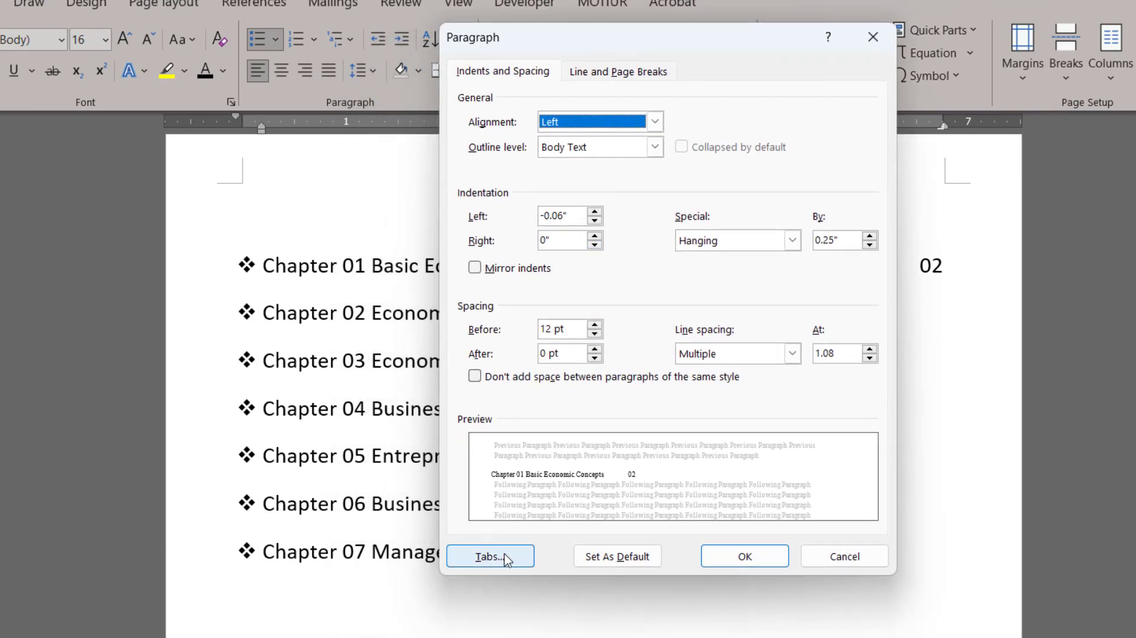
click(504, 556)
drag(685, 269, 659, 235)
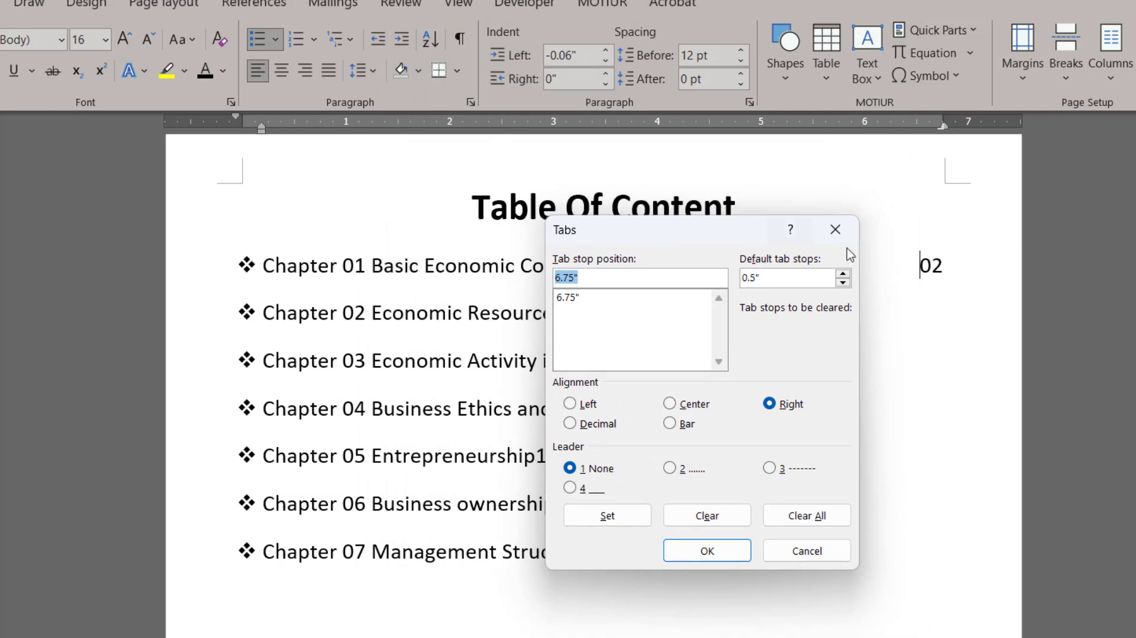
click(835, 229)
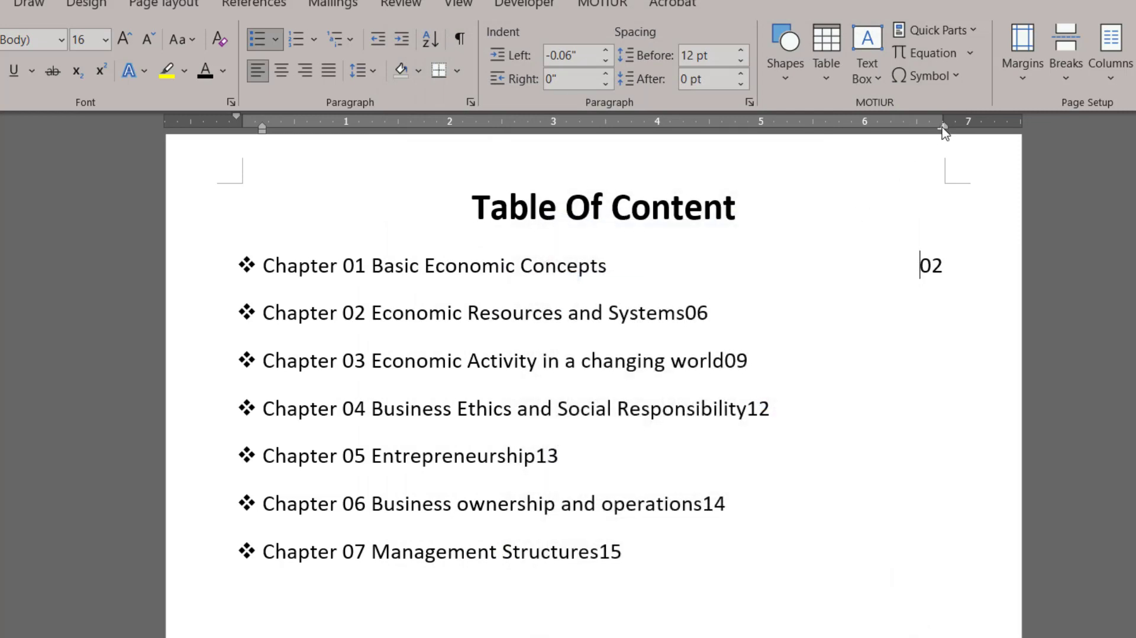
Step: Give the 6.75" right tab stop a dotted leader (option 2) and confirm
double_click(943, 127)
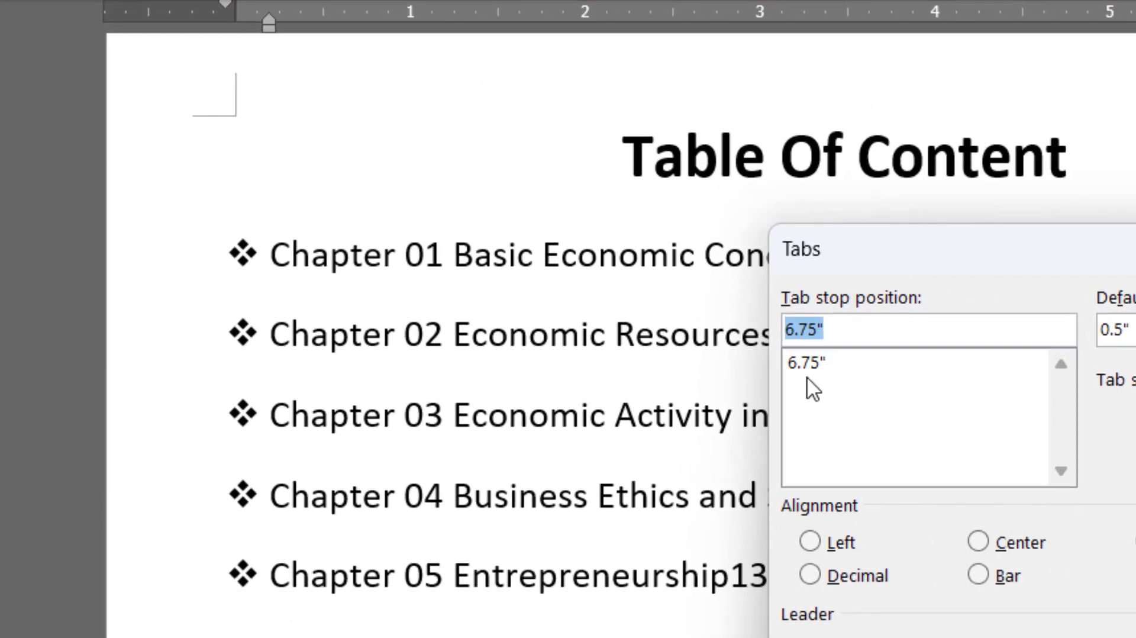
click(482, 359)
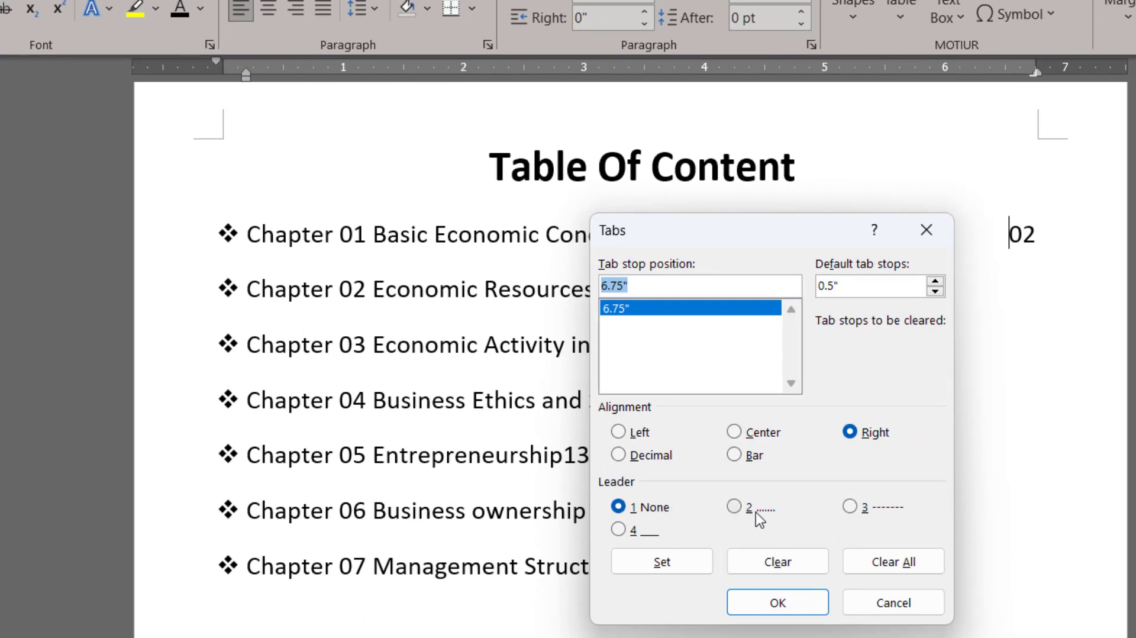
click(755, 510)
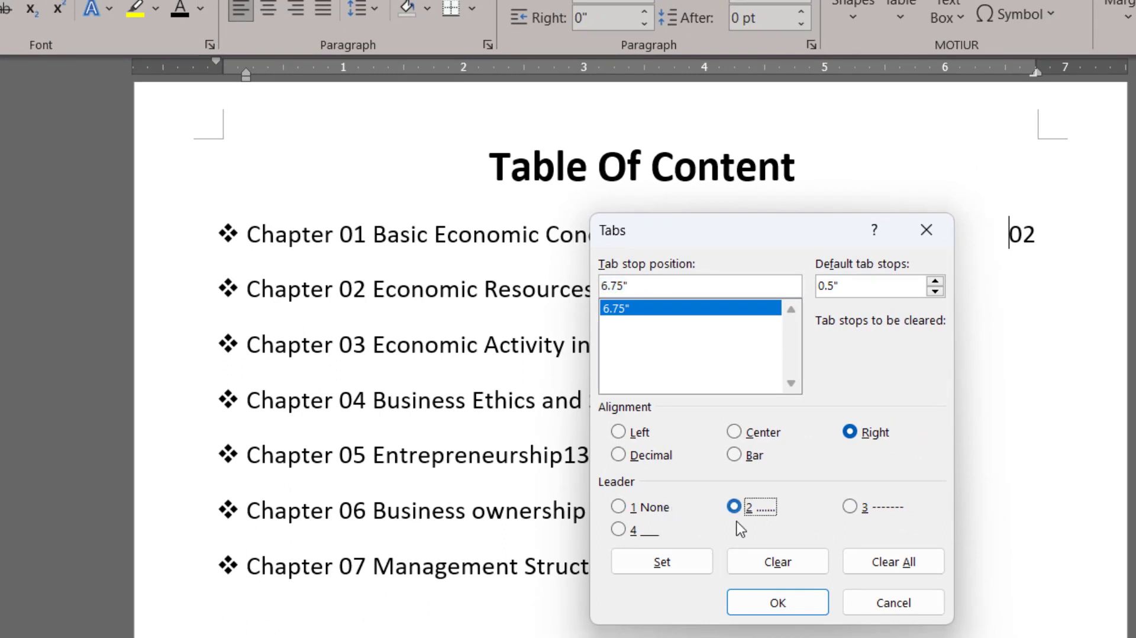
click(659, 571)
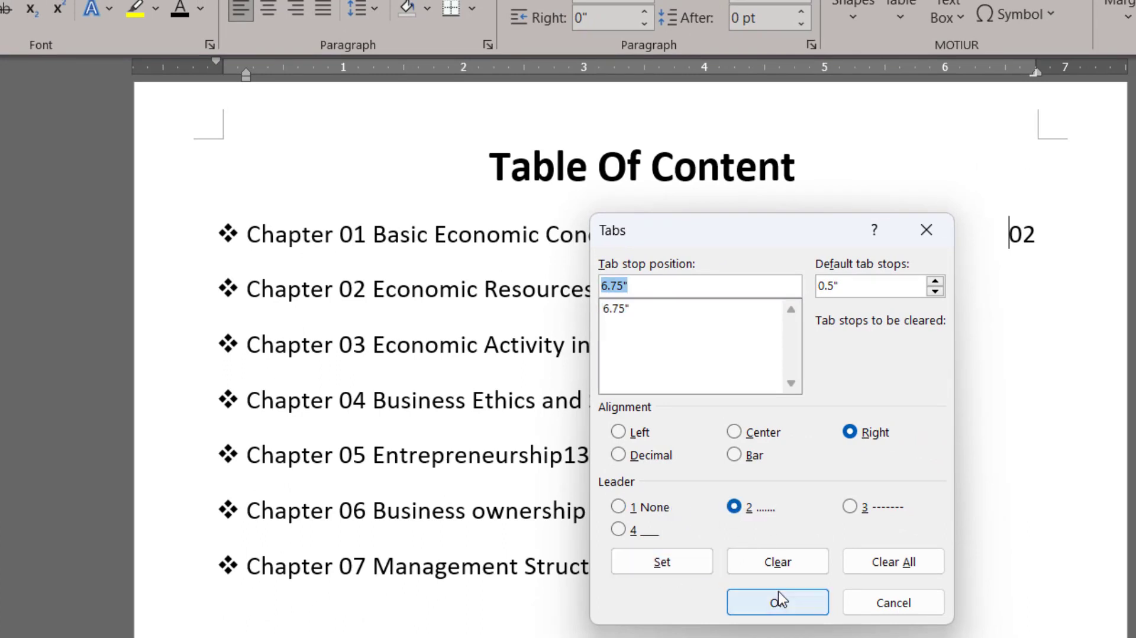
click(800, 595)
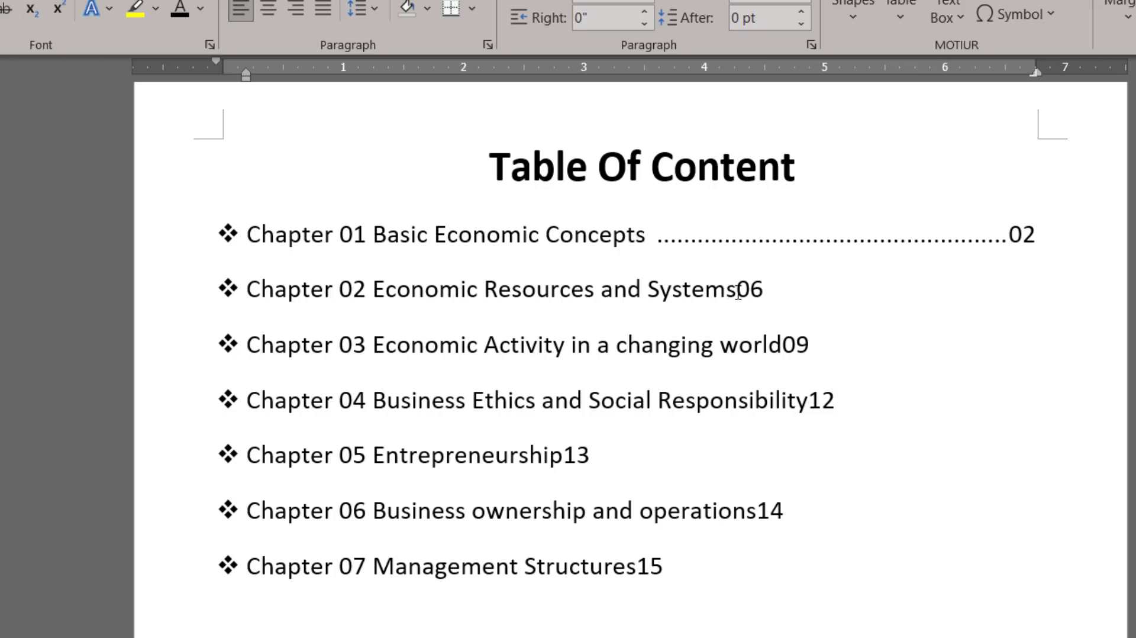
Step: Try tabbing Chapter 06's page number to the margin, then delete that tab
drag(688, 573, 274, 278)
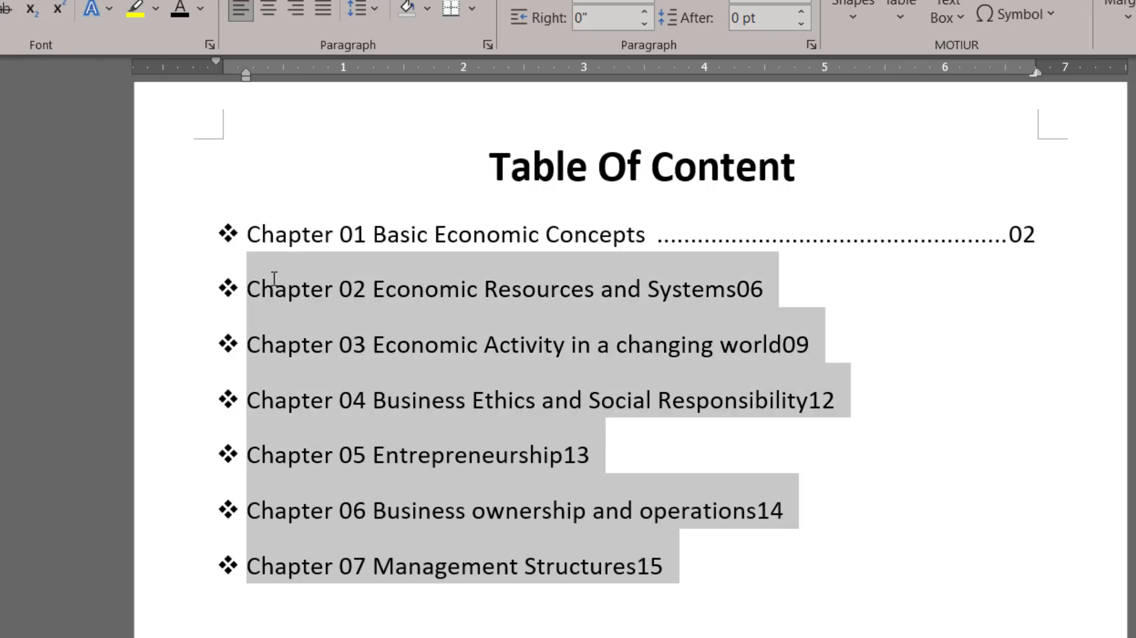
click(744, 237)
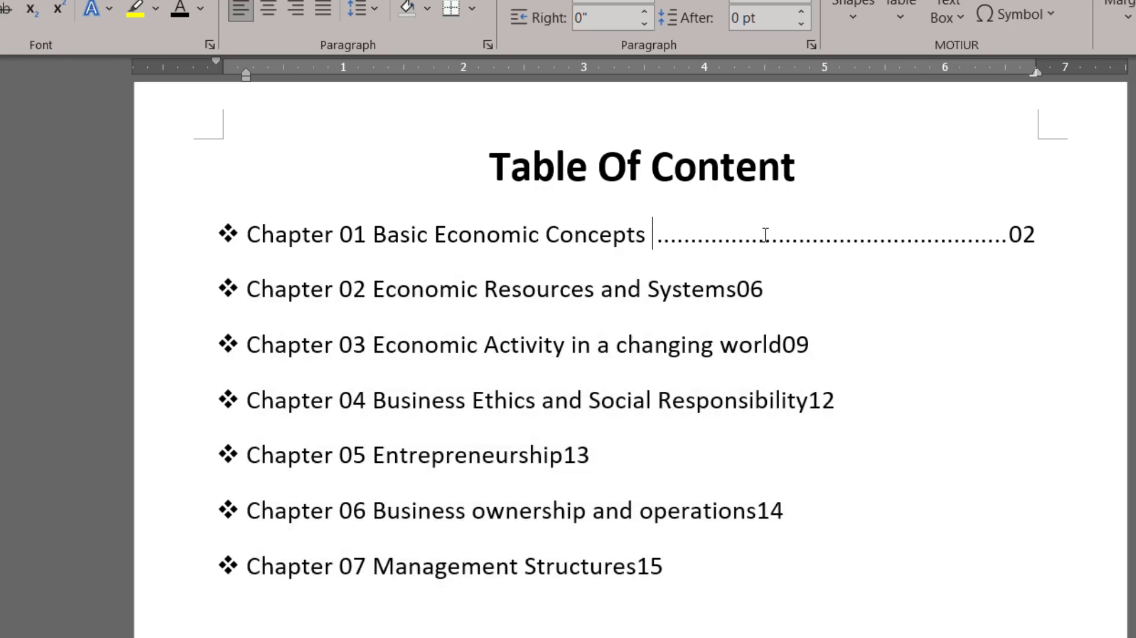
click(740, 290)
key(Tab)
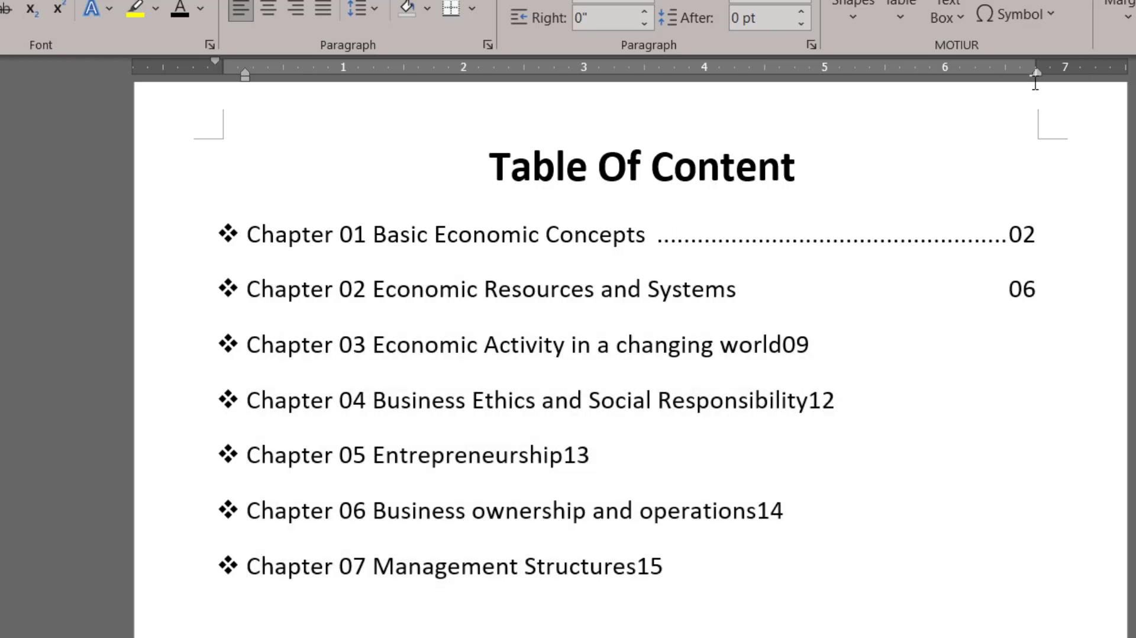
drag(1010, 288, 767, 296)
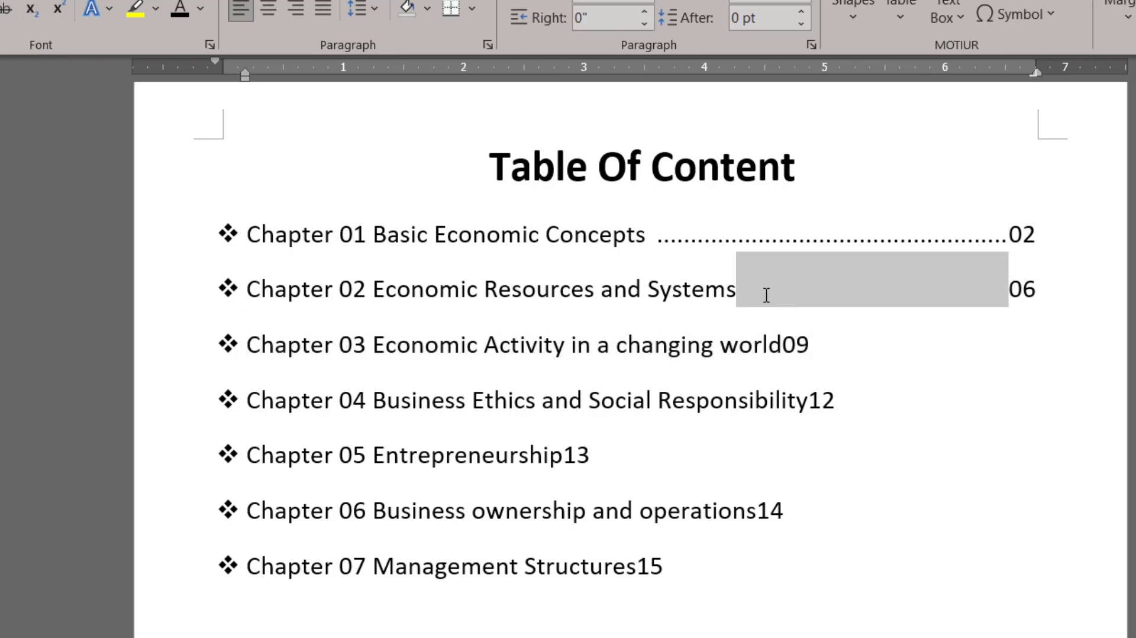
key(Delete)
Step: Give Chapters 02–07 the 6.75" right tab stop with a dotted leader
drag(669, 568, 269, 274)
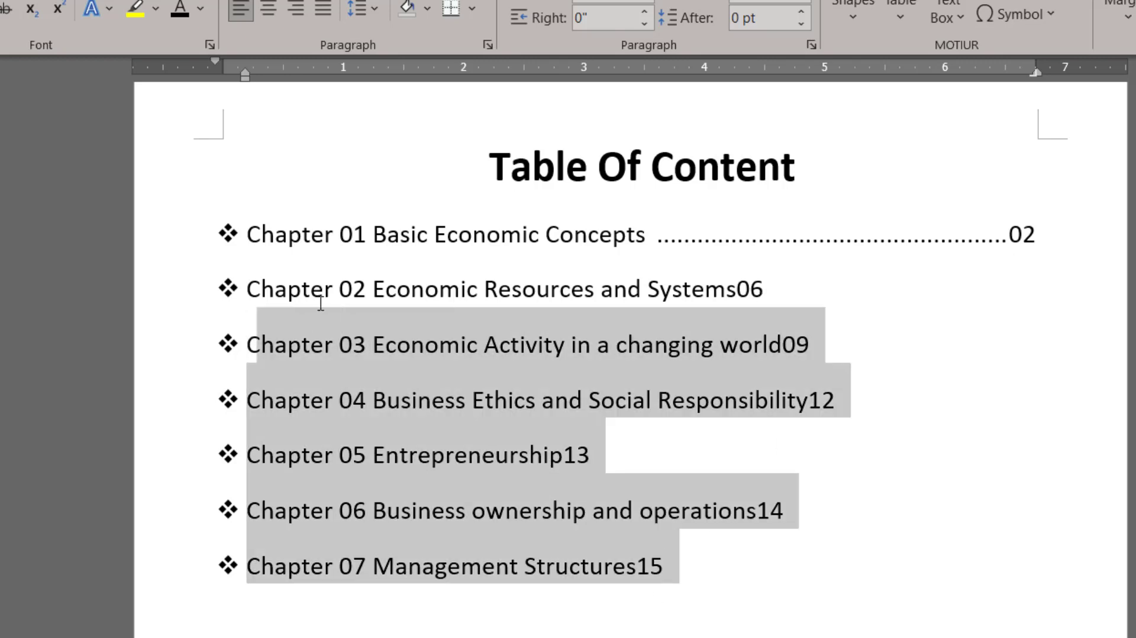
double_click(1035, 73)
click(767, 515)
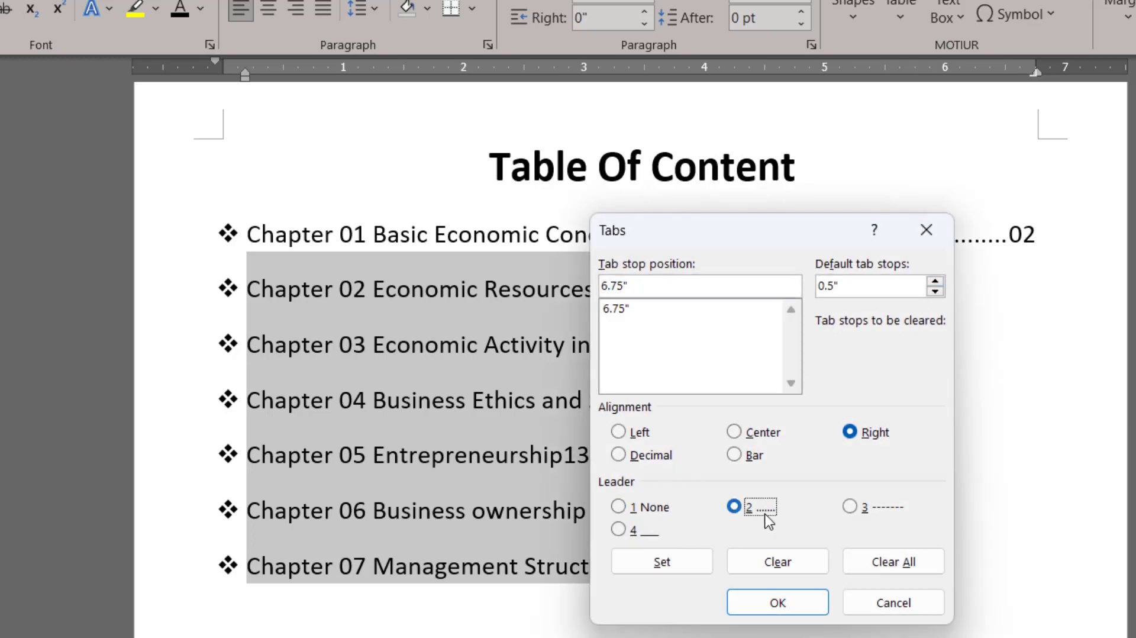
click(627, 309)
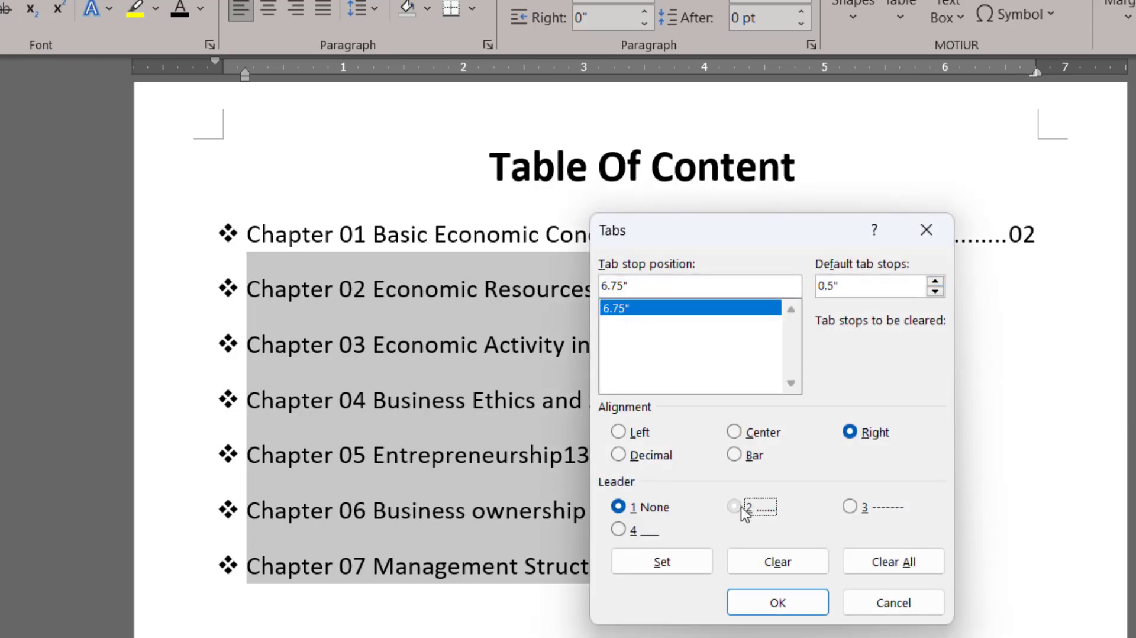
click(772, 507)
click(774, 602)
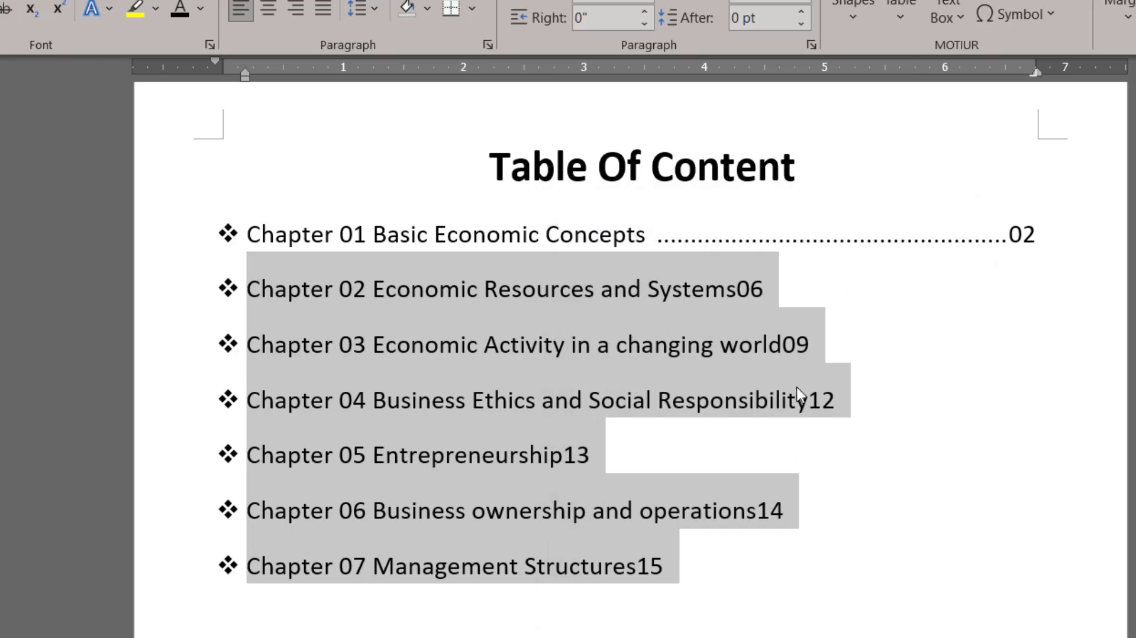
Step: Insert dotted-leader tabs before page numbers 06, 09, 12, 13, 14 and 15
click(788, 392)
ctrl+scroll(774, 369, up, 2)
click(756, 277)
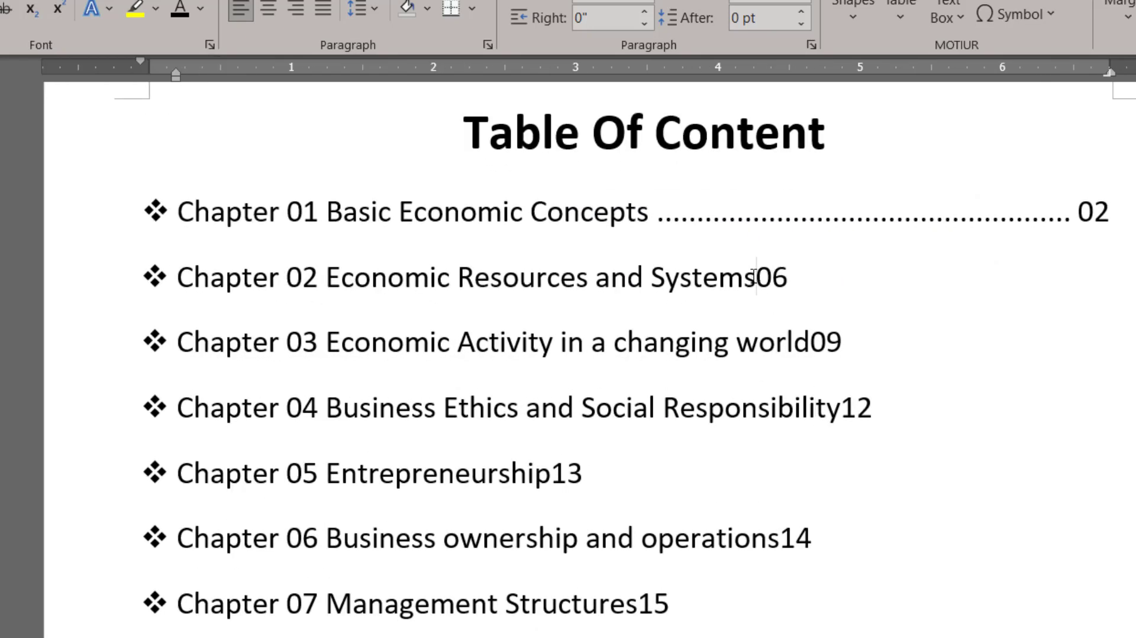
key(Tab)
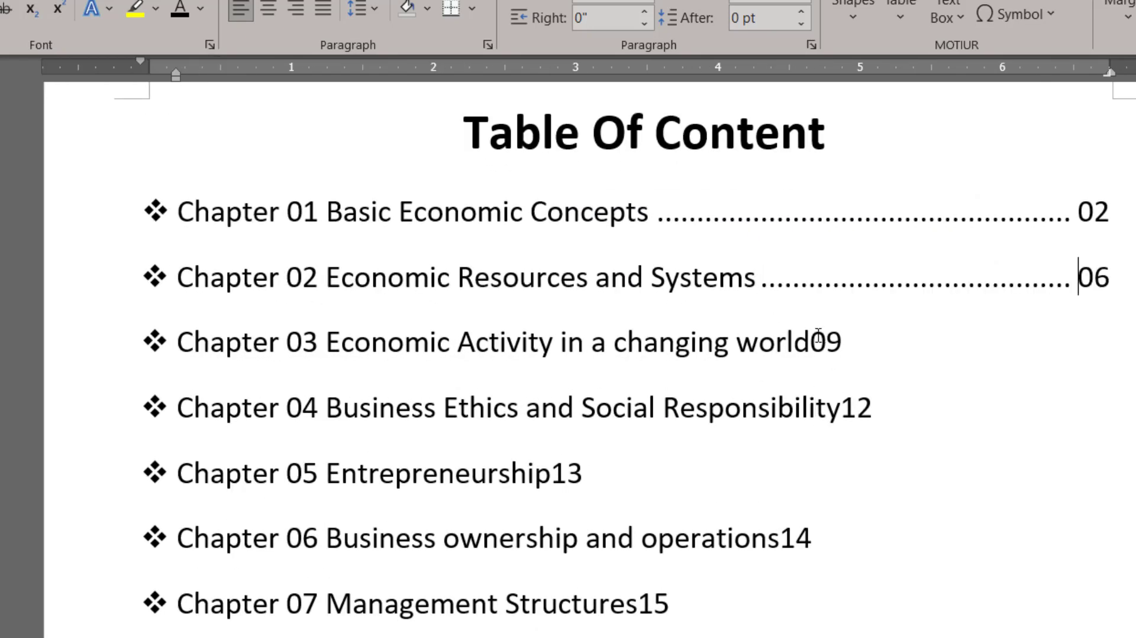
key(Tab)
click(839, 408)
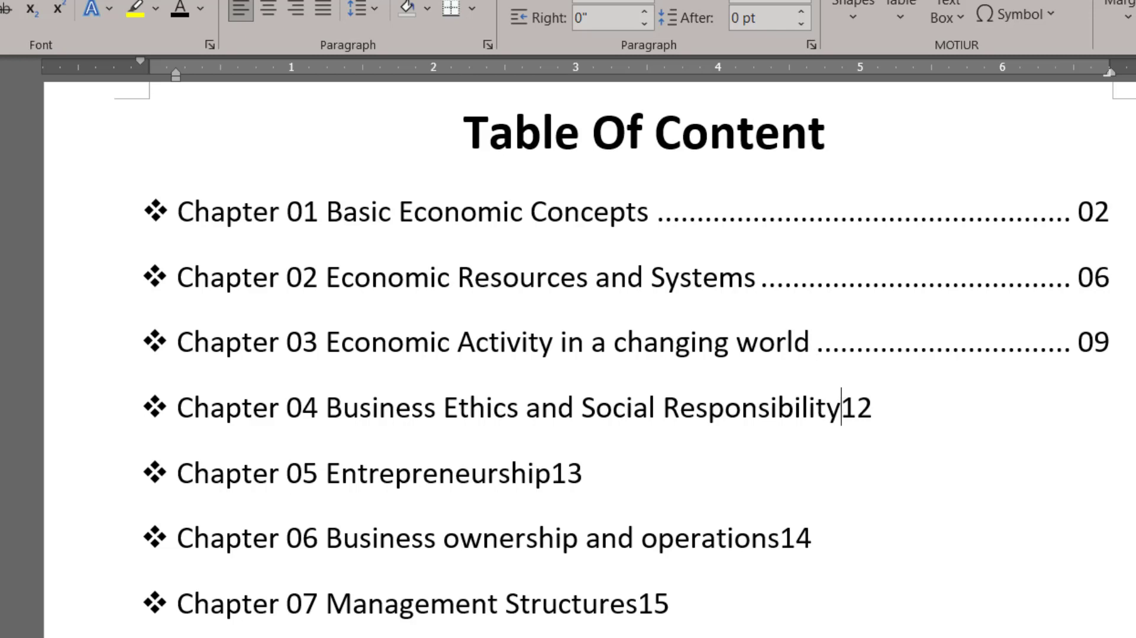
key(Tab)
click(551, 473)
key(Tab)
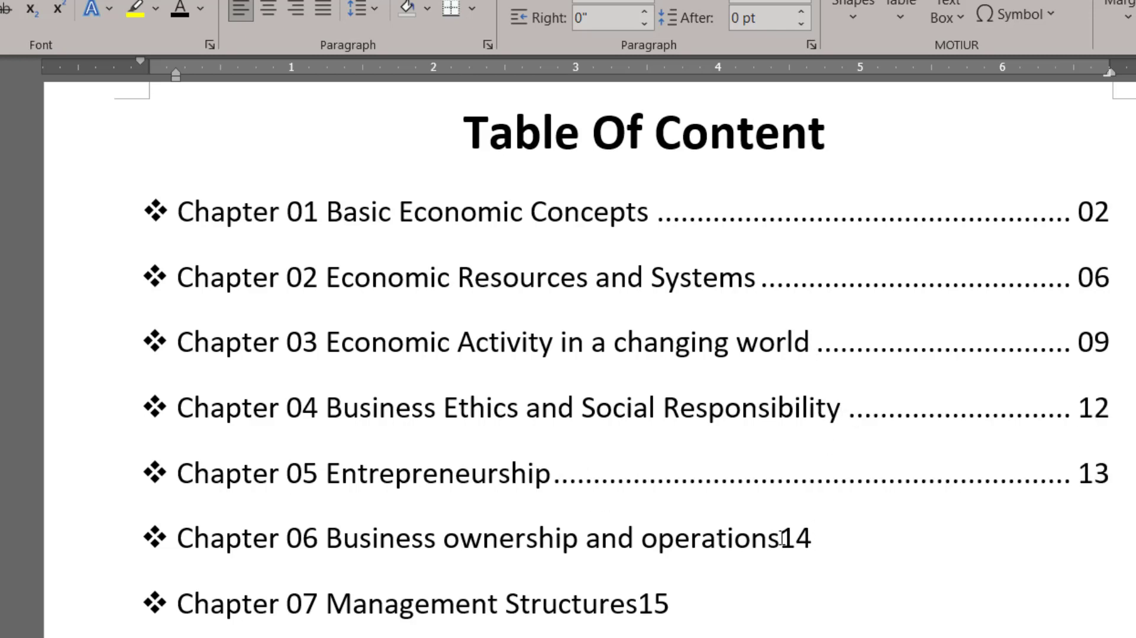
click(781, 538)
key(Tab)
click(638, 603)
key(Tab)
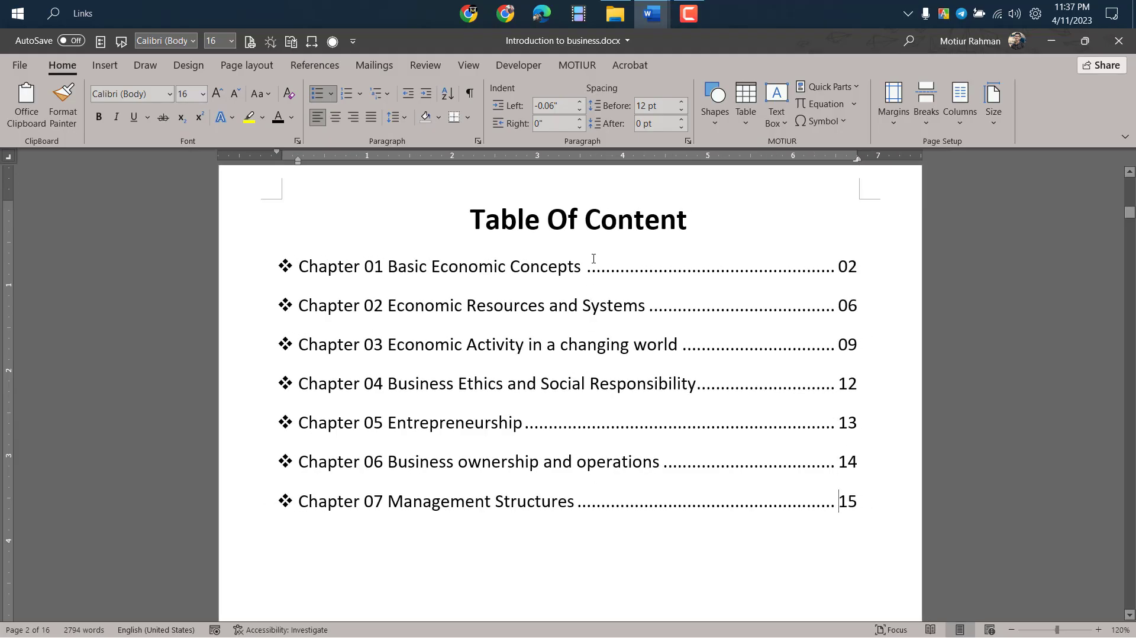
click(585, 266)
text(wri)
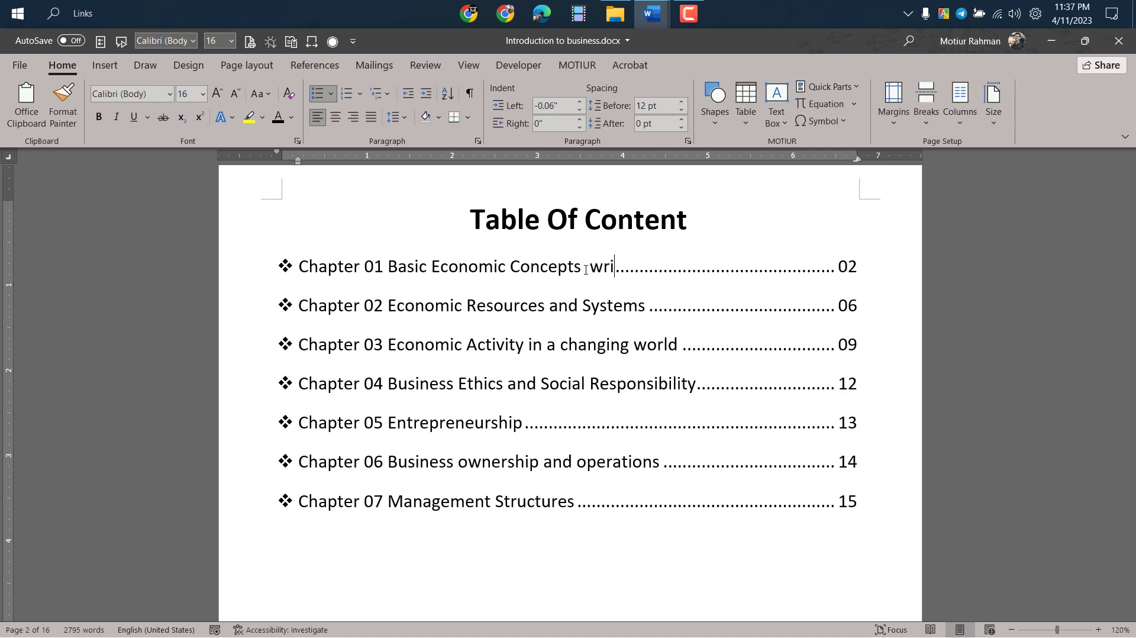
text(te)
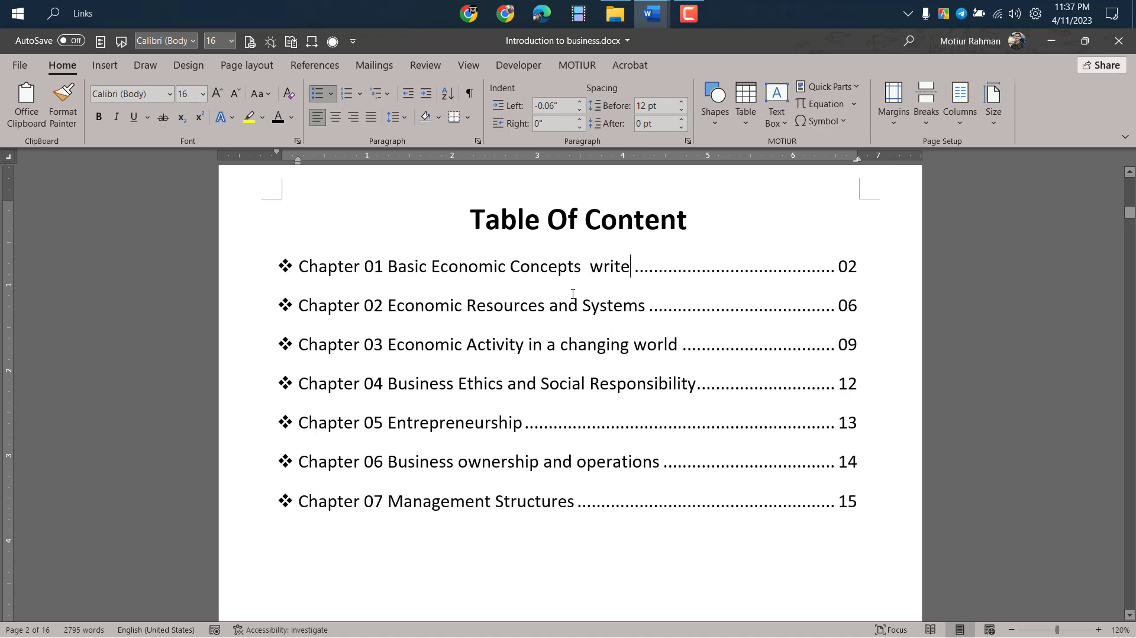
text( sp)
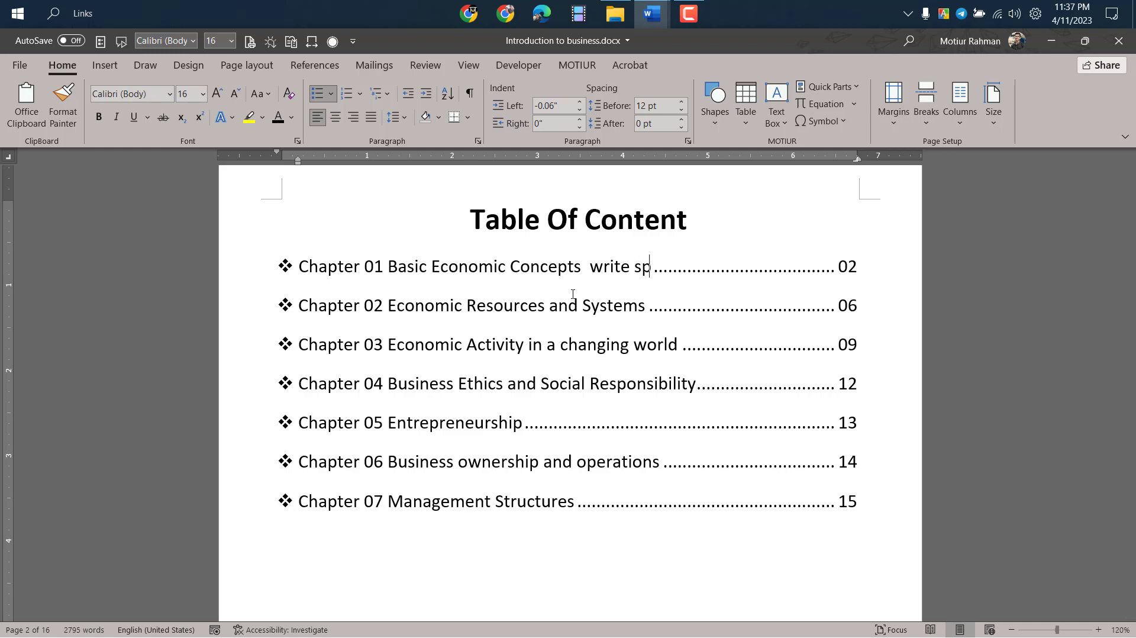
text(ace)
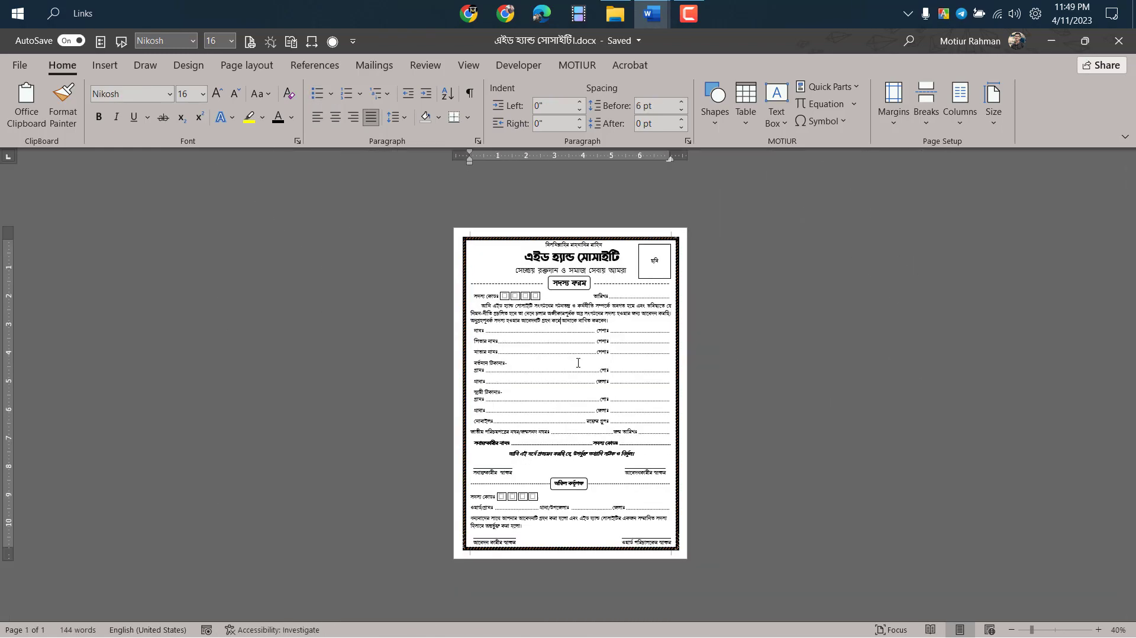
Step: Select several lines of the Bengali membership form
ctrl+scroll(570, 372, up, 2)
ctrl+scroll(570, 372, up, 2)
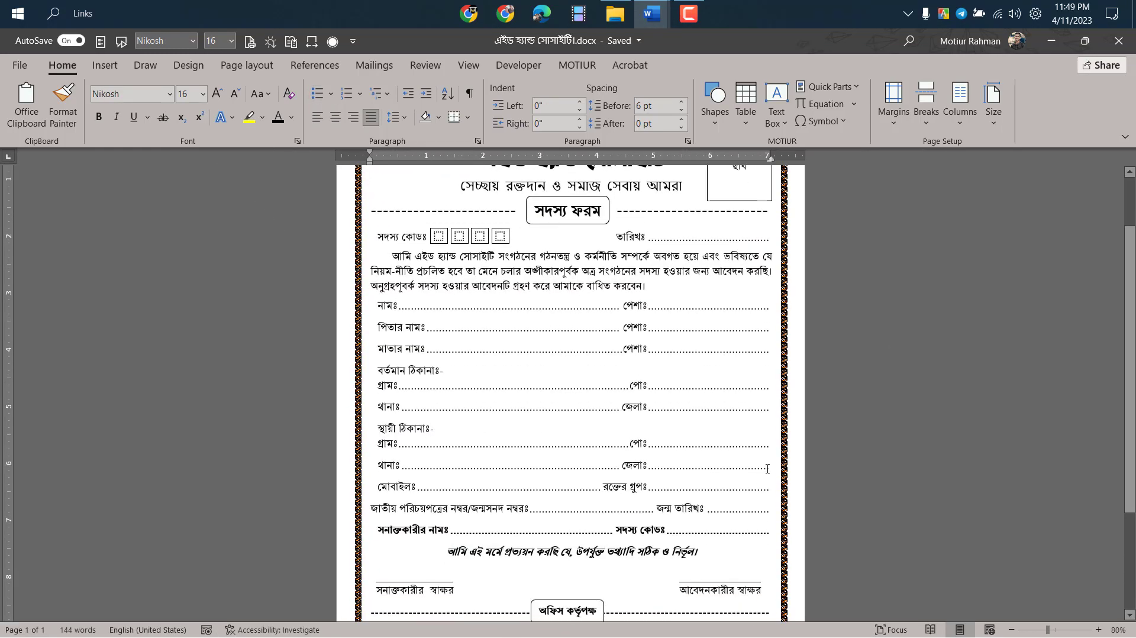
drag(767, 469, 426, 327)
key(Left)
Step: Switch to Document3 and select its six Bengali label lines
mouse_move(652, 13)
click(994, 80)
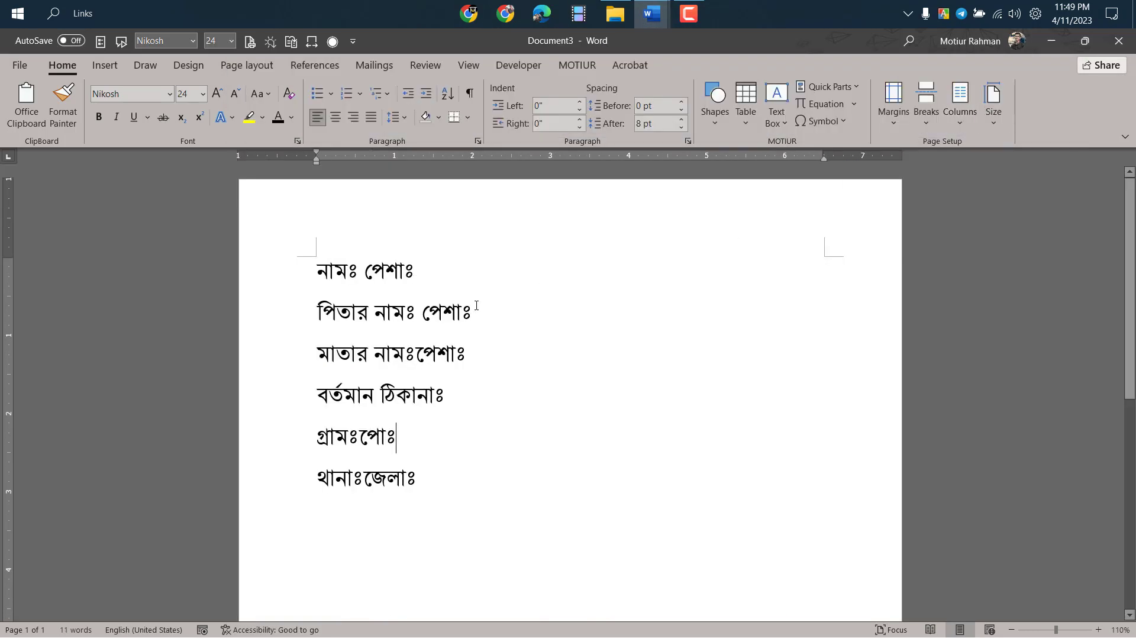
drag(428, 500, 310, 283)
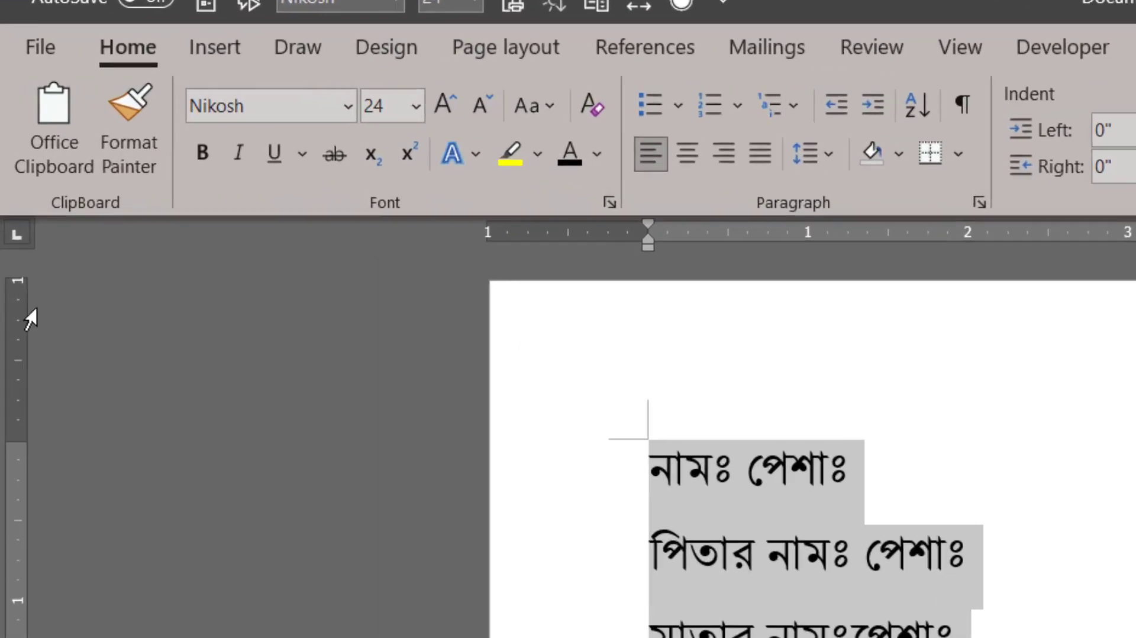
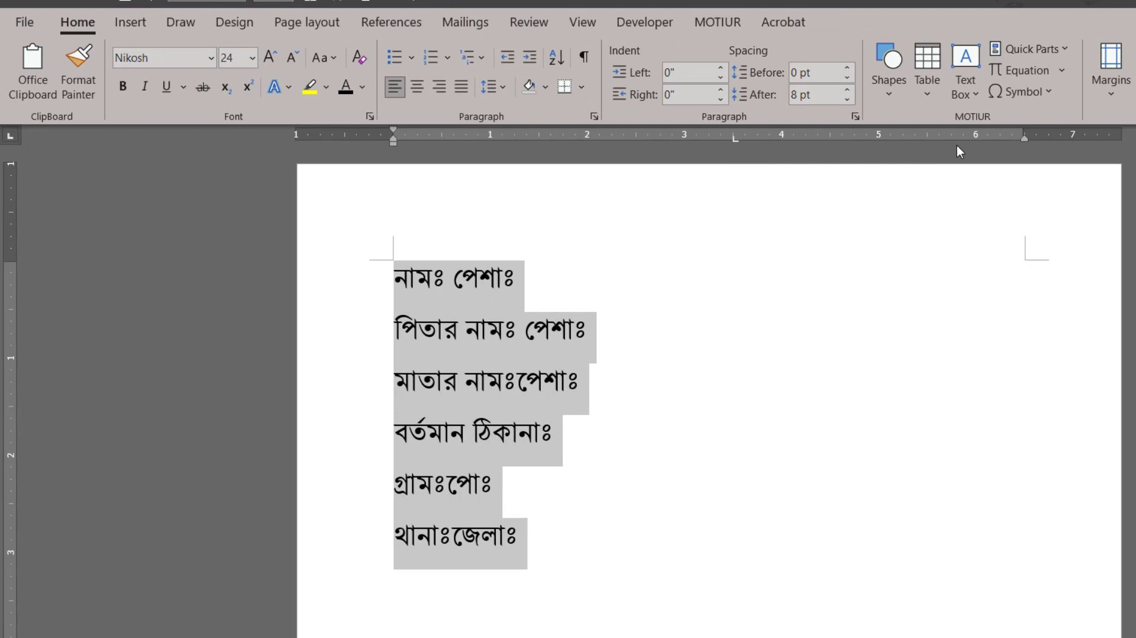
Step: Add a tab stop near 6" and tab পেশাঃ (three lines), পোঃ and জেলাঃ into one aligned column
click(976, 140)
click(462, 293)
key(BackSpace)
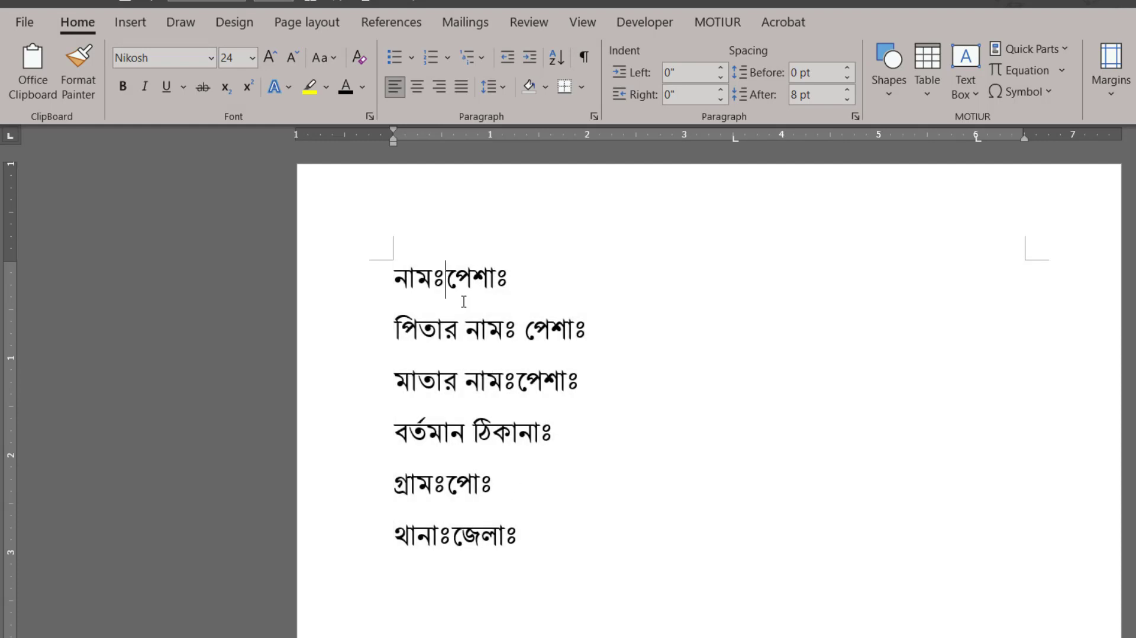
key(Tab)
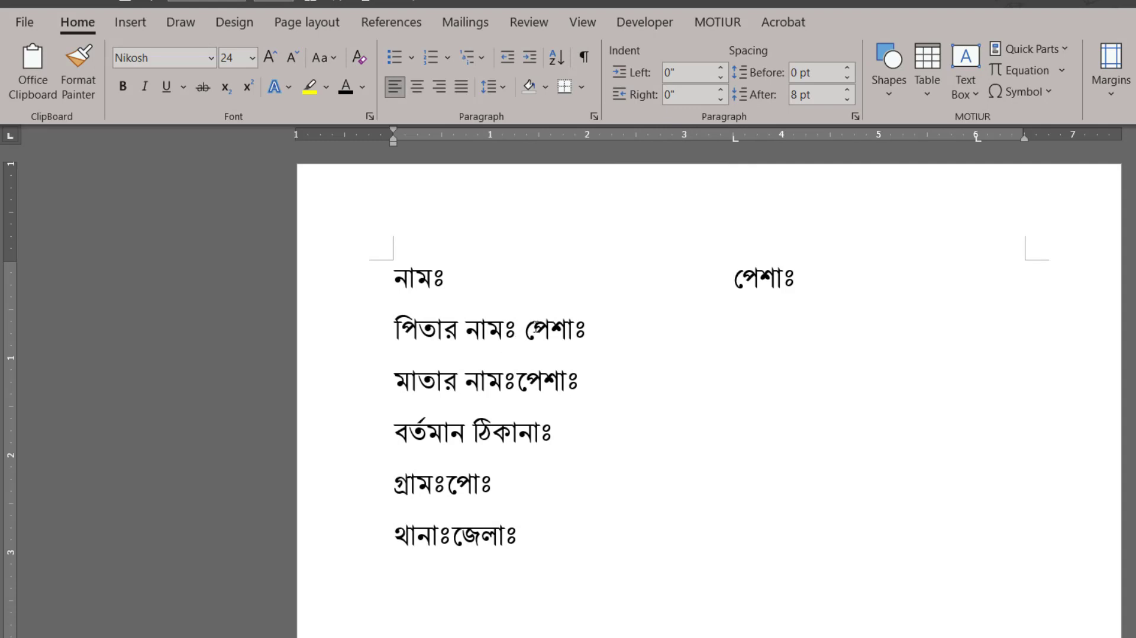
key(Tab)
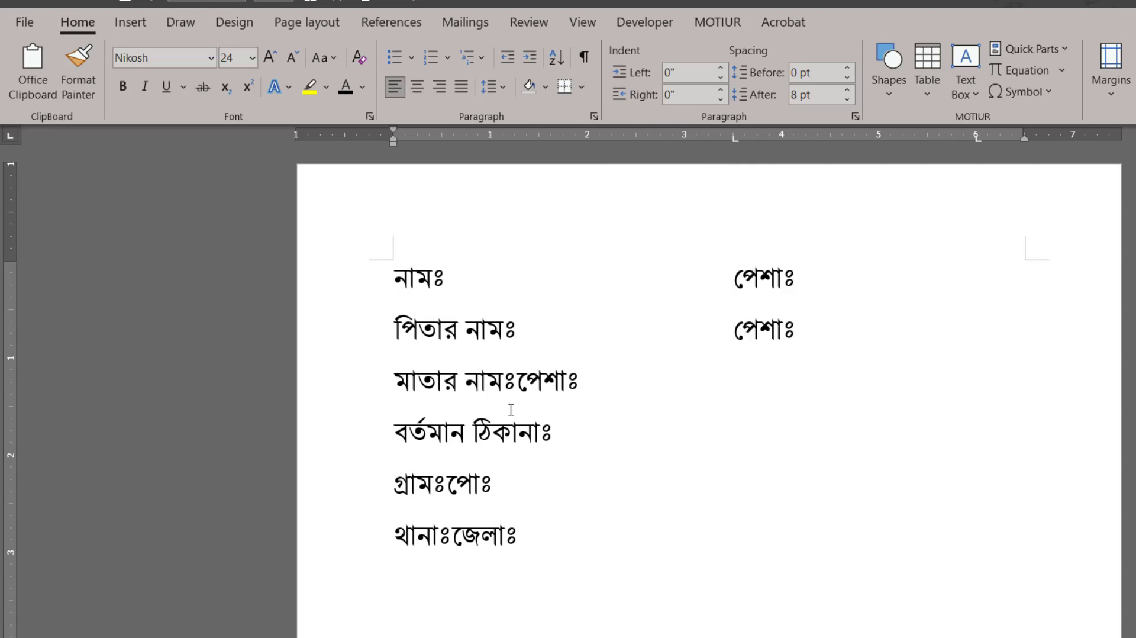
click(521, 376)
key(Tab)
click(447, 483)
key(Tab)
click(451, 535)
key(Tab)
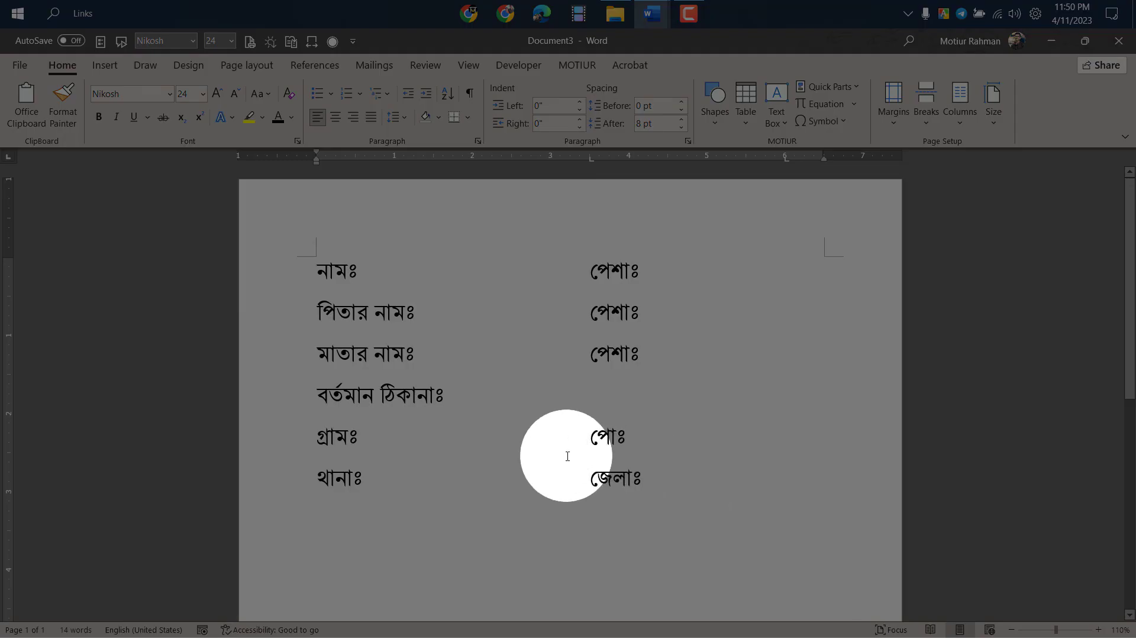
Step: Select all six form lines and bring up their tab stop settings from Paragraph
drag(604, 489, 279, 261)
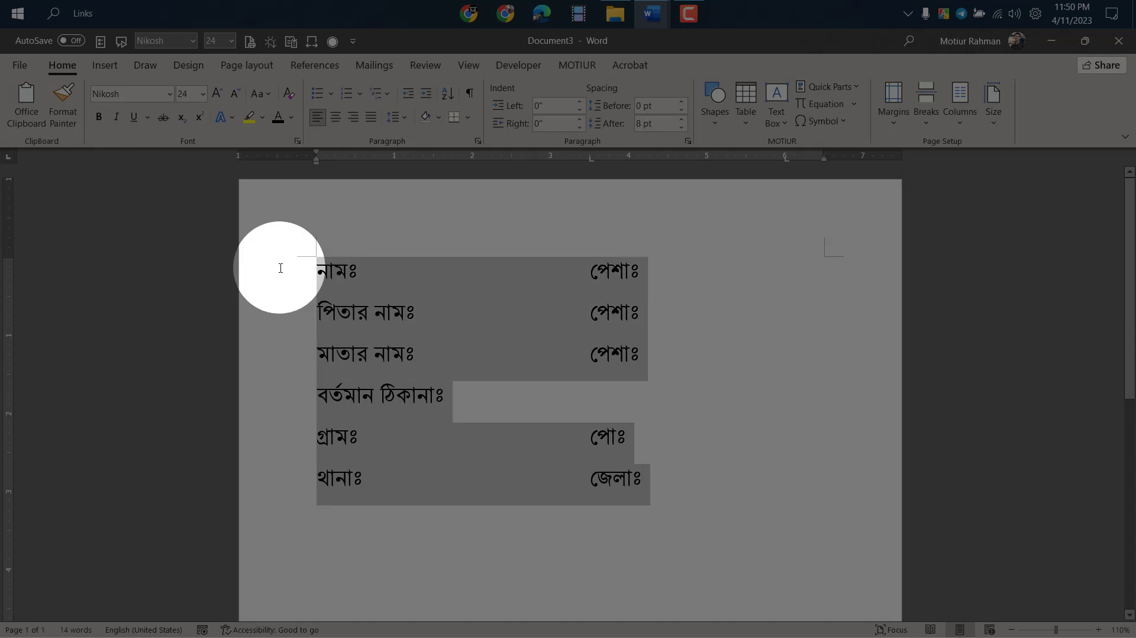
double_click(590, 158)
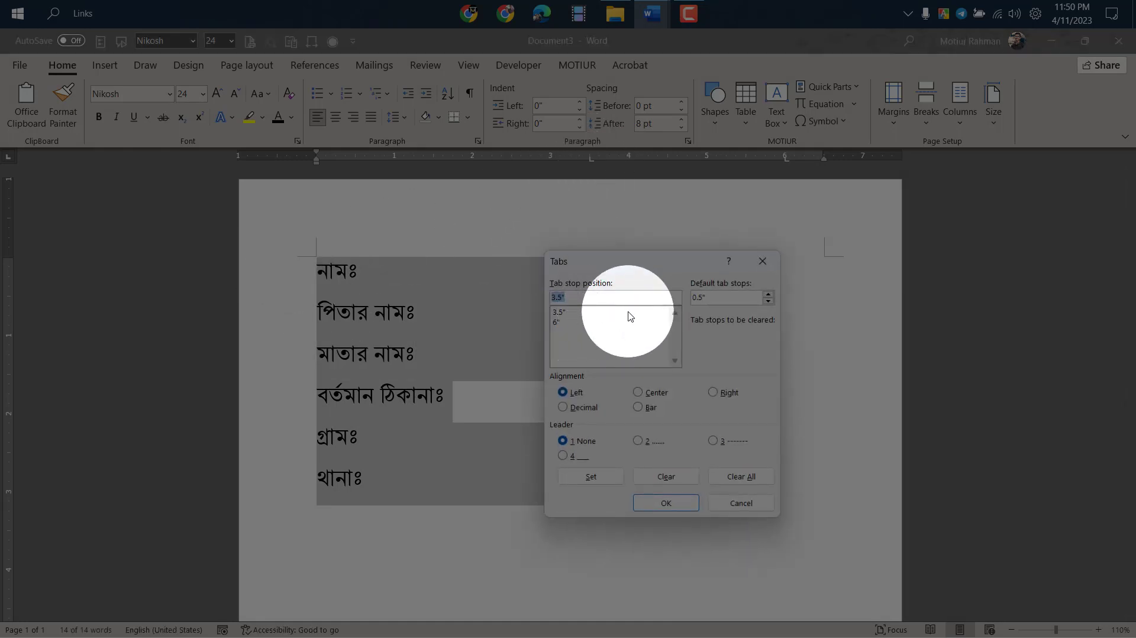
click(735, 495)
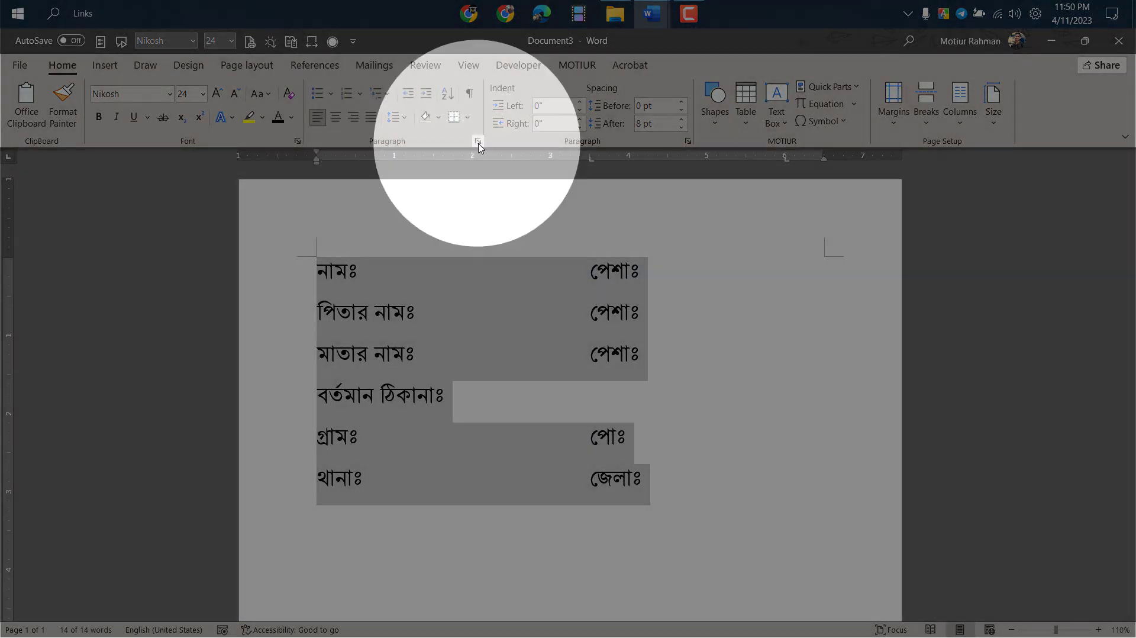
click(478, 142)
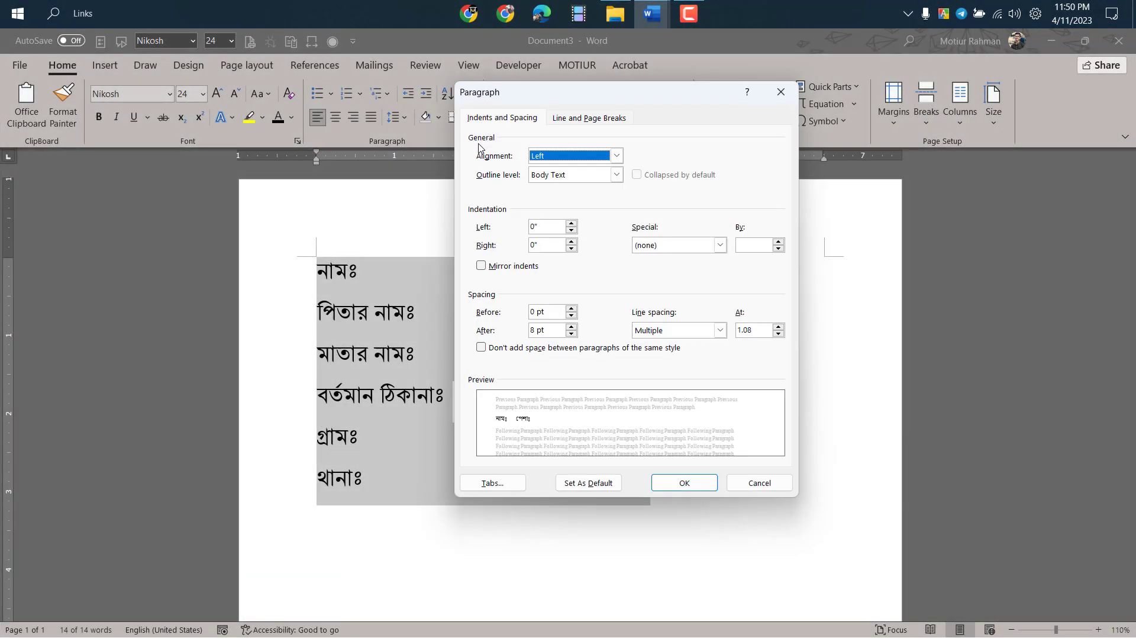
click(507, 483)
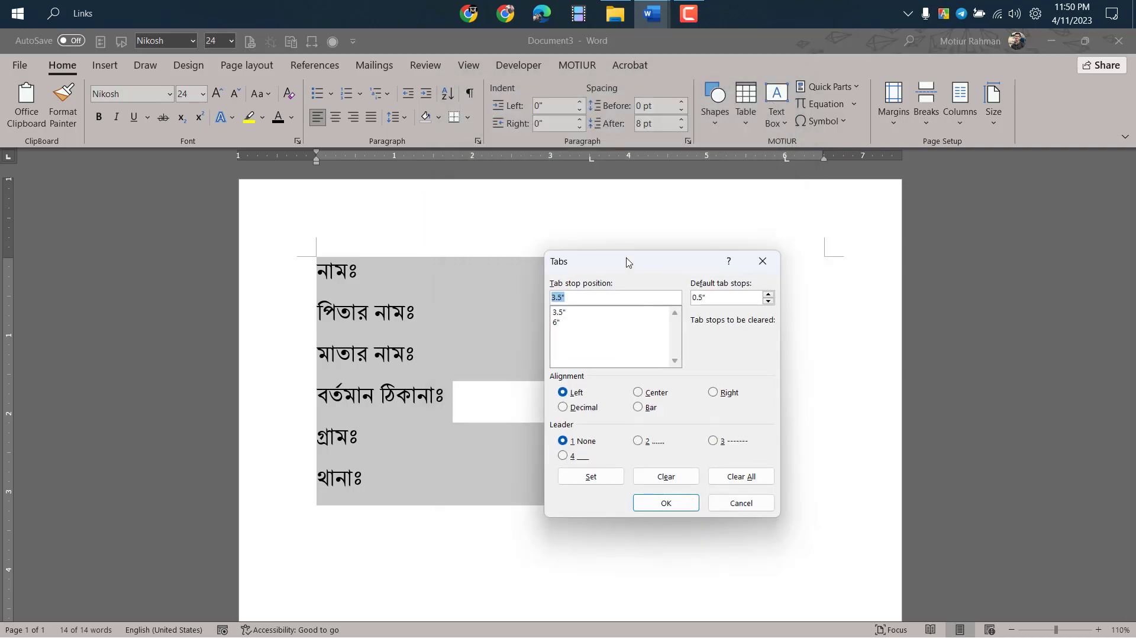
mouse_move(627, 261)
mouse_down()
mouse_move(581, 260)
mouse_move(618, 263)
mouse_up()
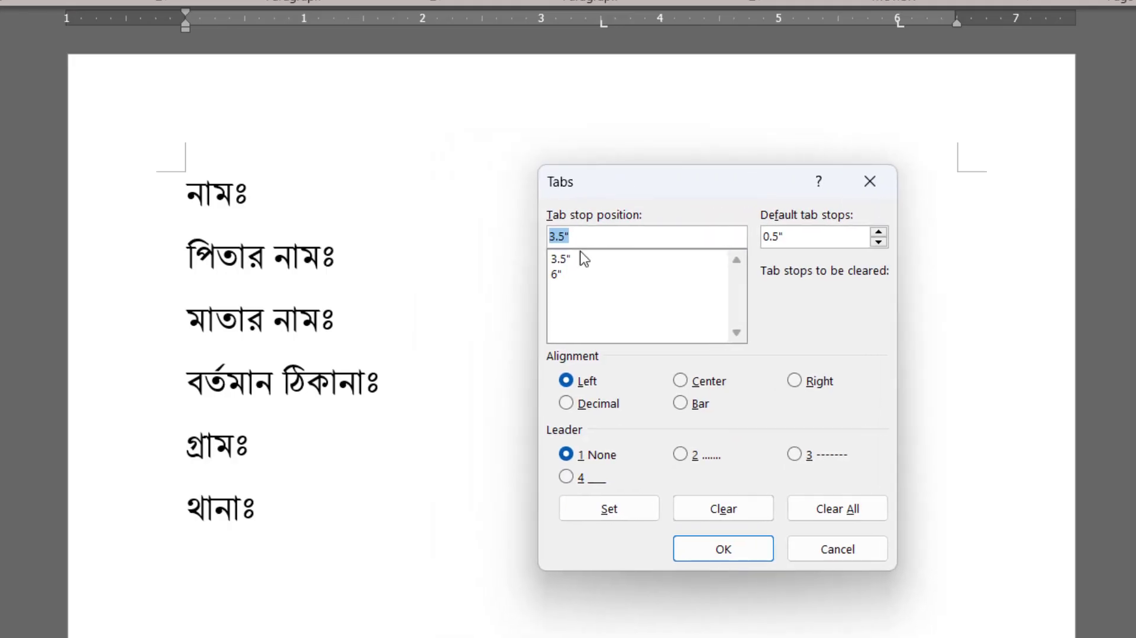
Step: Give the 3.5" tab stop a dotted leader
click(574, 317)
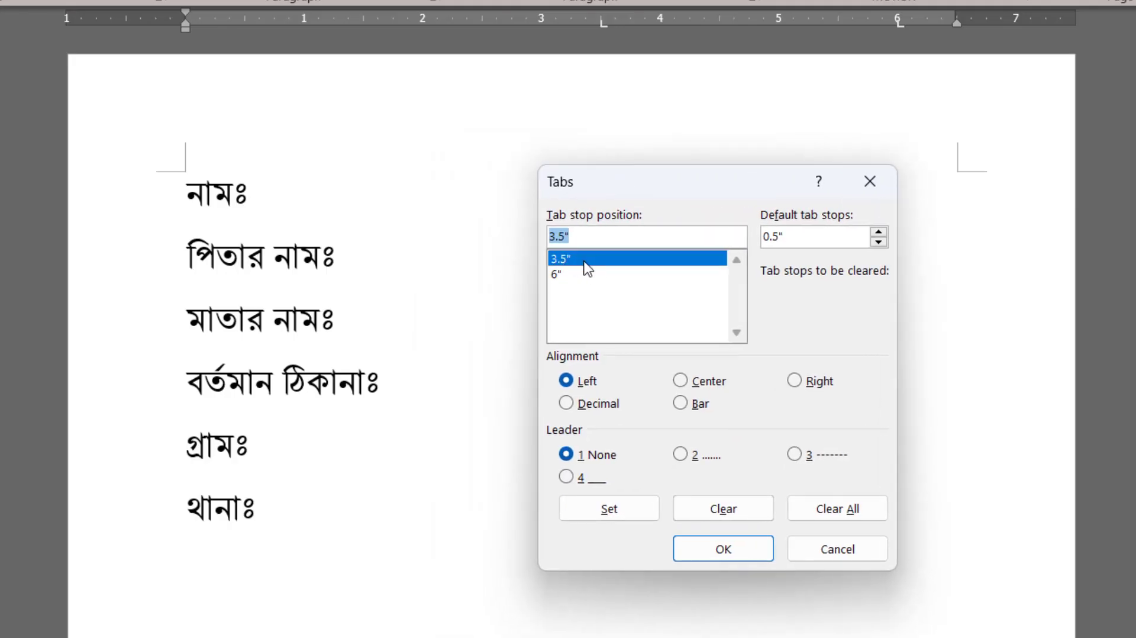
click(552, 277)
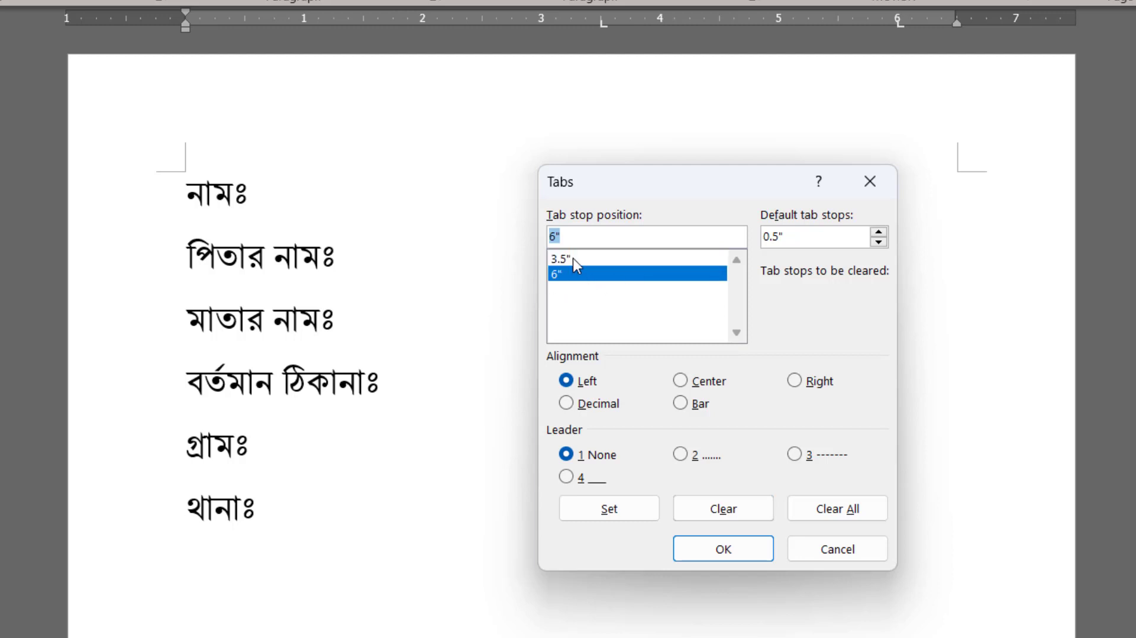
click(573, 260)
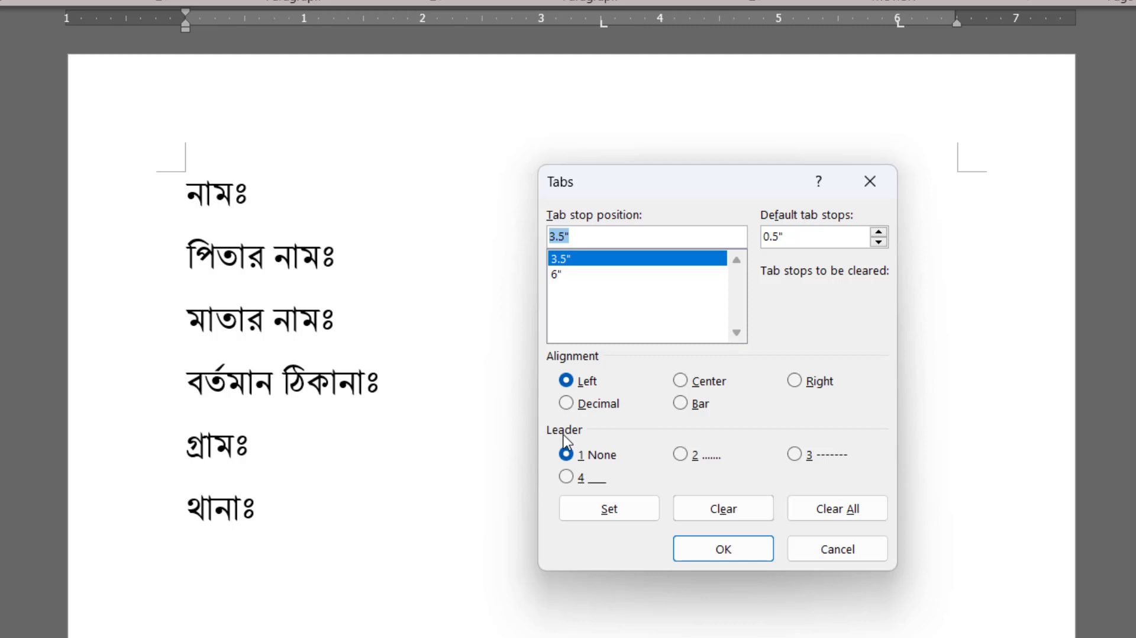
click(701, 454)
key(alt+t)
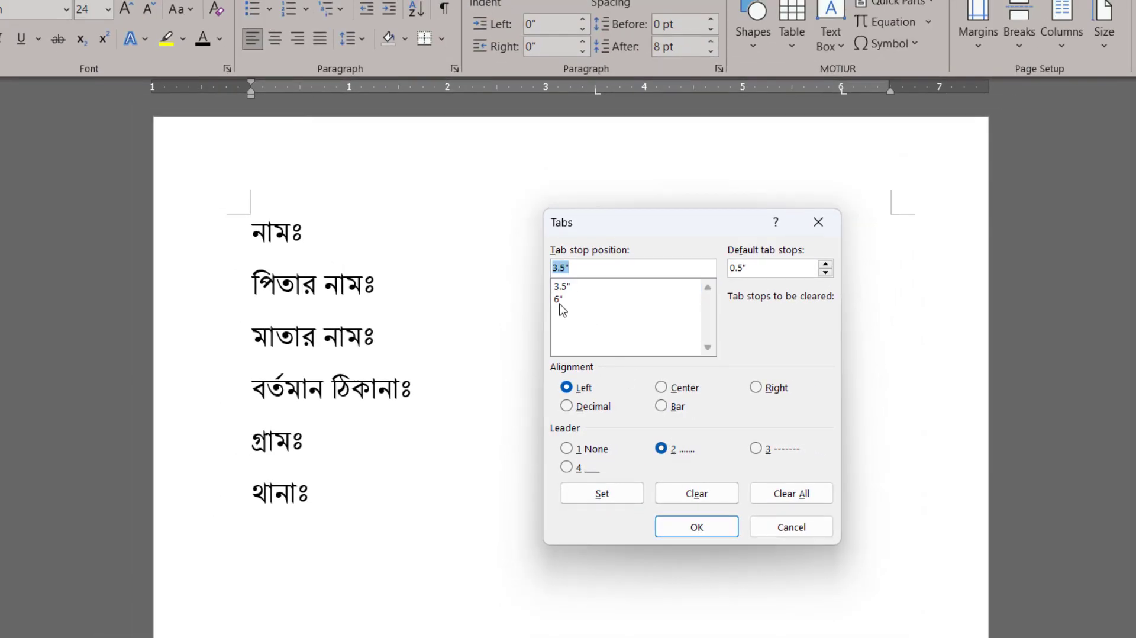
Step: Give the 6" tab stop a dotted leader and confirm the tab settings
click(560, 300)
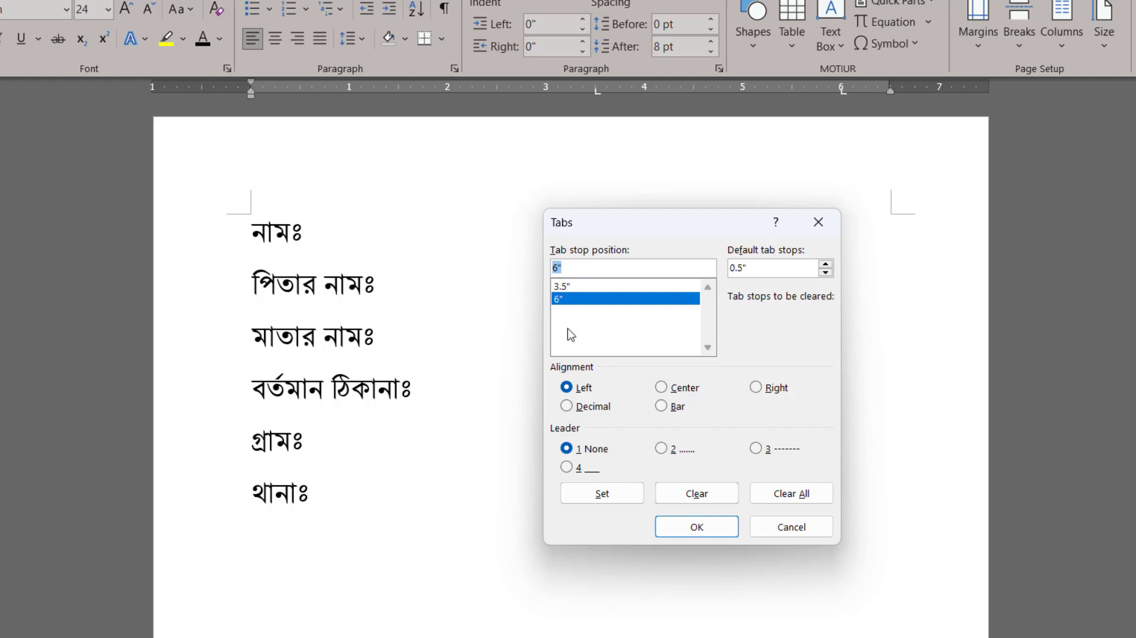
click(688, 455)
click(606, 496)
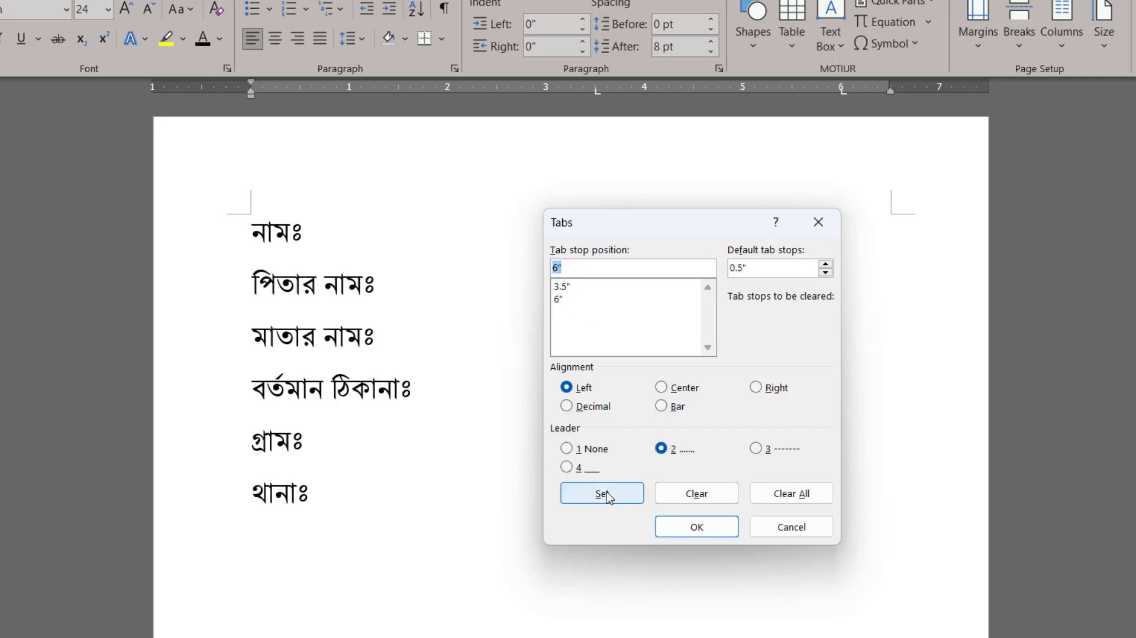
click(711, 535)
click(509, 305)
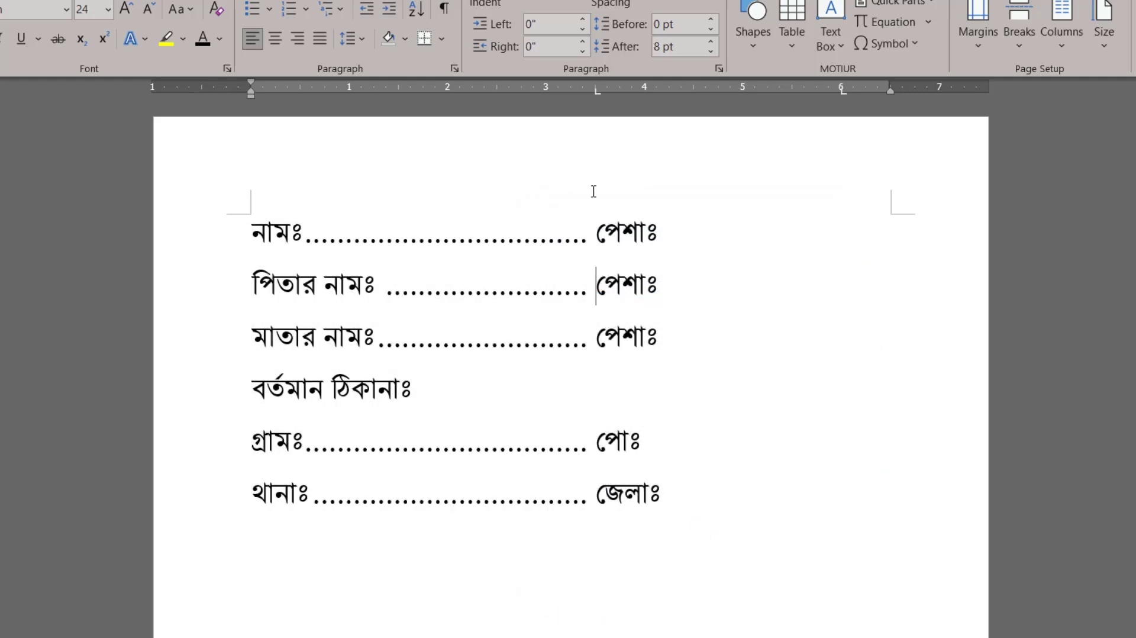
Step: With formatting marks shown, add dotted tabs after পেশাঃ on lines 1 and 2
drag(252, 232, 672, 503)
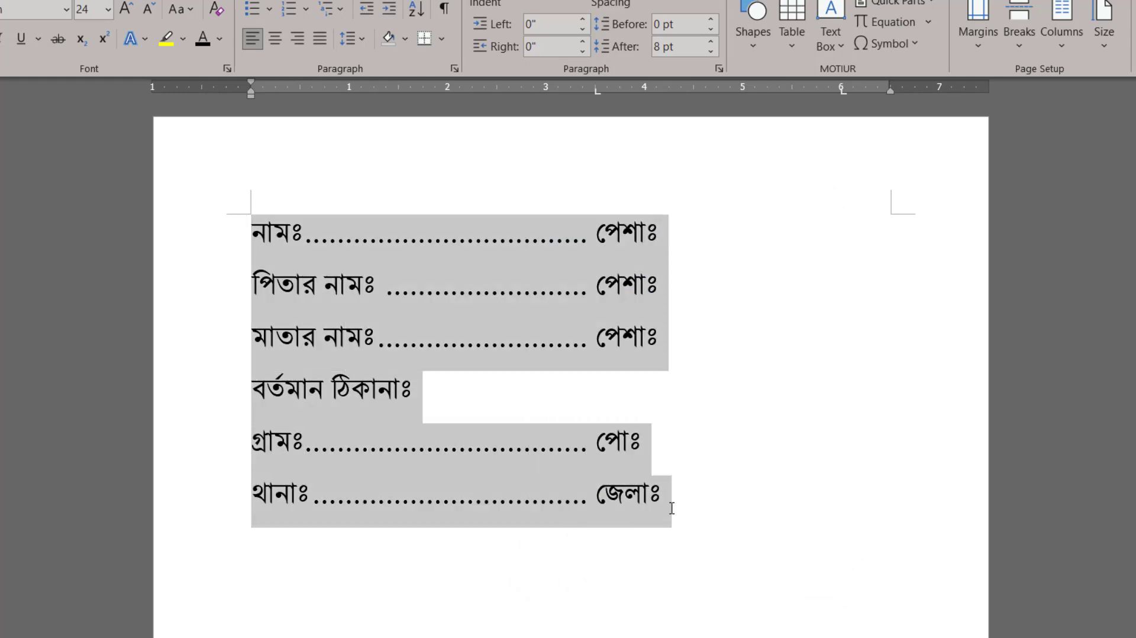
click(669, 235)
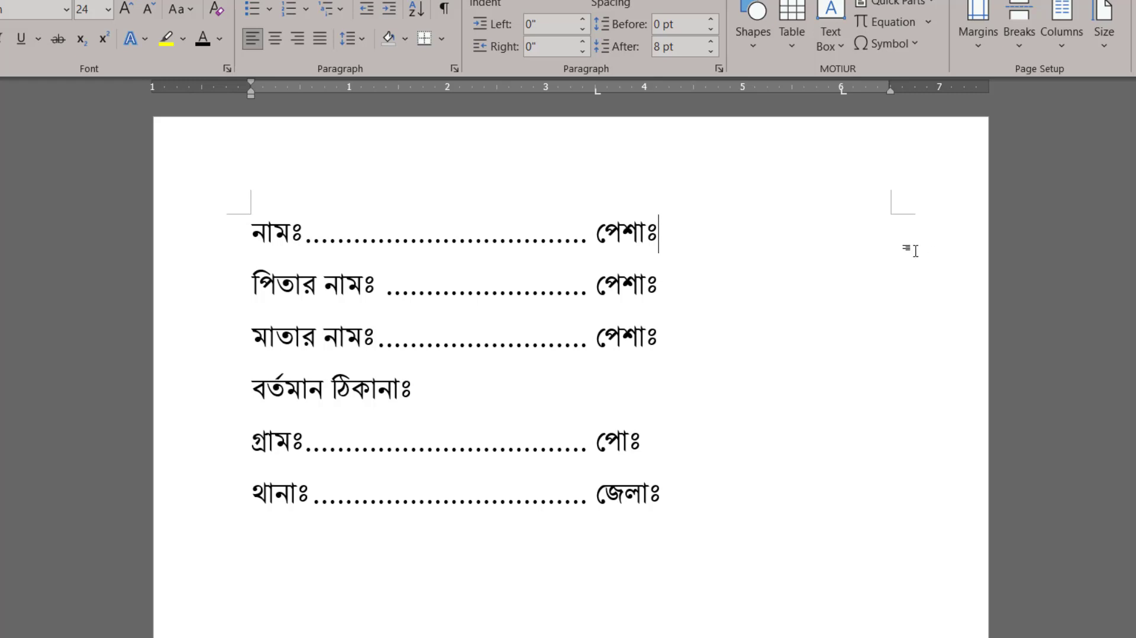
click(443, 9)
drag(585, 230, 369, 234)
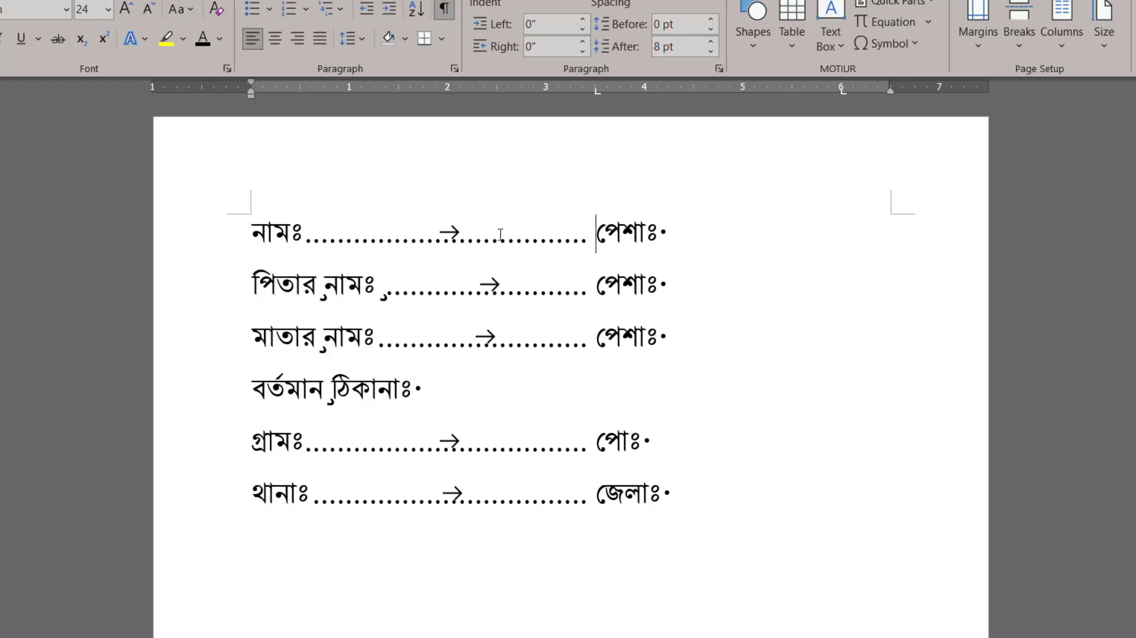
click(661, 233)
key(Tab)
click(641, 312)
key(Tab)
Step: Add dotted tabs after পেশাঃ on line 3, after পোঃ and after জেলাঃ
click(646, 358)
key(Tab)
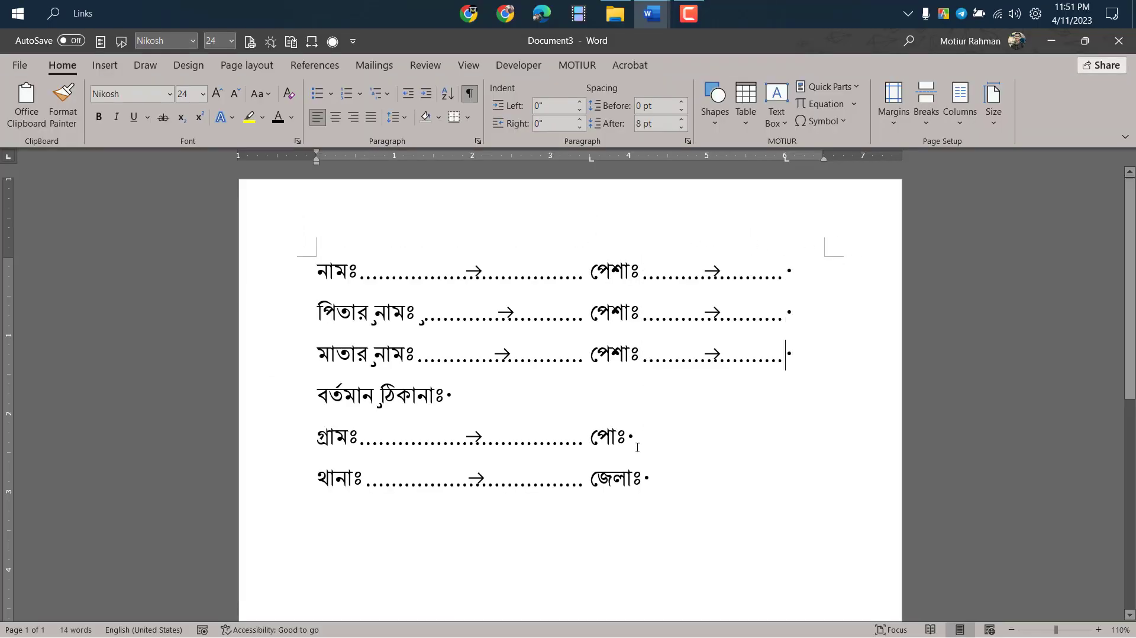
click(632, 438)
key(Tab)
click(645, 479)
key(Tab)
Step: Hide formatting marks and drag the trailing tab stop out to about 6.4"
key(ctrl+shift+8)
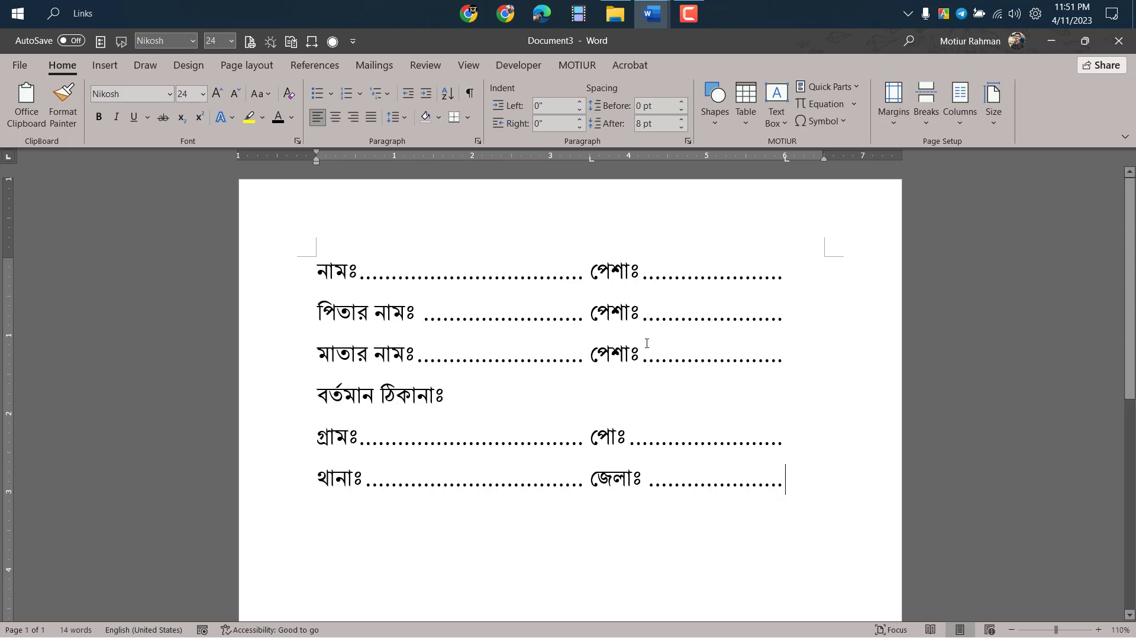
drag(787, 482, 247, 278)
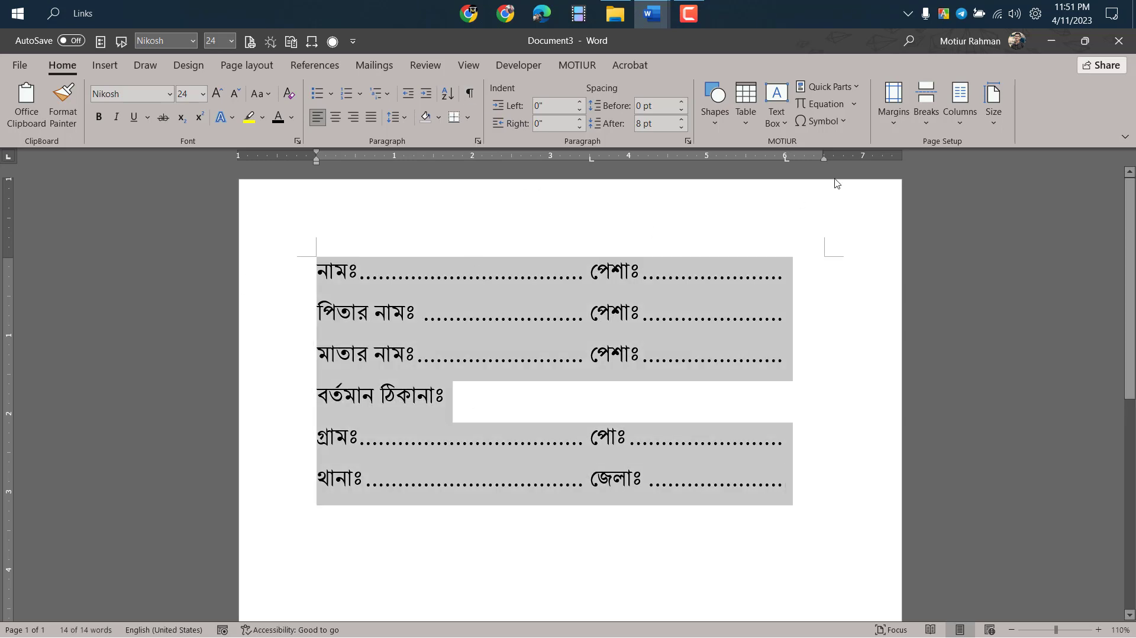
drag(787, 165, 820, 164)
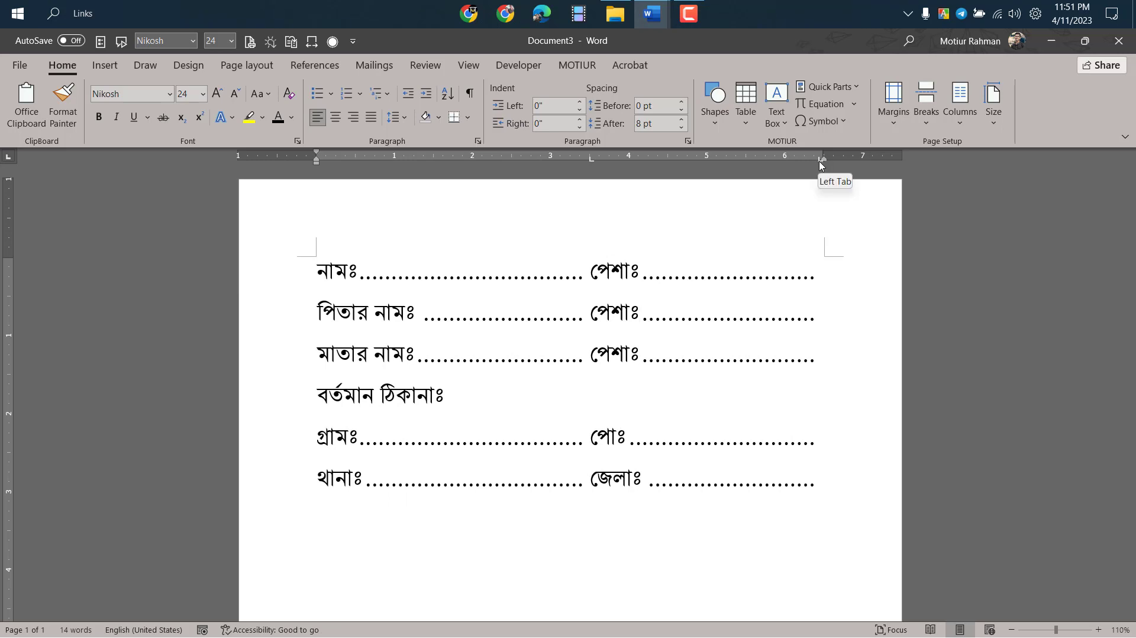
Step: Try right-aligning the 3.5" tab stop, then undo the change
double_click(821, 159)
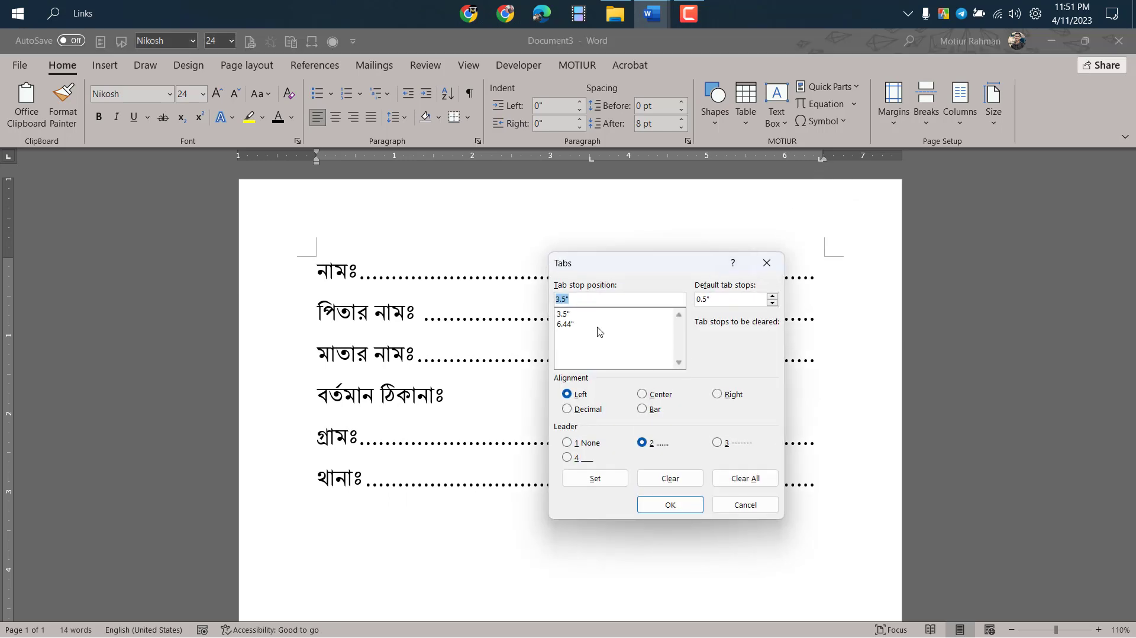
click(565, 314)
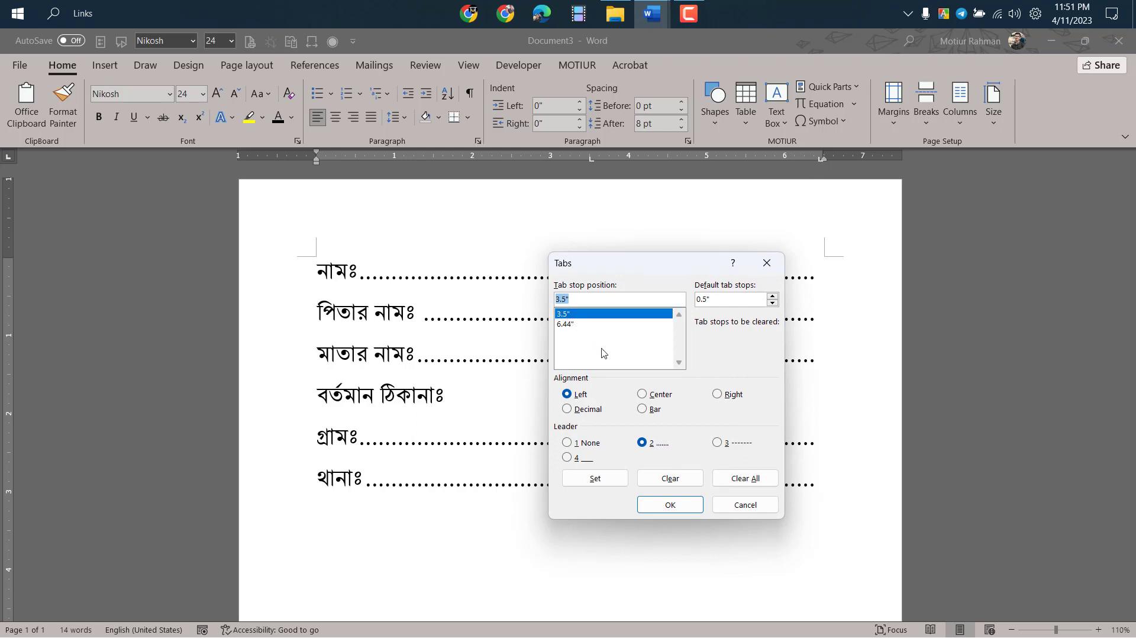
click(732, 396)
click(671, 506)
key(ctrl+z)
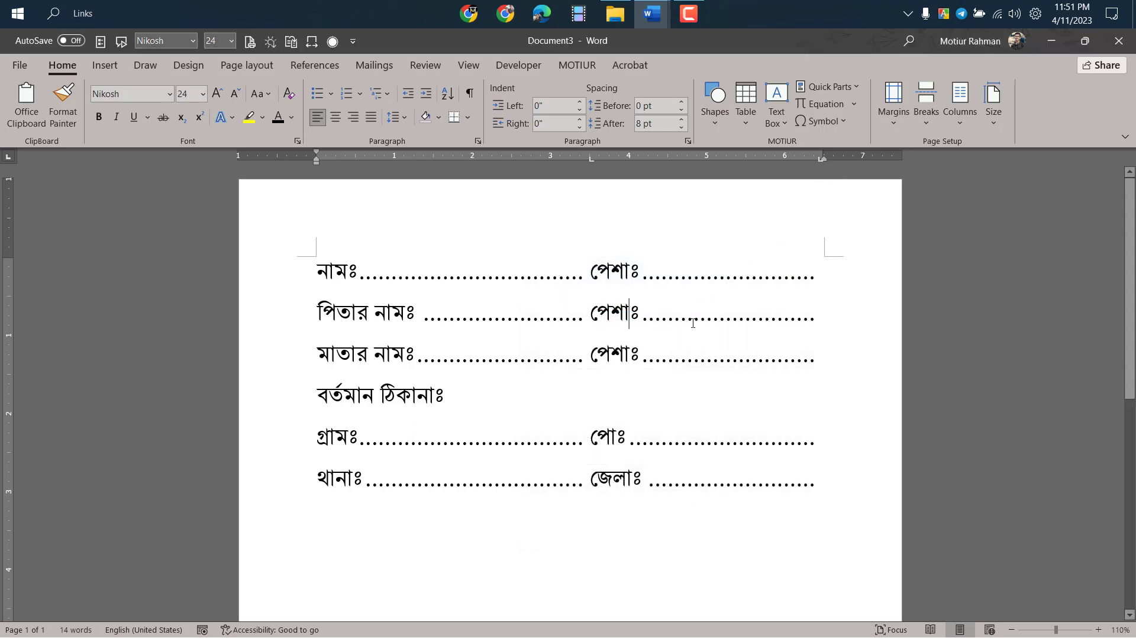
Step: For the whole document, set a right-aligned dotted tab stop at 6.44" aligned with the margin
key(ctrl+a)
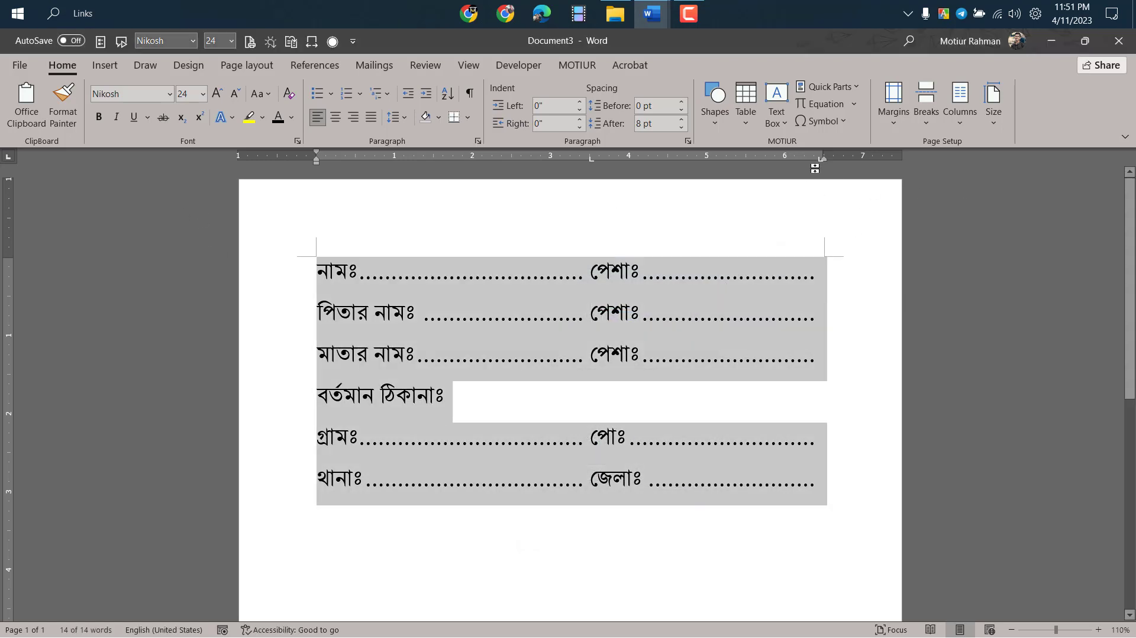
double_click(821, 159)
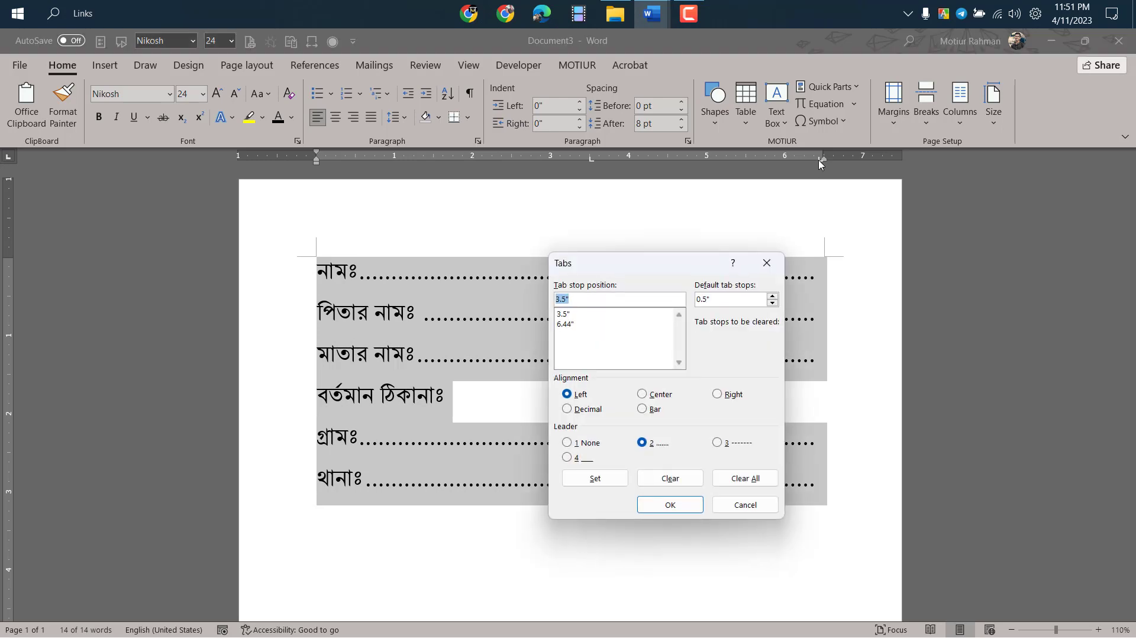
click(574, 324)
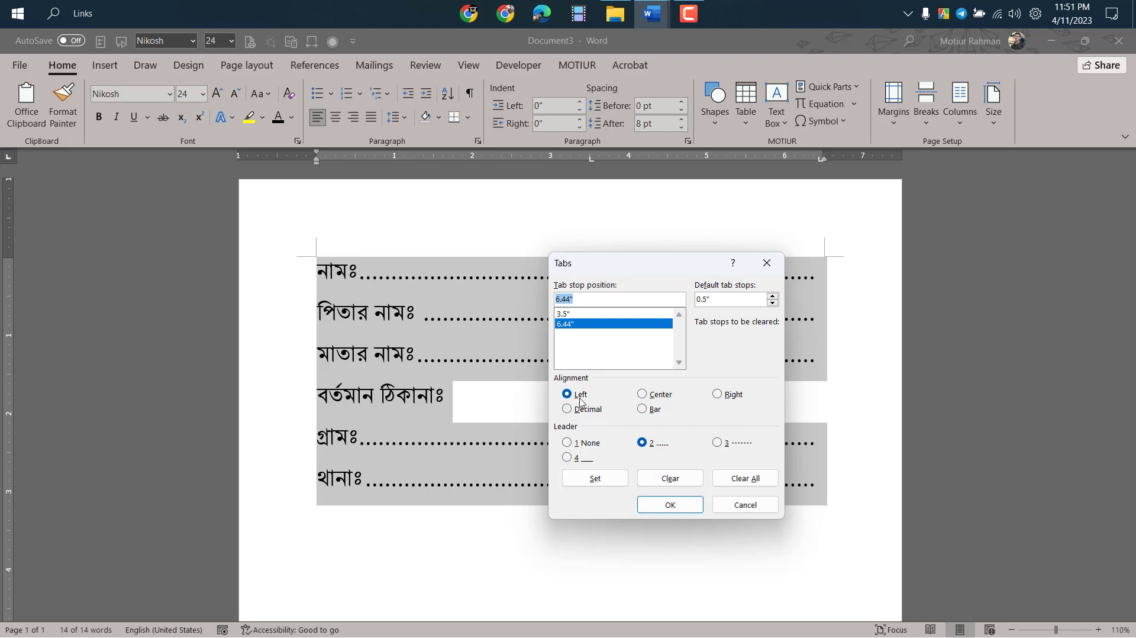
click(733, 395)
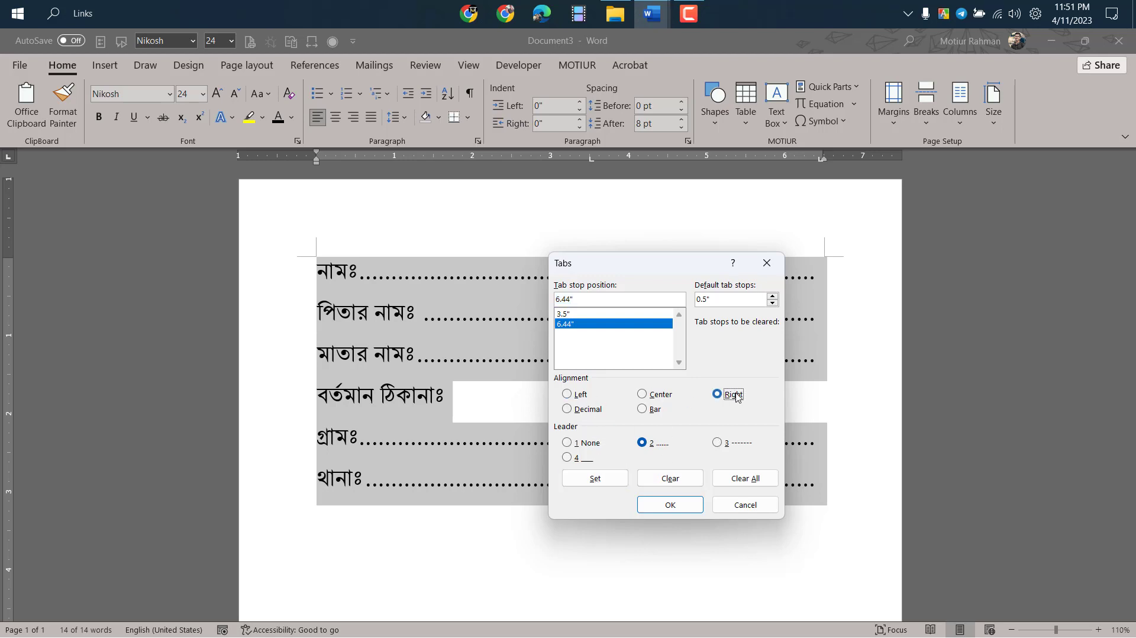
click(567, 480)
click(674, 506)
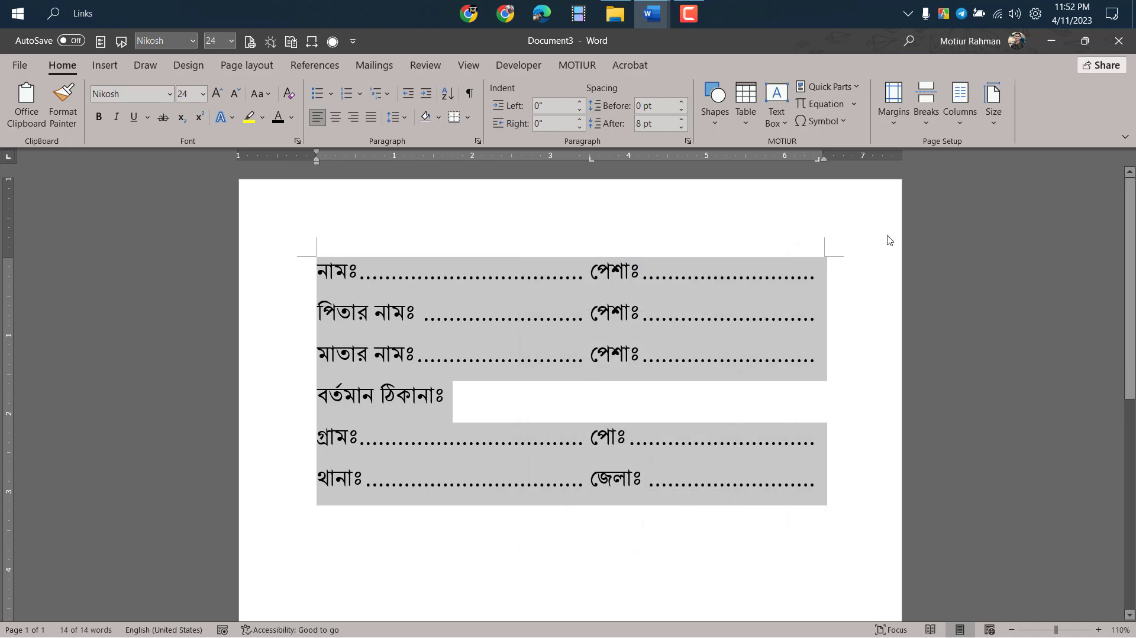
drag(820, 159, 823, 161)
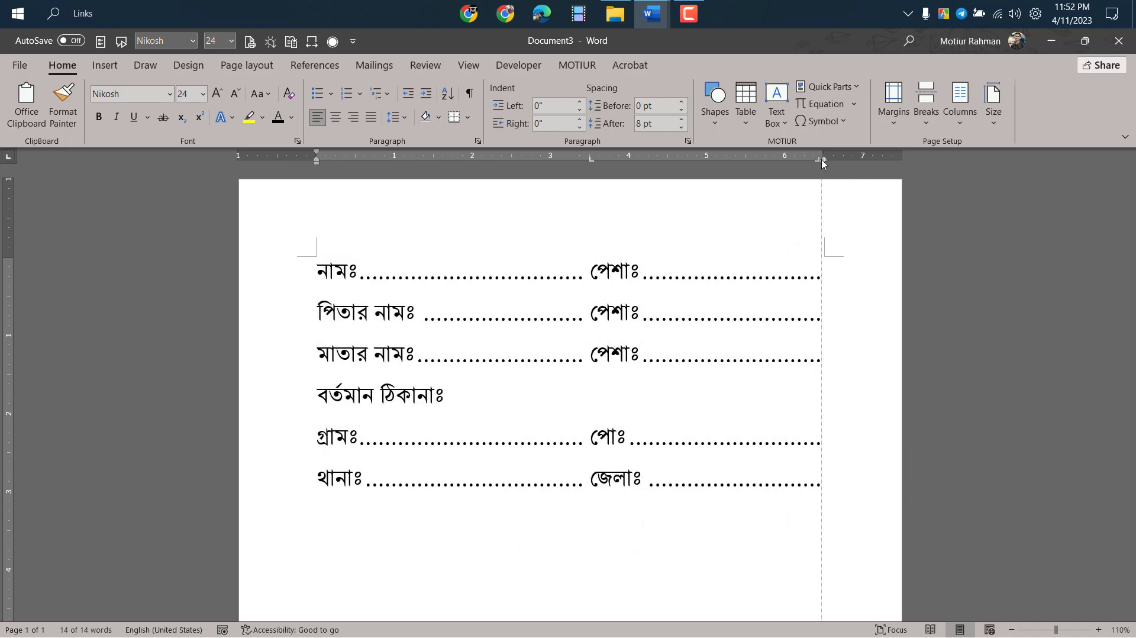
Step: Add two dotted leaders after বর্তমান ঠিকানাঃ running toward the right margin
click(803, 302)
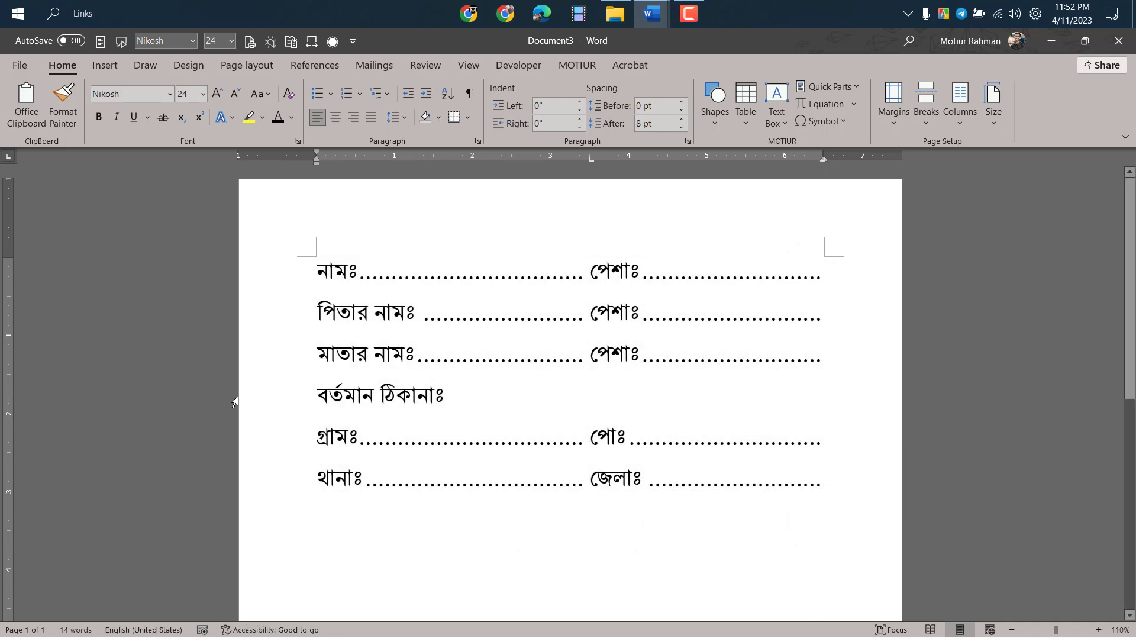
click(242, 399)
click(457, 408)
key(Tab)
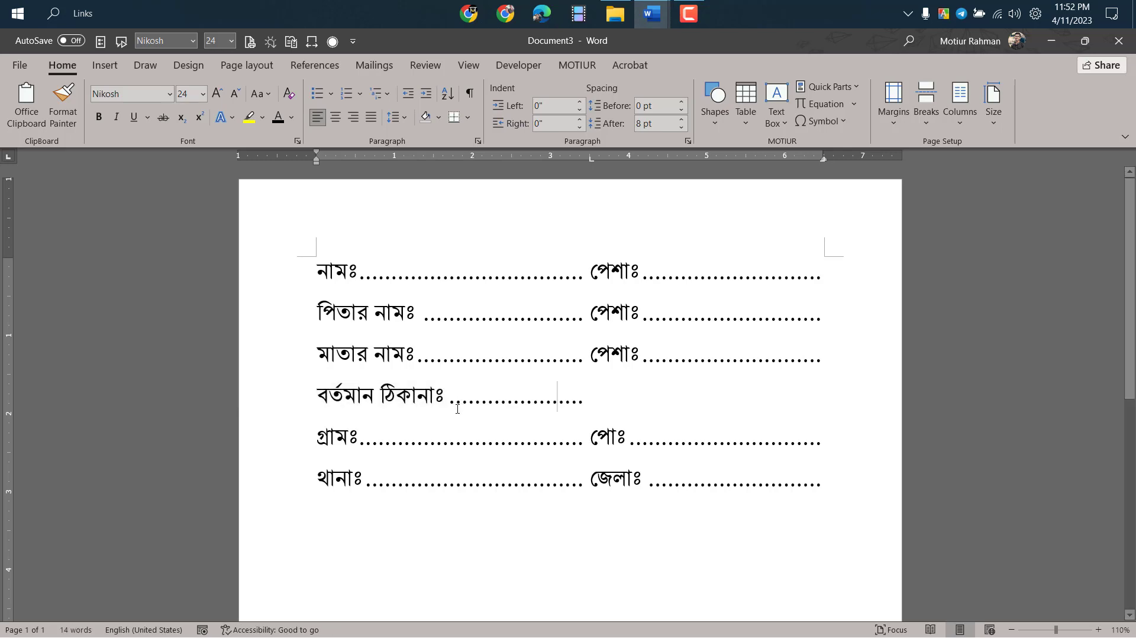
key(Tab)
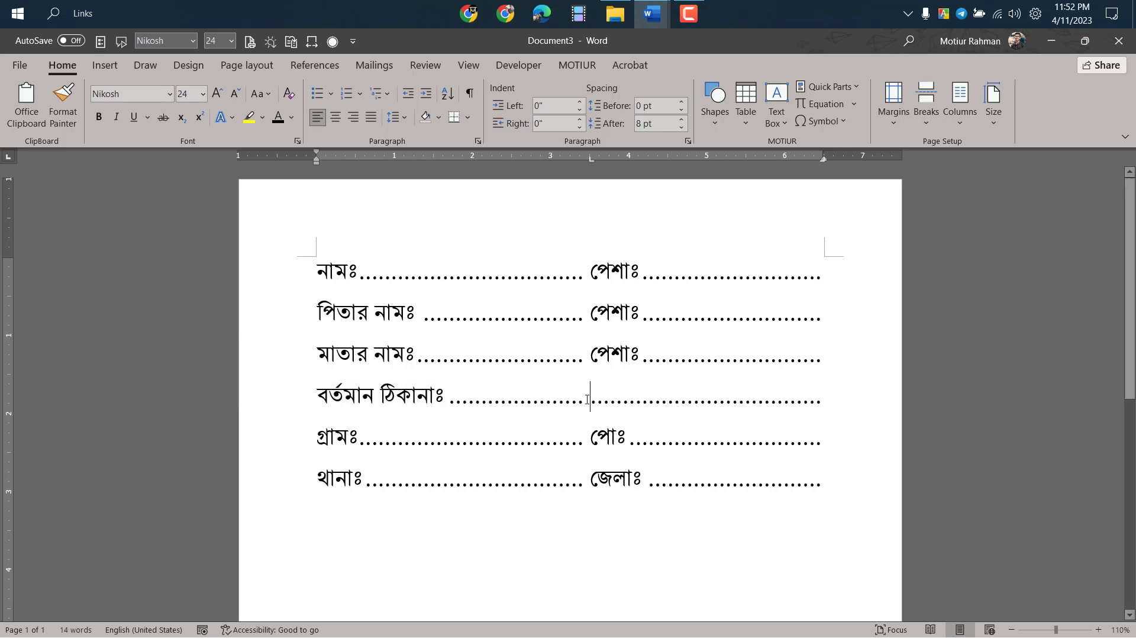
Step: Inspect the leaders after ঠিকানাঃ and select where they wrap onto a second line
scroll(588, 409, up, 2)
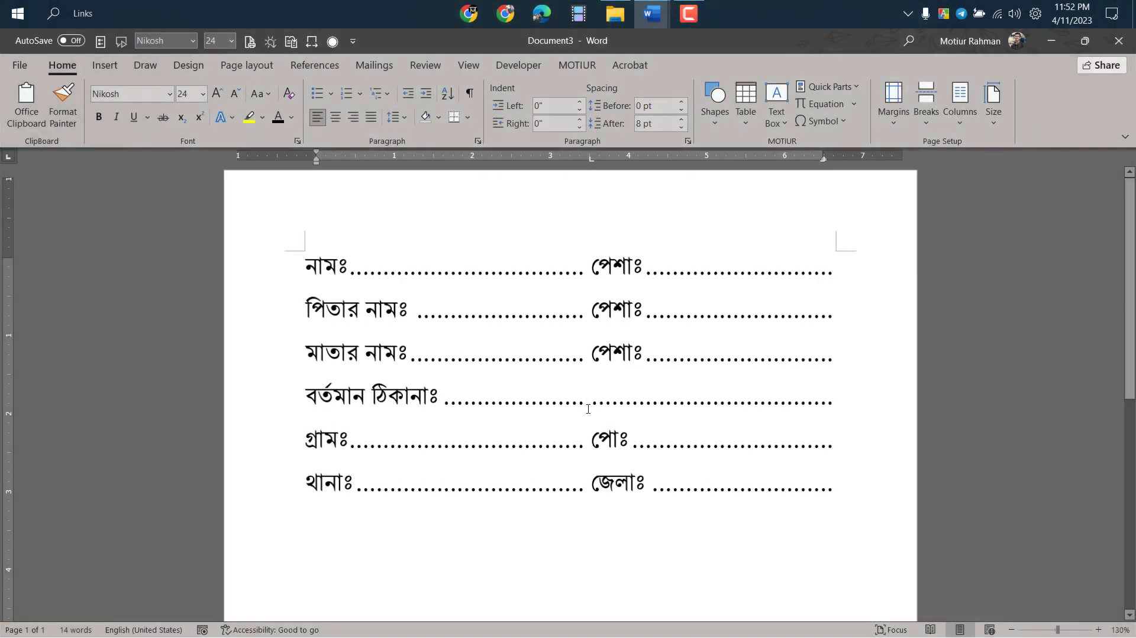
scroll(588, 409, up, 4)
click(600, 402)
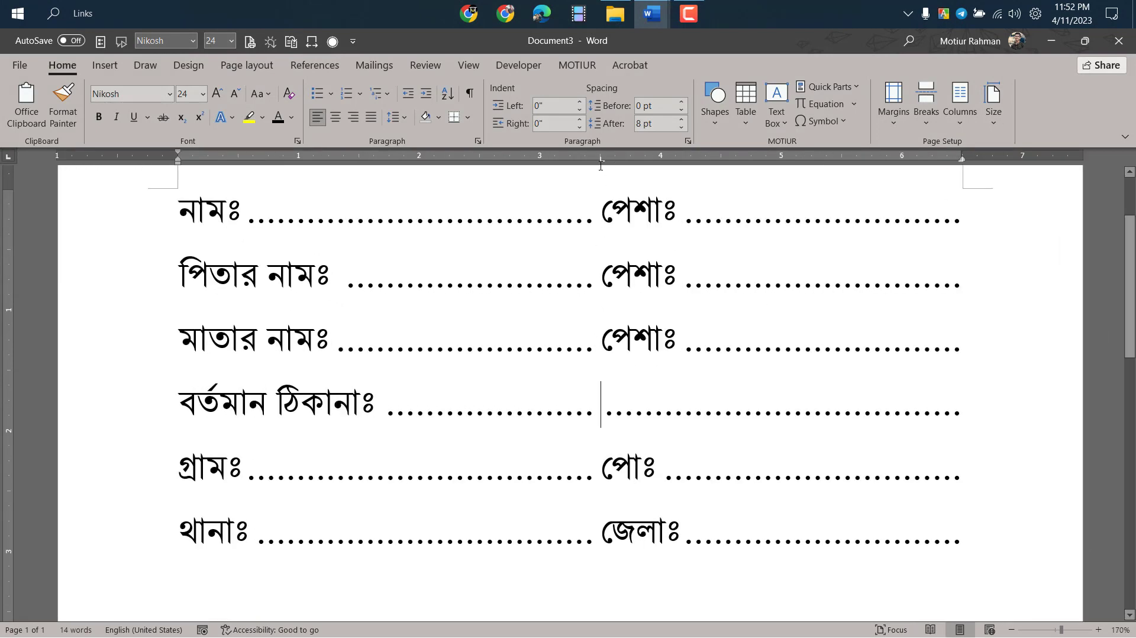
scroll(633, 364, down, 5)
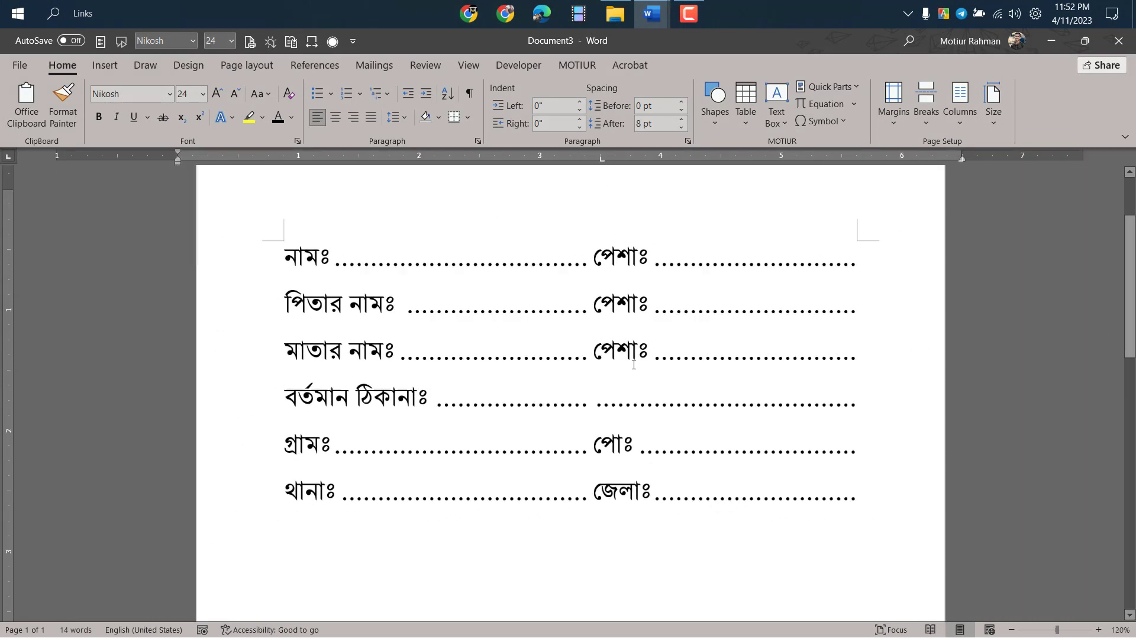
click(243, 406)
click(591, 400)
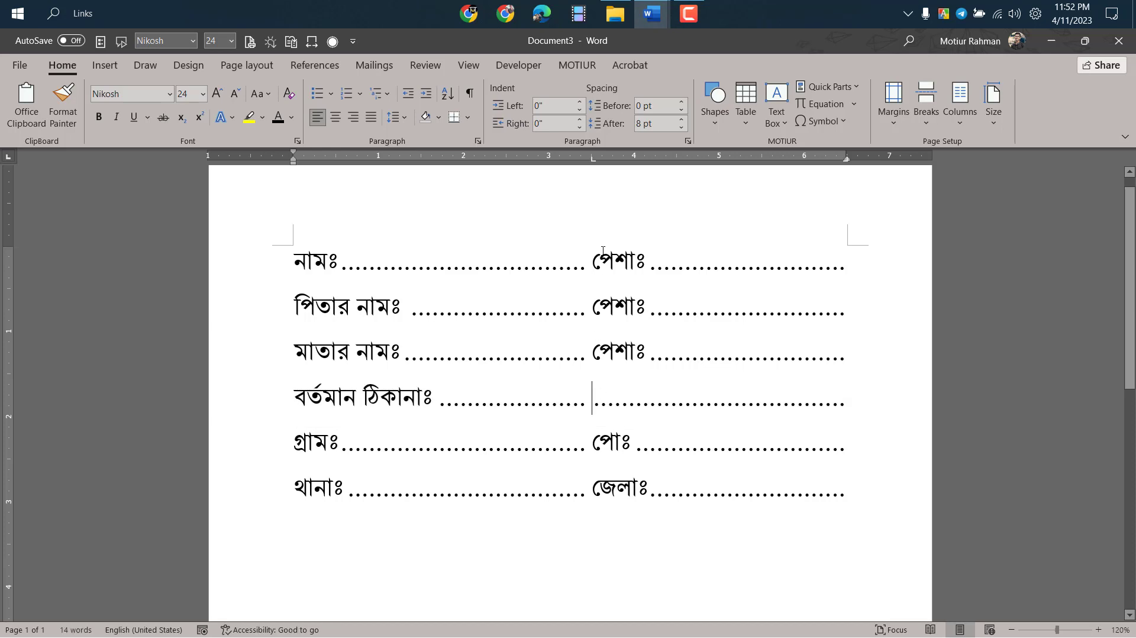
drag(592, 157, 585, 297)
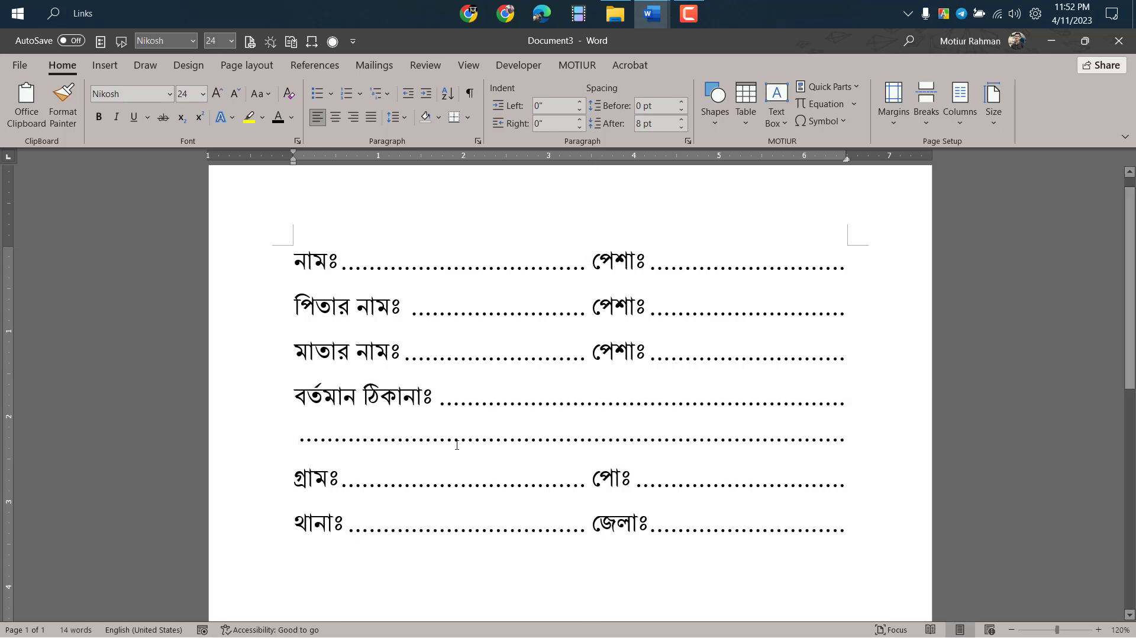
drag(440, 398, 745, 434)
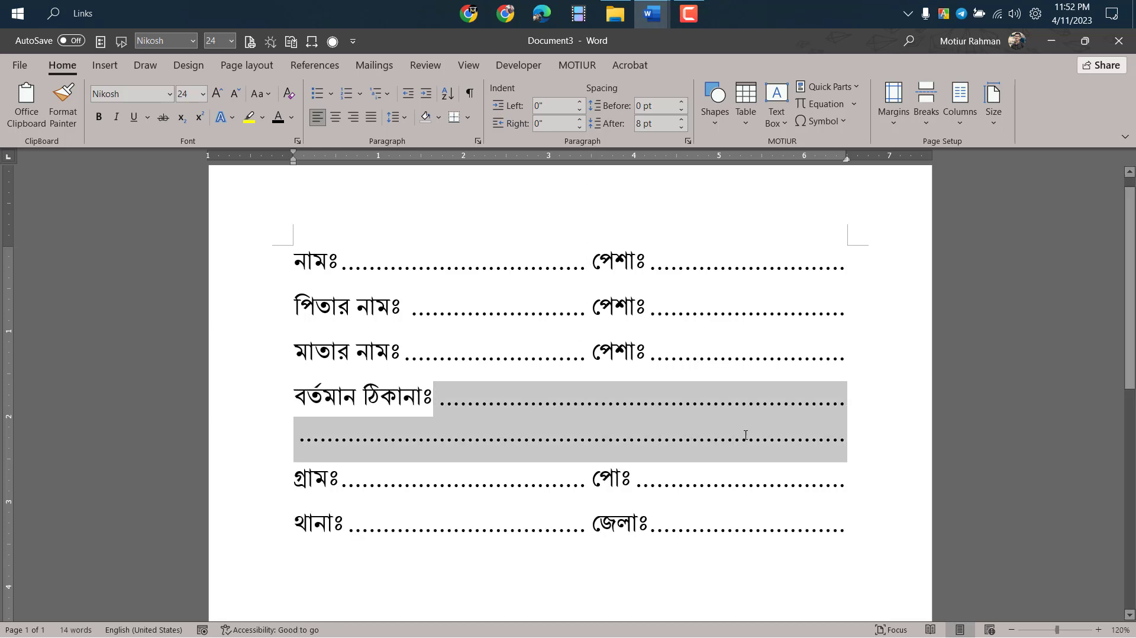
Step: Reveal formatting marks and delete the extra second dotted line
click(469, 93)
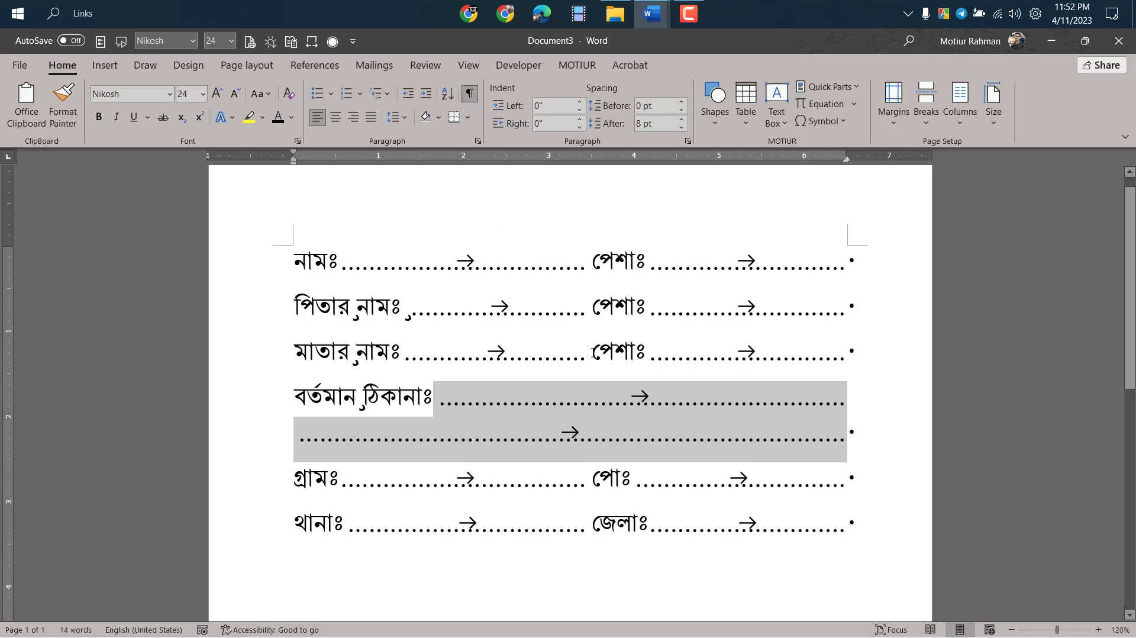
click(543, 439)
drag(294, 441, 624, 442)
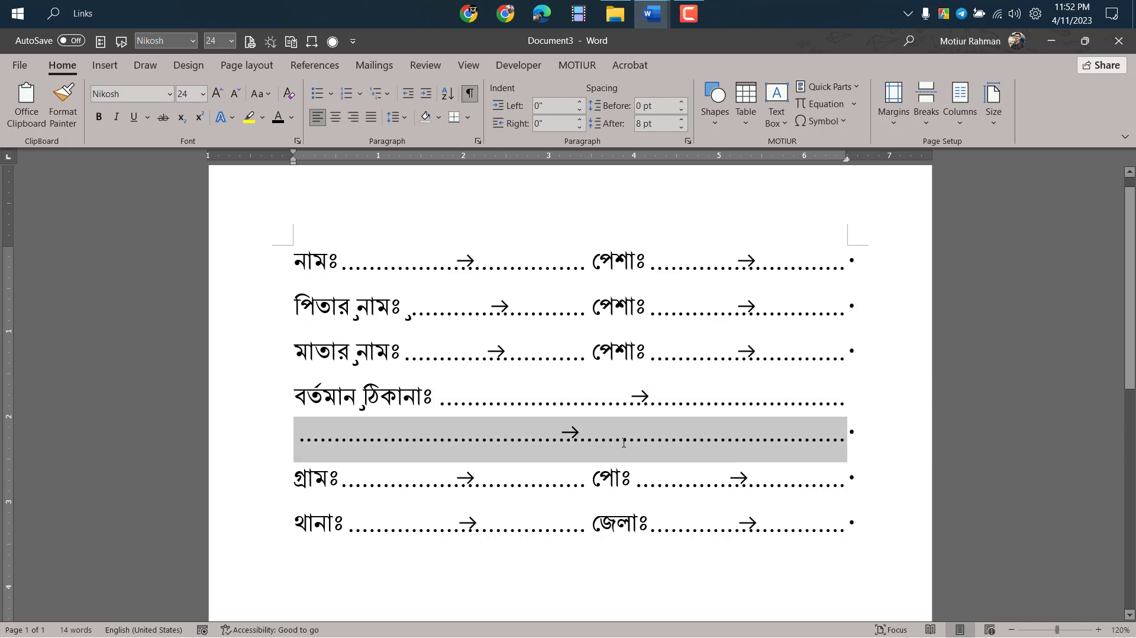
click(736, 403)
click(221, 453)
key(BackSpace)
Step: Hide formatting marks and check the single address leader ends at the margin
key(ctrl+shift+8)
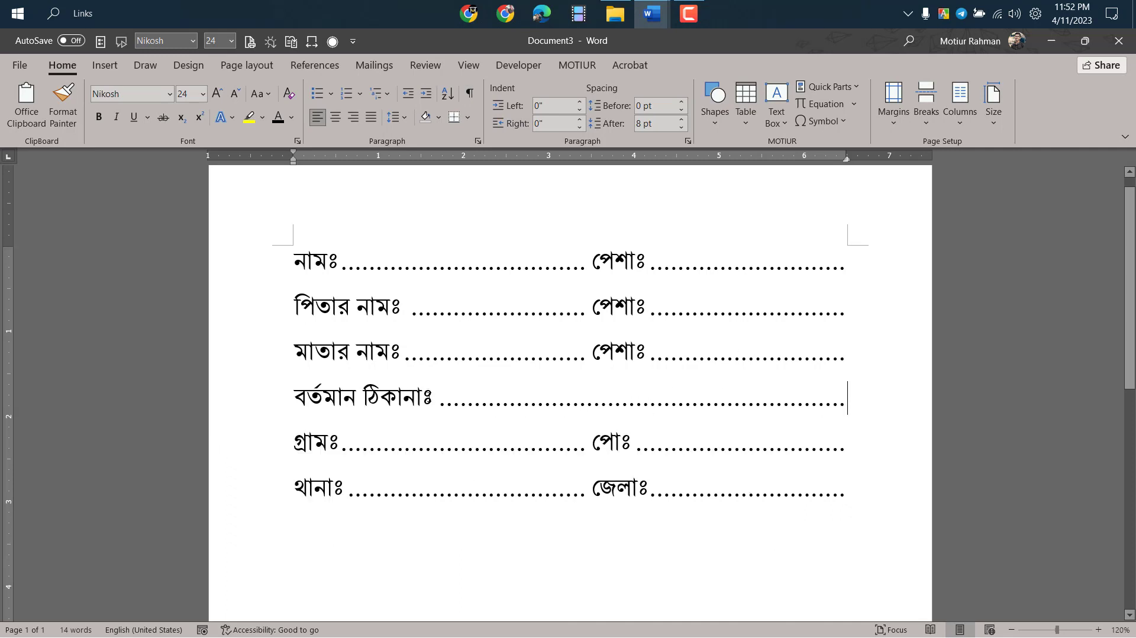
drag(442, 406, 789, 400)
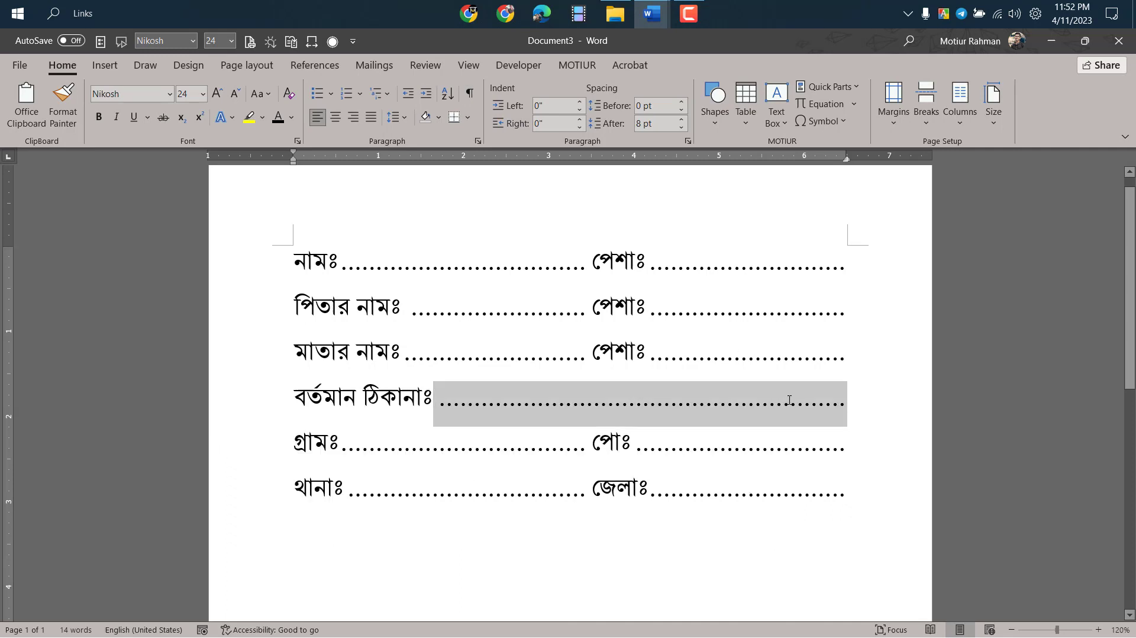
click(438, 401)
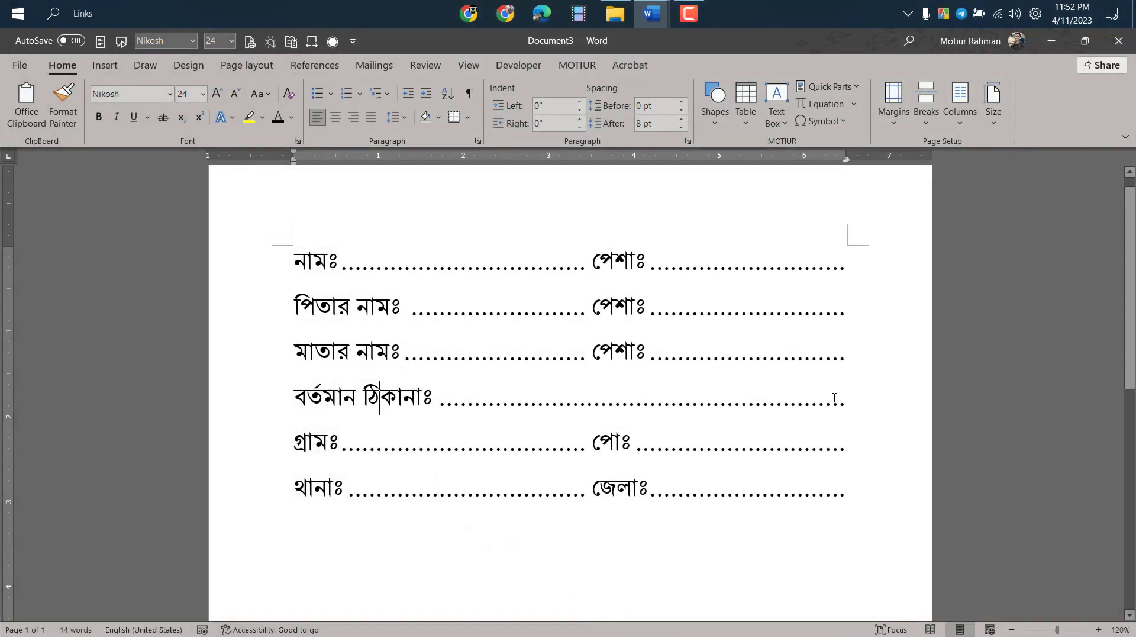
click(845, 401)
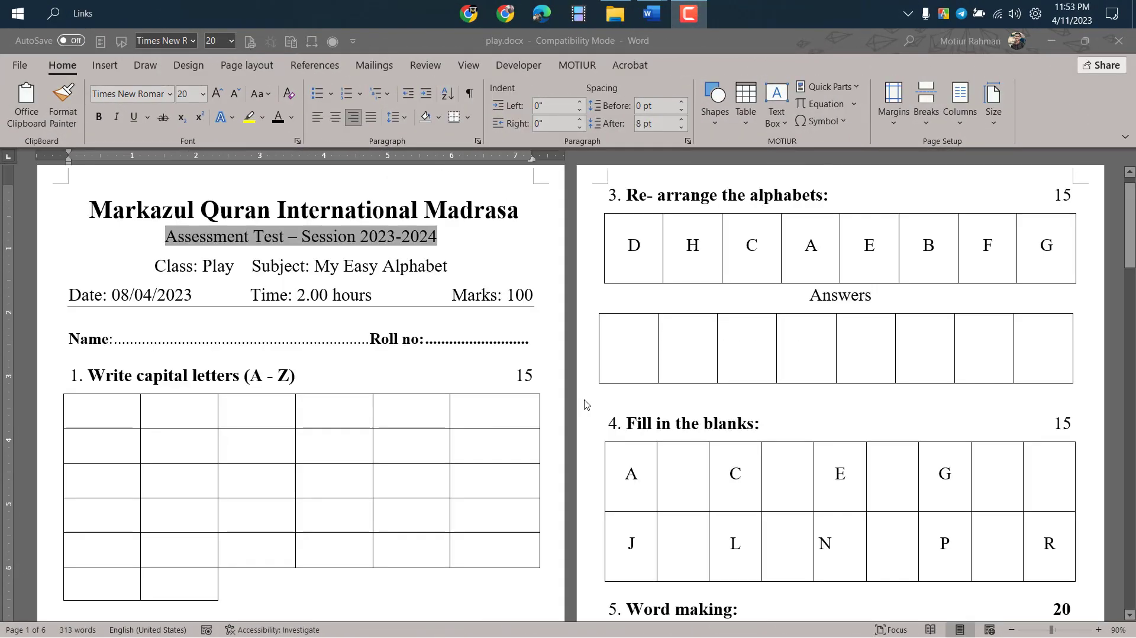
Step: In play.docx, find and select the whole dotted Name…Roll no line below the date
ctrl+scroll(223, 376, down, 3)
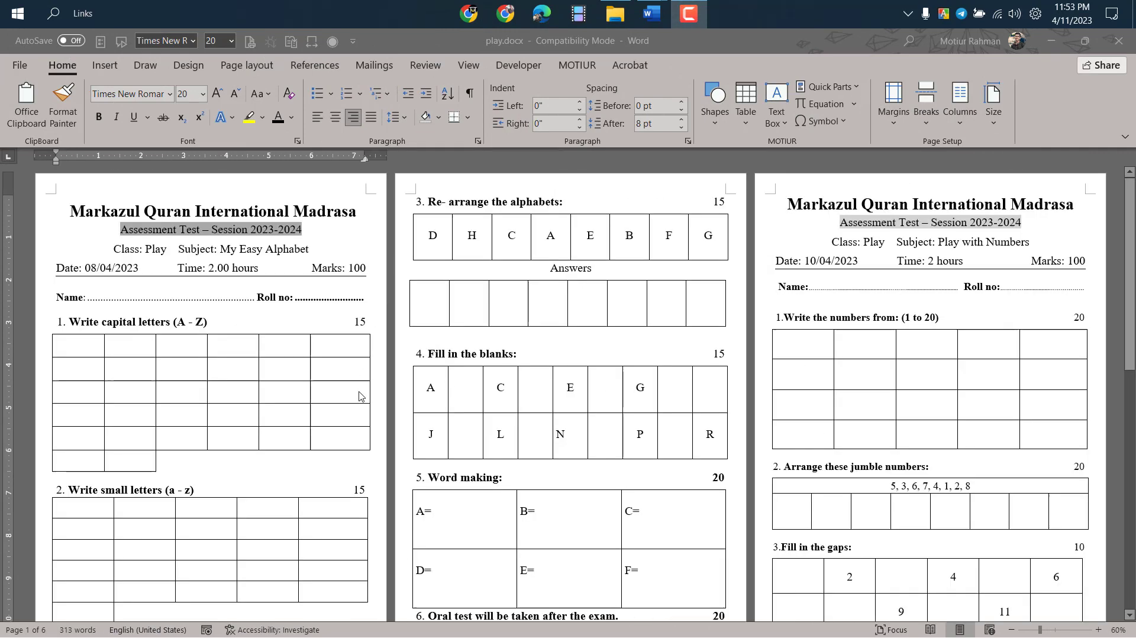
ctrl+scroll(360, 396, up, 6)
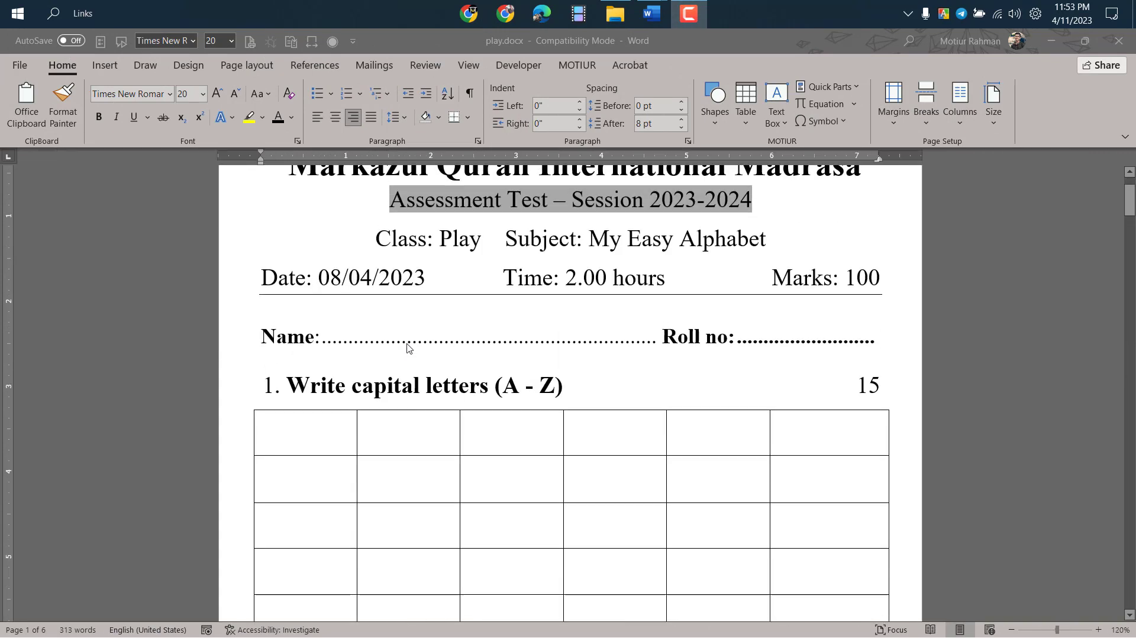
ctrl+scroll(465, 370, up, 1)
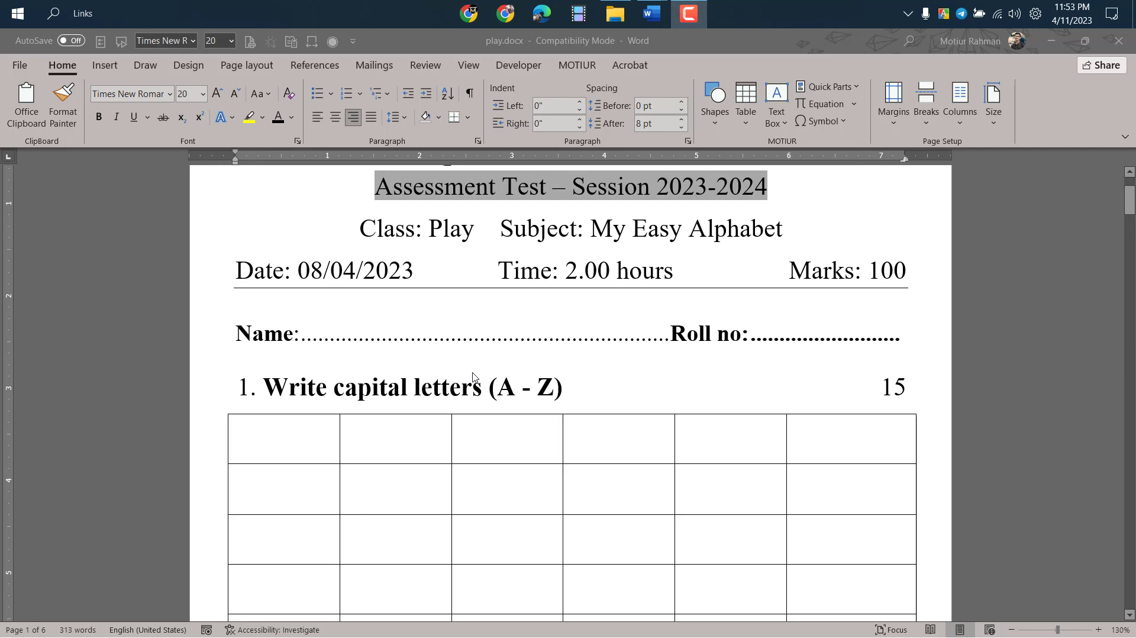
scroll(473, 376, up, 2)
ctrl+scroll(471, 378, down, 1)
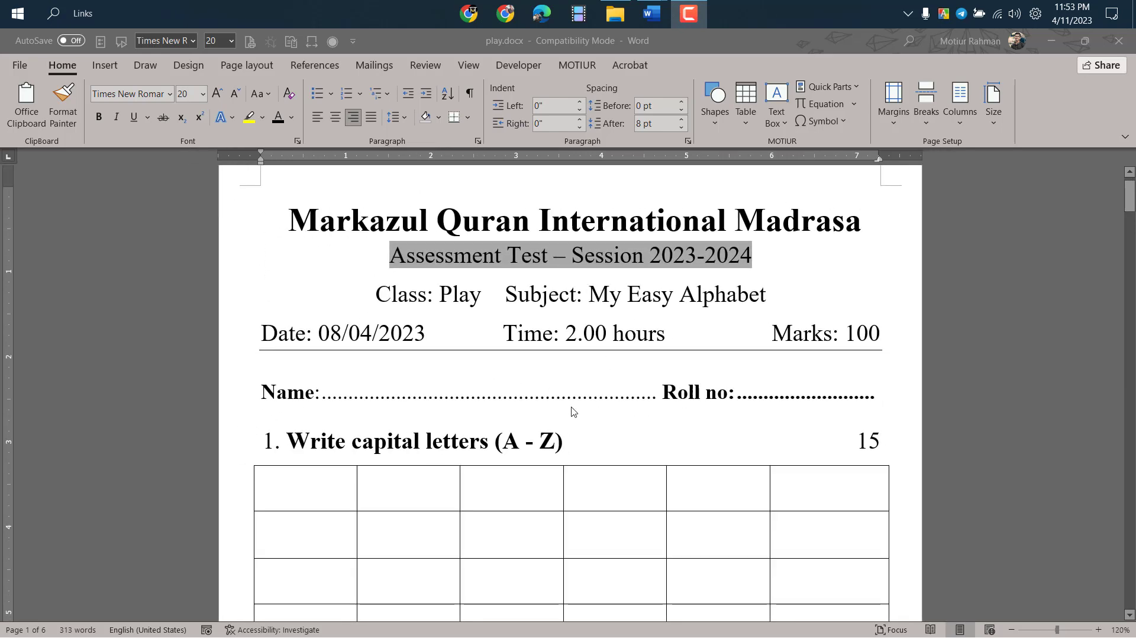
click(232, 396)
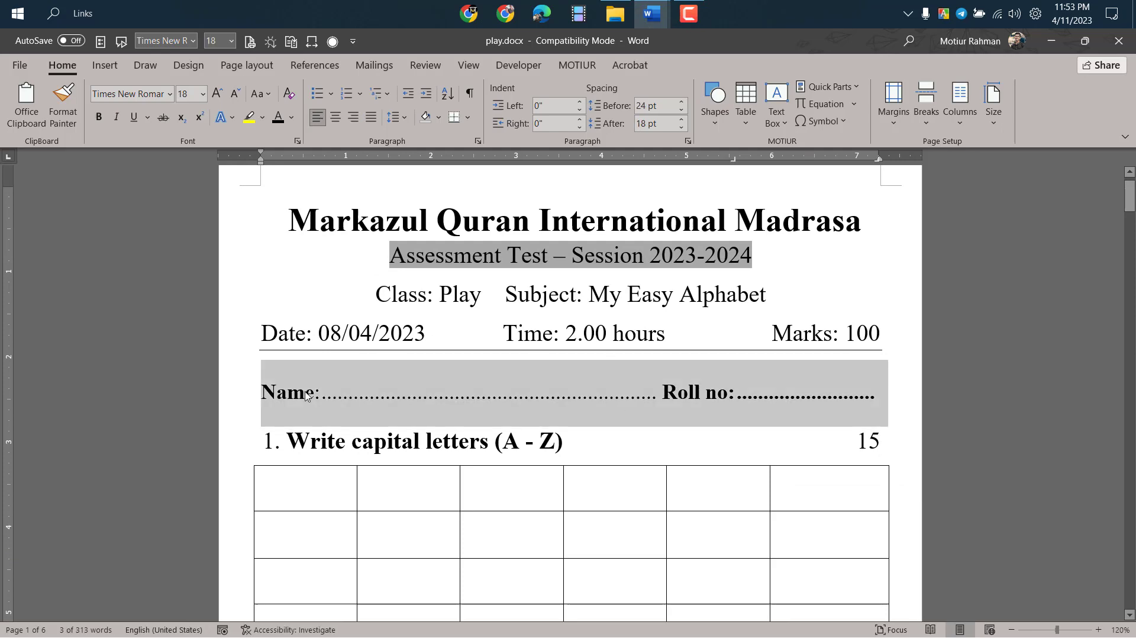
click(457, 398)
ctrl+scroll(575, 411, up, 1)
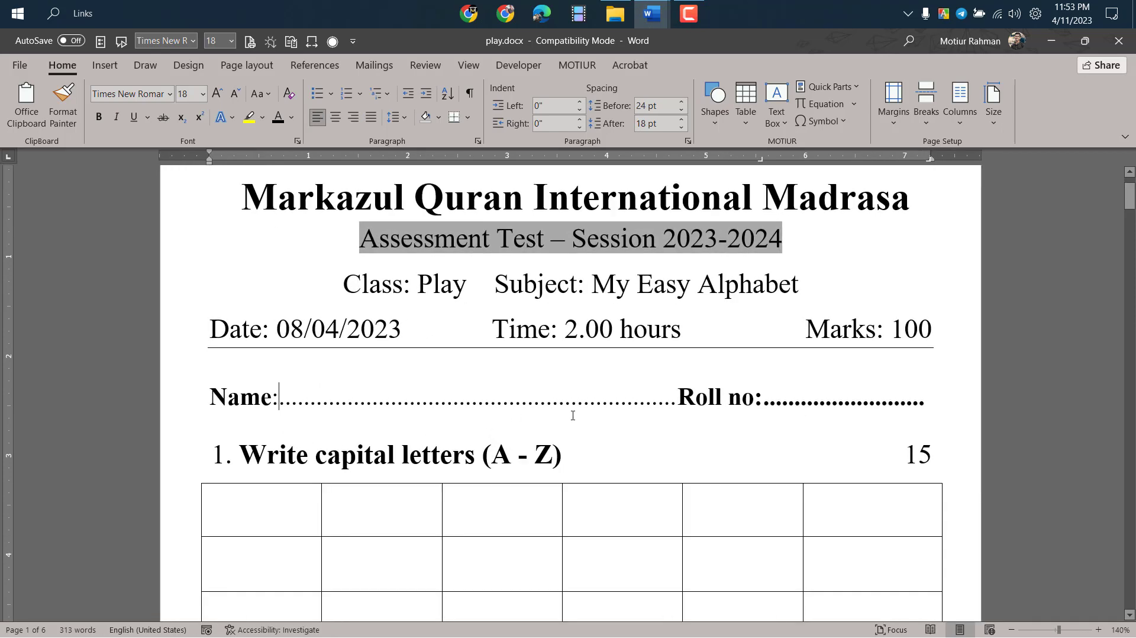
ctrl+scroll(706, 368, up, 1)
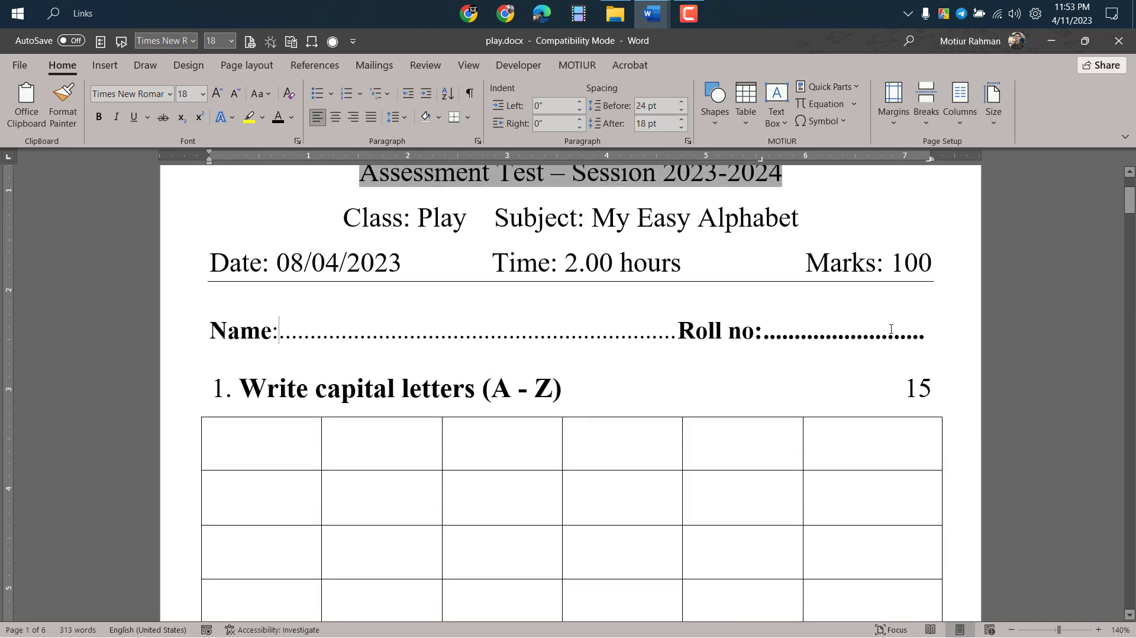
drag(951, 337, 212, 331)
Step: Replace the old line with a new left-aligned line reading 'Name: Roll:'
key(Delete)
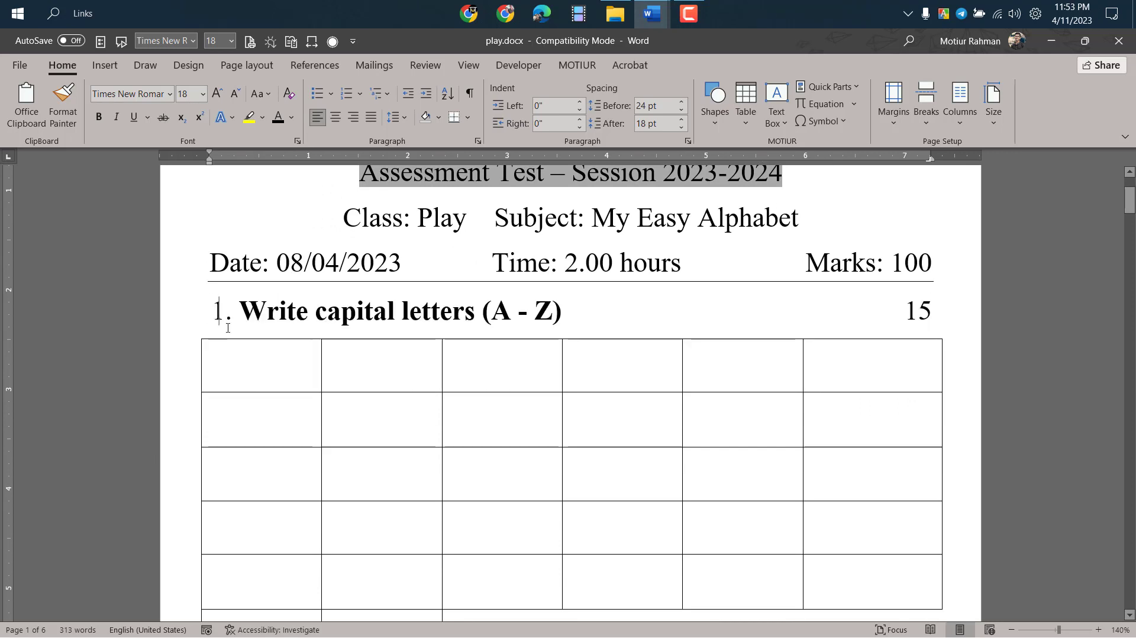
key(Return)
click(253, 305)
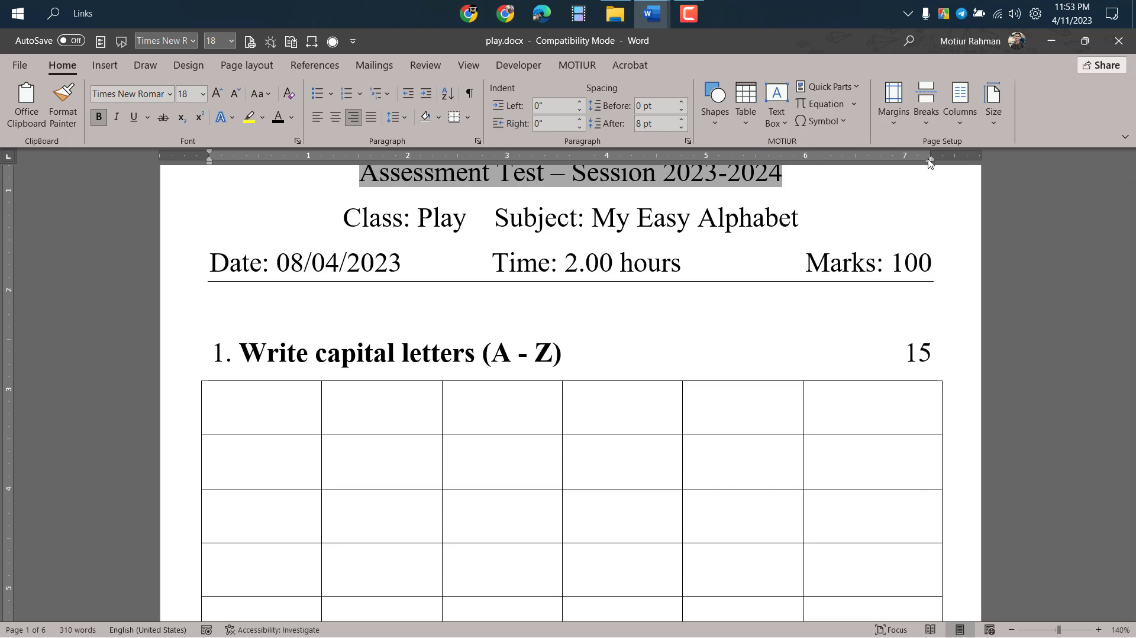
key(ctrl+l)
text(Name)
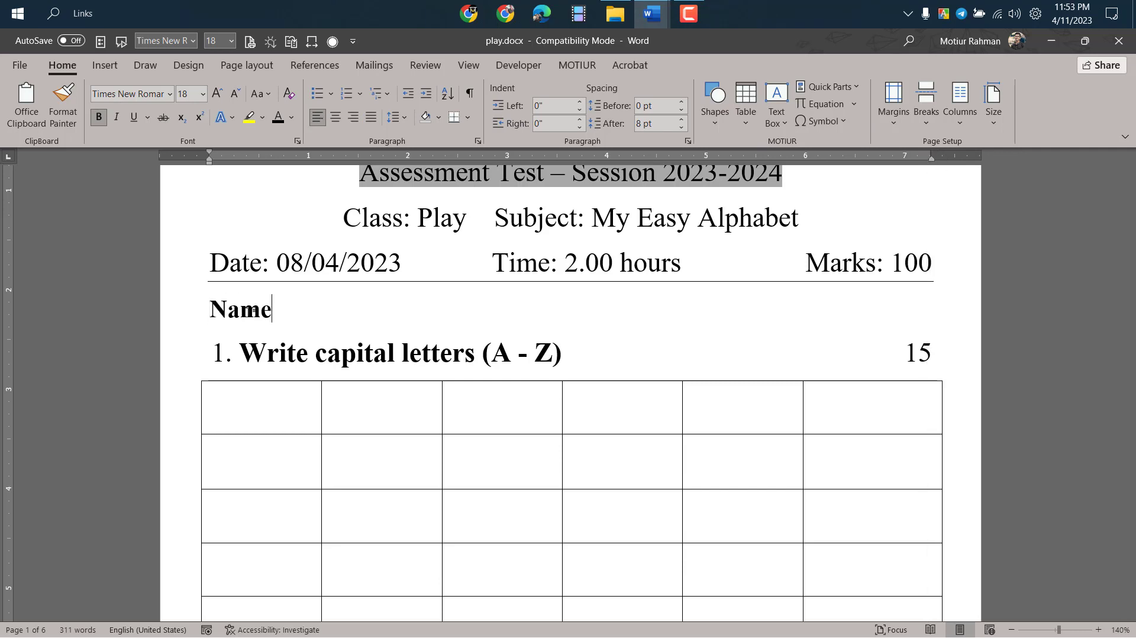
text(: Roll:)
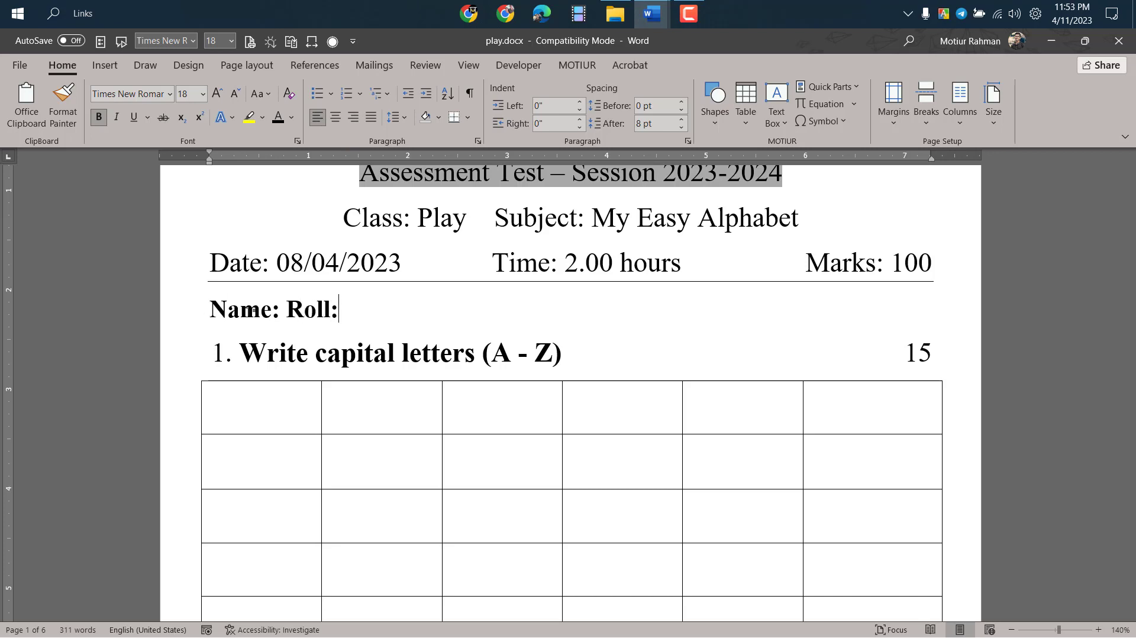
Step: Adjust ruler tab stops, test tabbing Roll: to 4", revert it, and reselect the line
click(194, 301)
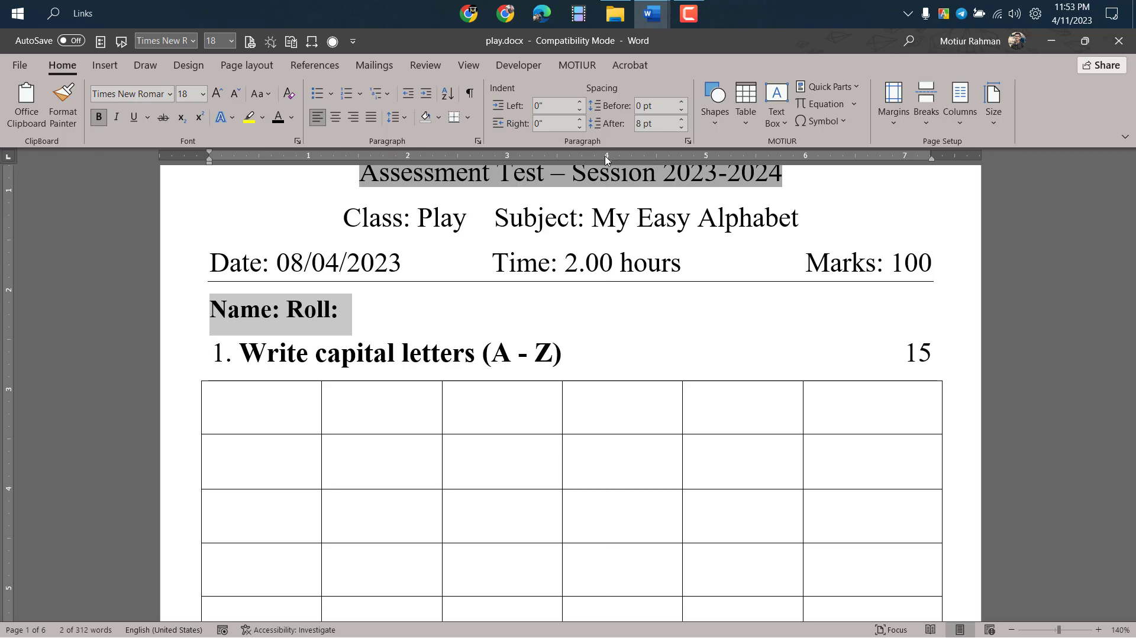
click(918, 164)
click(916, 161)
drag(932, 160, 937, 164)
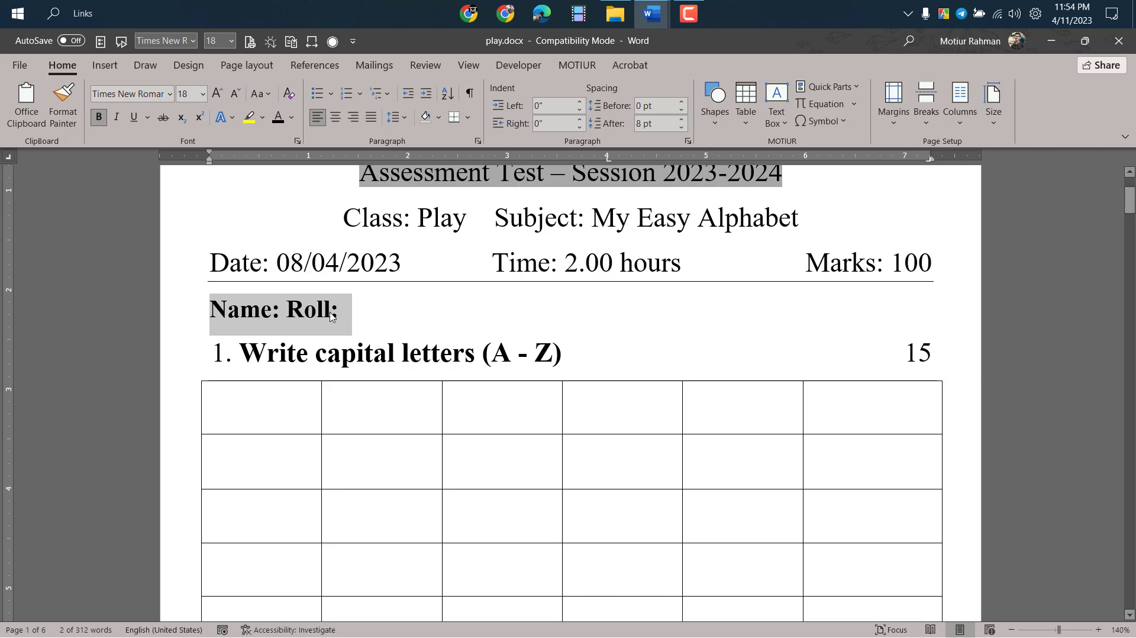
click(294, 319)
key(Tab)
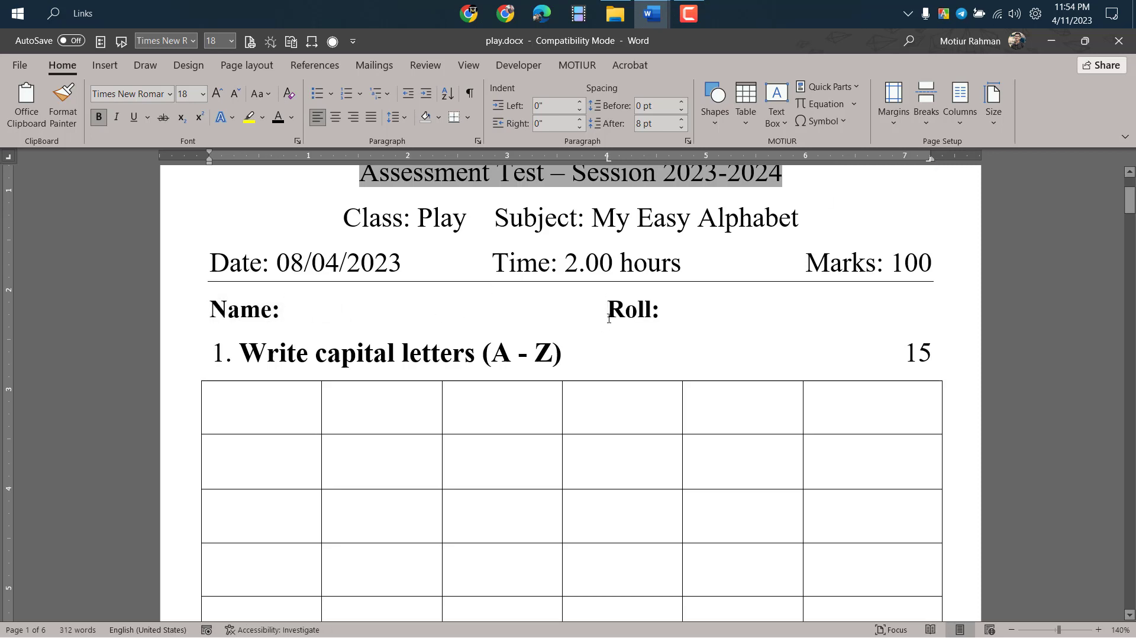
key(BackSpace)
drag(401, 322, 211, 320)
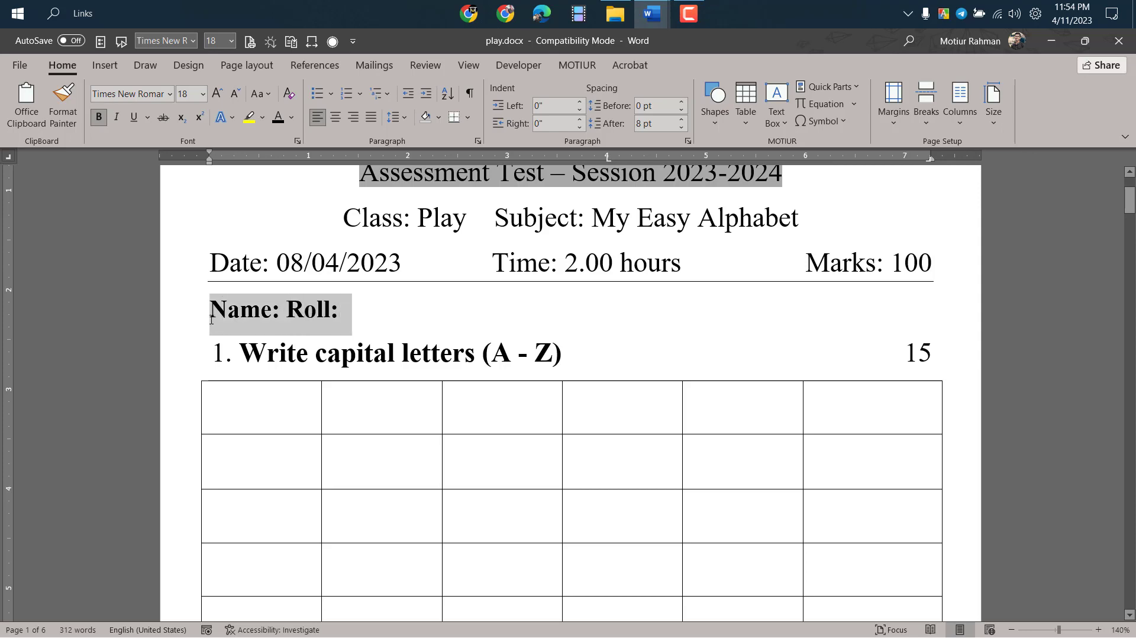
Step: Give the 4" tab stop on the Name: Roll: line a dotted leader
click(478, 141)
click(507, 473)
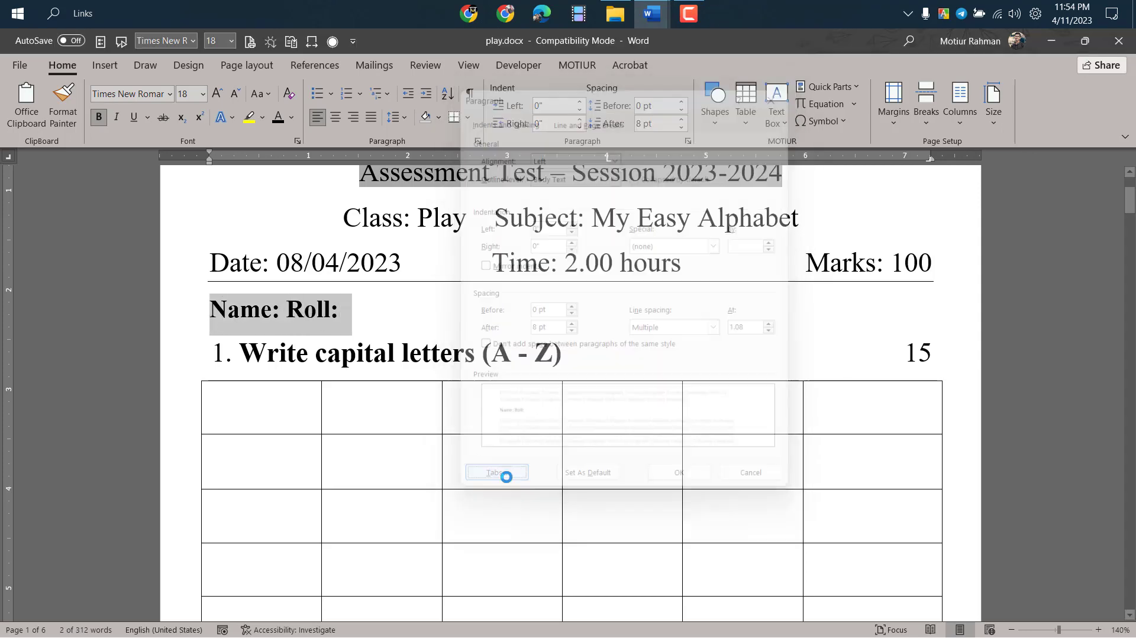
click(561, 316)
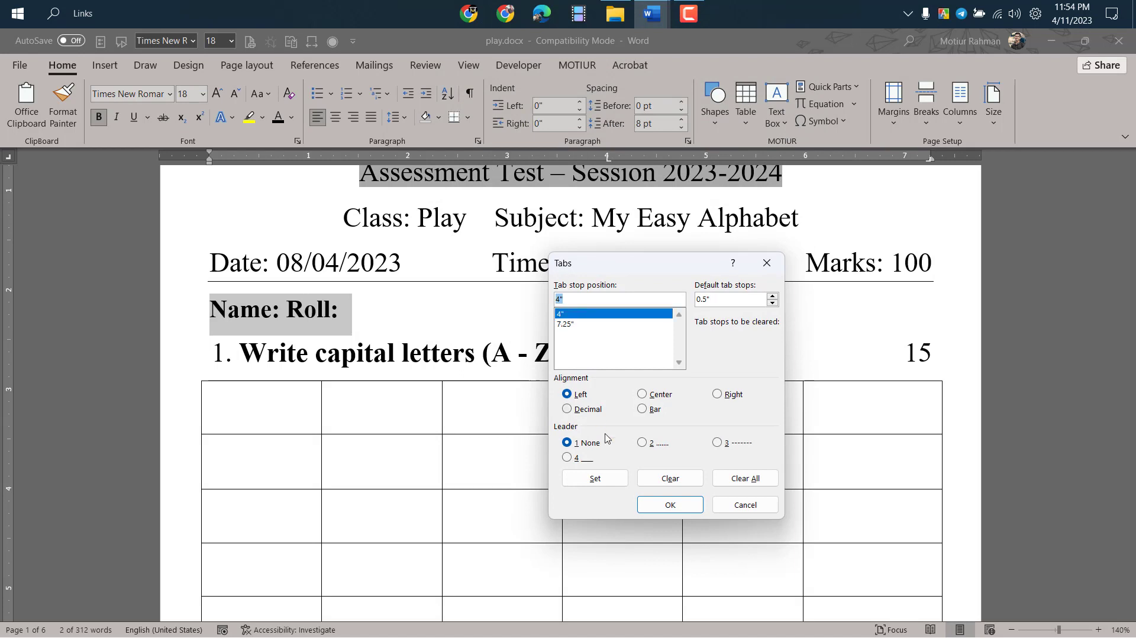
click(654, 449)
click(620, 476)
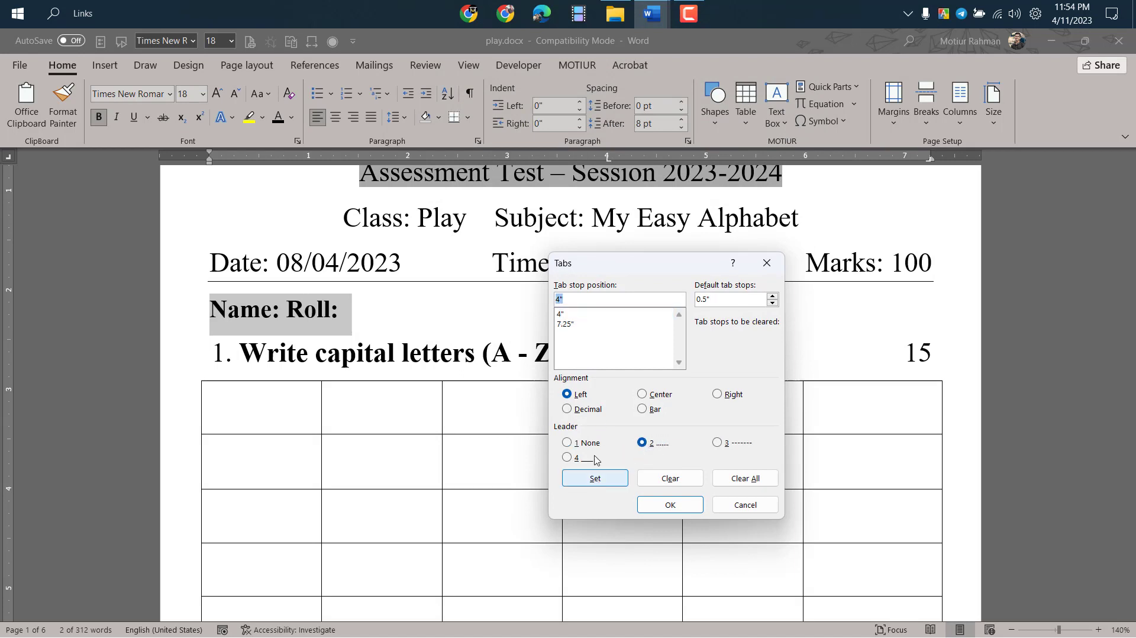
Step: Give the right-aligned 7.25" tab stop a dotted leader, confirm, and show formatting marks
click(568, 324)
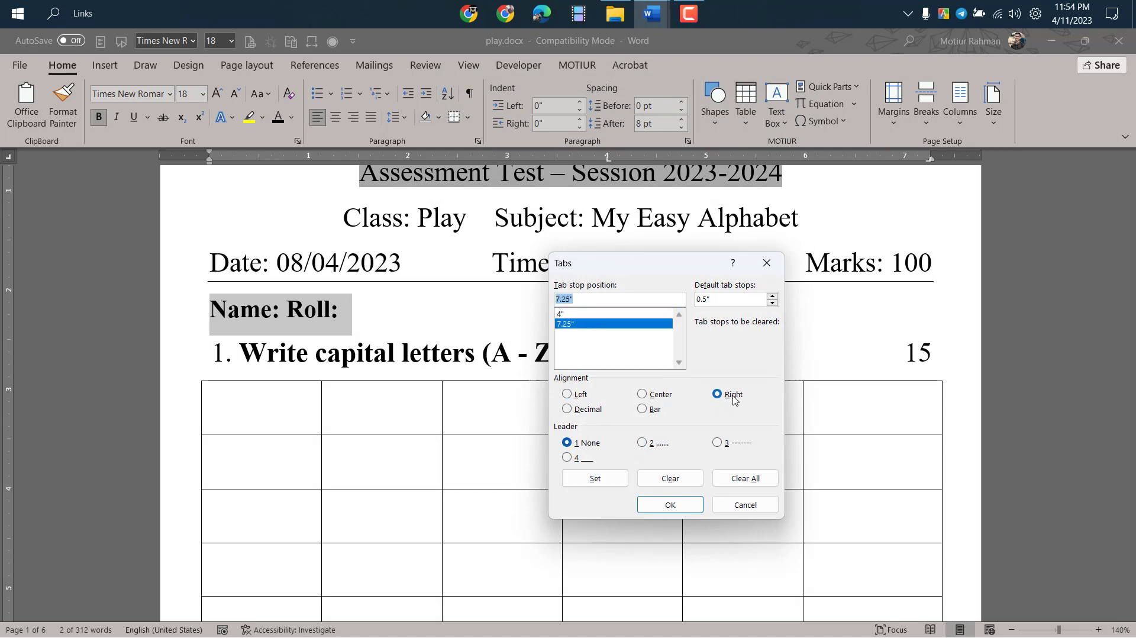
click(642, 443)
click(595, 480)
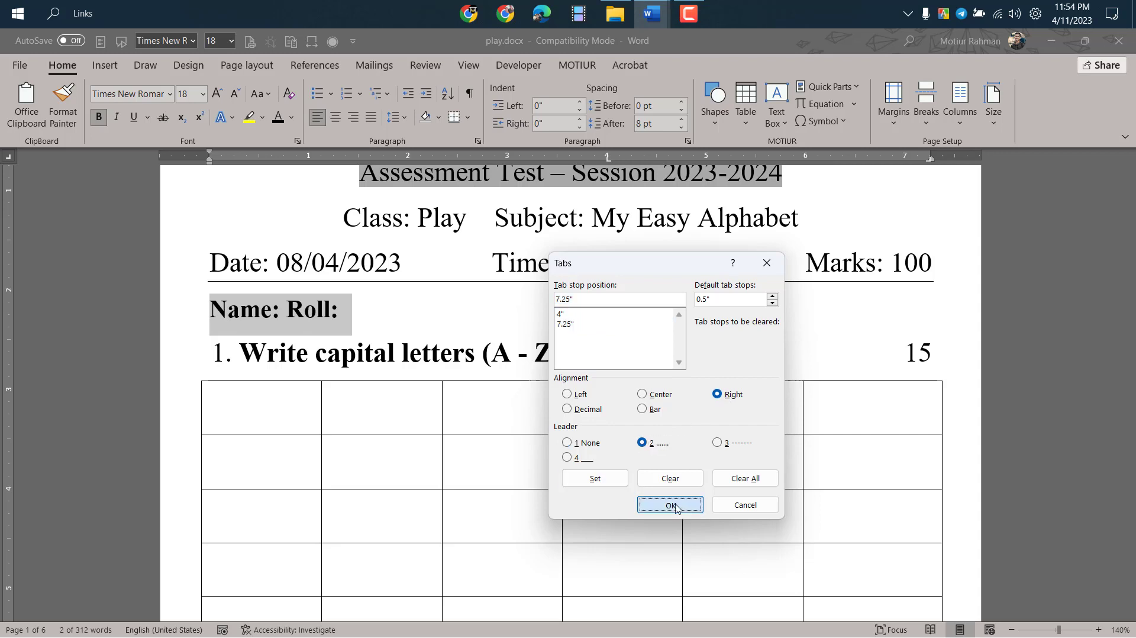
click(672, 505)
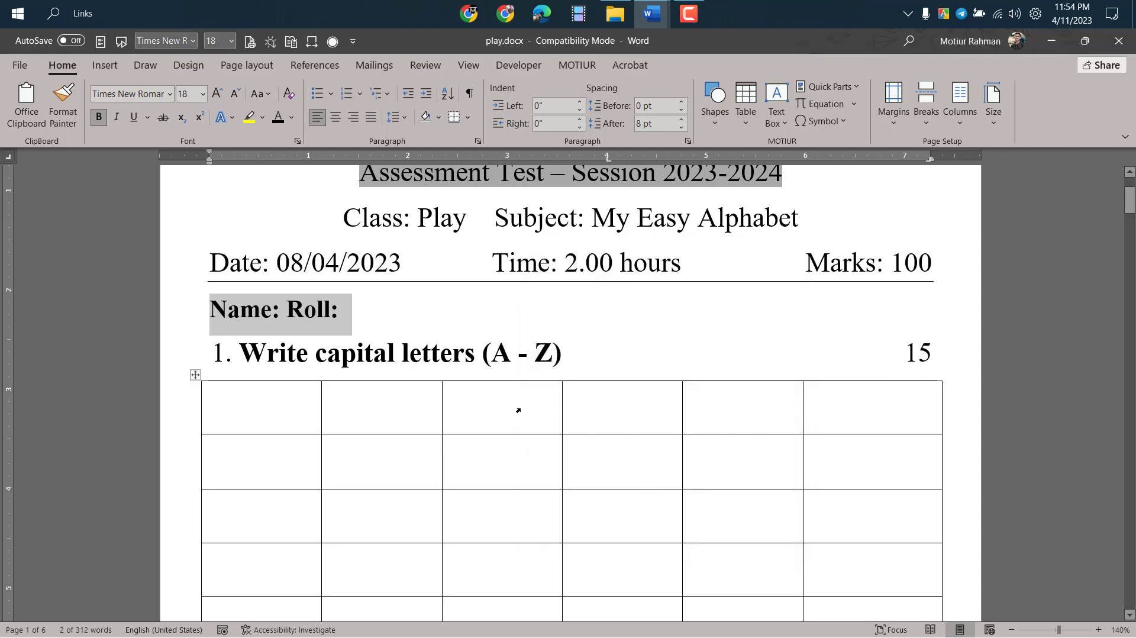
click(472, 94)
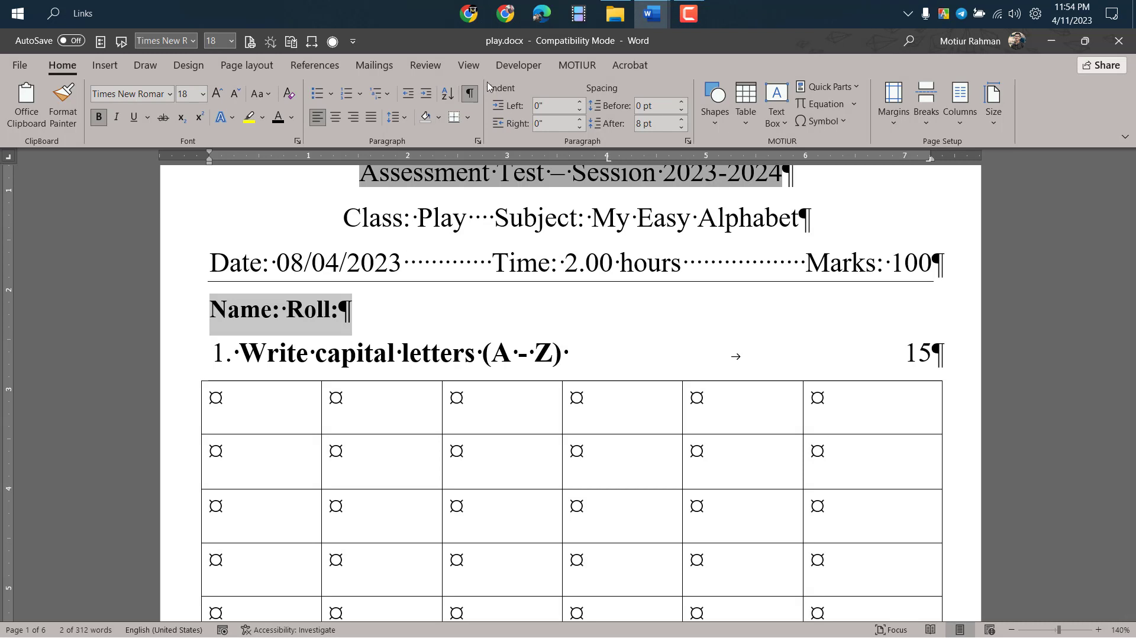
Step: Insert a dotted leader between Name: and Roll:
click(470, 94)
click(288, 308)
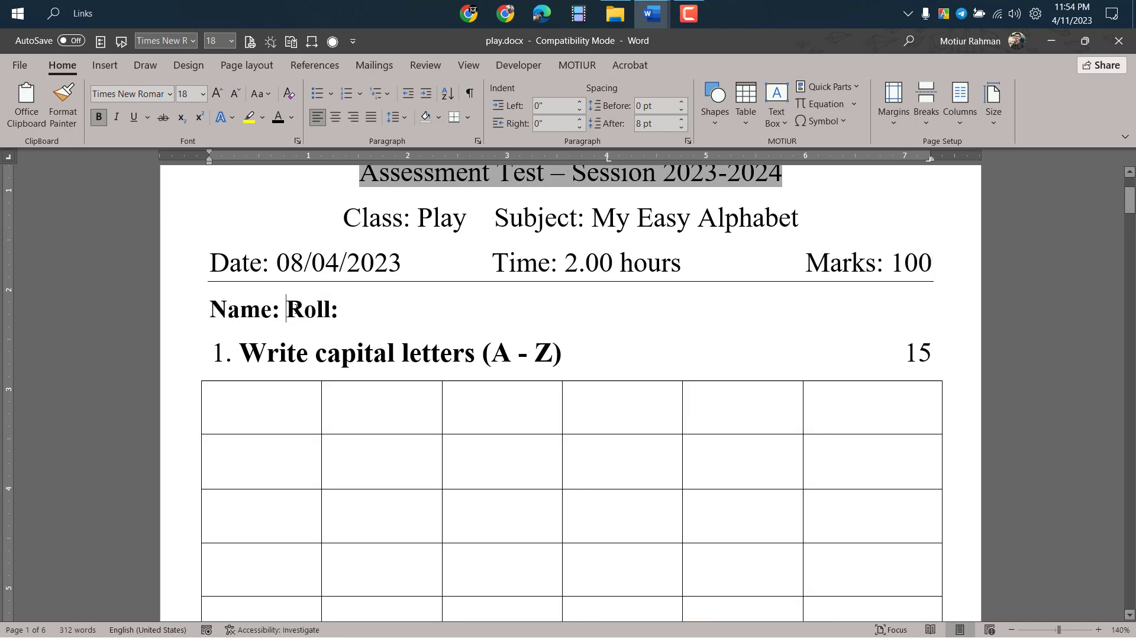
key(Tab)
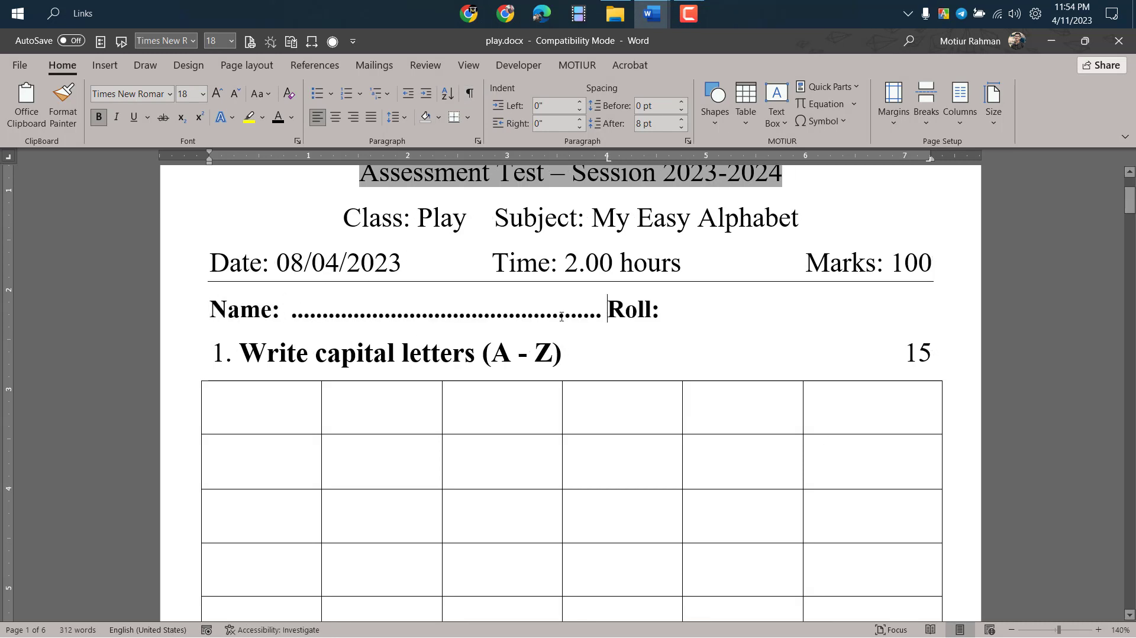
double_click(561, 317)
click(666, 311)
Step: Add a dotted leader after Roll: and move the first tab stop from 4" to about 5.3"
click(469, 93)
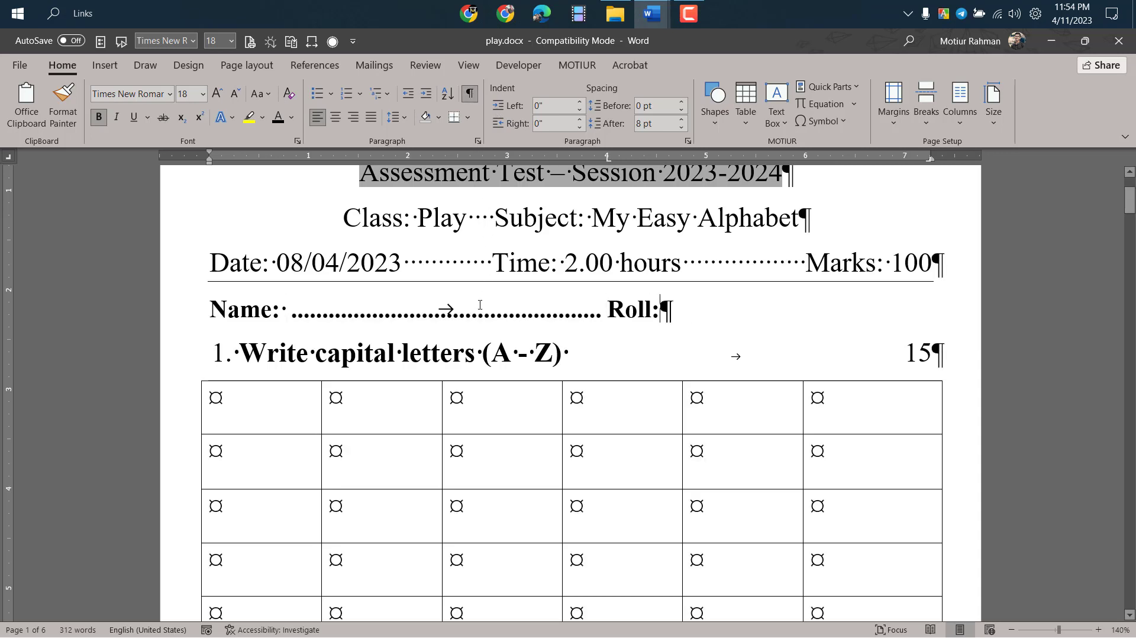
double_click(446, 309)
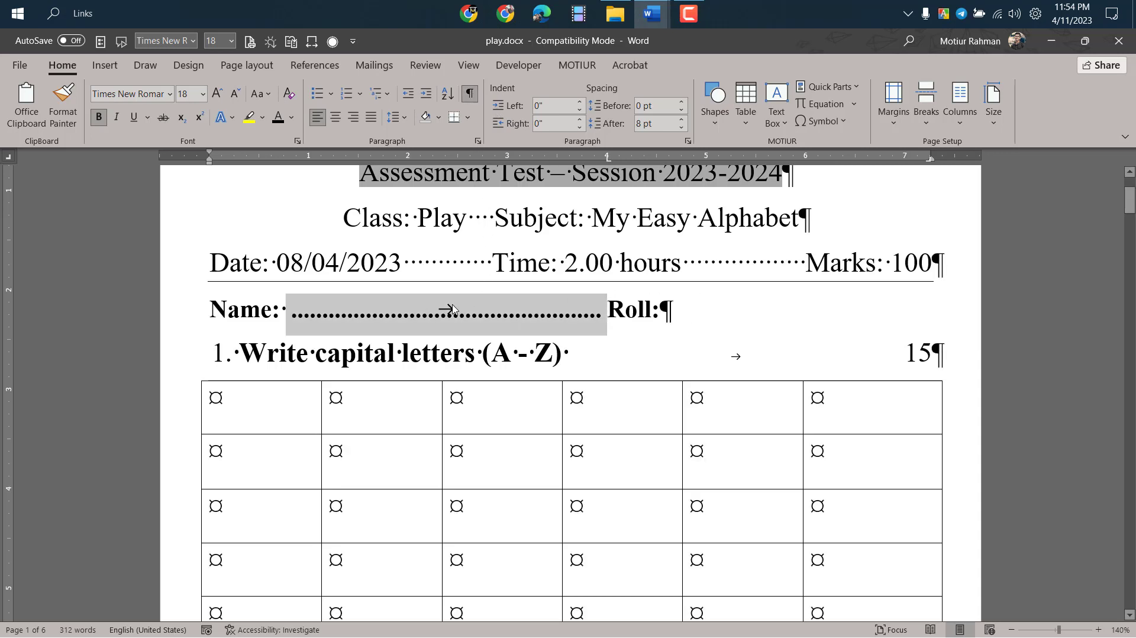
key(Right)
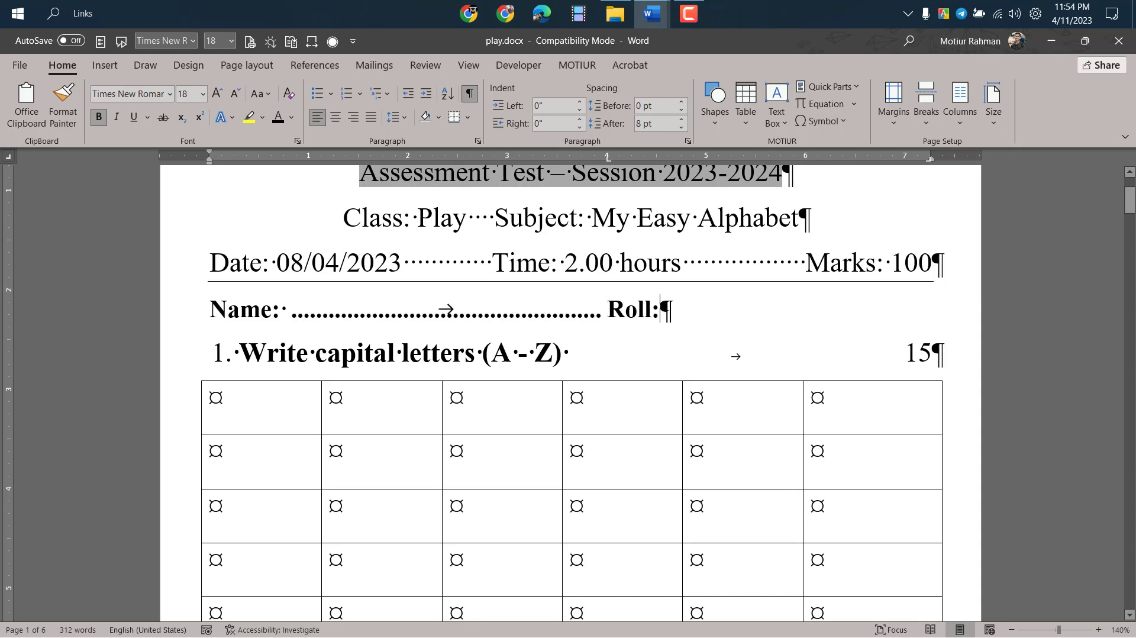
key(ctrl+v)
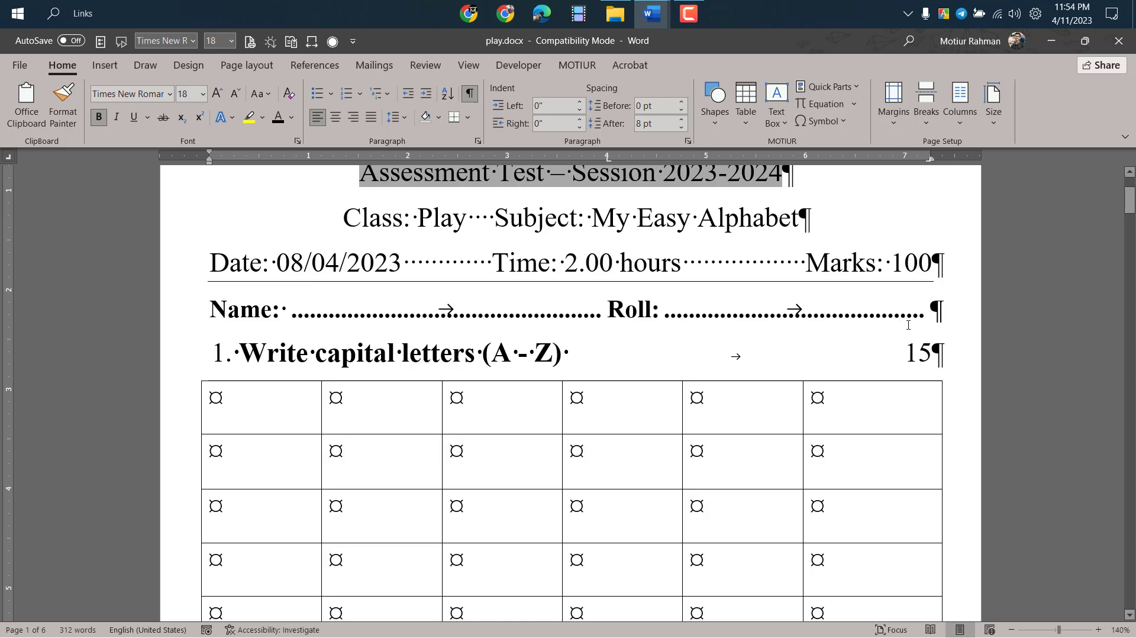
key(ctrl+shift+8)
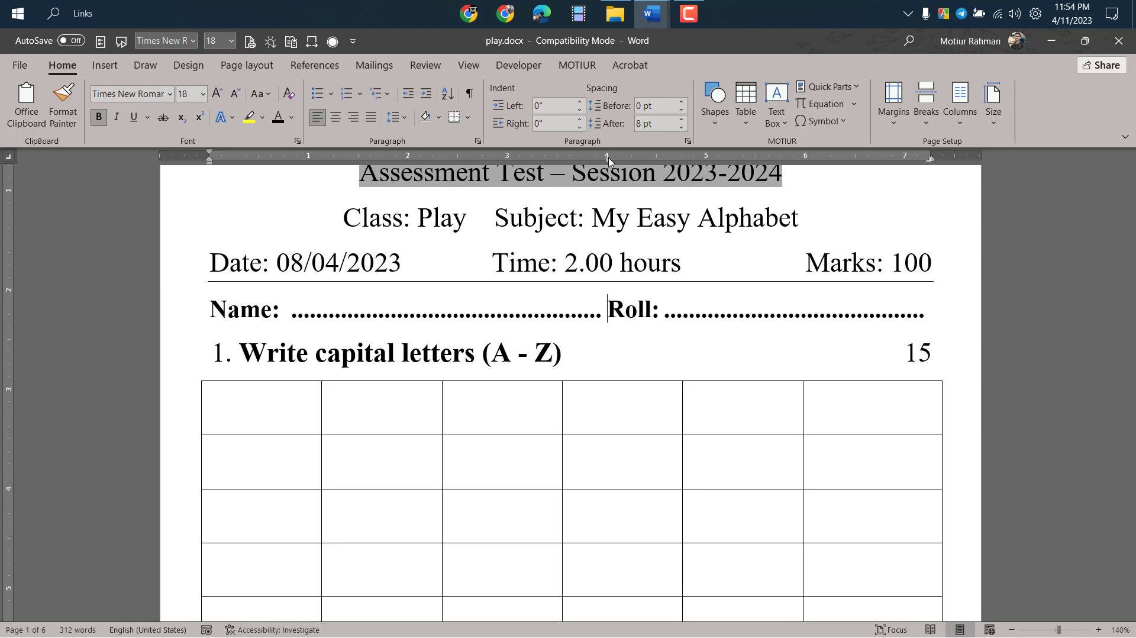
drag(609, 157, 739, 157)
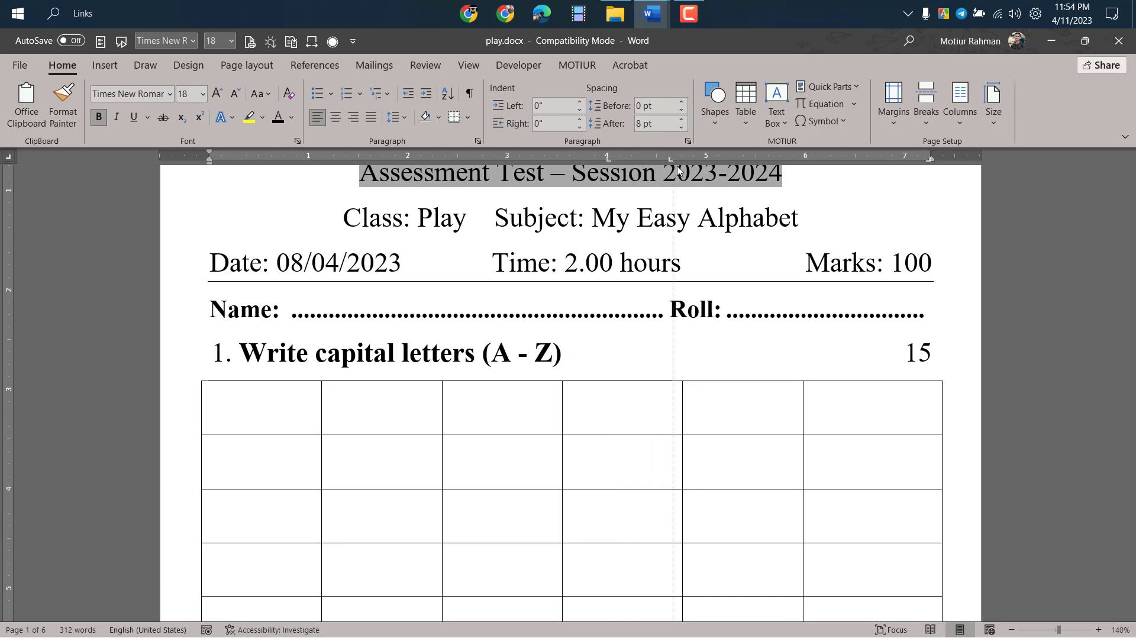
click(408, 310)
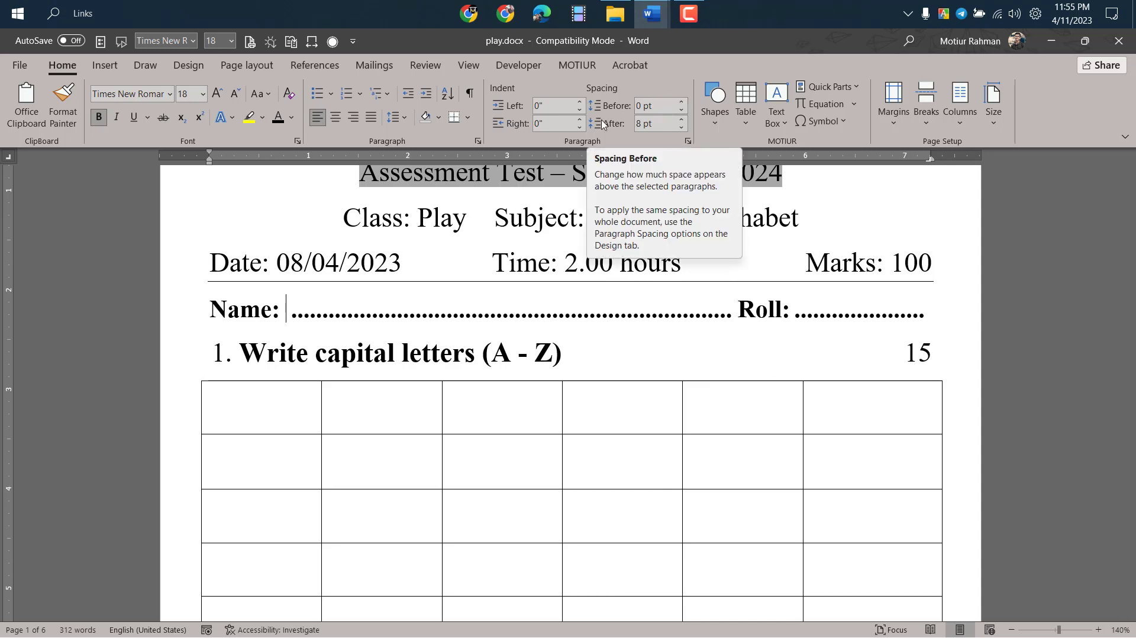
Step: Look through the Page Layout and Home ribbon options
click(107, 70)
scroll(109, 72, down, 3)
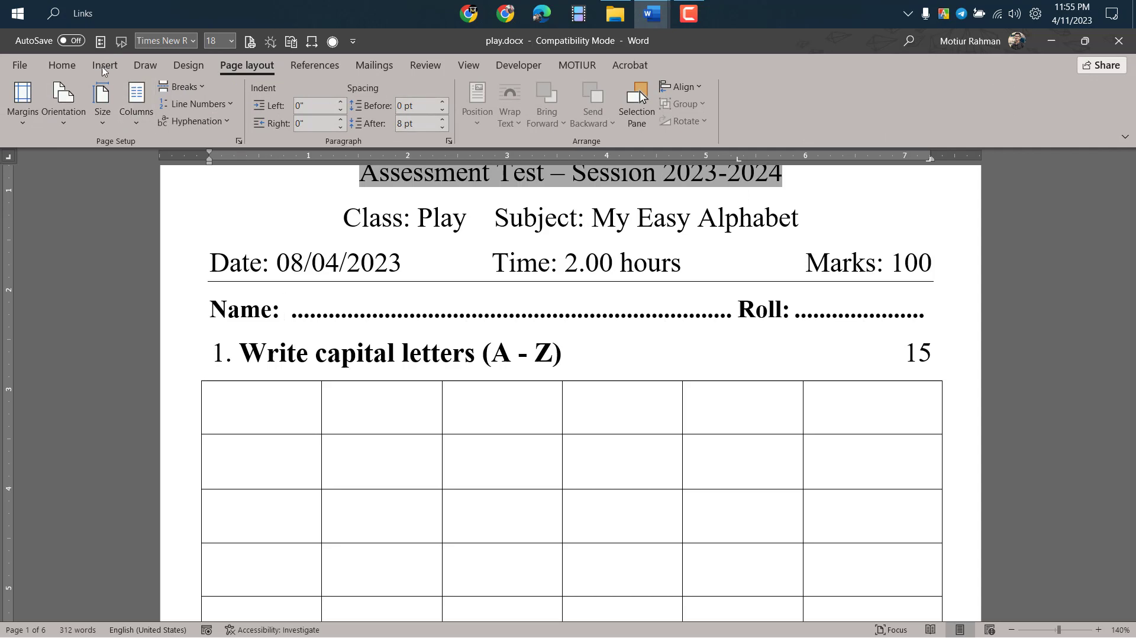
click(65, 68)
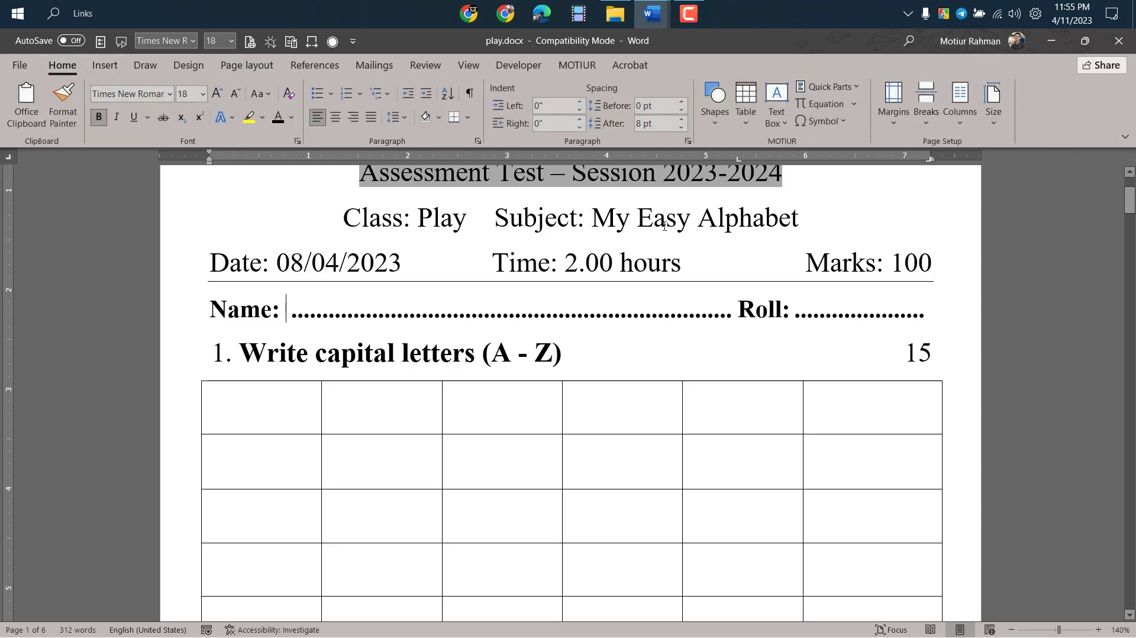
scroll(681, 391, up, 2)
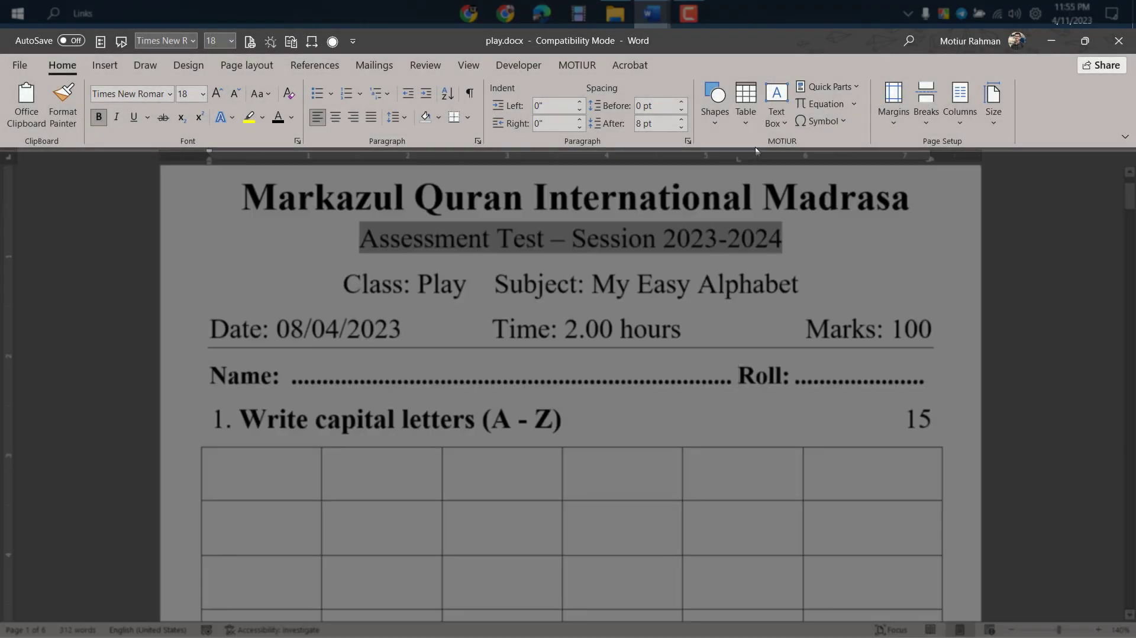
Step: Browse the table, shape, margin and paper size options, ending back on Page Layout
click(746, 100)
click(714, 100)
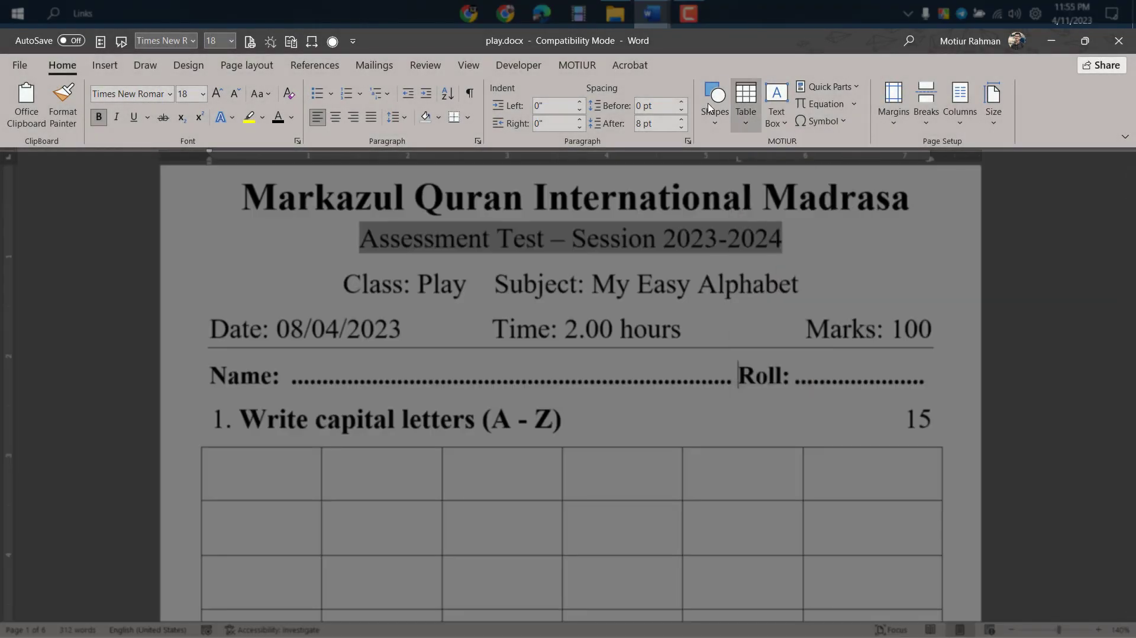
click(715, 100)
click(622, 142)
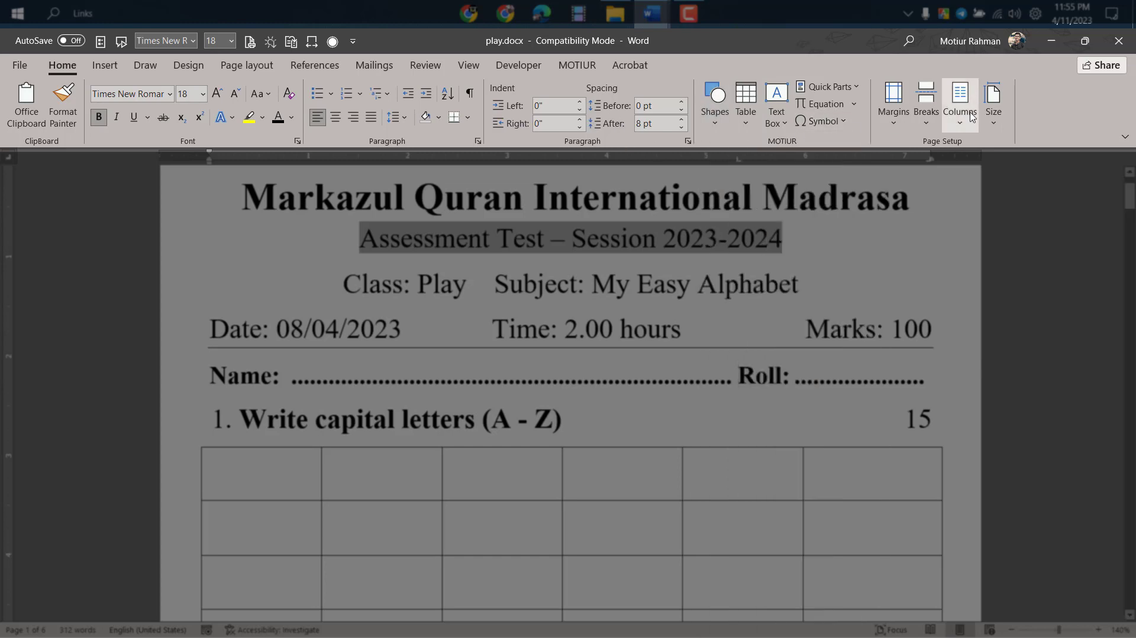
click(894, 104)
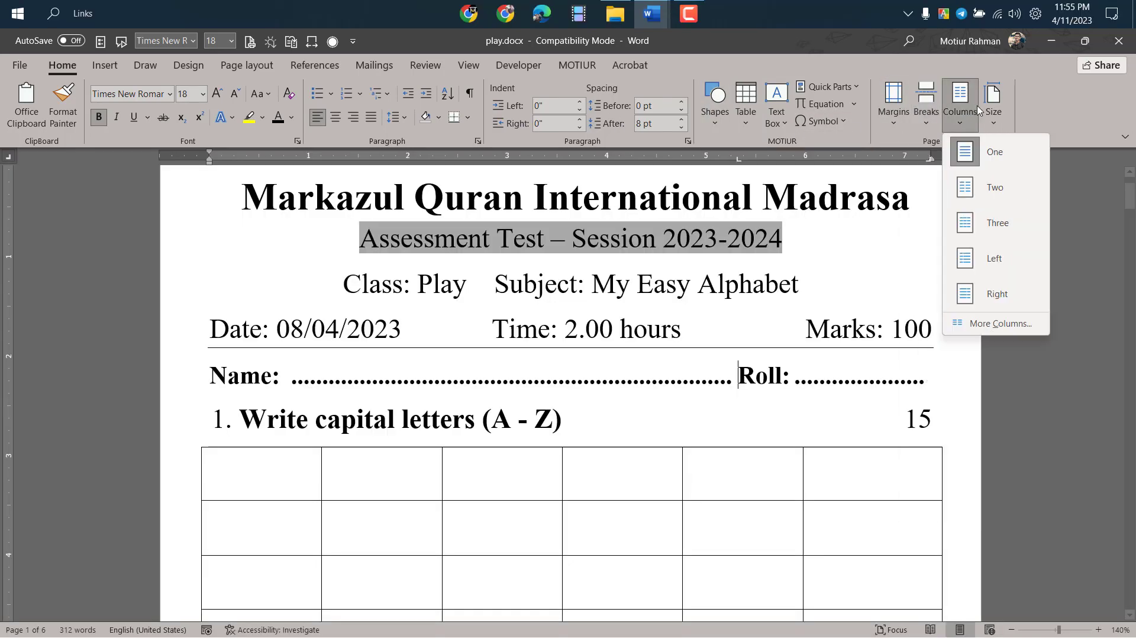
mouse_move(997, 105)
click(1038, 112)
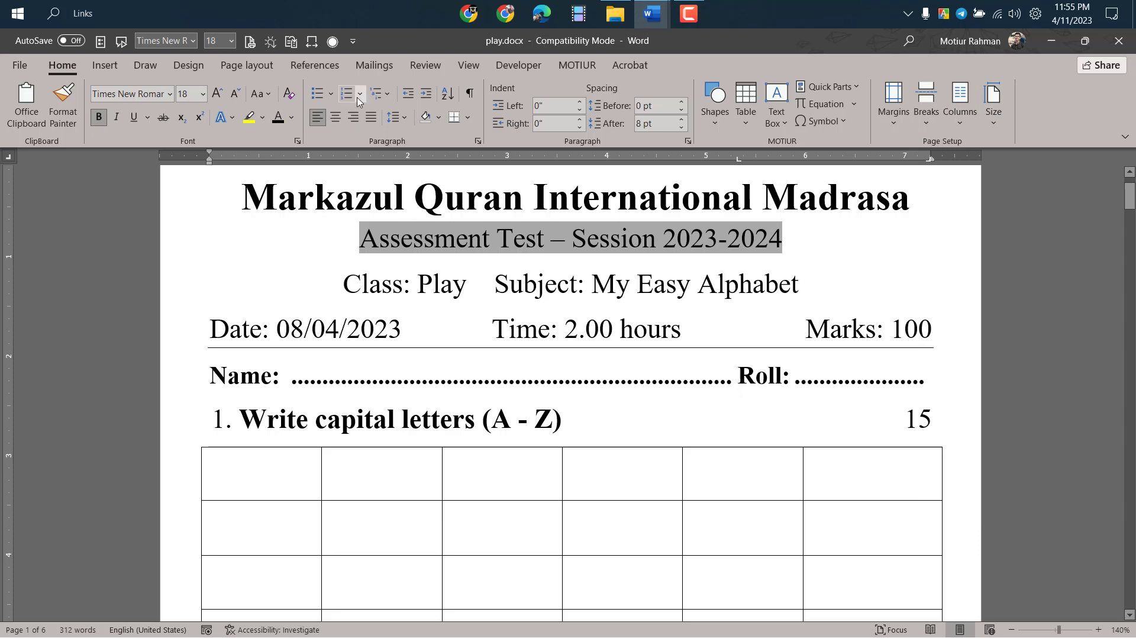
click(105, 65)
click(247, 65)
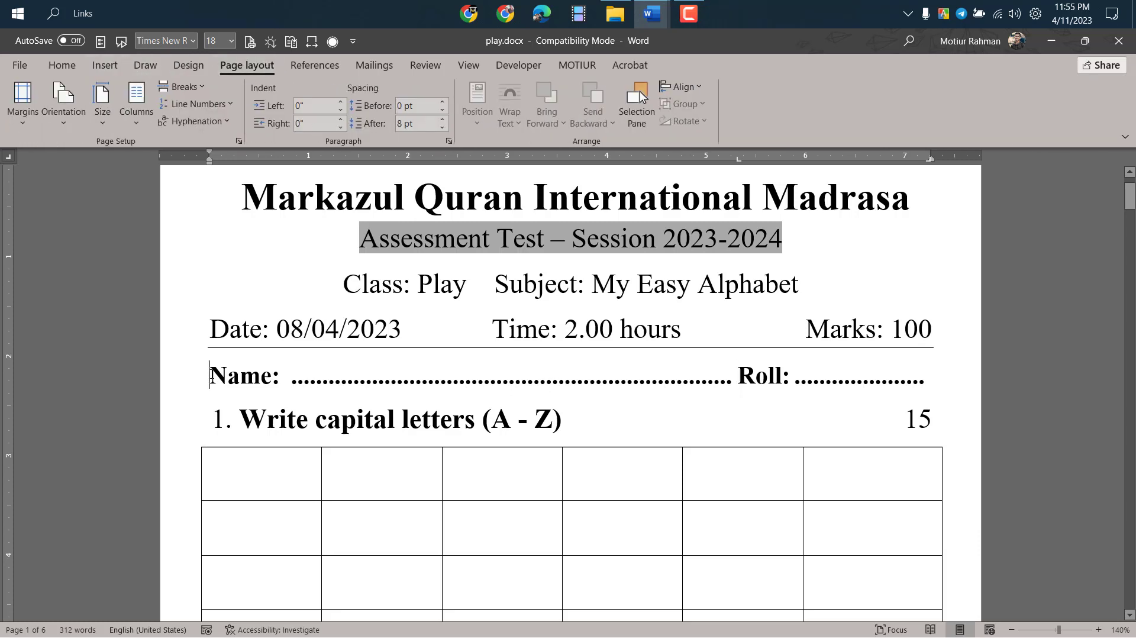
Step: Give the Name: Roll: line 18 pt space before, then adjust the Write capital letters line's spacing
key(Return)
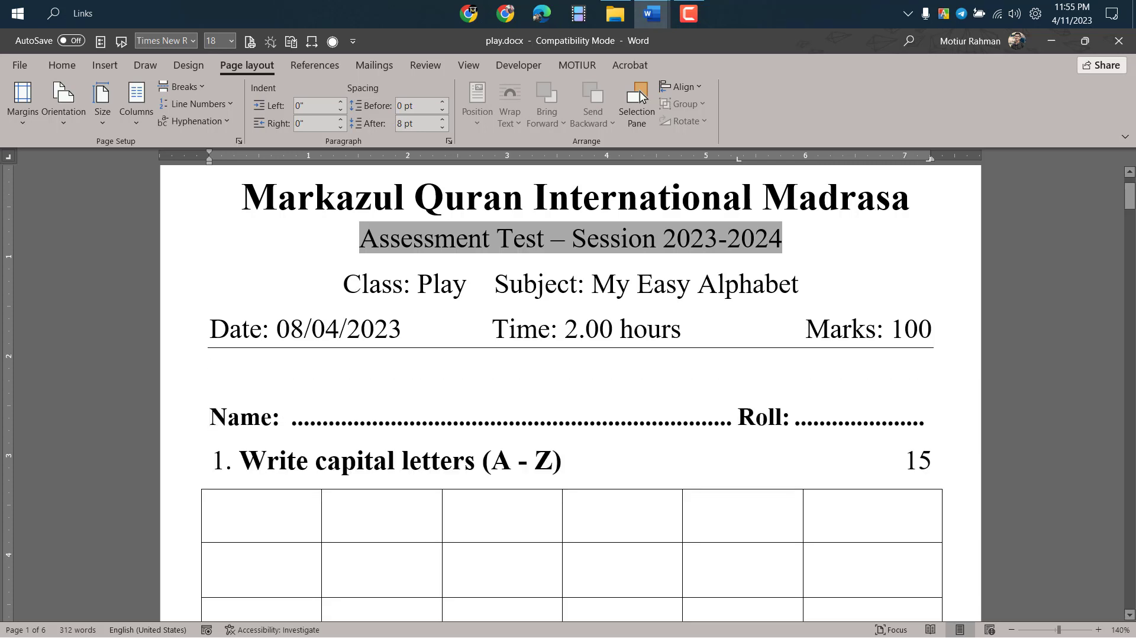
key(BackSpace)
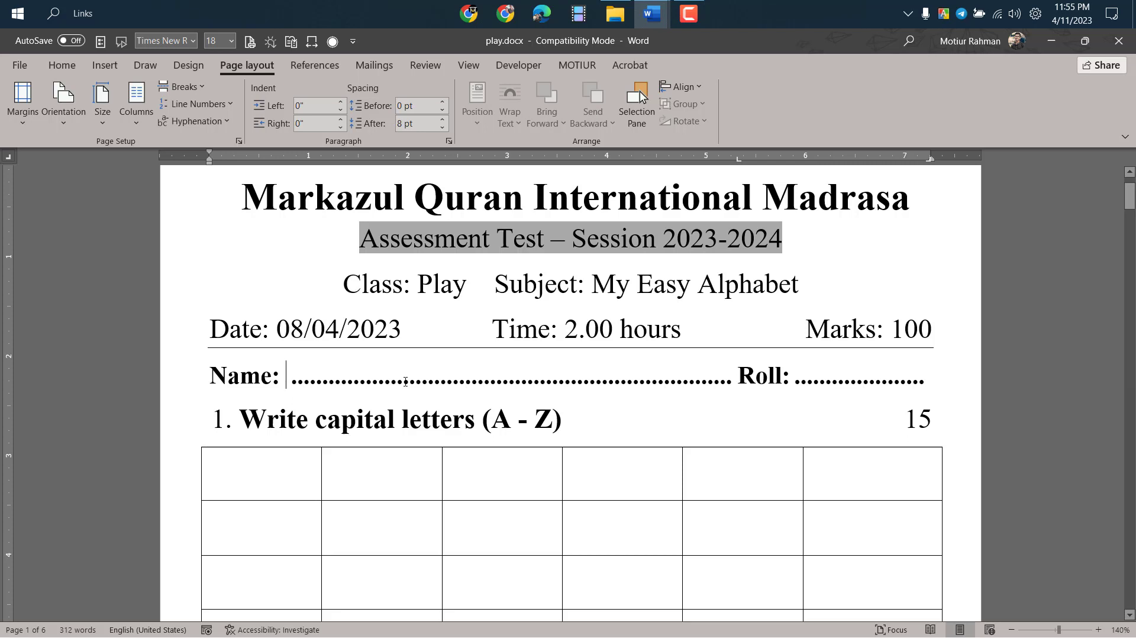
click(443, 102)
click(443, 102)
click(444, 102)
click(443, 101)
click(443, 102)
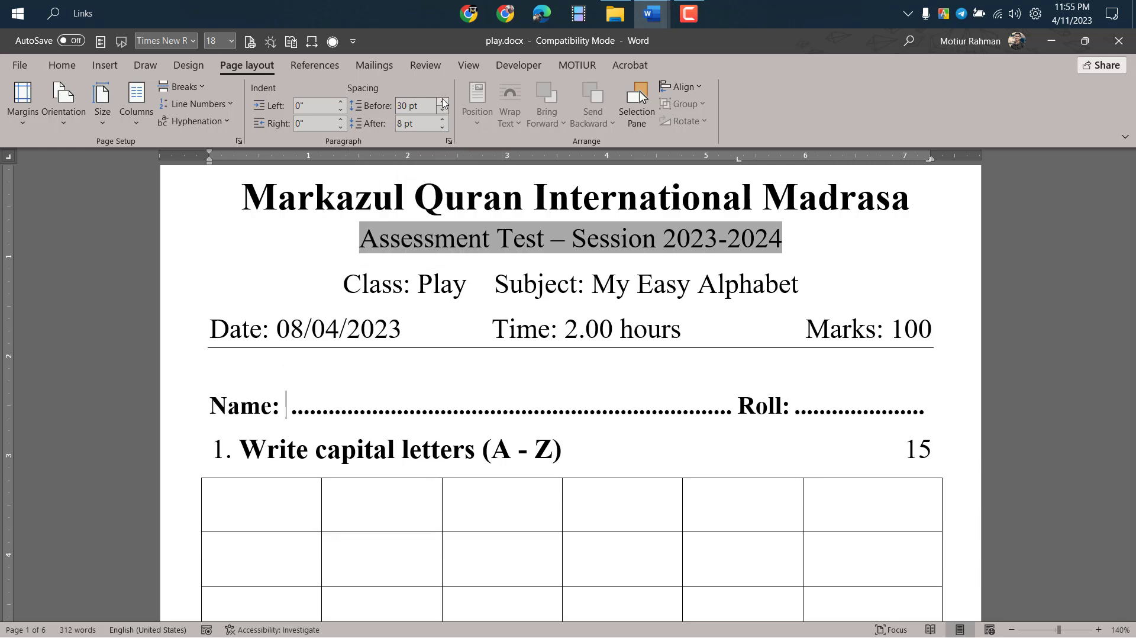
click(443, 111)
click(443, 111)
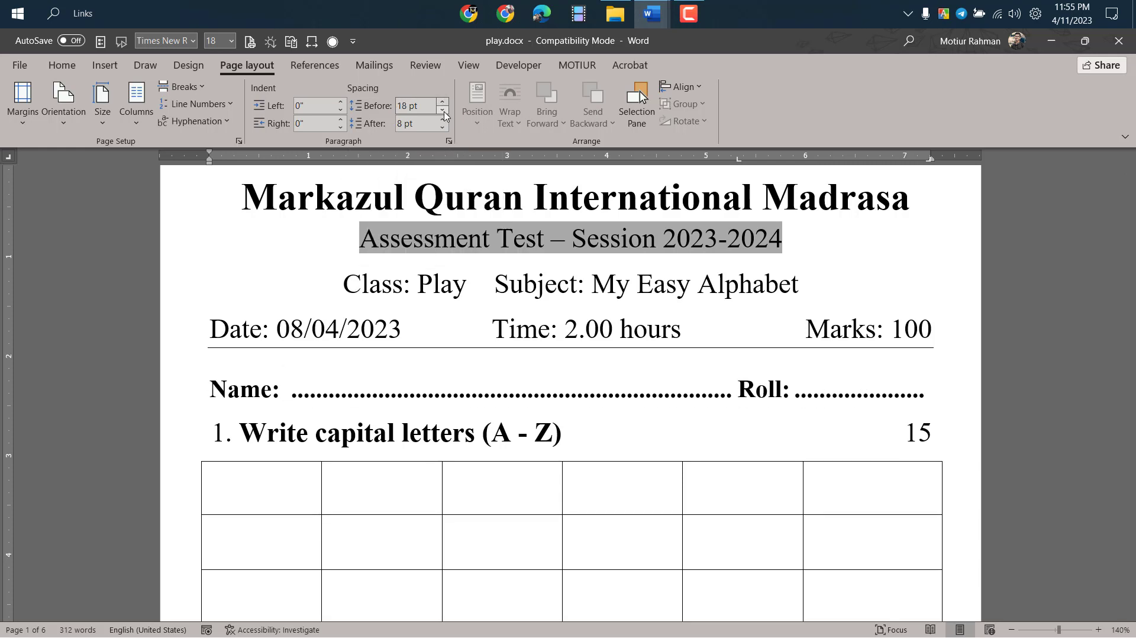
click(421, 432)
click(443, 102)
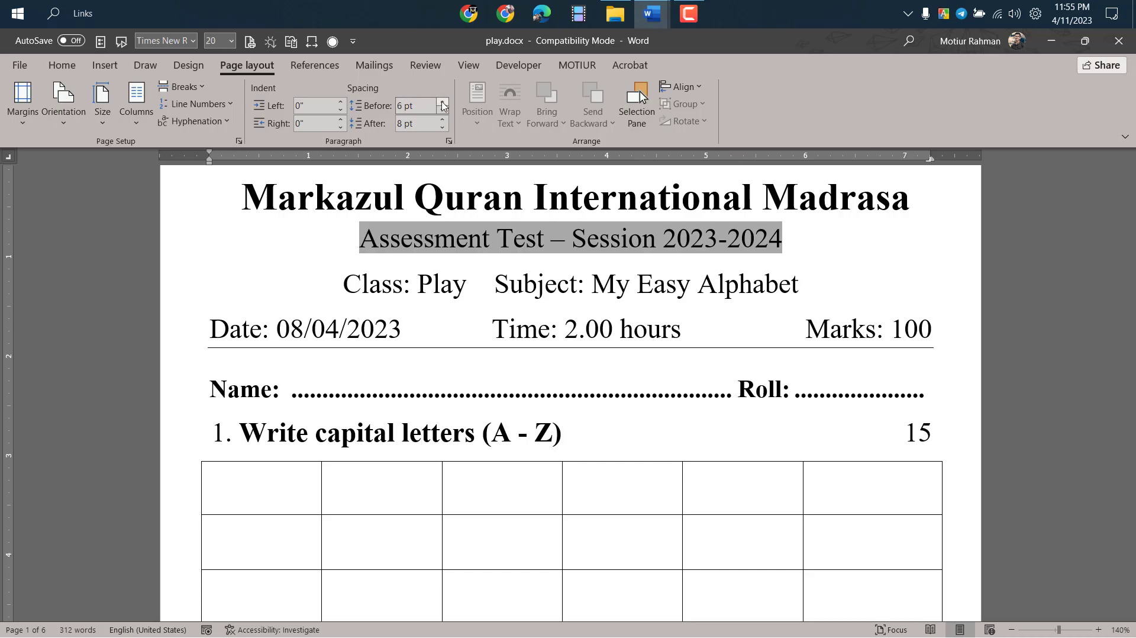